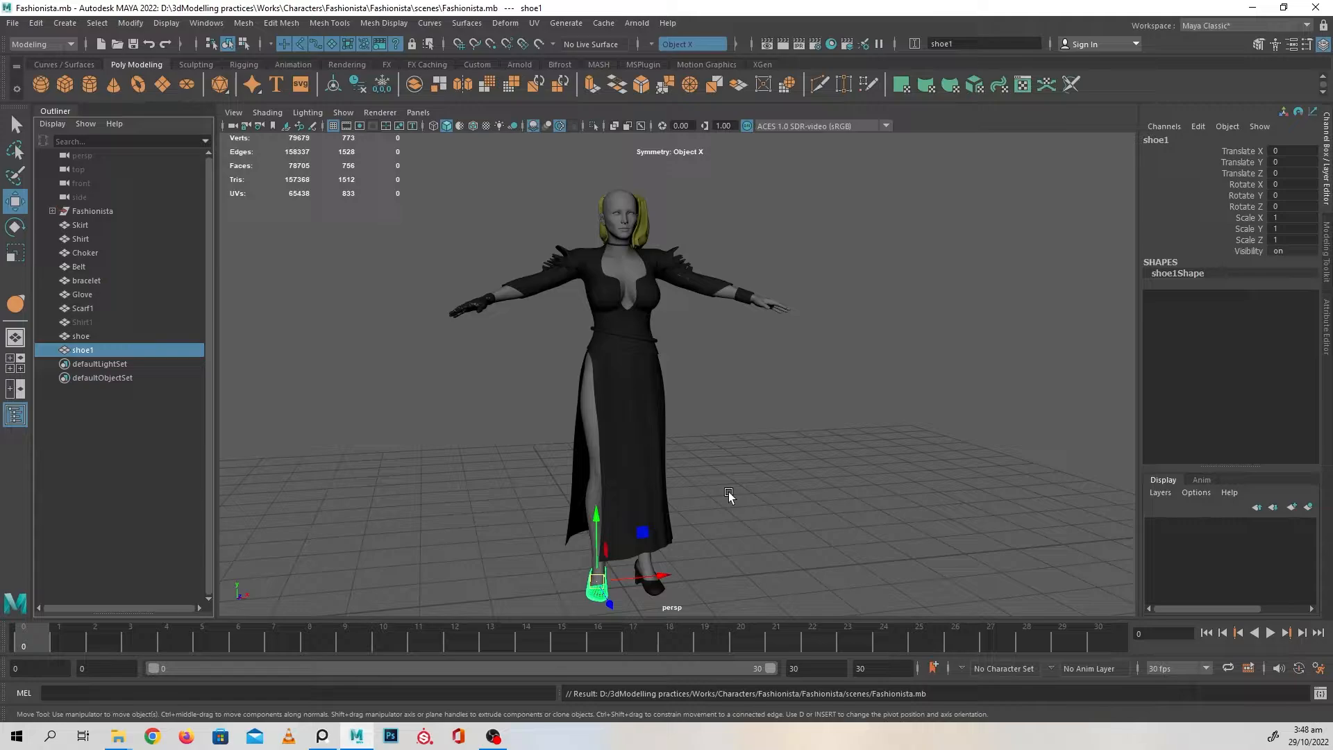
Step: Inspect both shoes up close and select the second shoe
alt+drag(666, 283, 1239, 282)
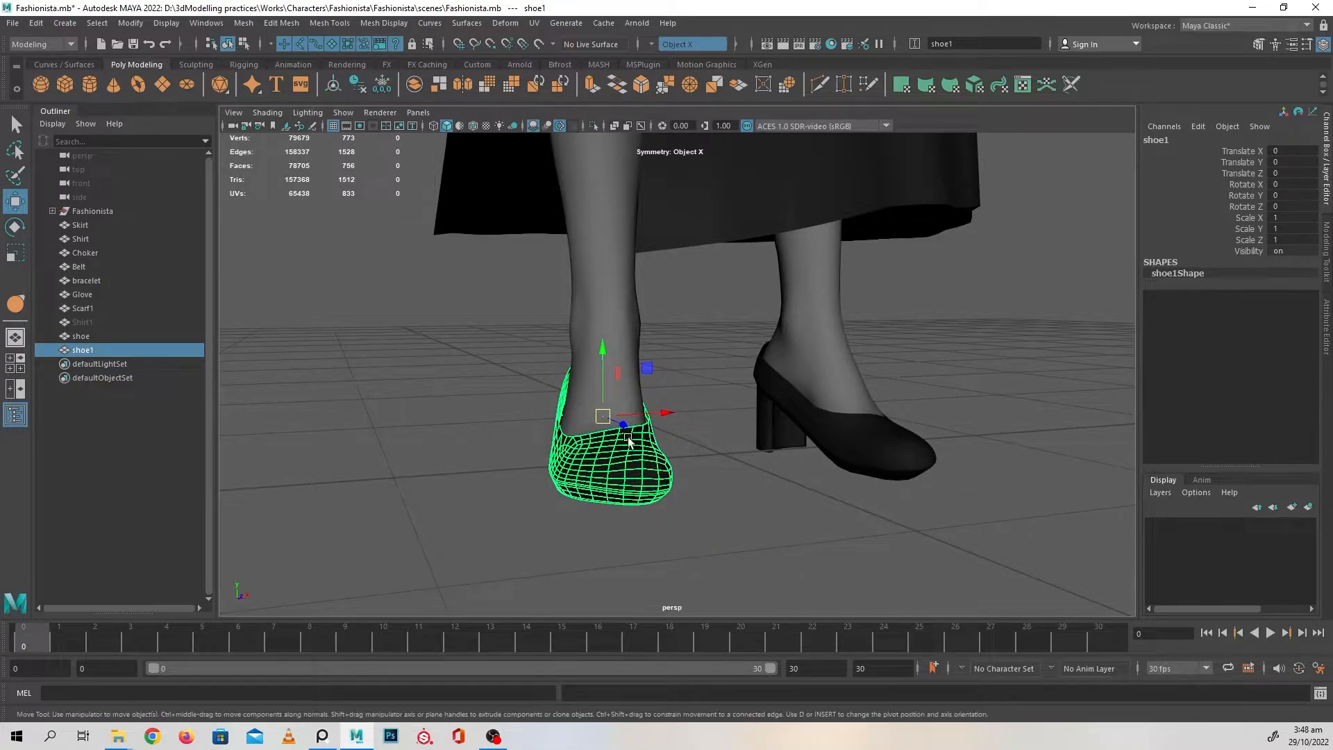
alt+drag(824, 459, 880, 440)
click(880, 440)
alt+middle_drag(715, 351, 686, 459)
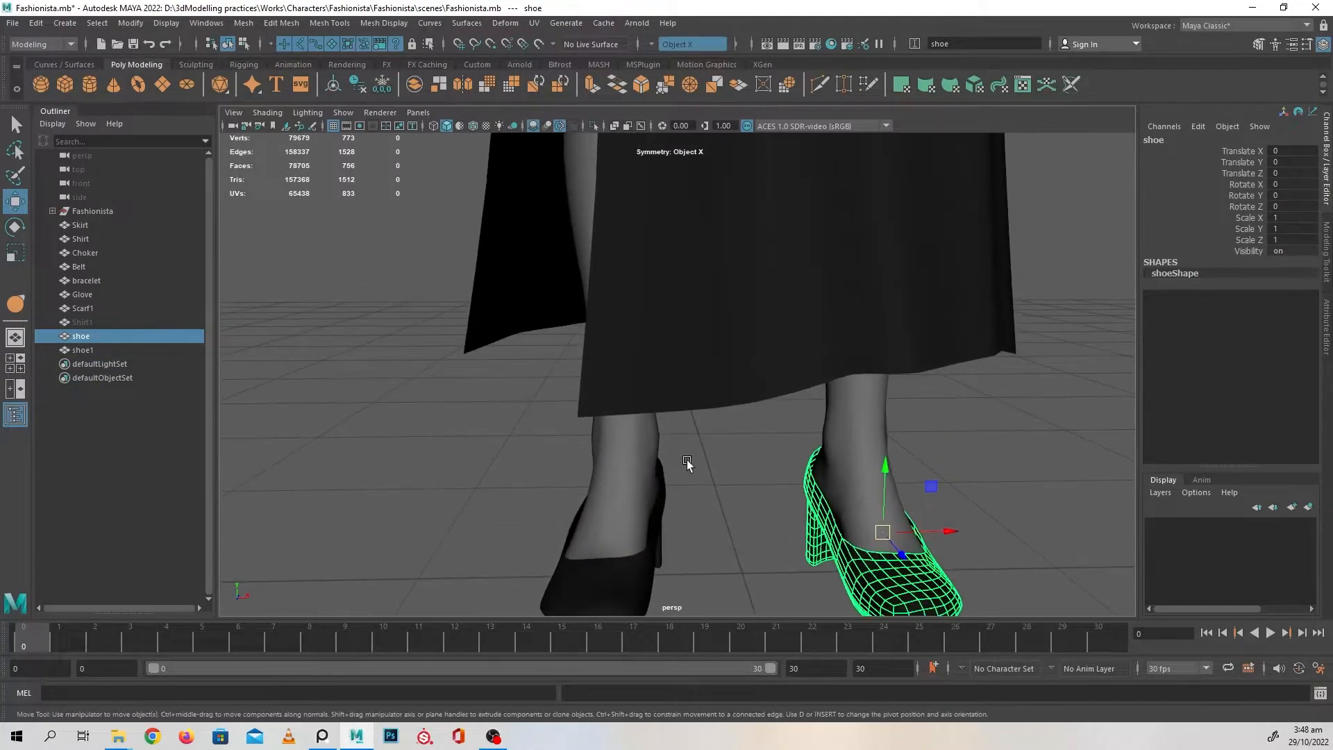
Step: Center the skirt's pivot
alt+right_drag(686, 460, 490, 390)
click(704, 294)
alt+right_drag(705, 294, 475, 359)
alt+drag(475, 356, 441, 354)
click(334, 86)
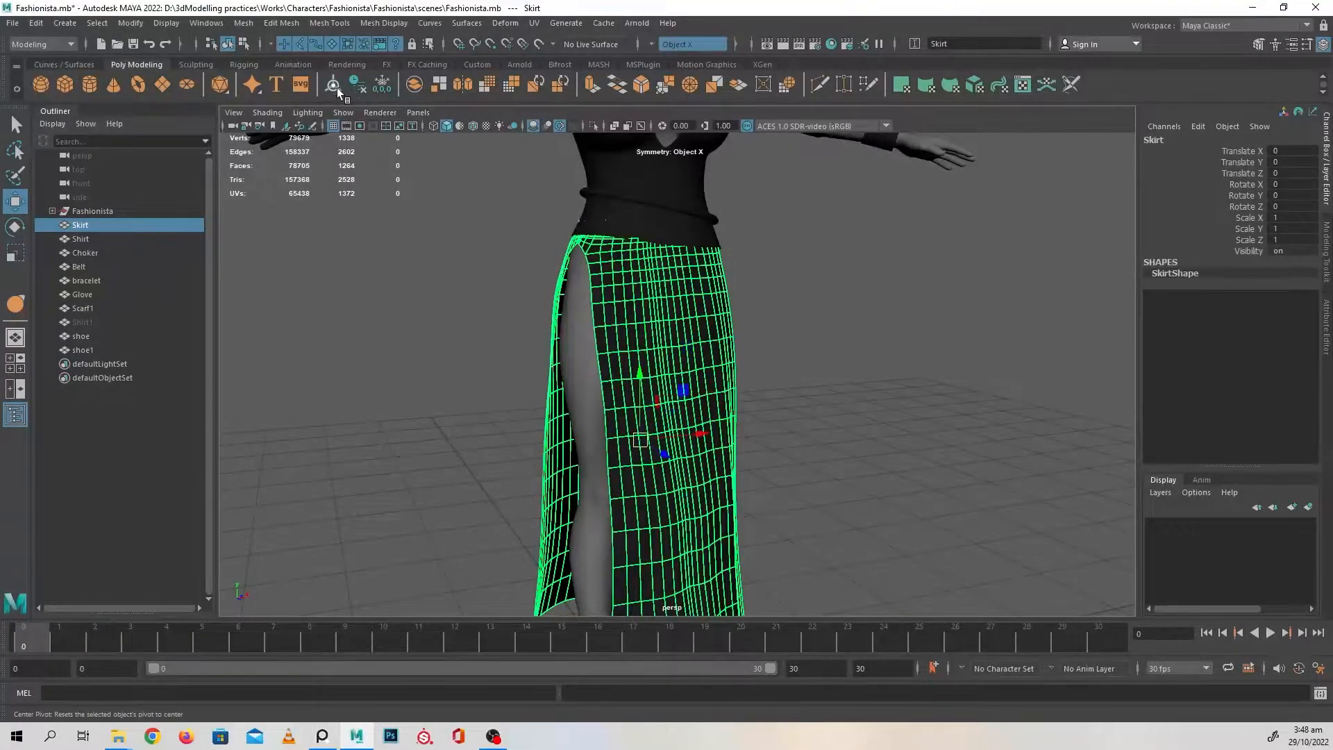
Step: Center the pivots and freeze the transformations of the shirt and the belt
alt+drag(772, 348, 758, 347)
alt+right_drag(758, 348, 722, 347)
alt+middle_drag(750, 340, 752, 452)
click(616, 397)
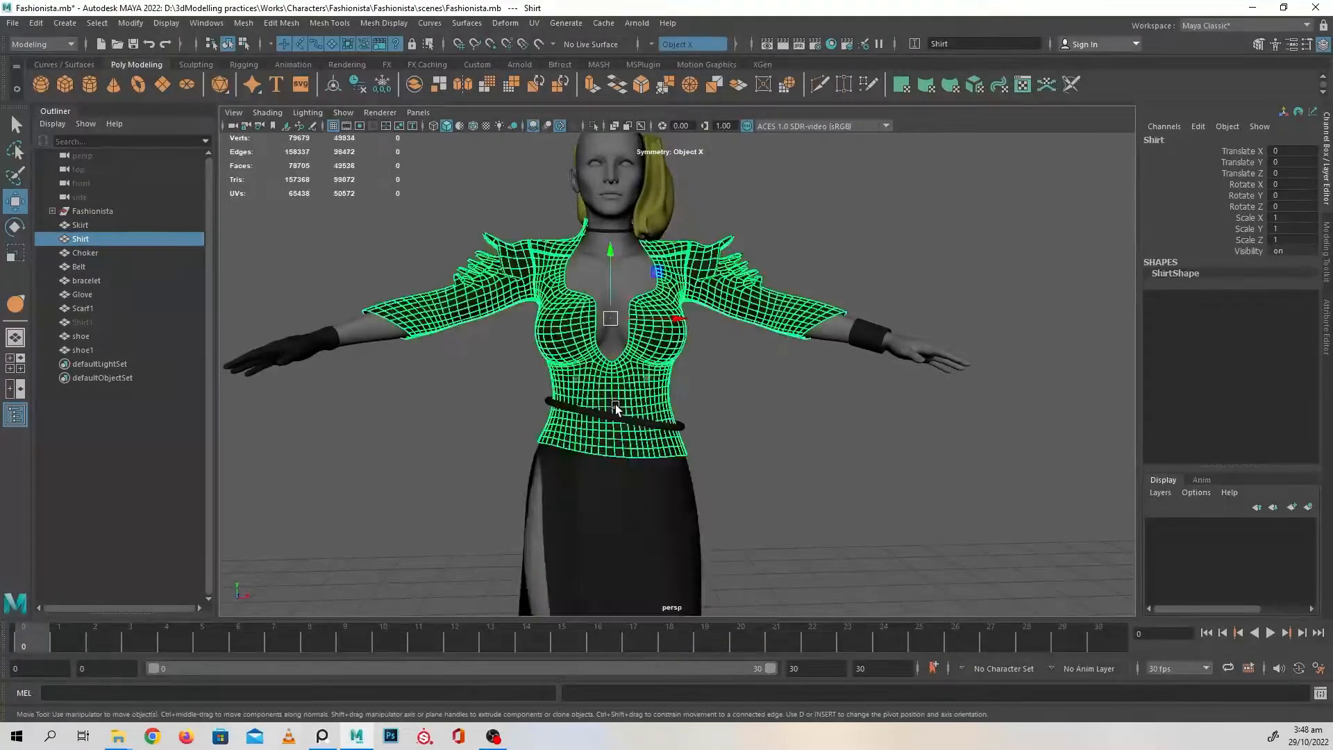
click(334, 86)
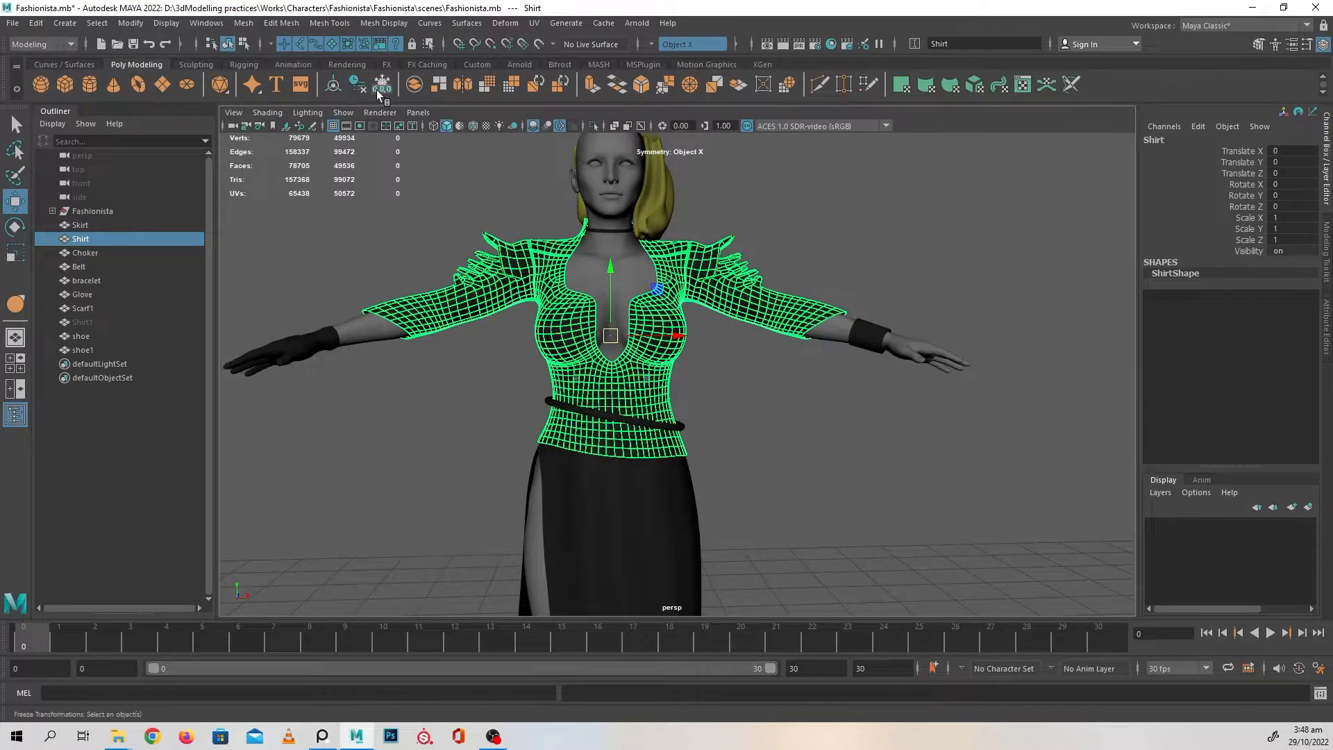
click(623, 425)
click(331, 87)
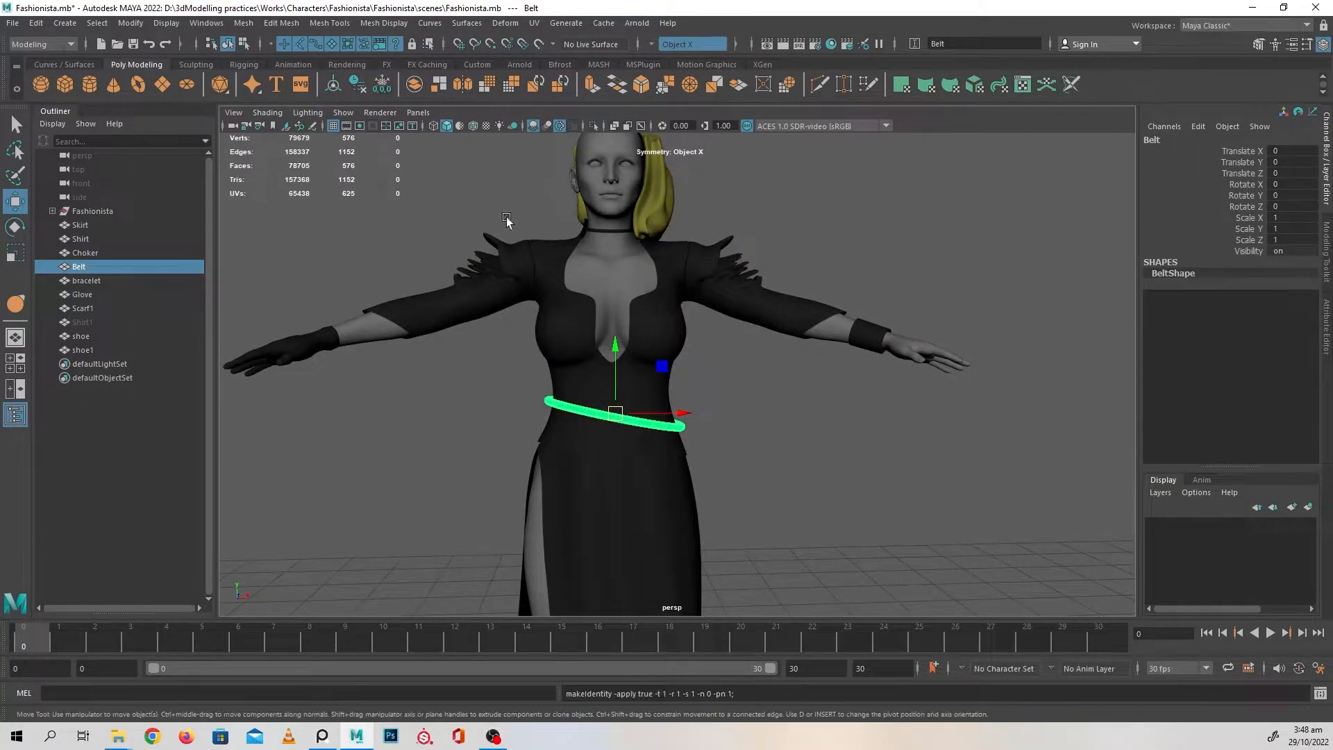
Step: Center the pivots of the choker, the bracelet and the glove and delete their construction history
click(614, 232)
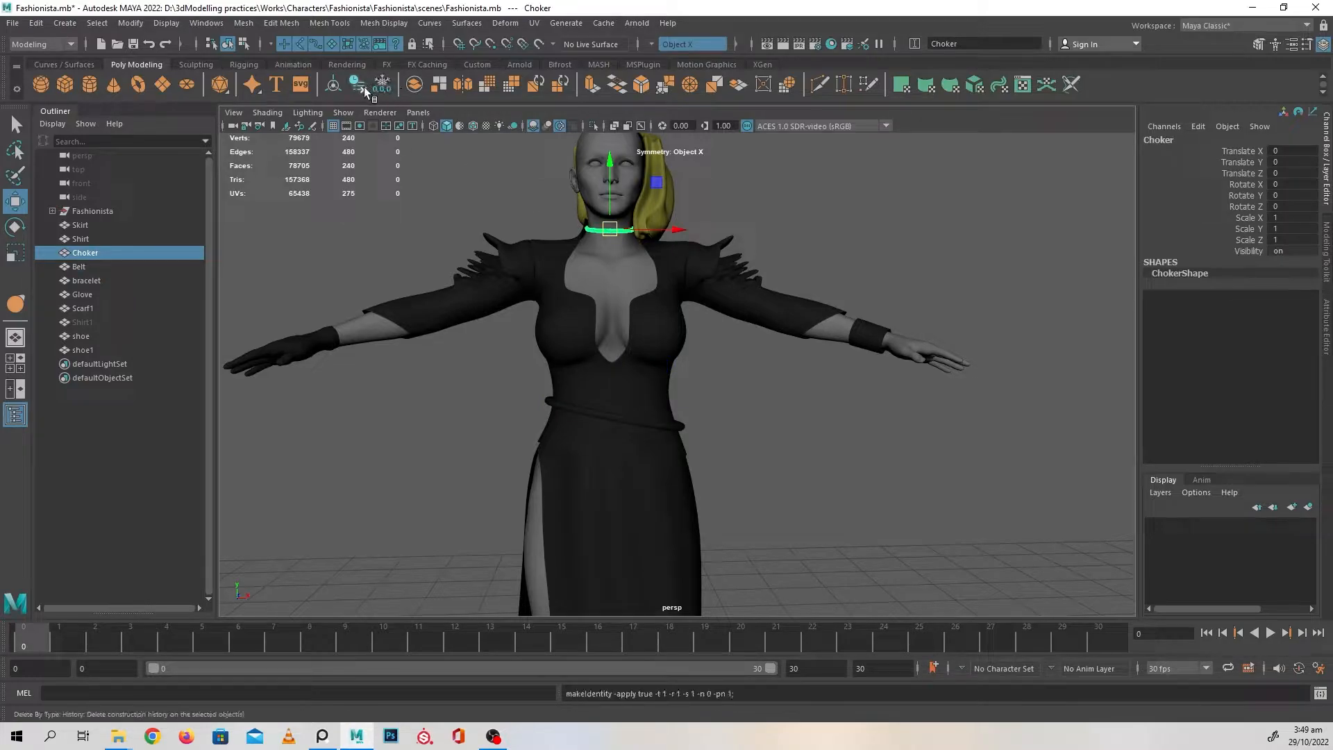
alt+drag(764, 341, 785, 339)
click(851, 332)
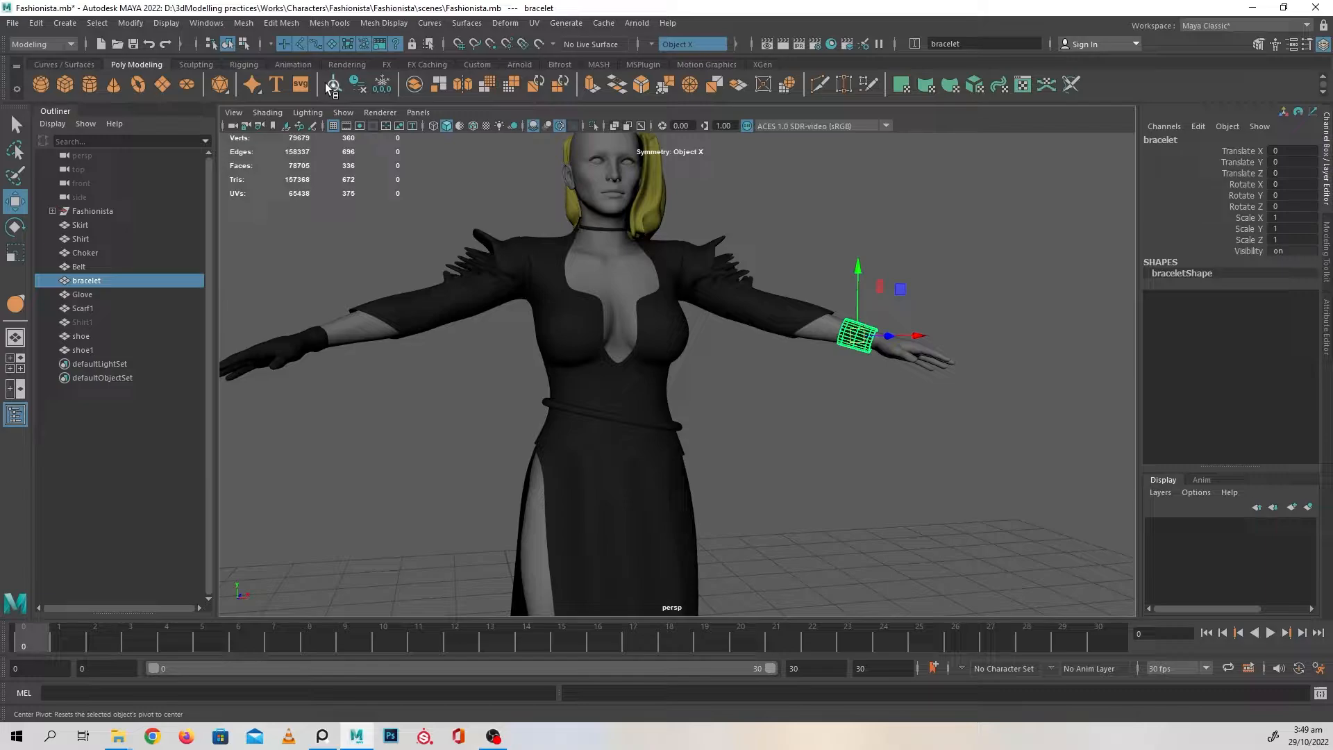
click(295, 345)
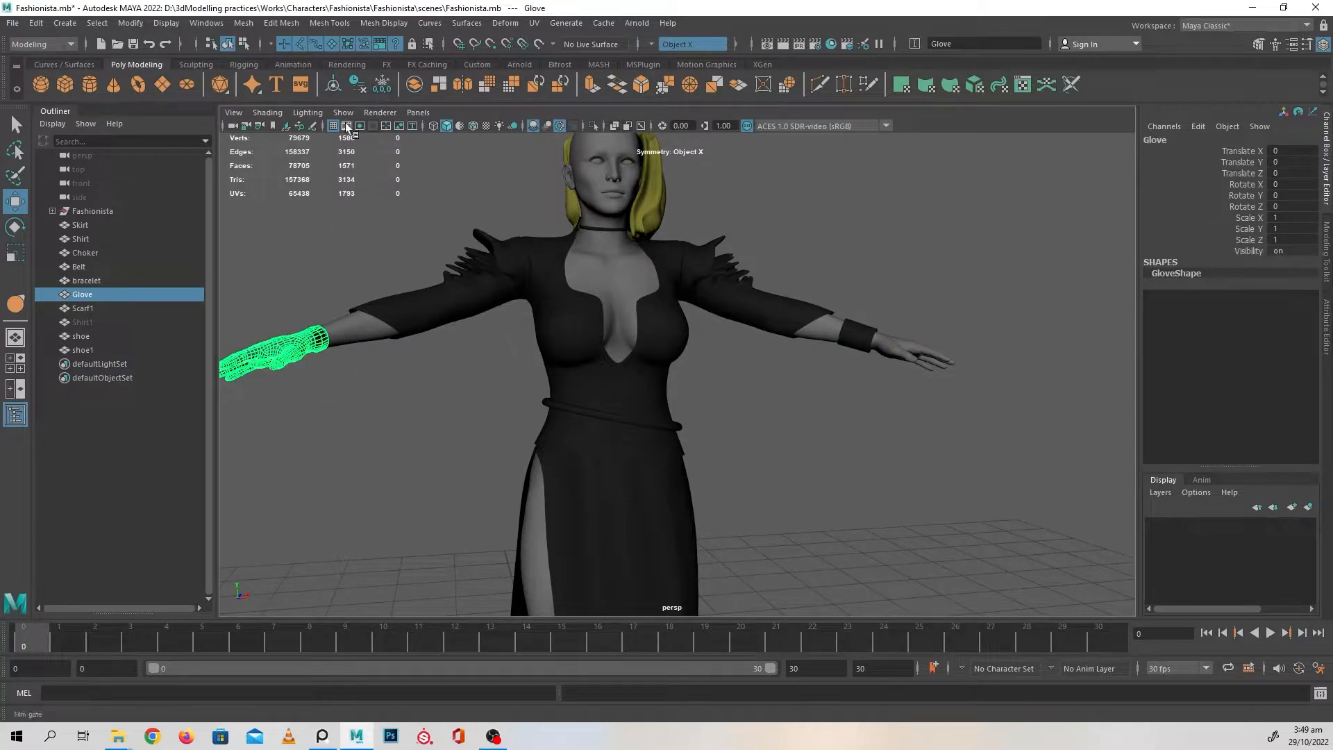
click(356, 90)
Step: Center the pivot of the yellow scarf on the head, delete its construction history and clear the selection
alt+drag(667, 402, 705, 408)
click(796, 438)
click(653, 227)
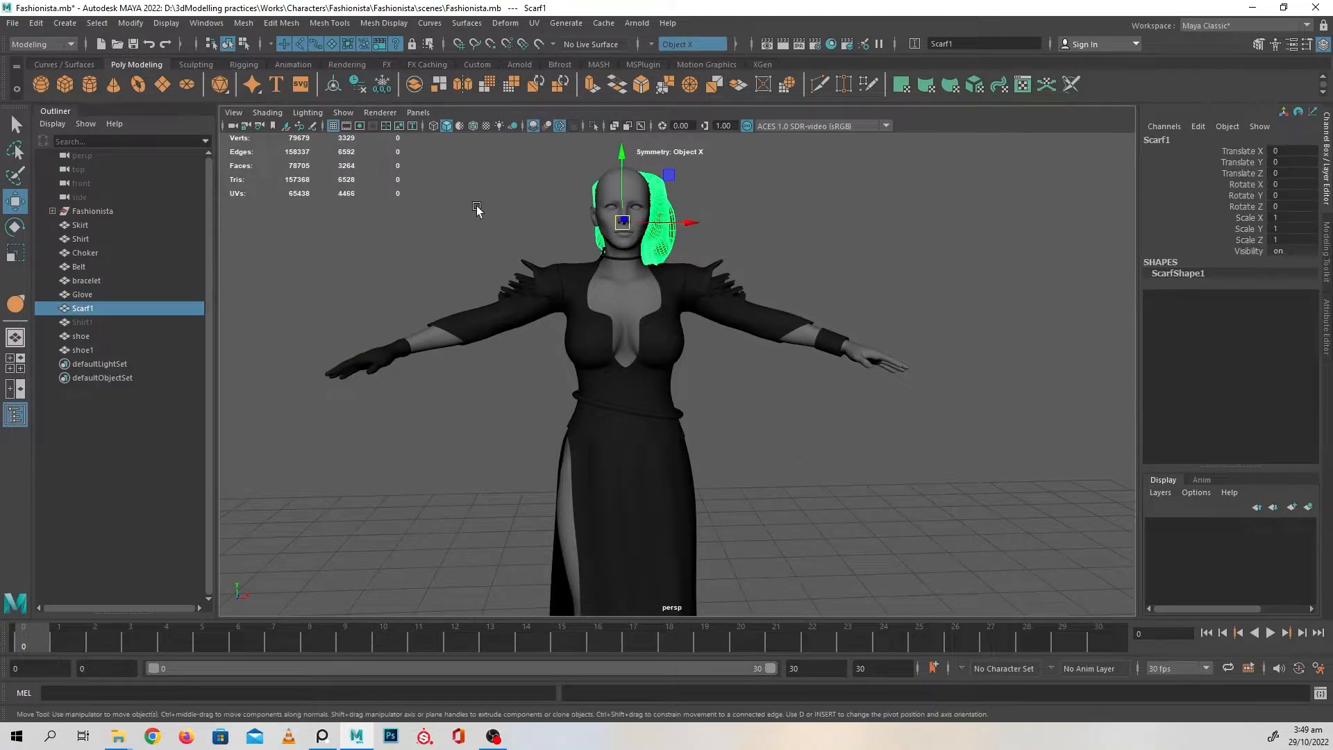
click(358, 89)
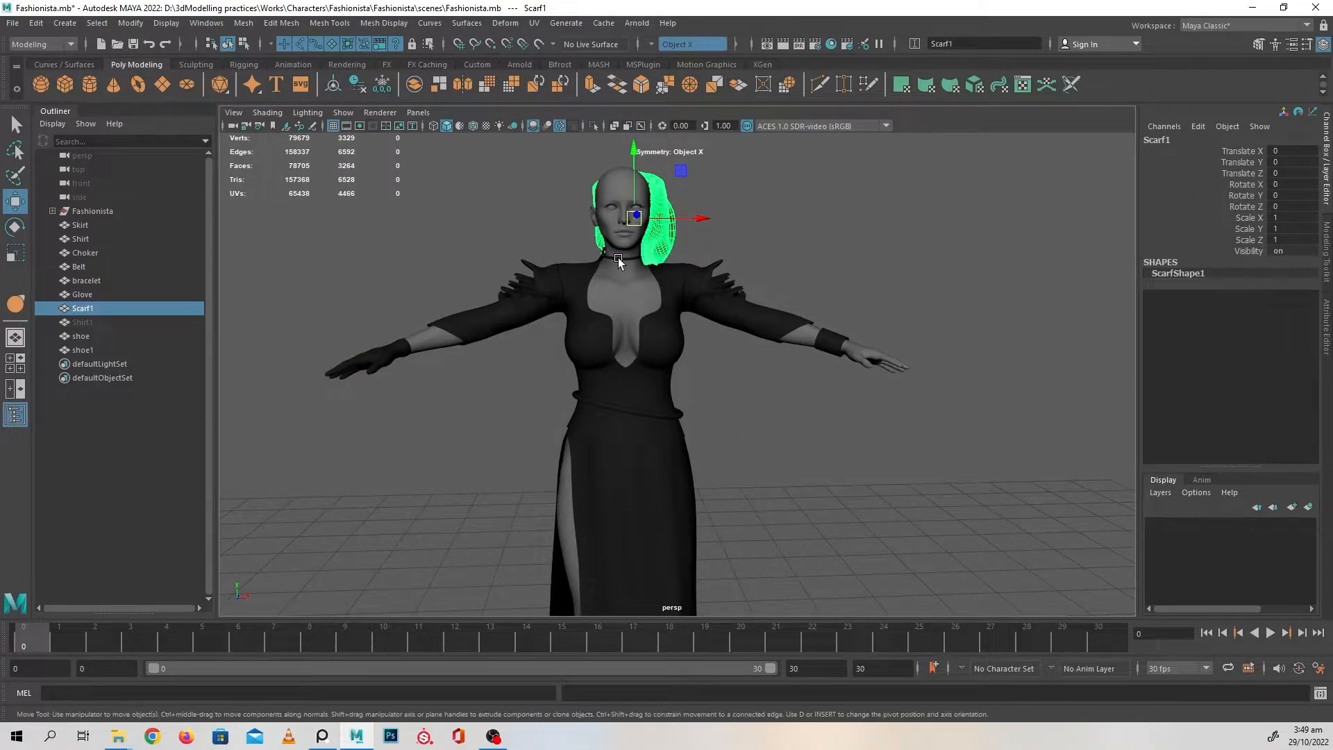
click(821, 256)
alt+right_drag(821, 257, 288, 243)
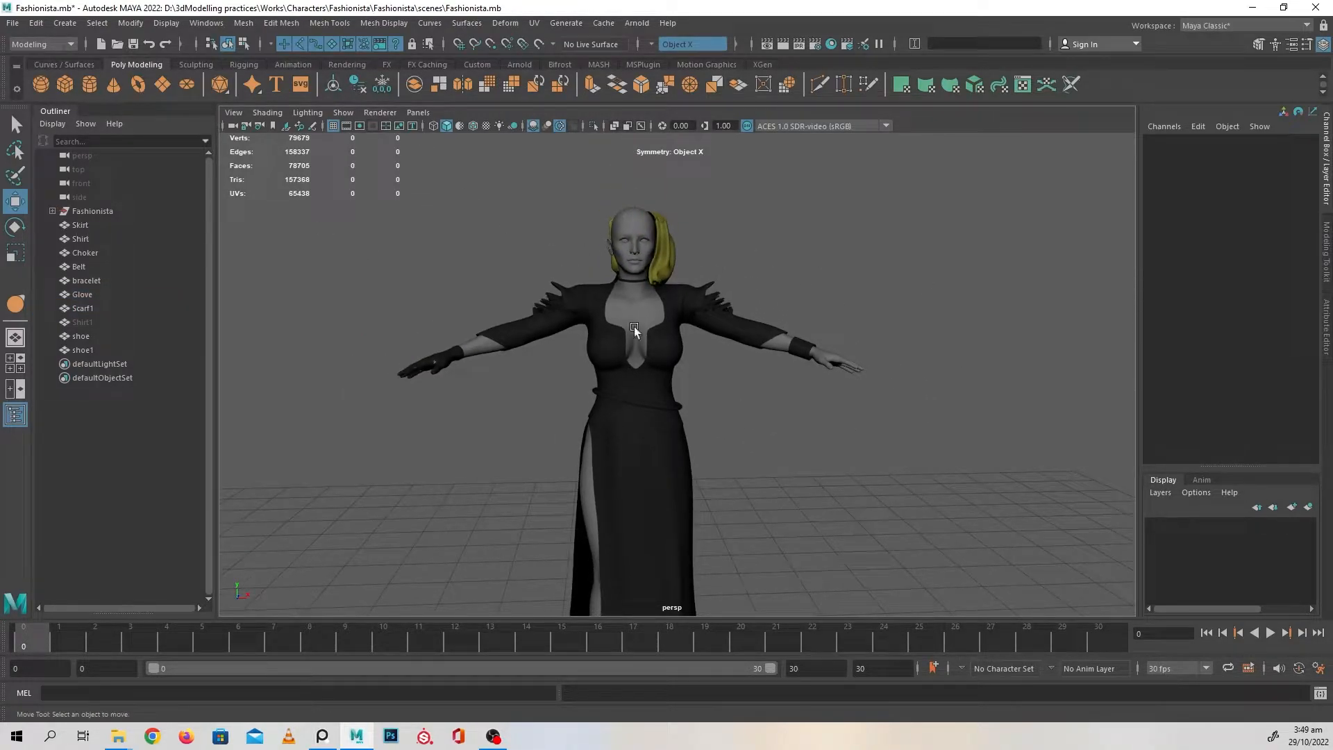
alt+drag(634, 326, 749, 386)
click(99, 226)
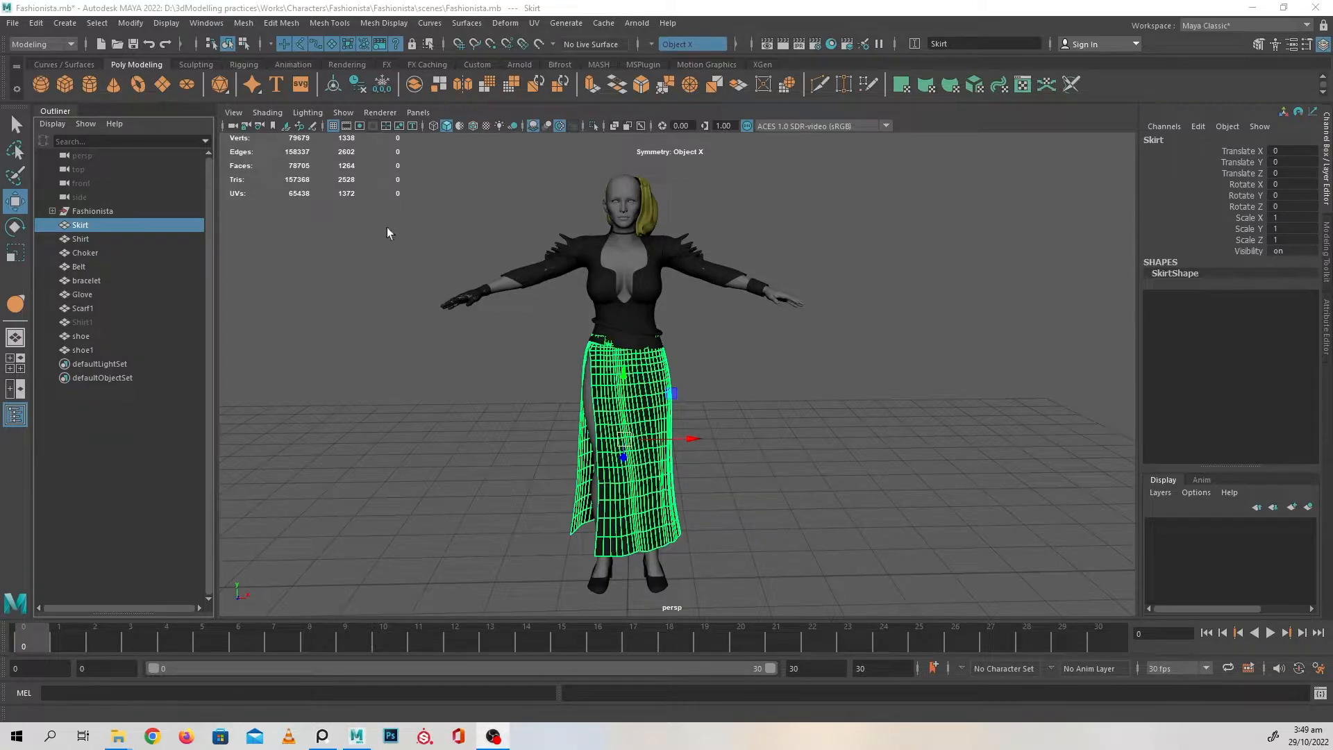
click(375, 326)
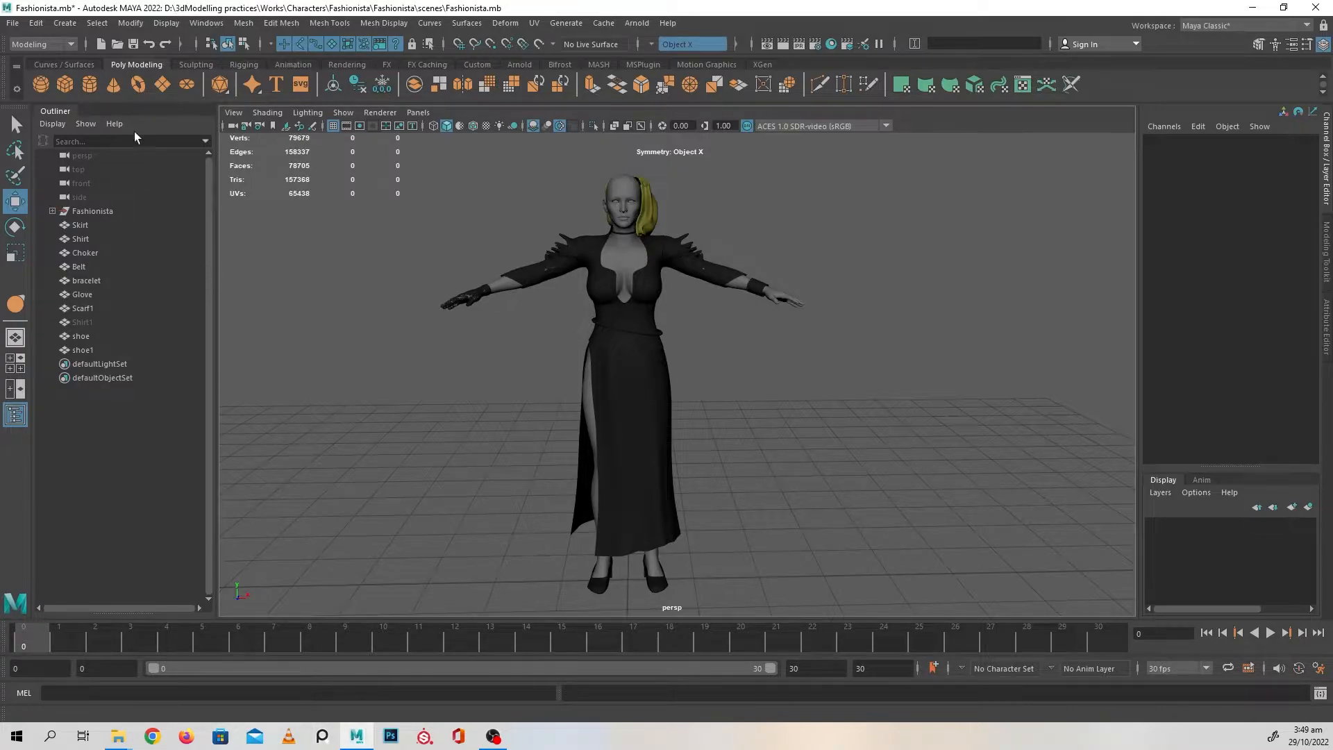
click(14, 23)
Step: Export only the skirt as an OBJ file named Skirt into the project's scenes folder
click(649, 381)
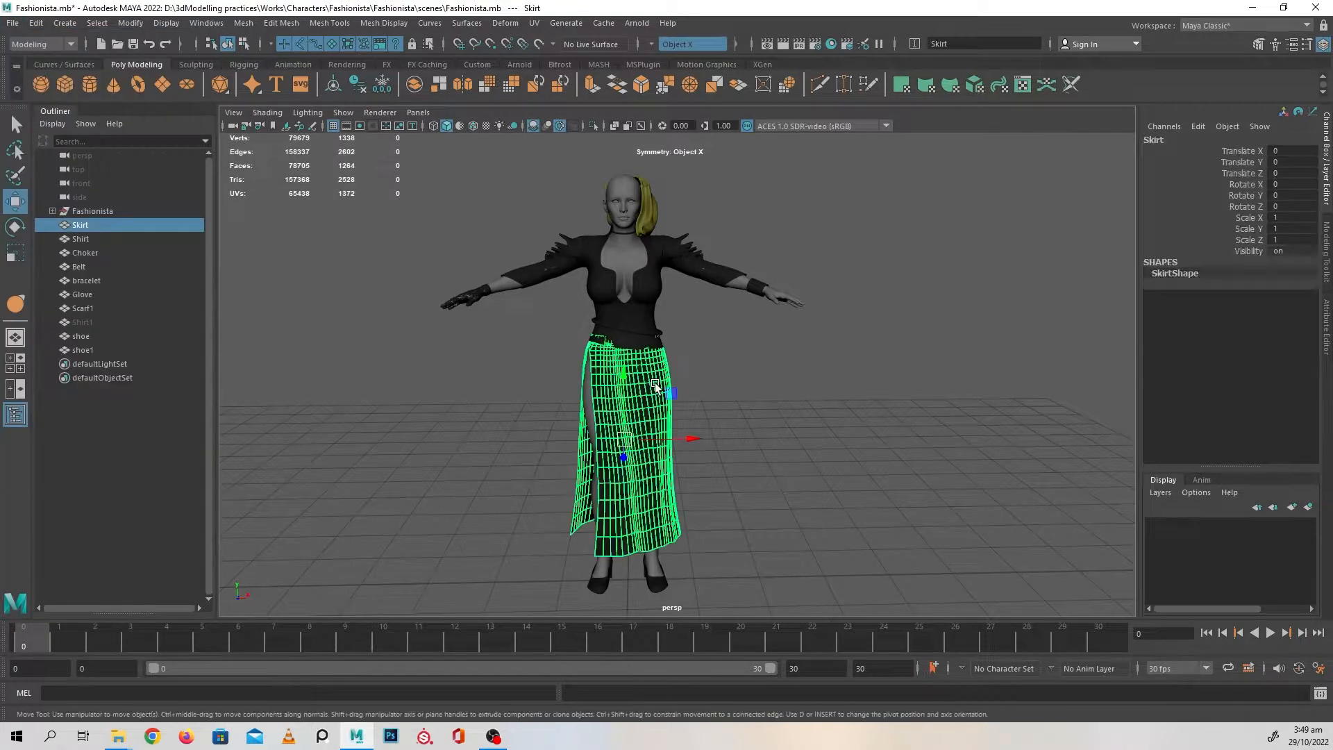
click(13, 23)
click(120, 202)
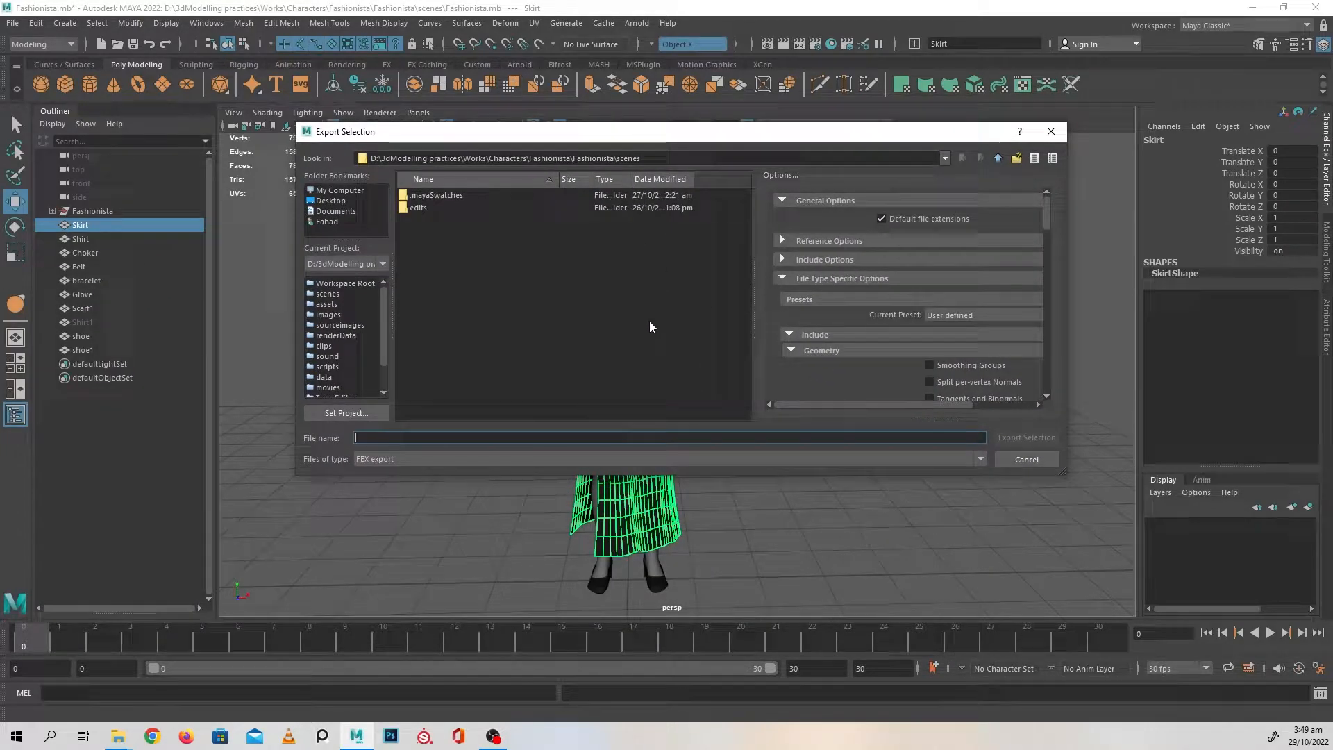
click(569, 459)
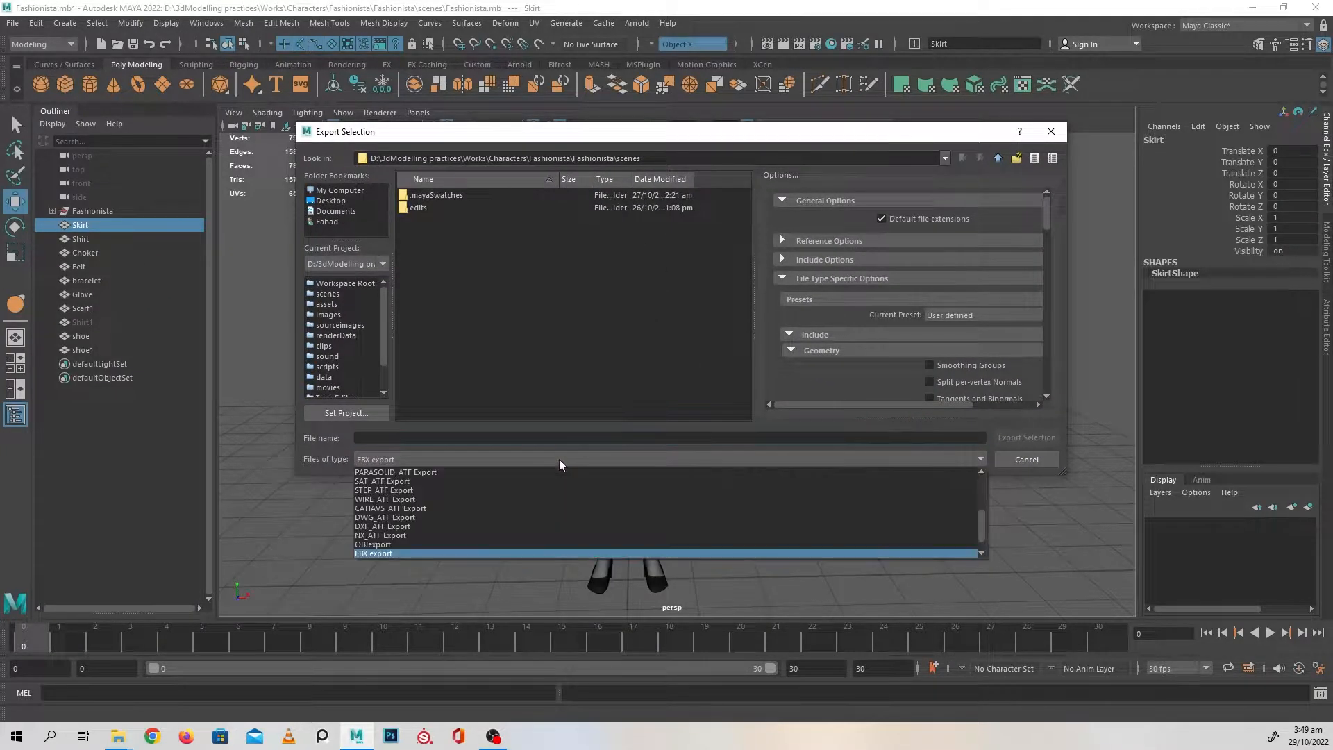
click(378, 544)
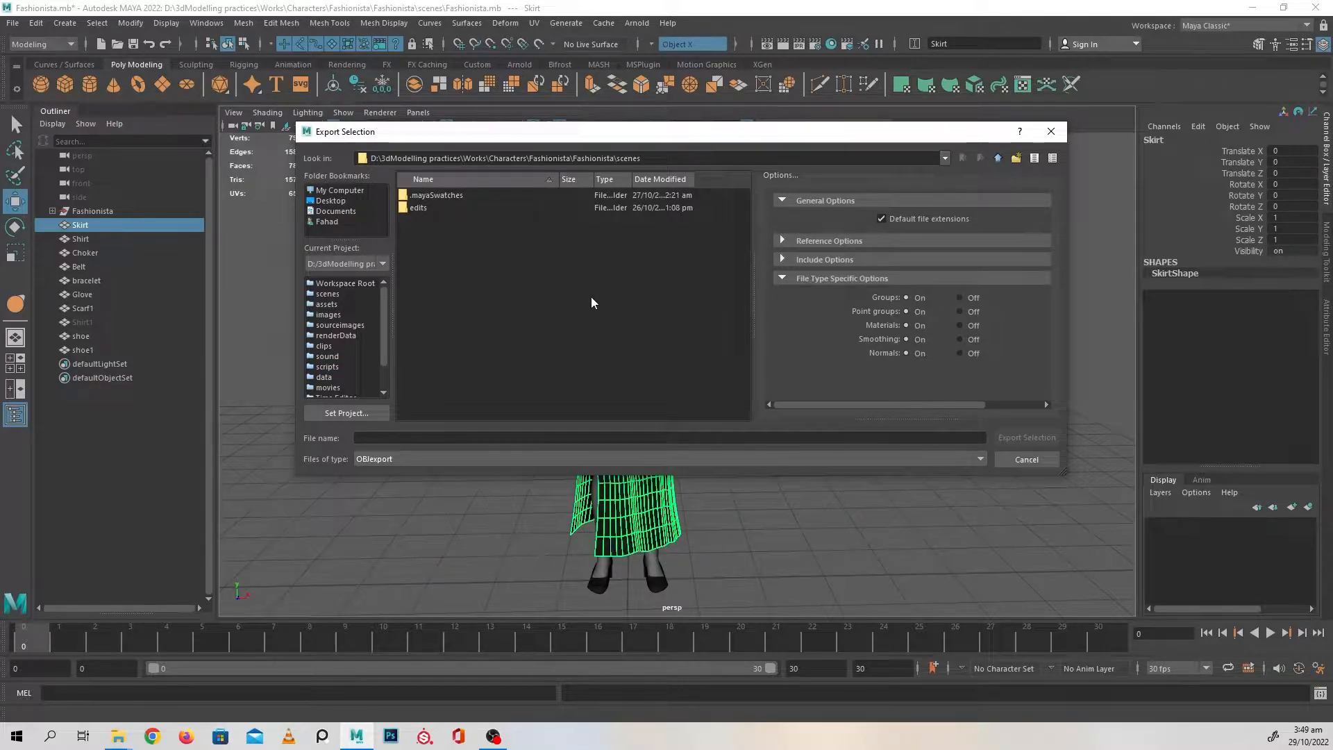
click(403, 439)
text(S)
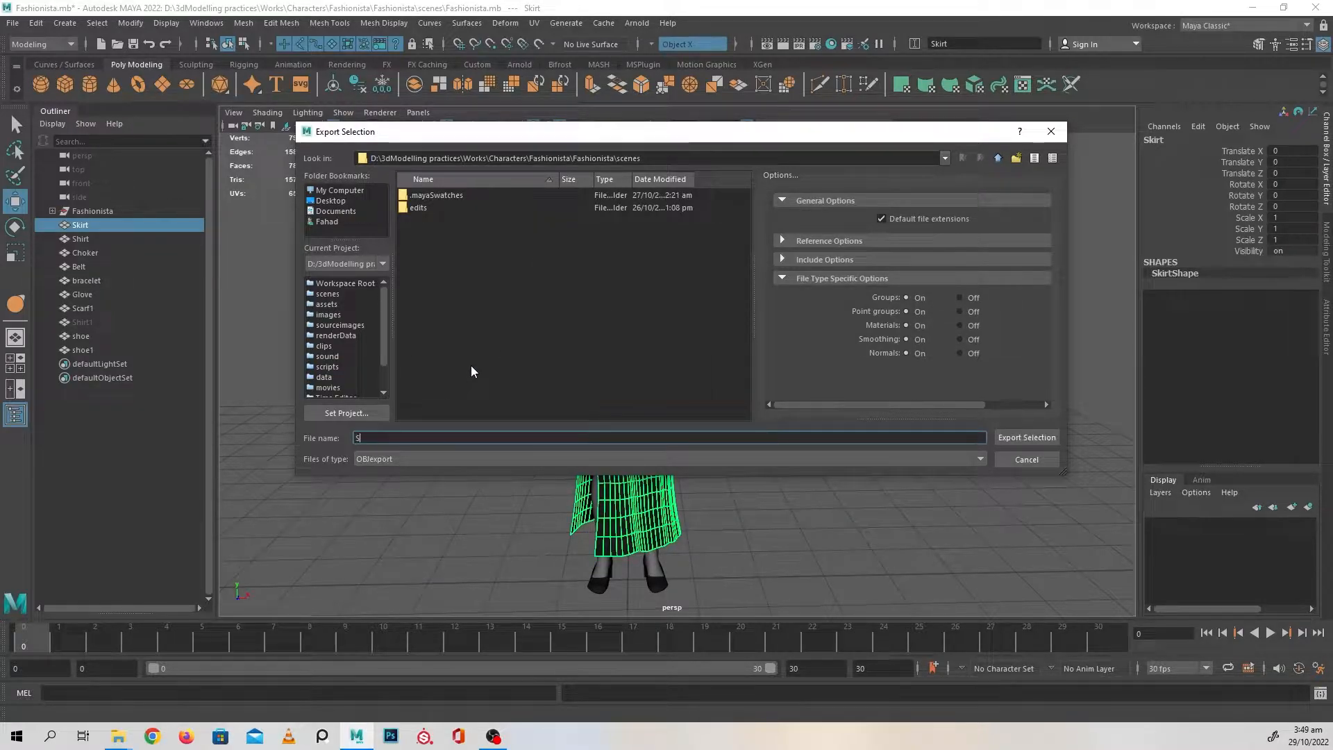
text(kirt)
click(1027, 437)
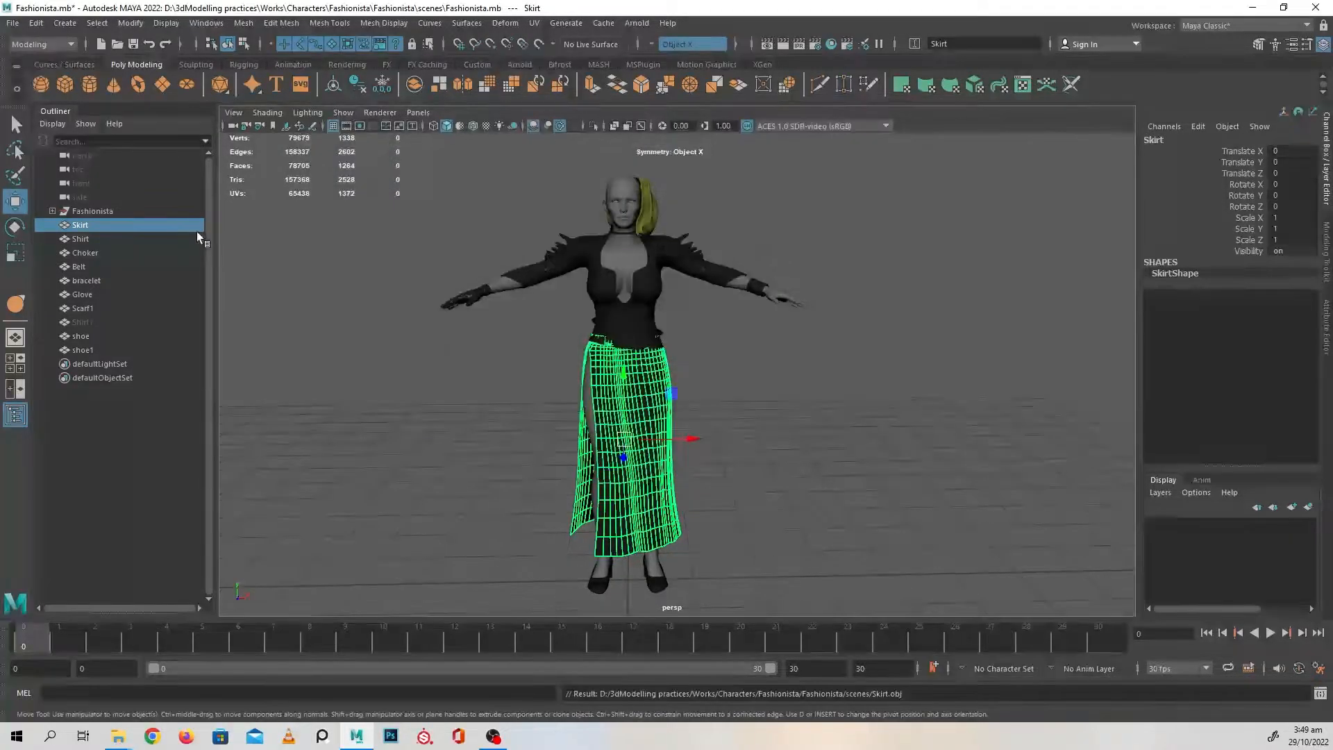
Step: Export only the shirt as an OBJ file named Shirt
click(98, 238)
click(20, 22)
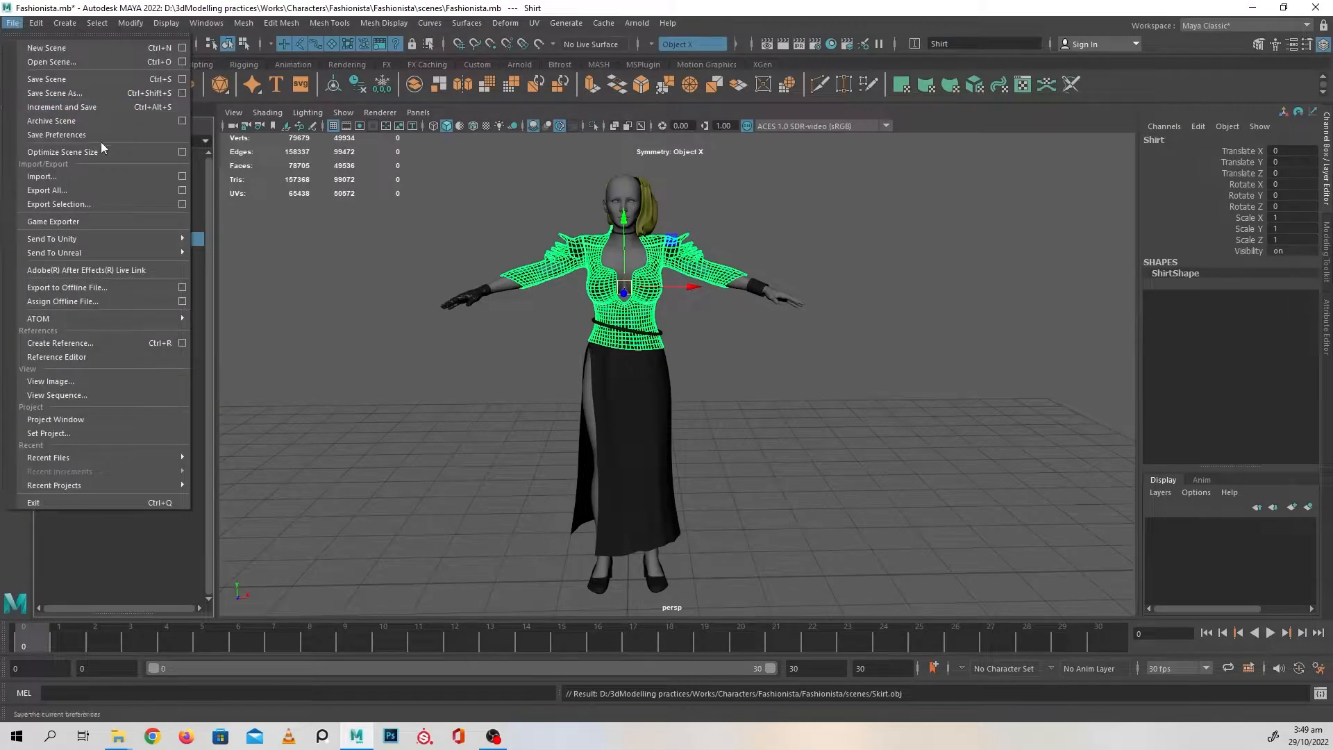
click(110, 210)
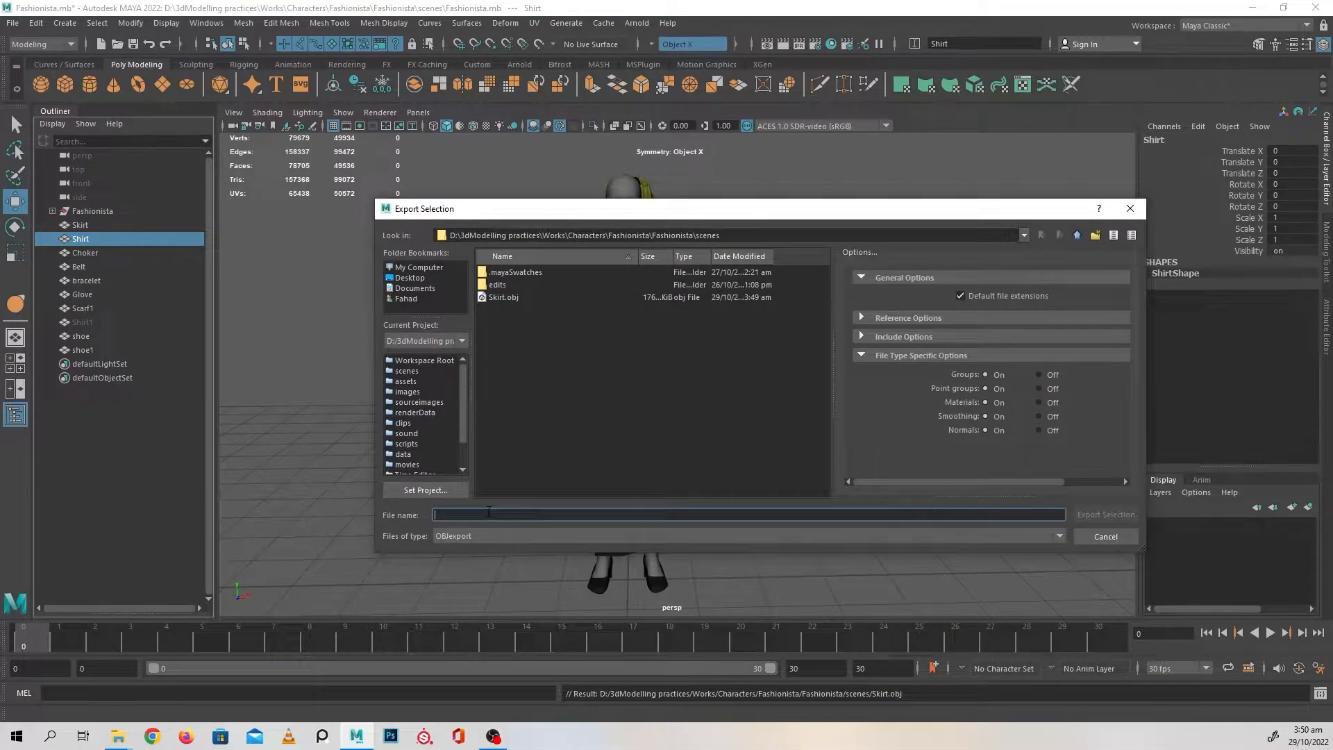
text(Shirt)
click(1104, 515)
Step: Export only the choker as an OBJ file named Choker
click(87, 253)
click(13, 23)
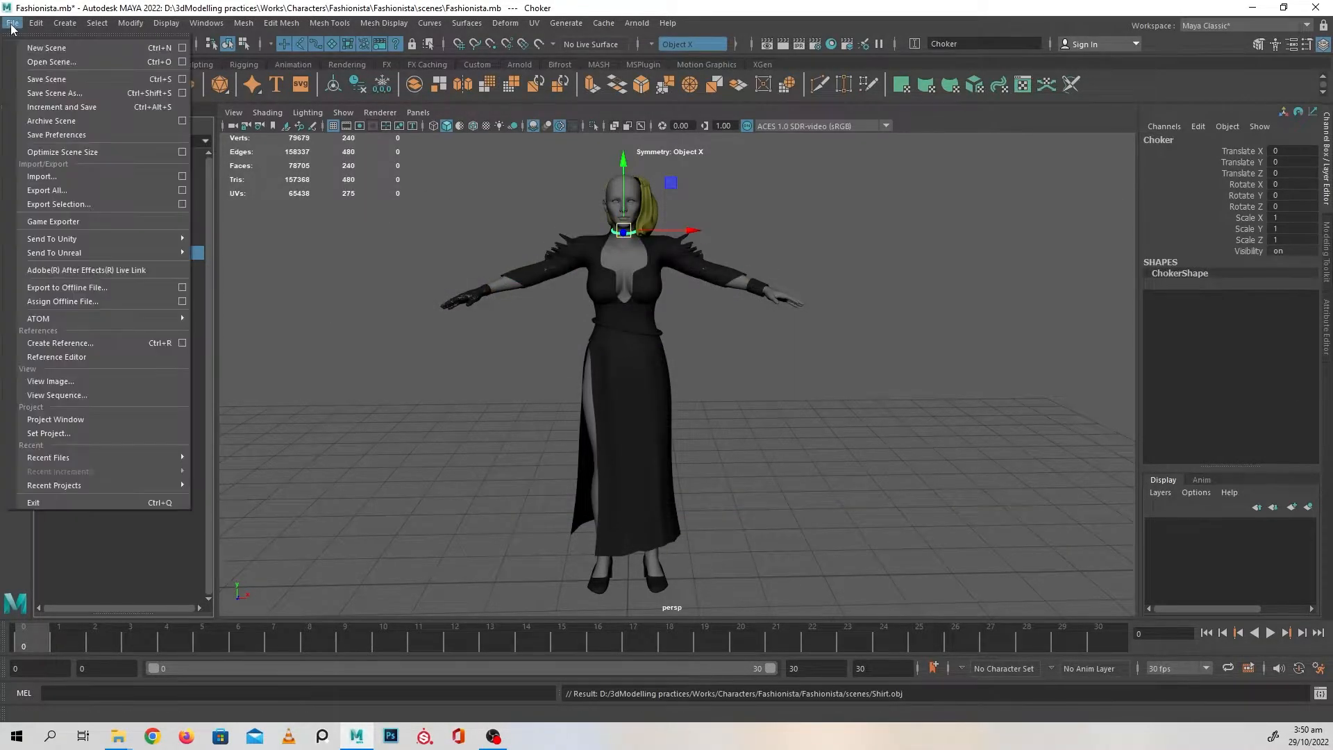
click(110, 205)
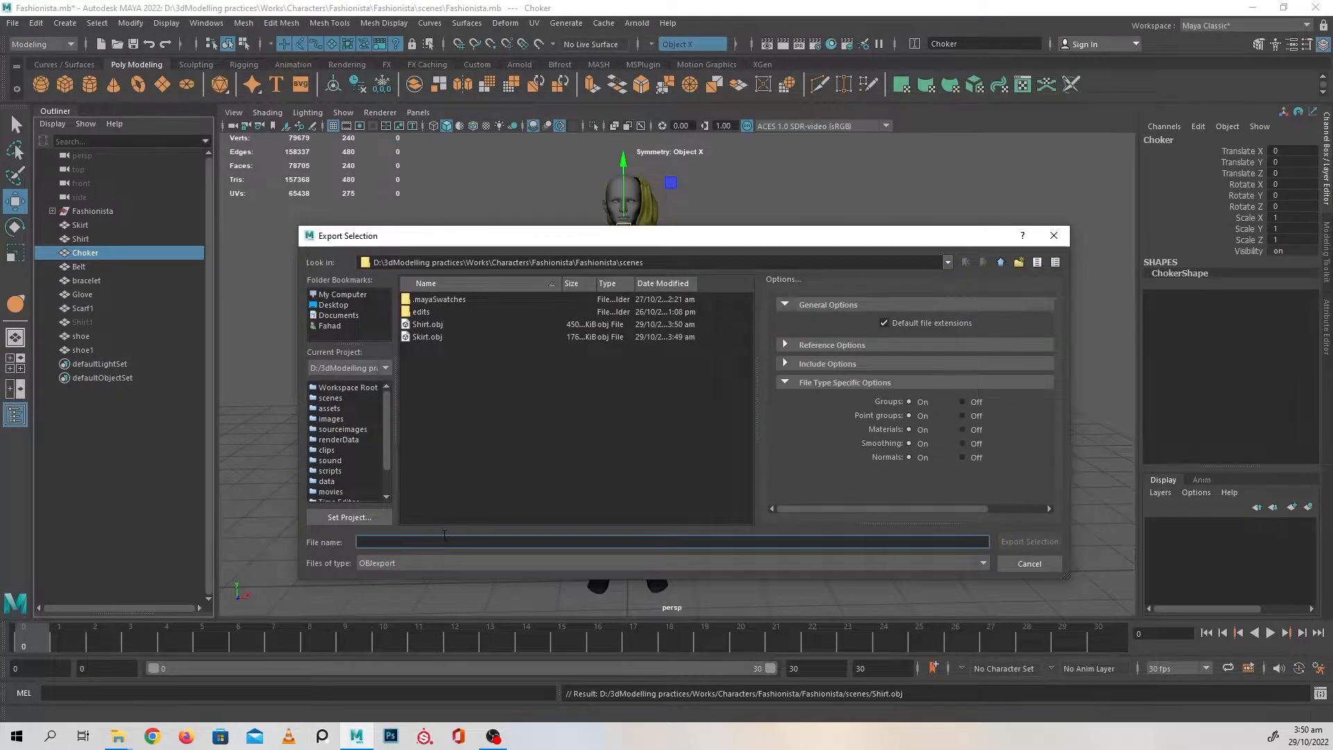
text(Choker)
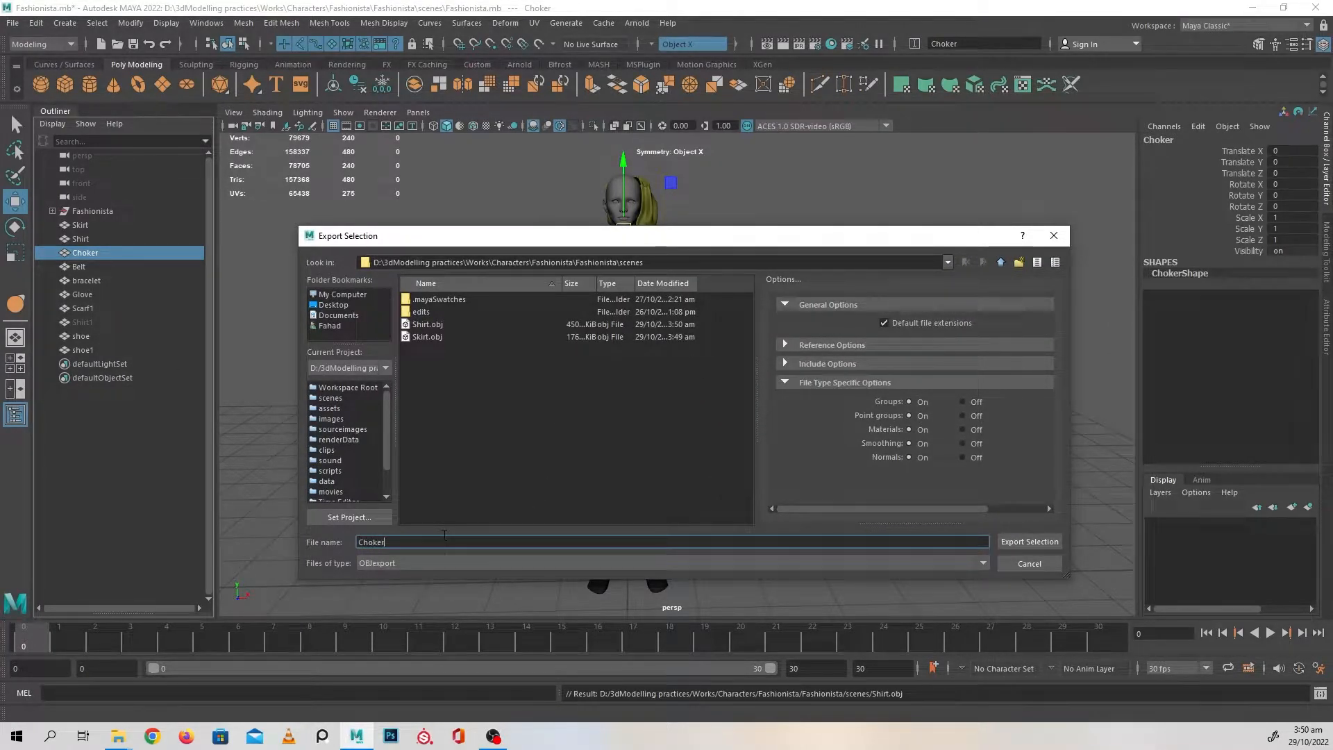
key(Return)
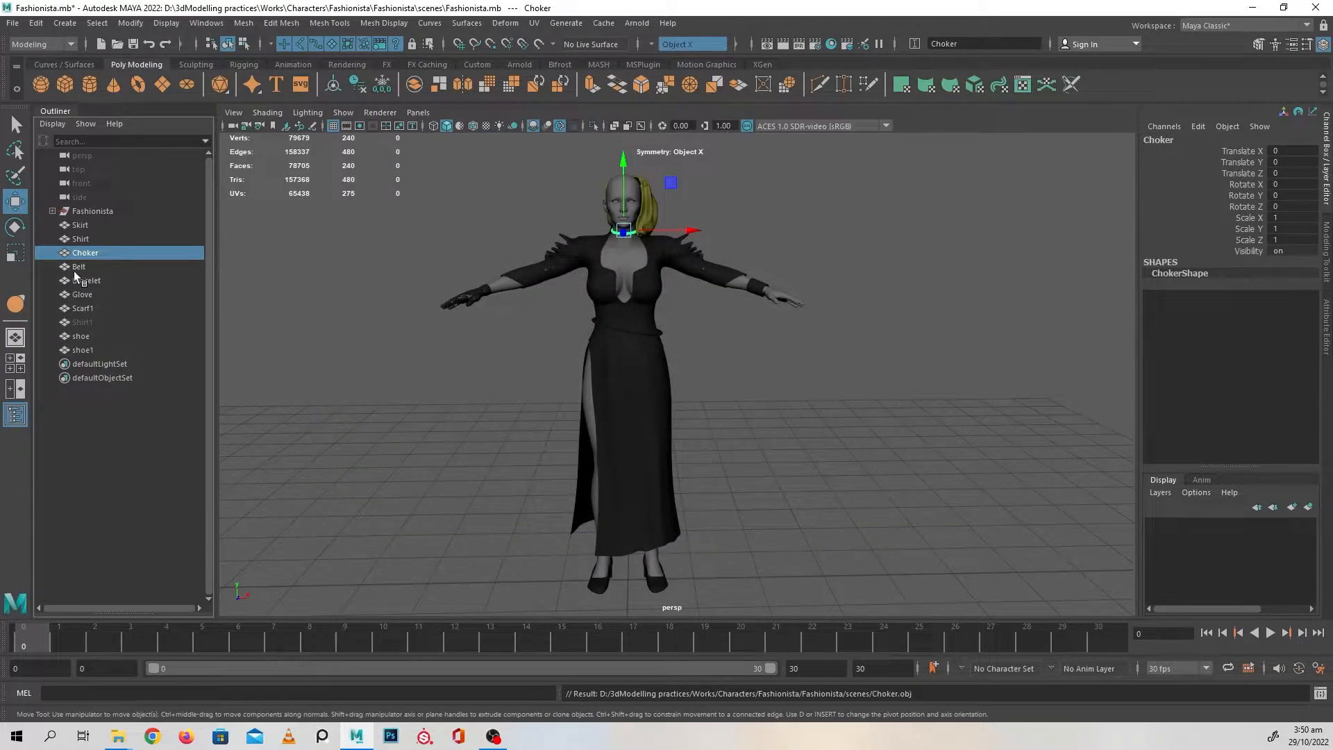
Step: Export only the belt as an OBJ file named Belt
click(74, 269)
click(13, 23)
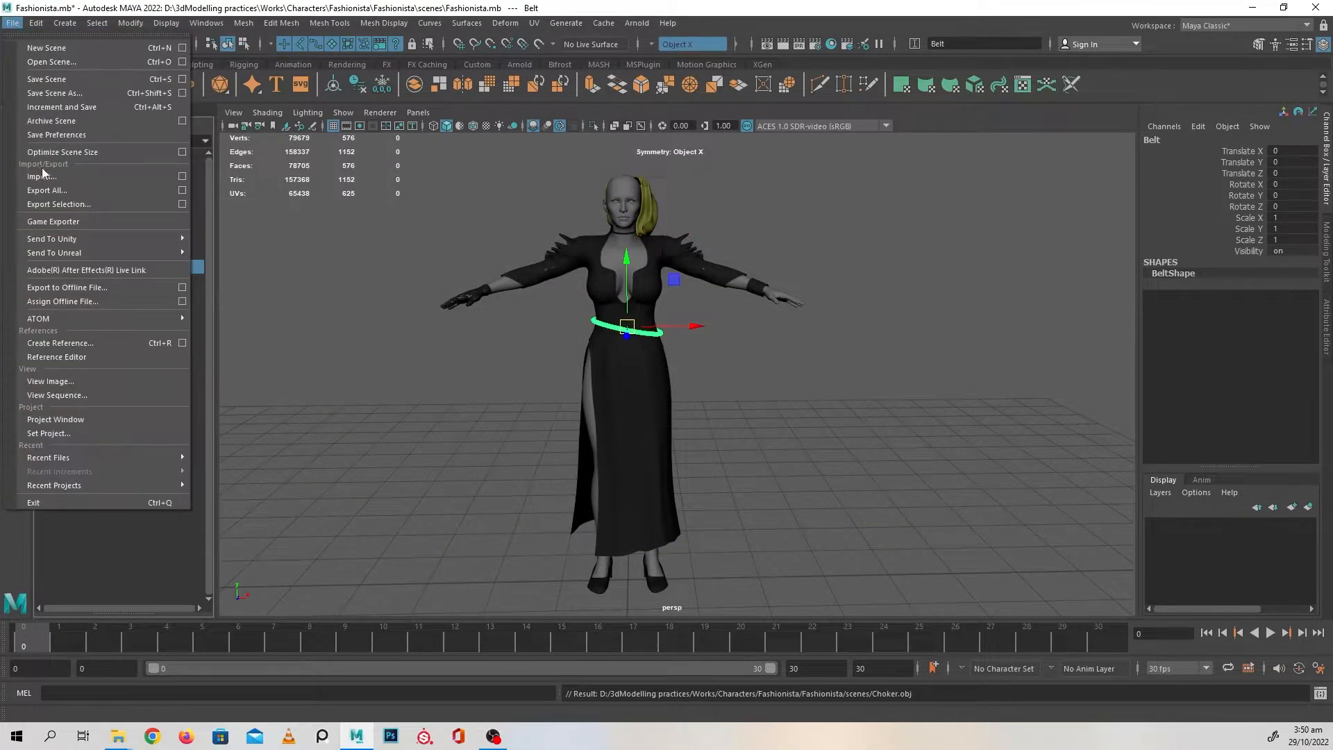
click(59, 204)
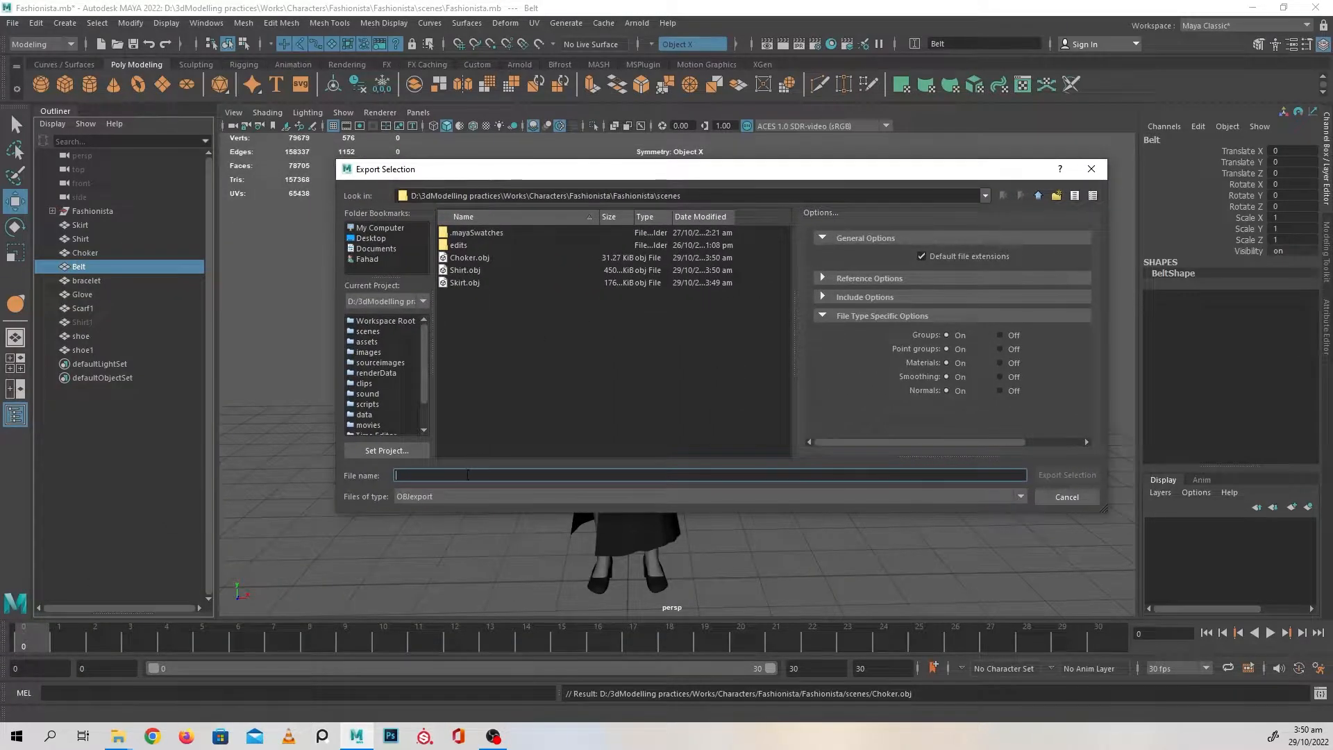
text(Belt)
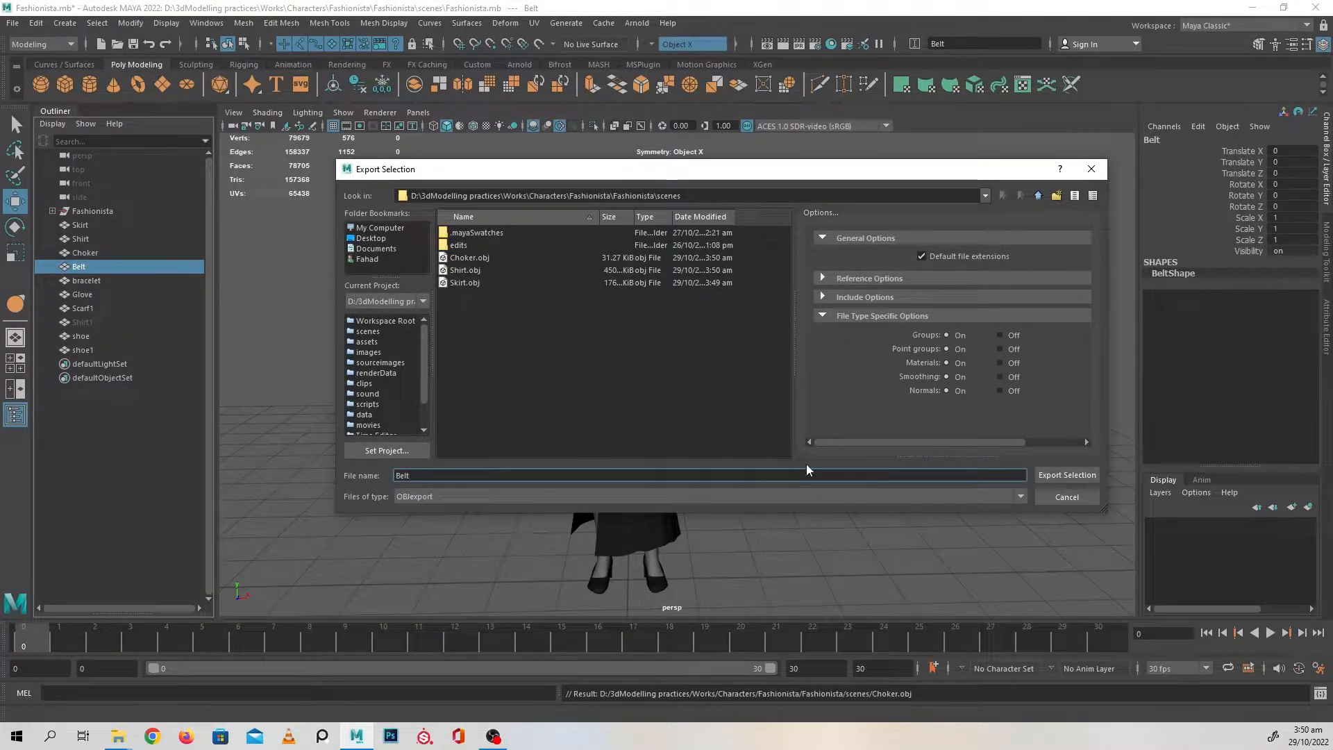
click(1054, 476)
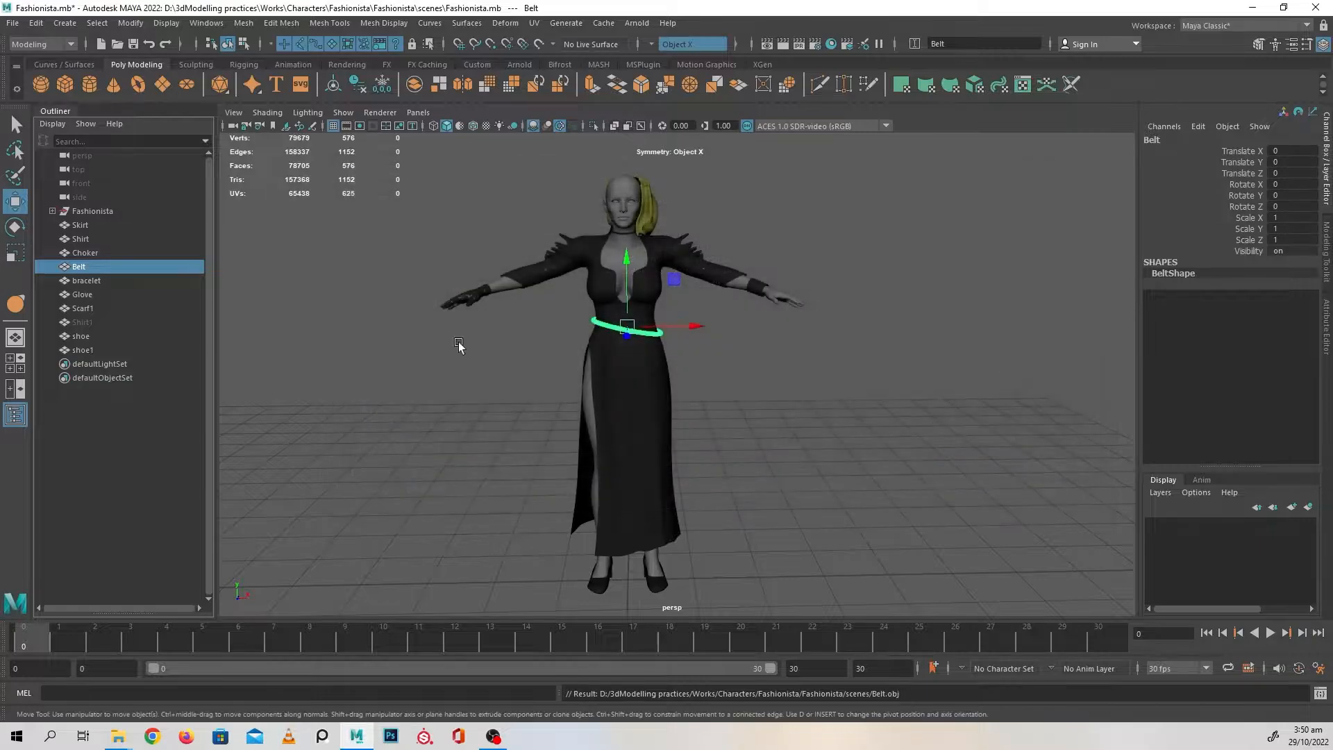
Step: Export only the bracelet as an OBJ file named Bracelet
click(95, 277)
click(12, 23)
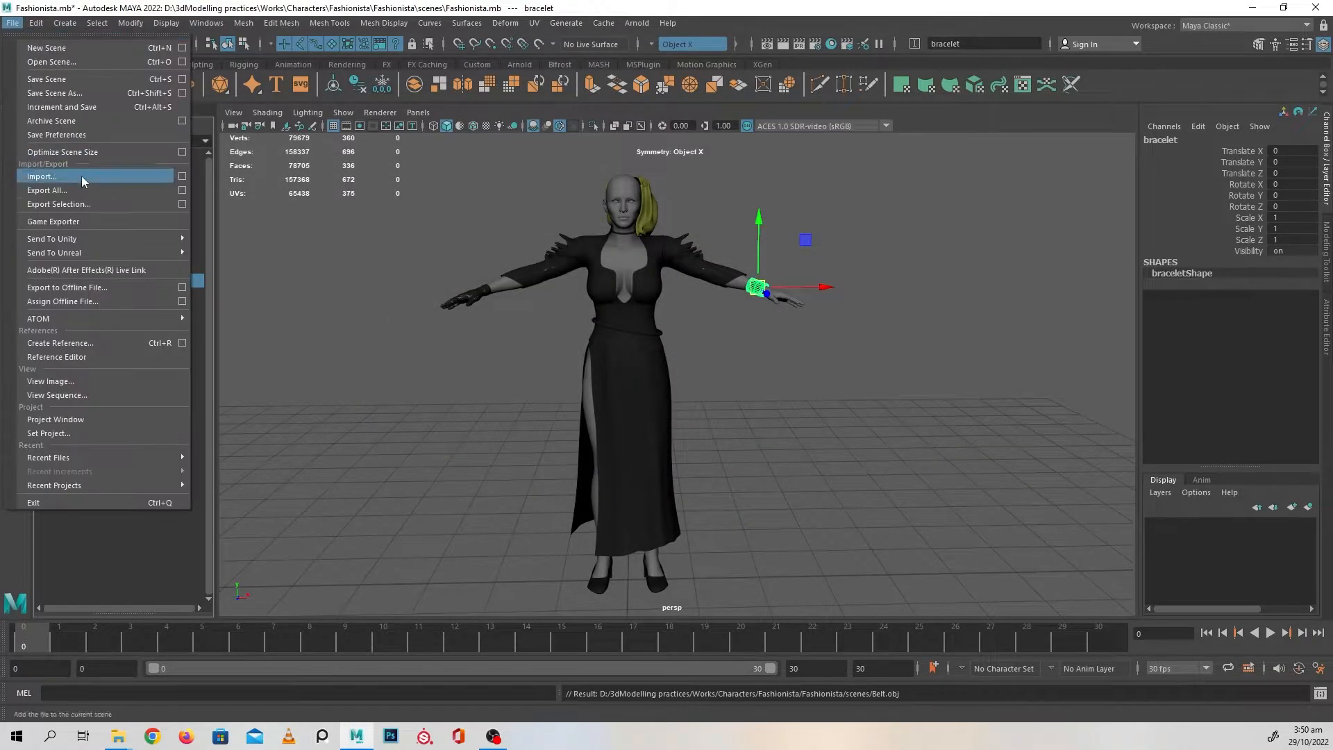
click(91, 202)
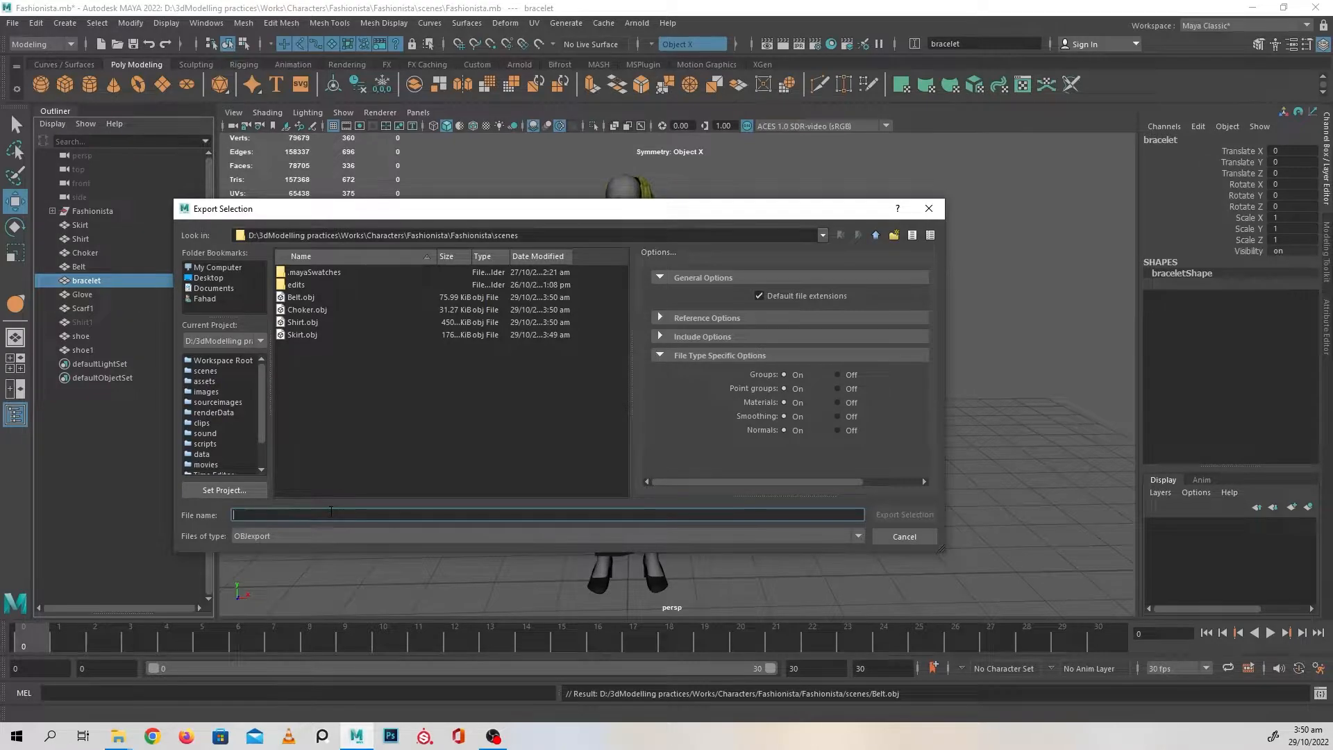
text(Bracelet)
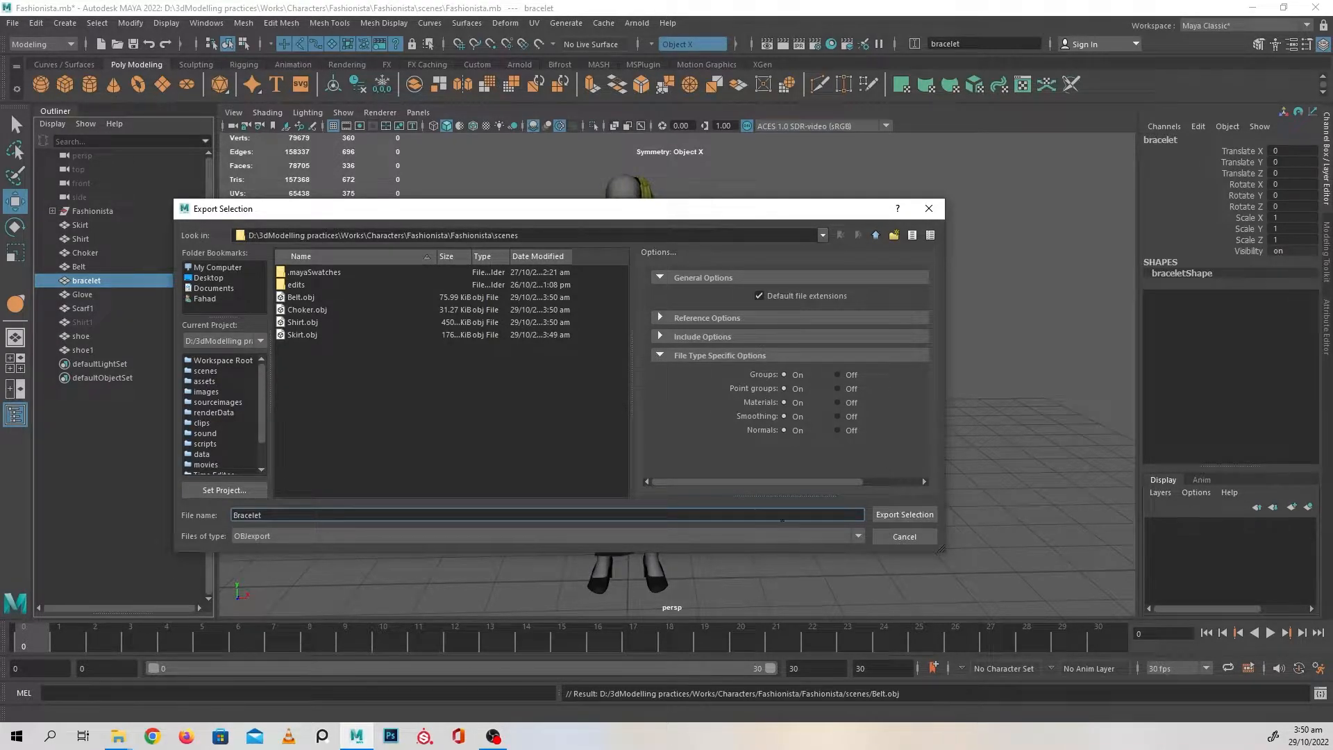
click(905, 515)
Step: Export only the glove as an OBJ file named Glove
click(126, 294)
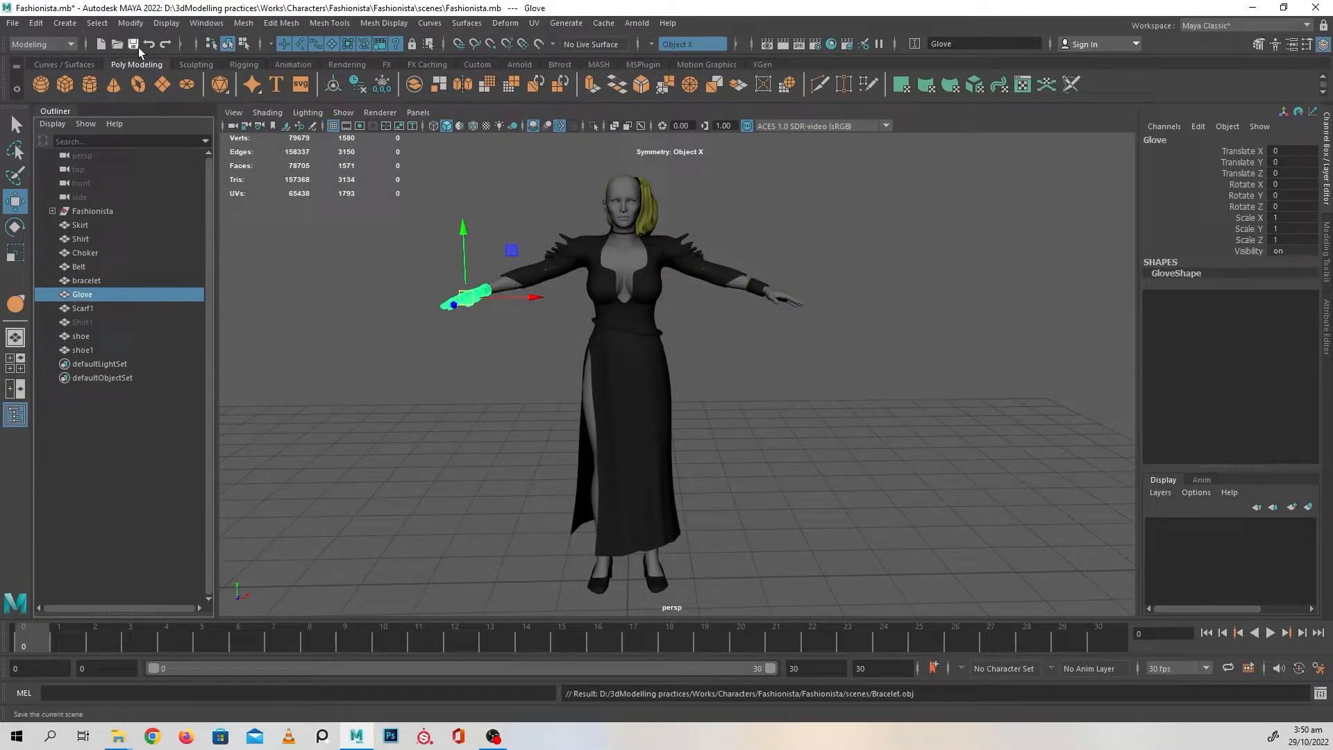
click(12, 22)
click(69, 207)
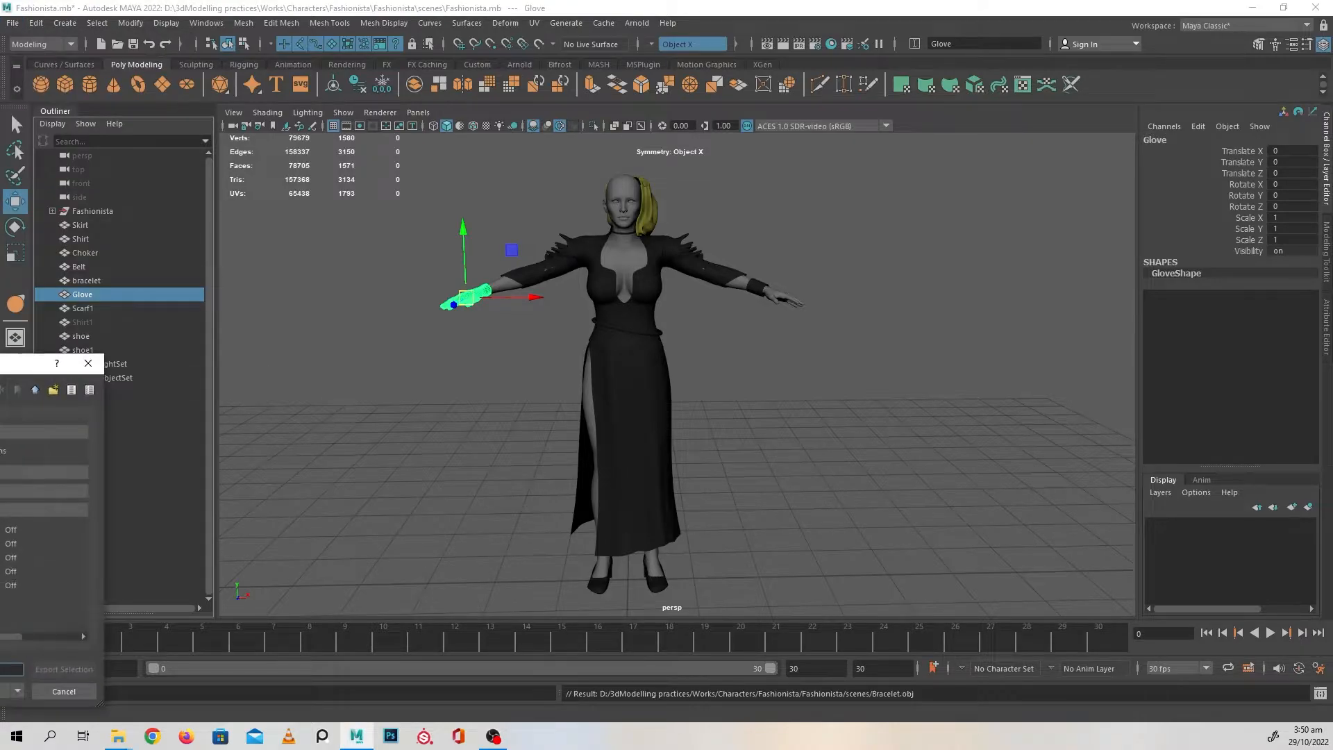
text(Glove)
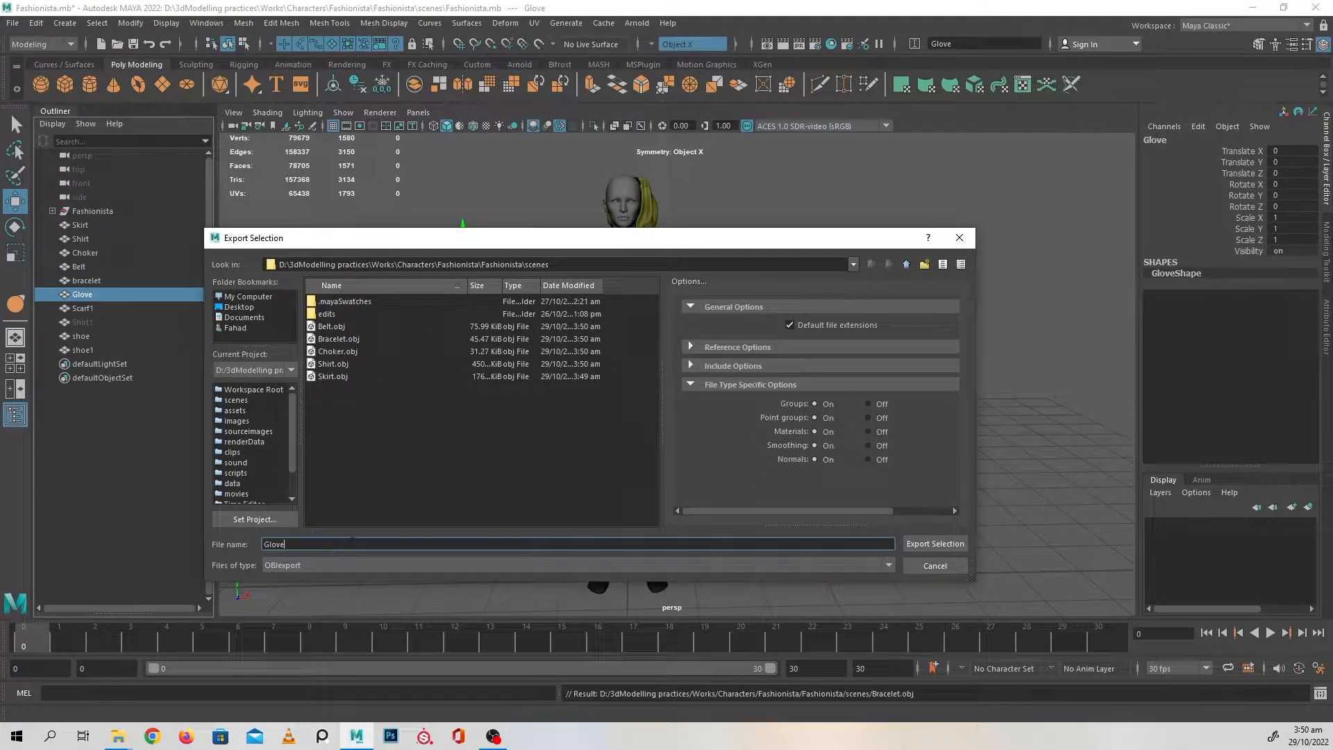
click(934, 543)
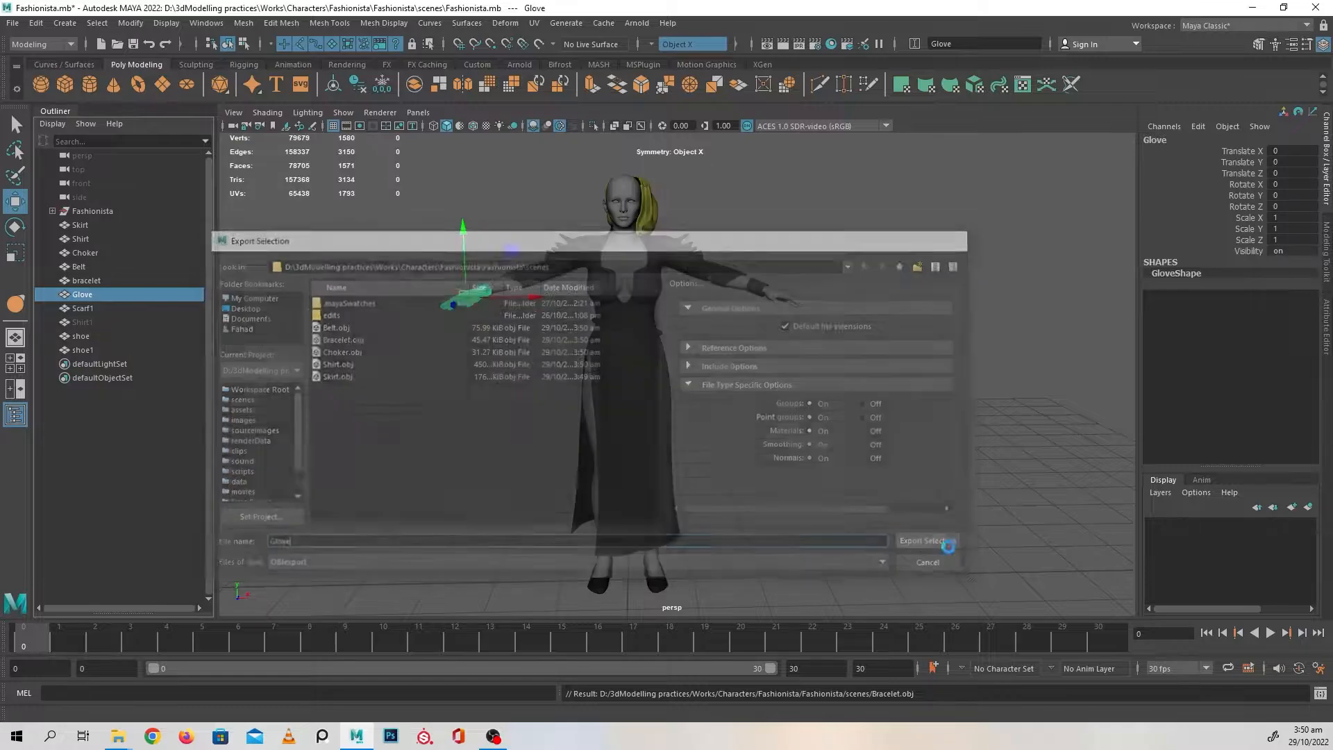
Step: Export only the Scarf1 mesh as an OBJ file named Scarf
click(93, 307)
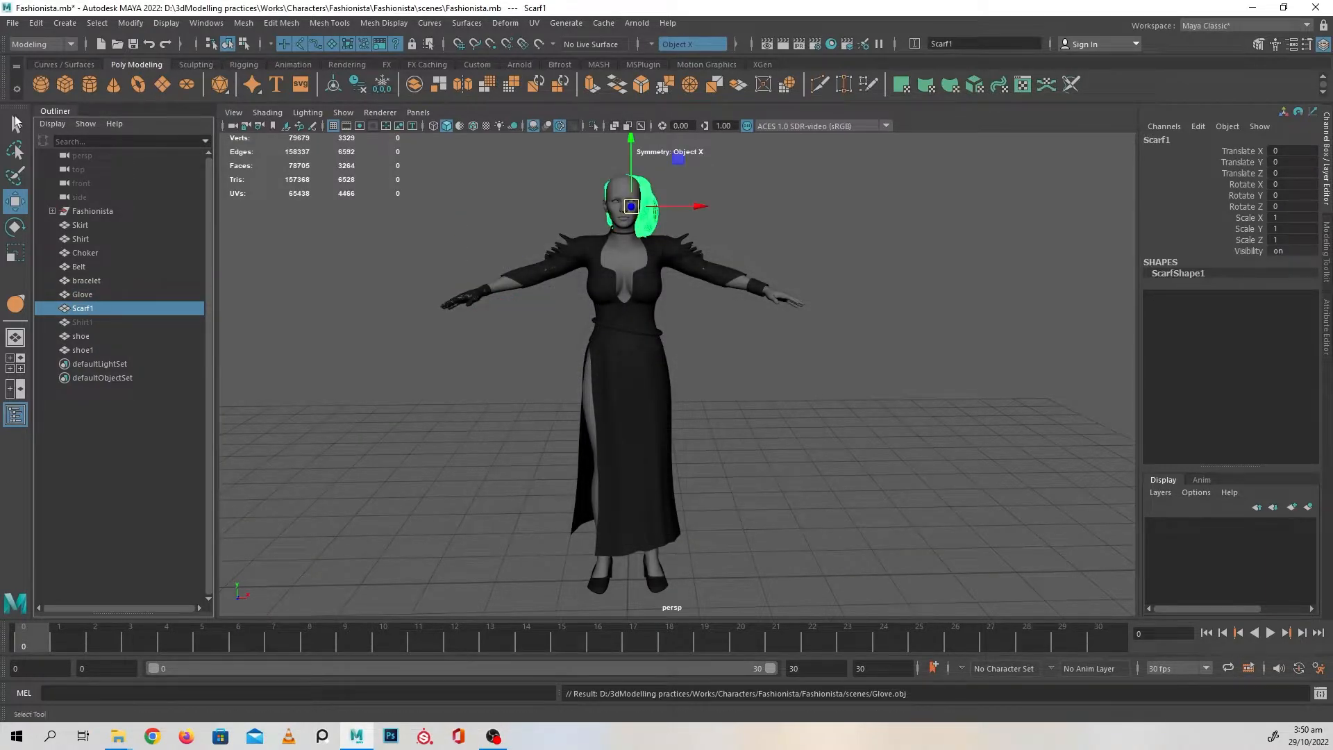
click(12, 22)
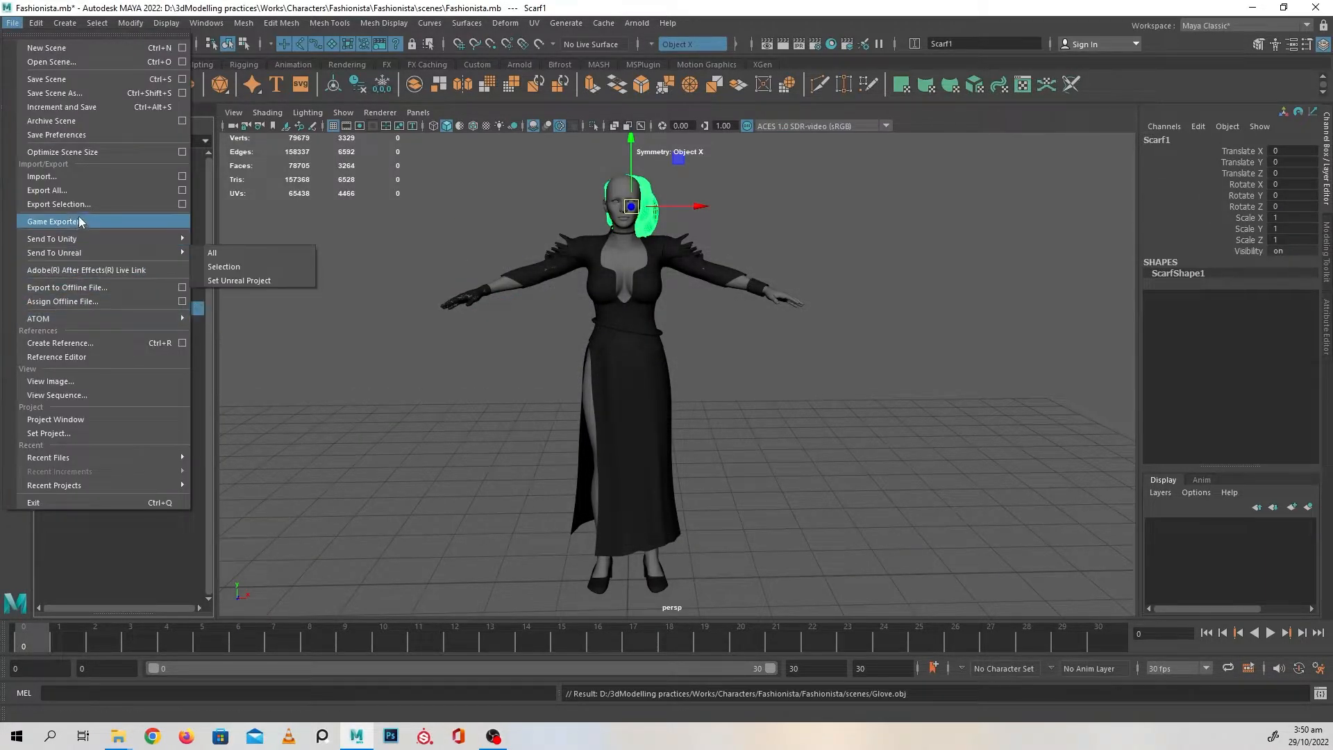
click(84, 204)
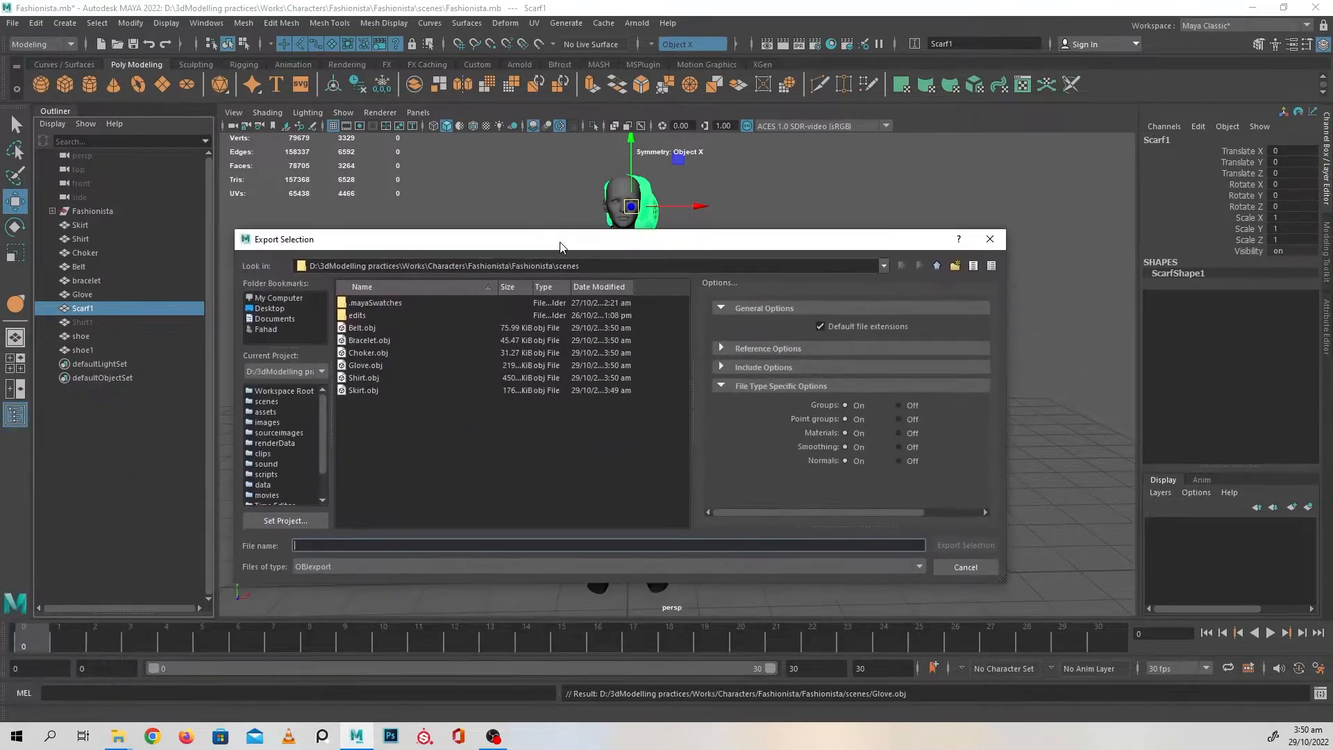
text(Scarf)
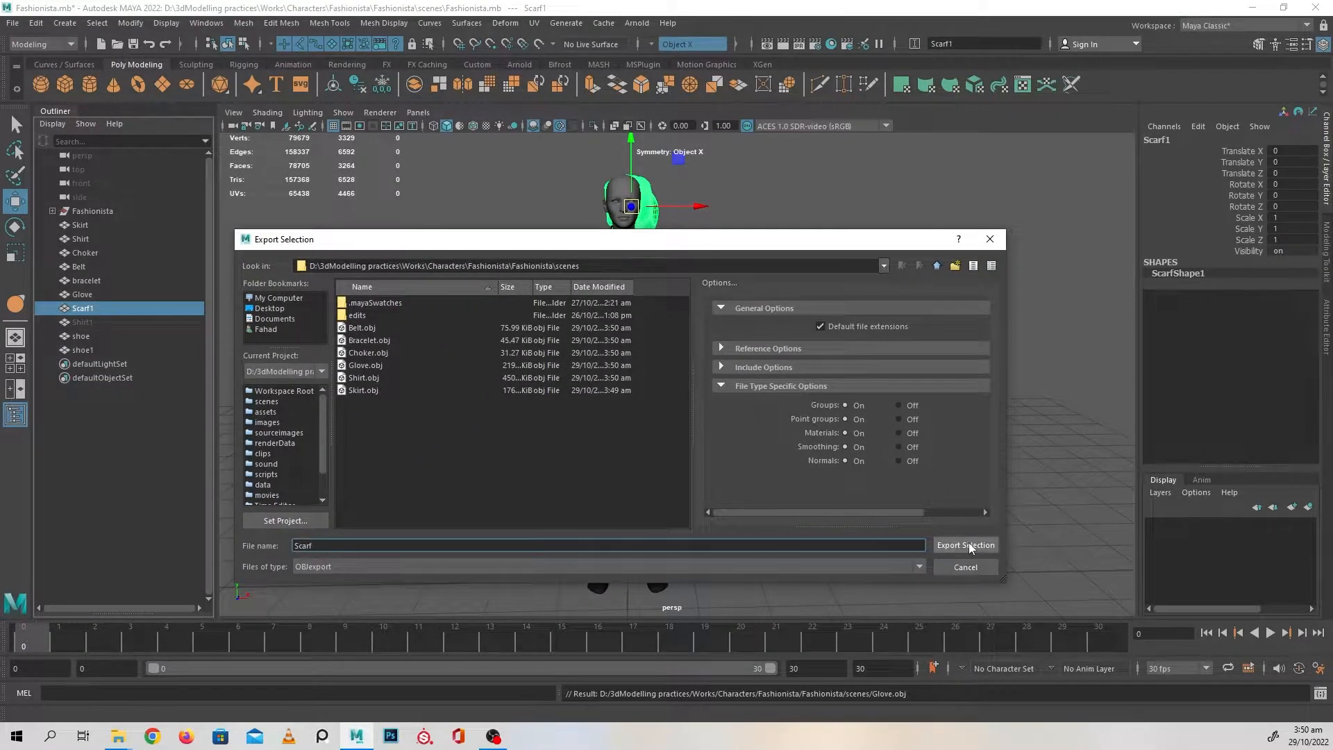
click(968, 544)
click(82, 336)
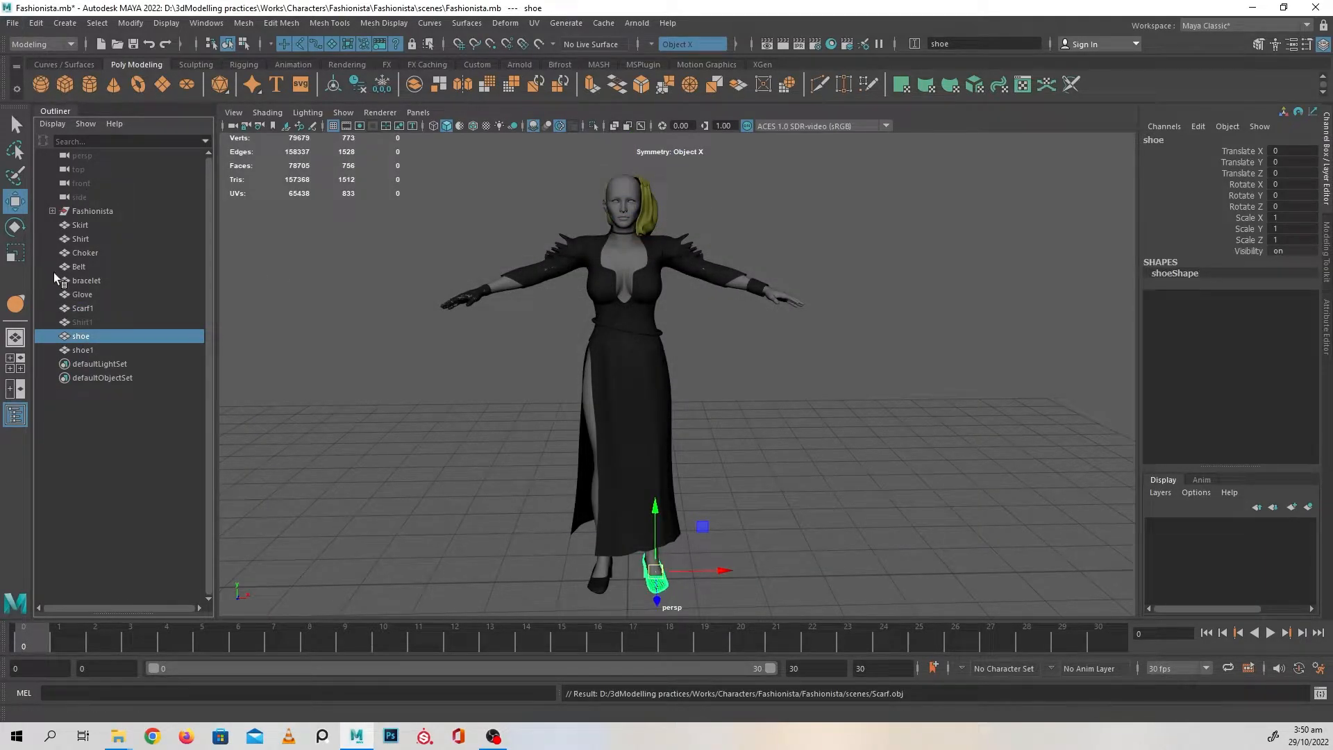
ctrl+click(83, 350)
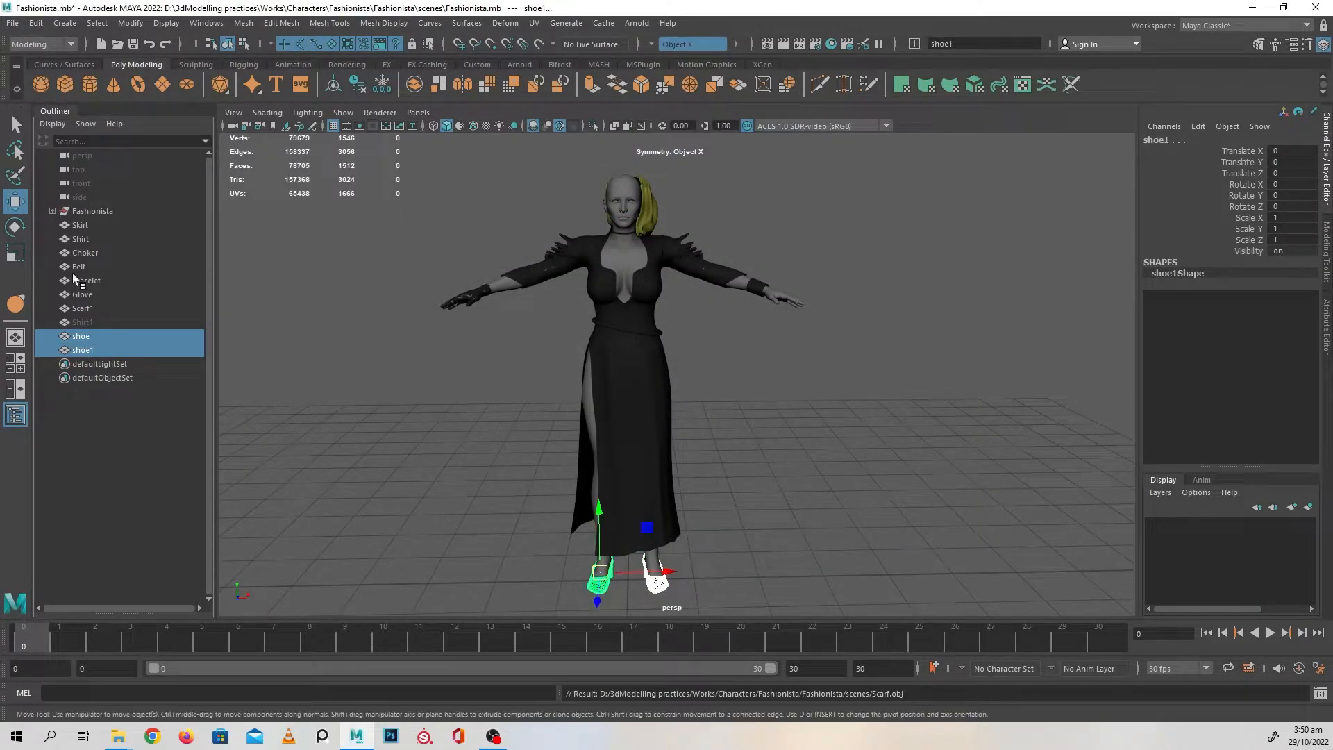
click(19, 25)
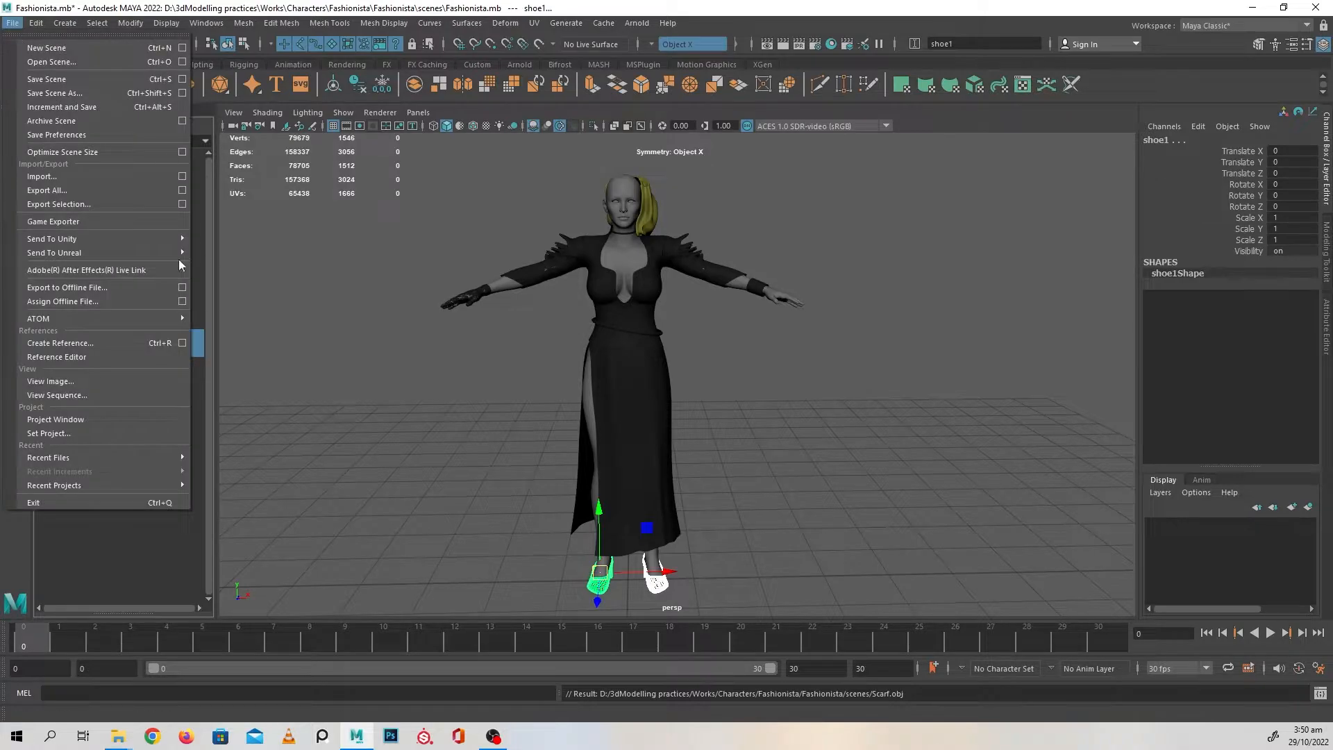
click(109, 204)
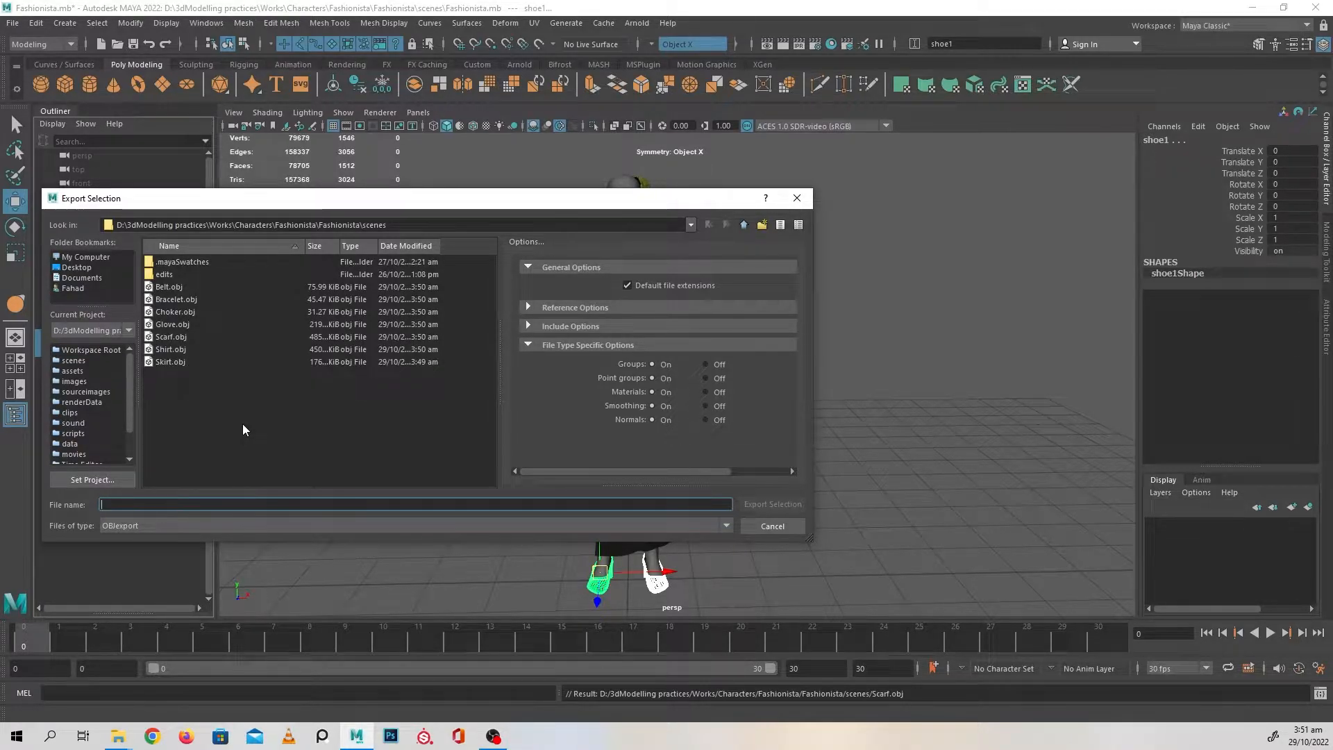
click(800, 529)
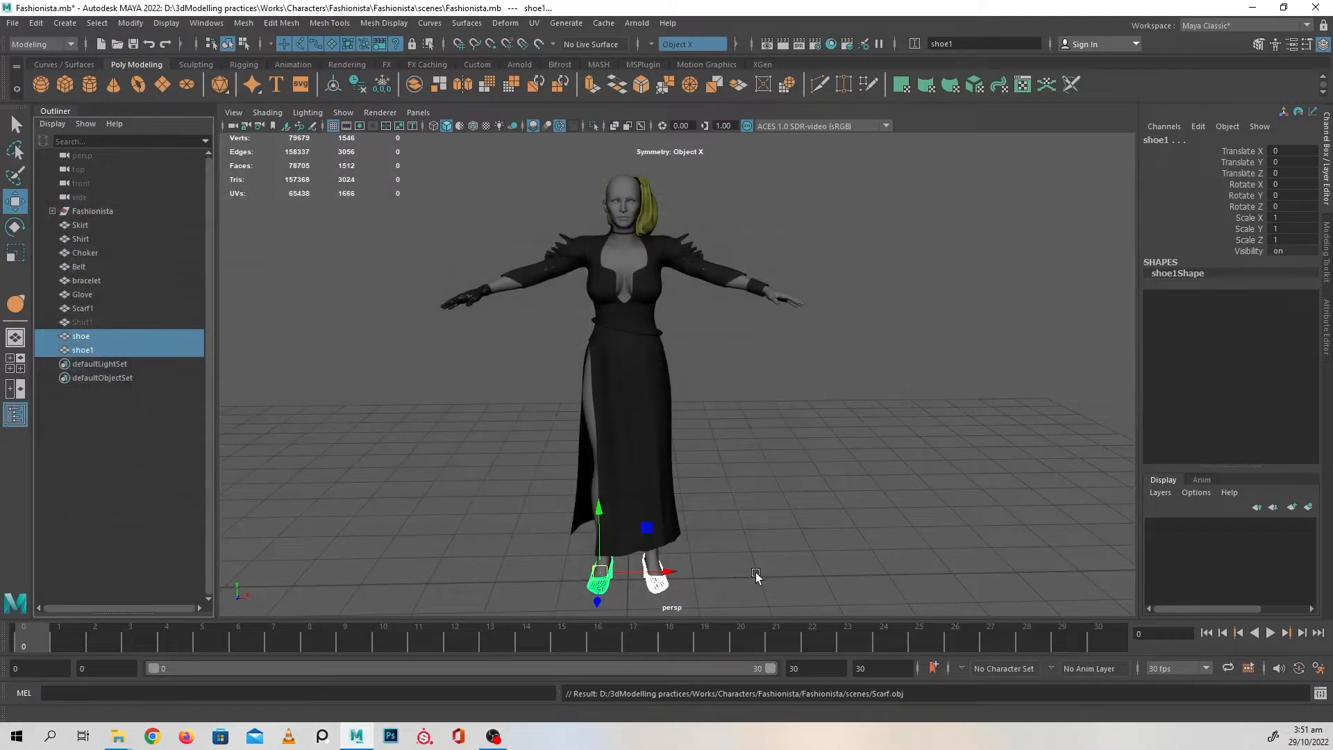
Step: Export only the character's left shoe, the object named shoe, as an OBJ file named ShoeL
click(649, 591)
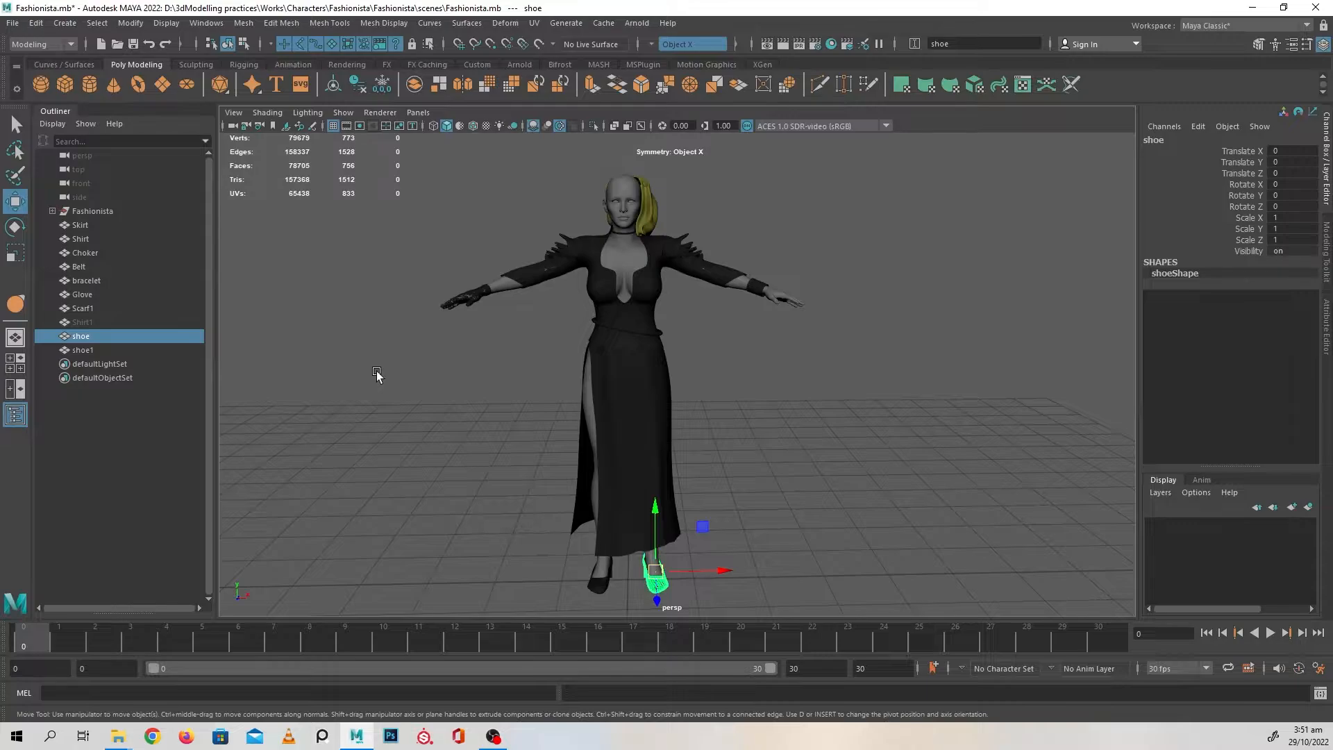
click(13, 23)
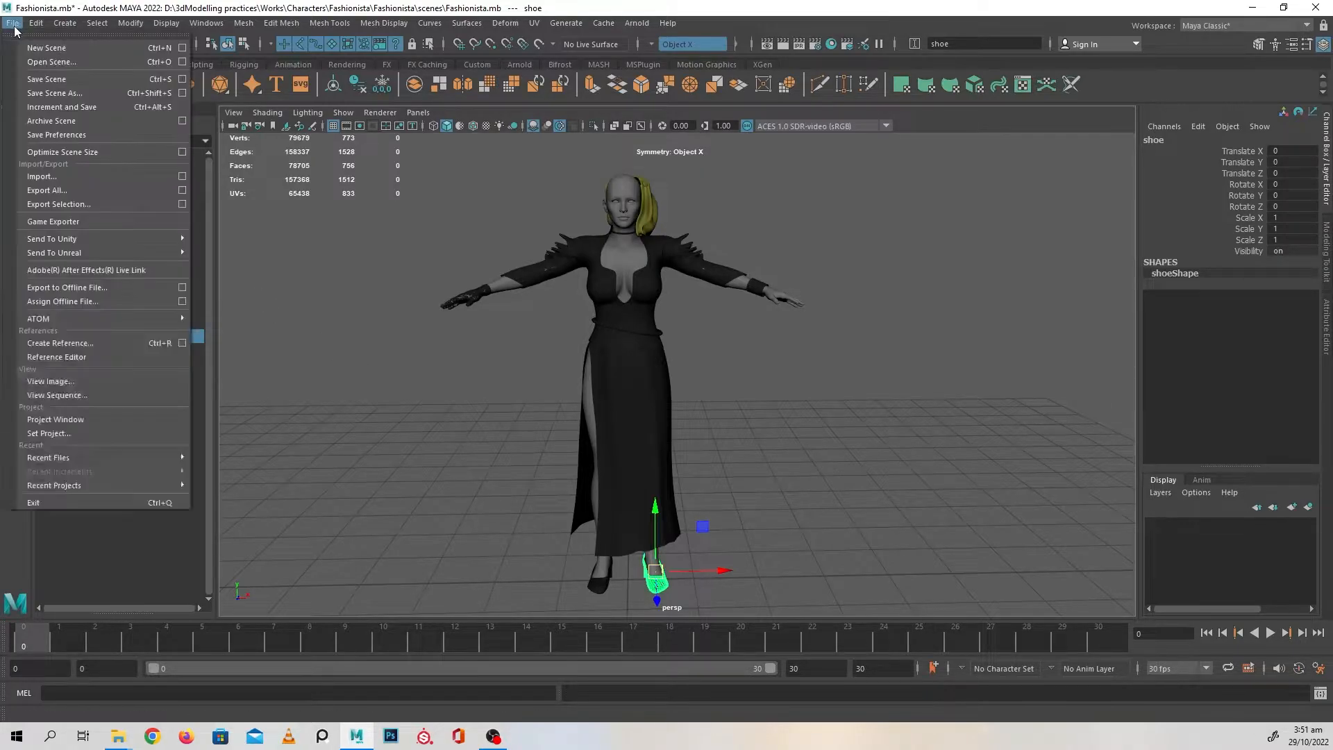
click(123, 202)
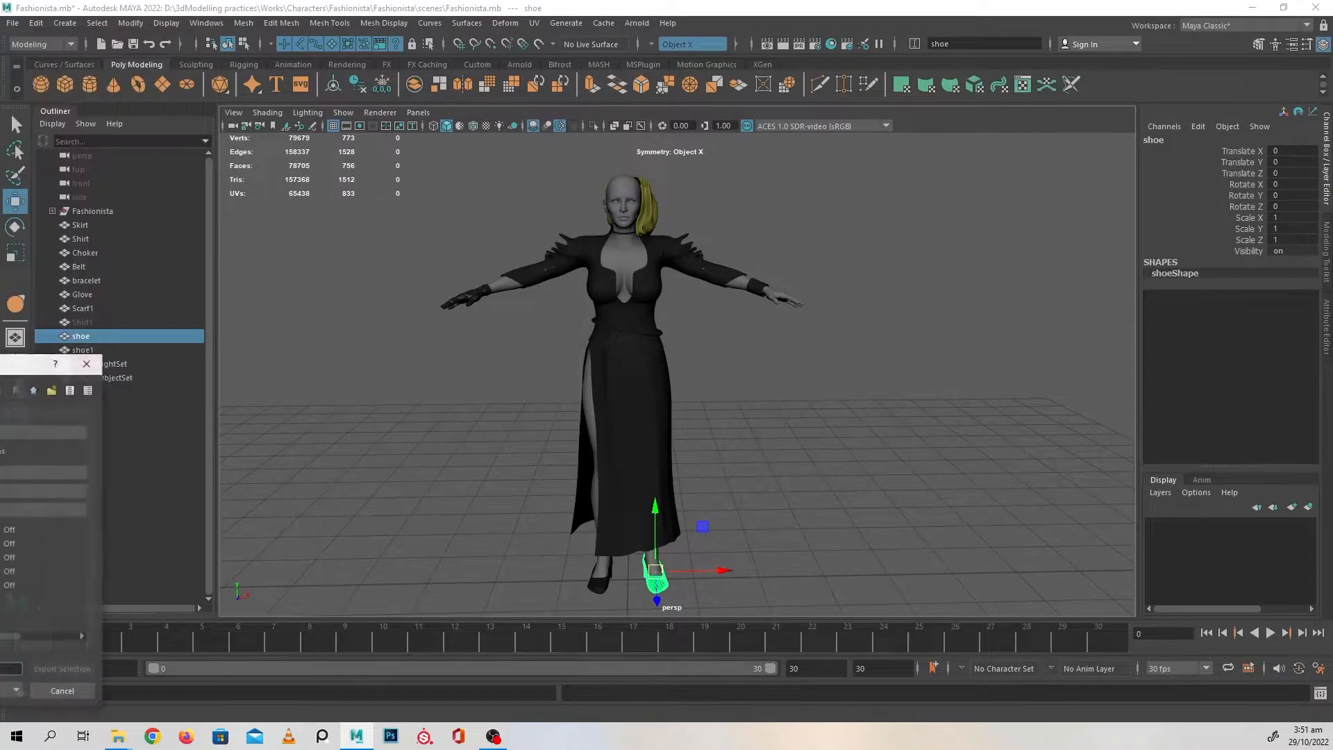
text(S)
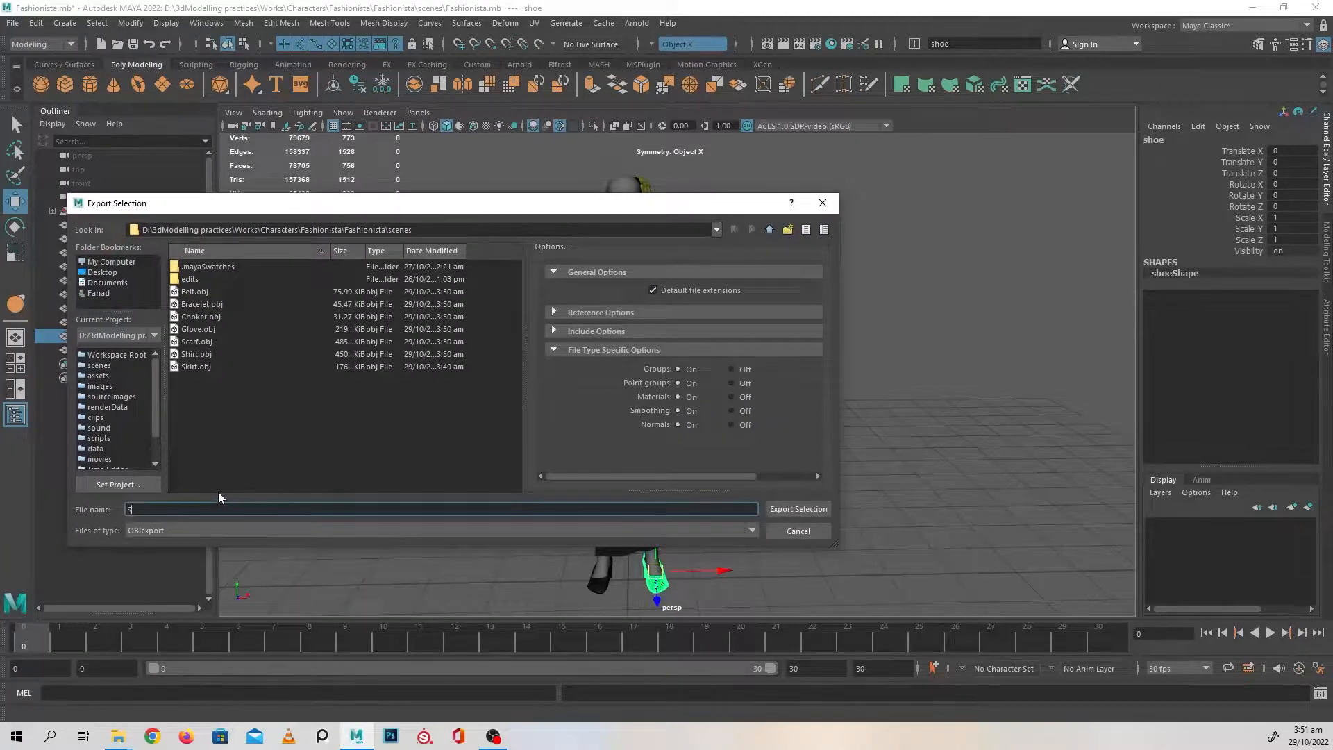
text(hoeL)
key(Return)
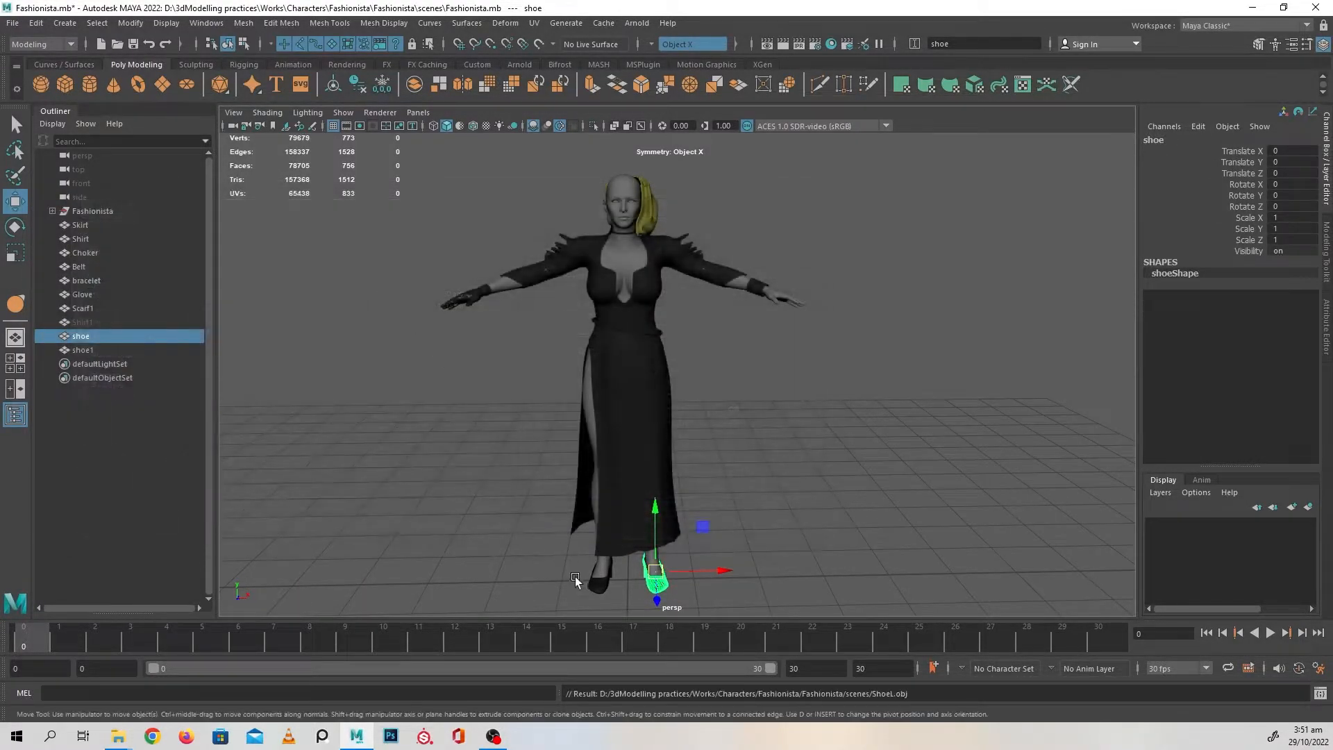
Step: Export only the character's right shoe, shoe1, as an OBJ file named ShoeR and clear the selection
key(ctrl+shift+d)
click(13, 23)
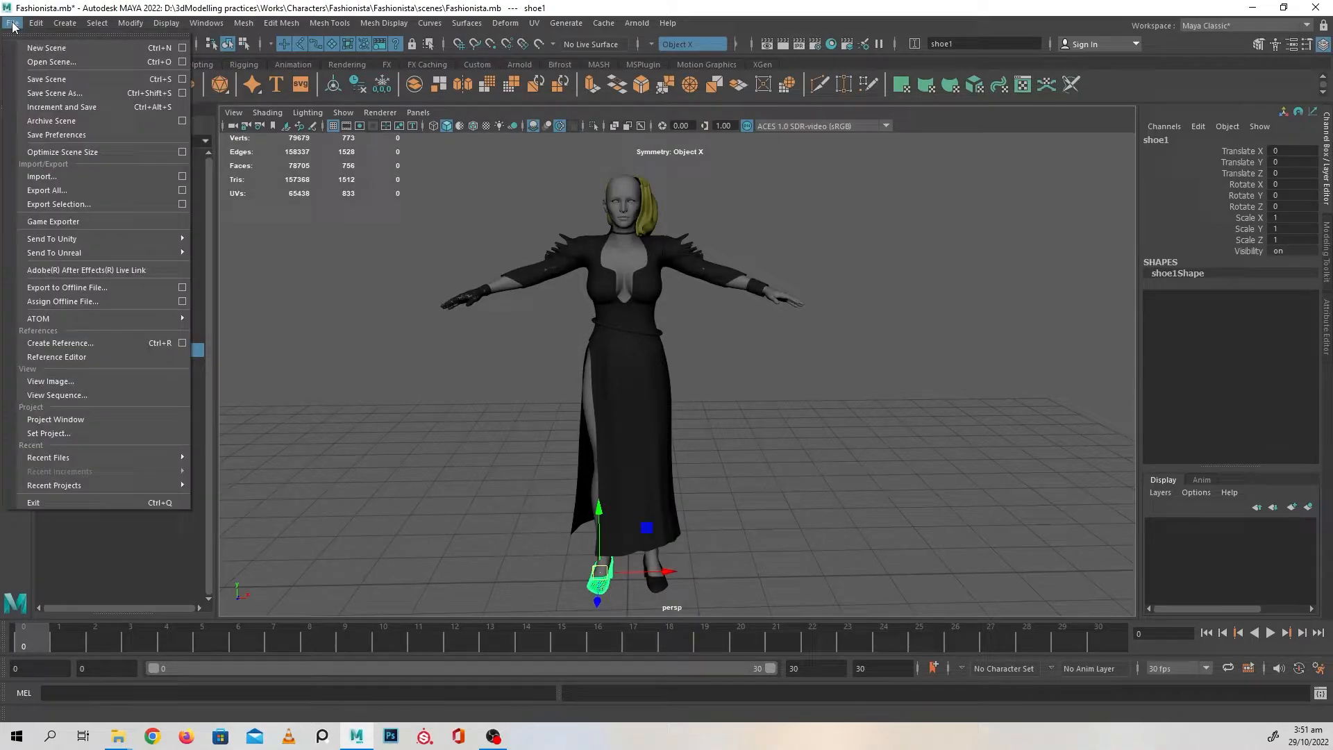
click(113, 210)
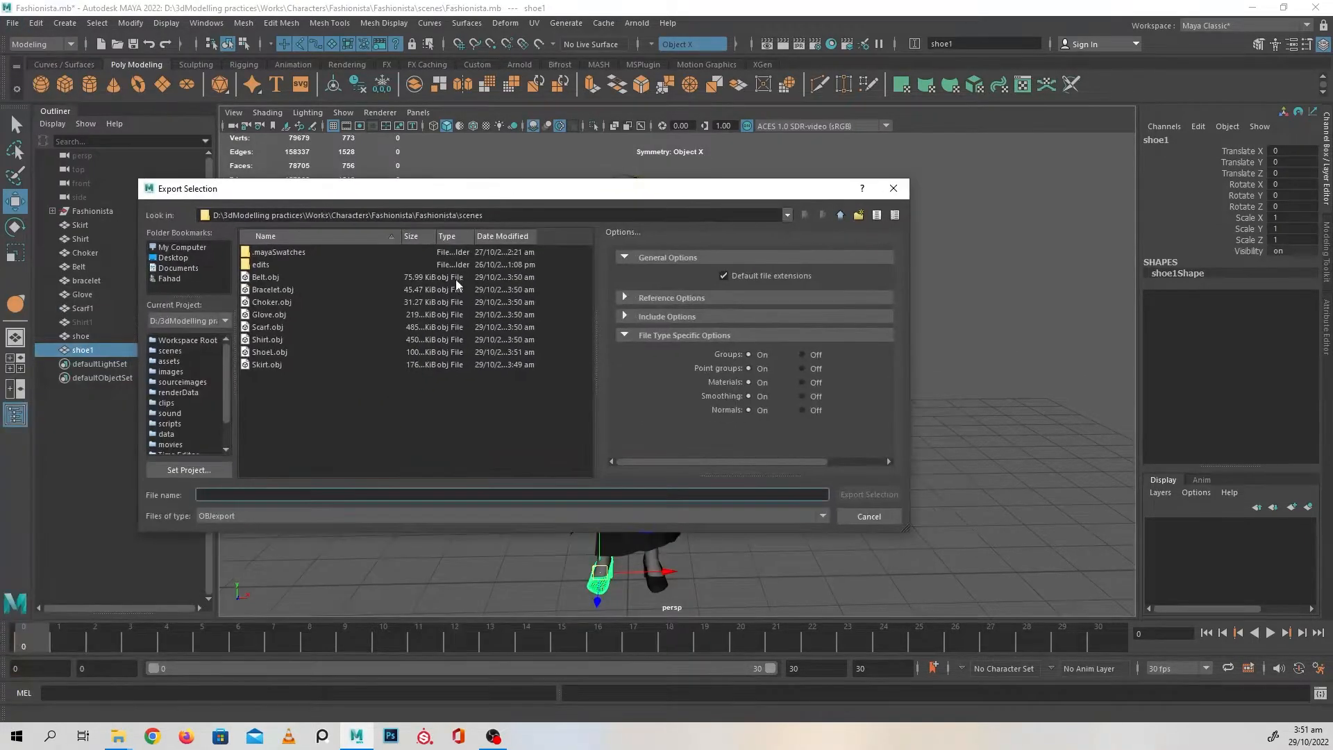
text(ShoeR)
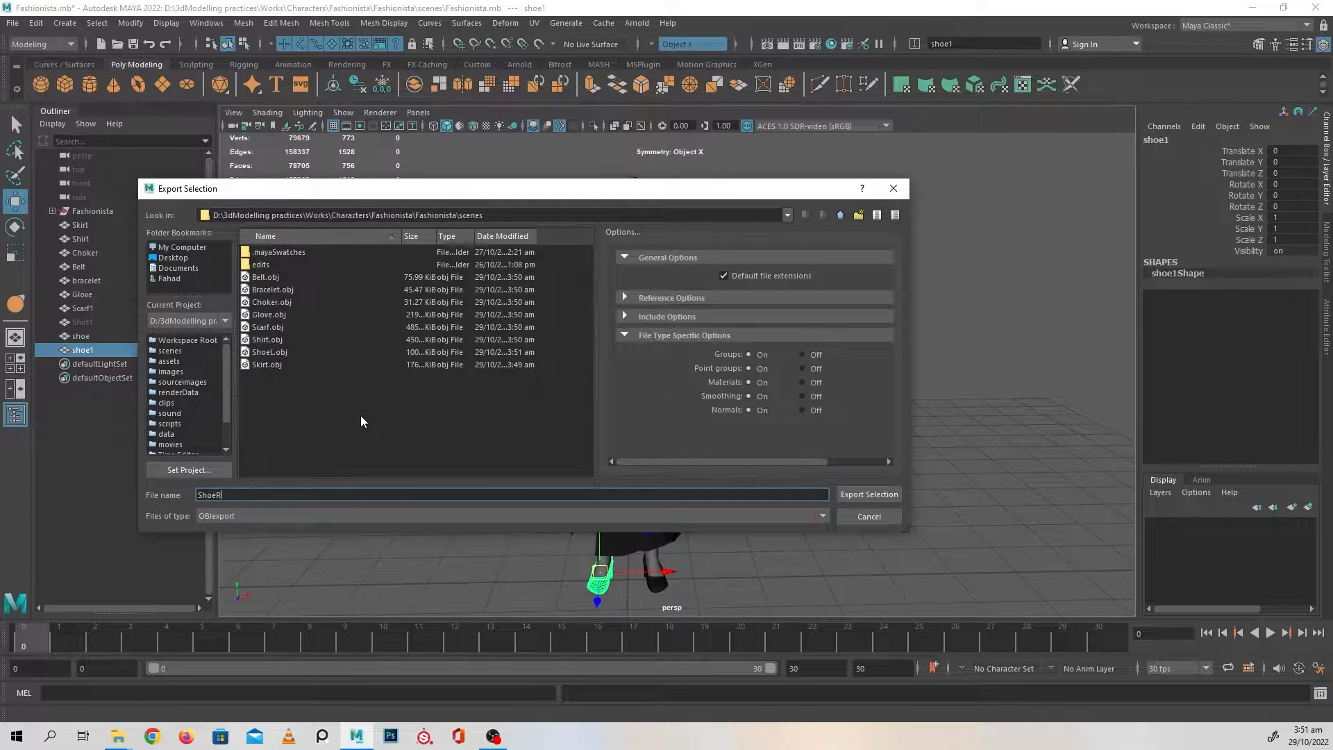
click(860, 496)
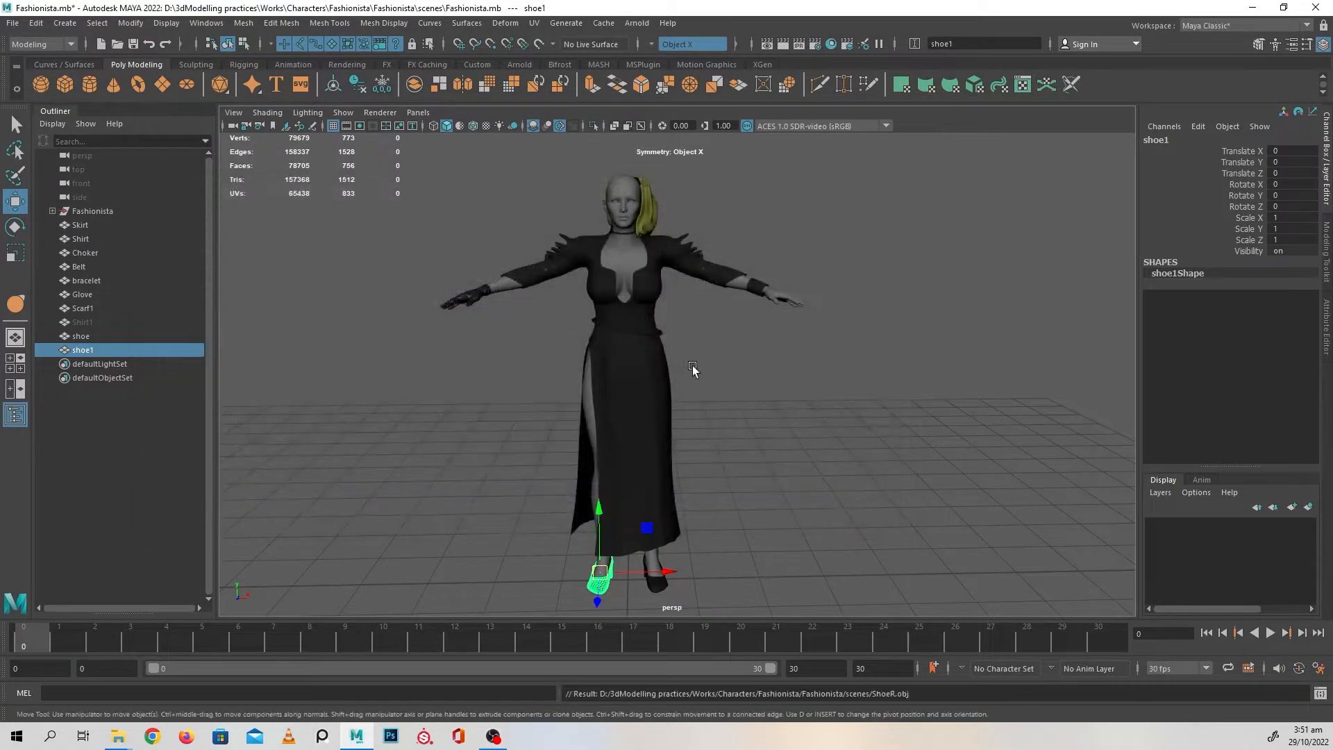
click(774, 358)
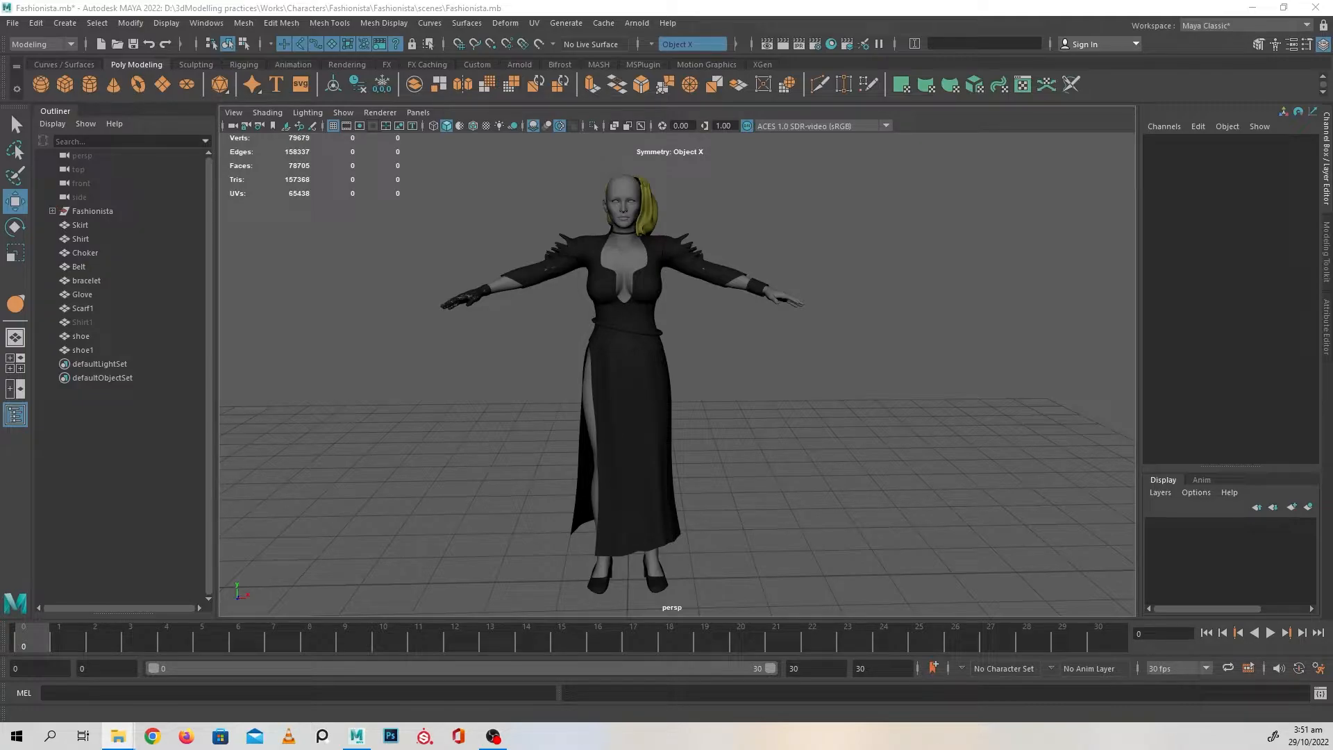
Step: Switch to File Explorer and review the exported garment and accessory files in the Fashionista scenes folder
drag(0, 225, 597, 1)
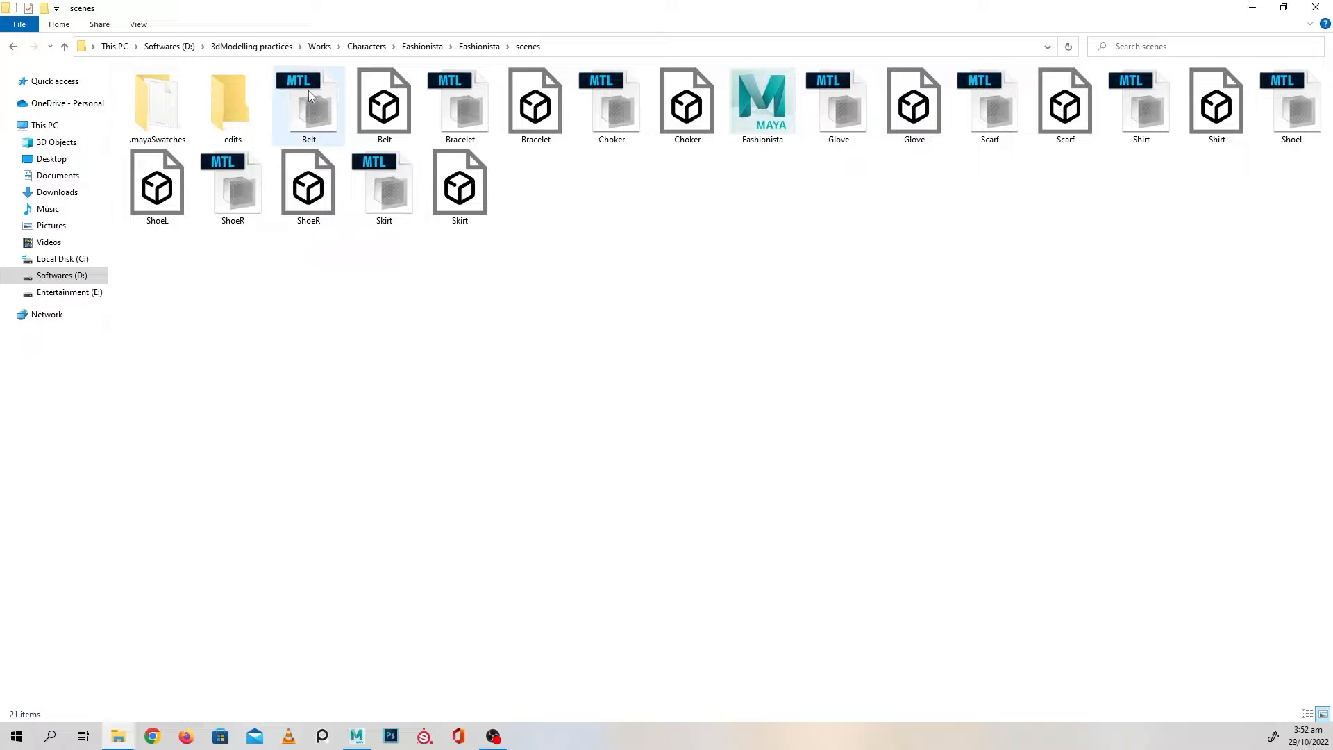
mouse_move(310, 95)
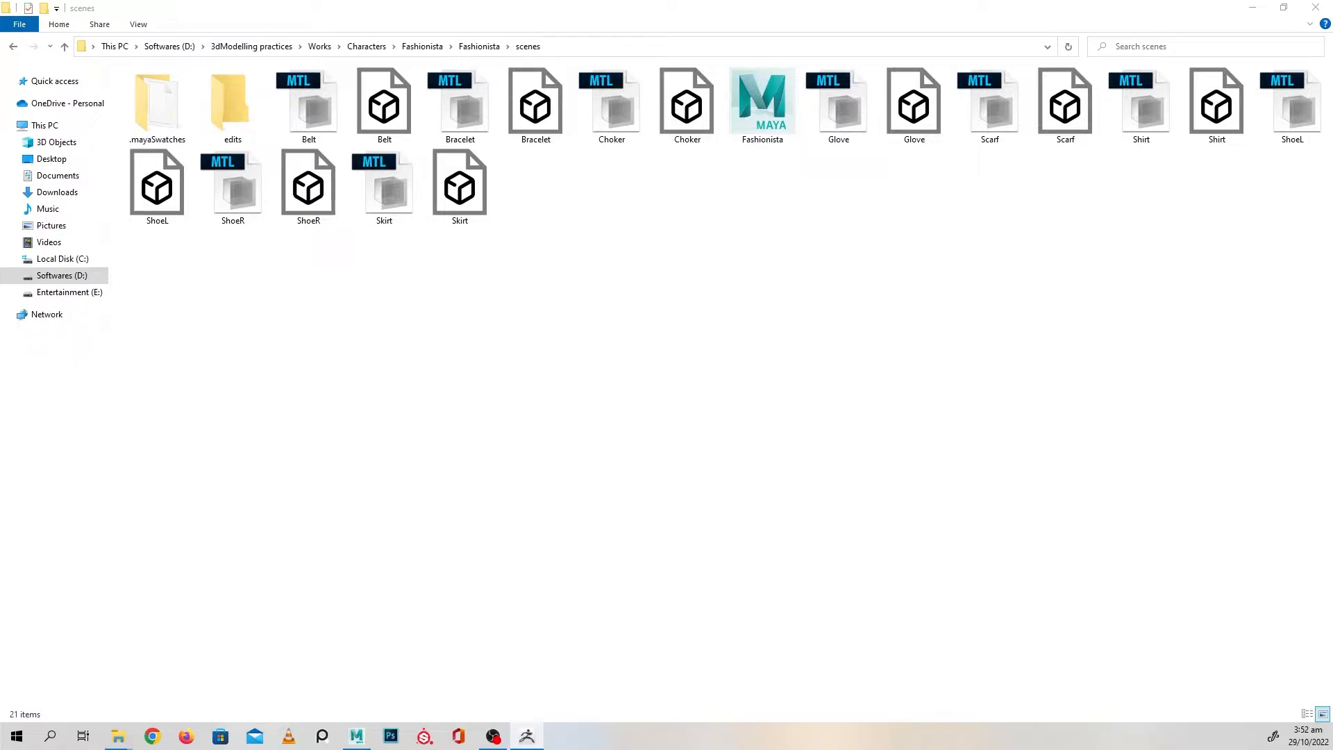
drag(245, 261, 514, 129)
Step: Switch to ZBrush, place a large Sphere3D on the canvas and enter Edit mode
click(912, 125)
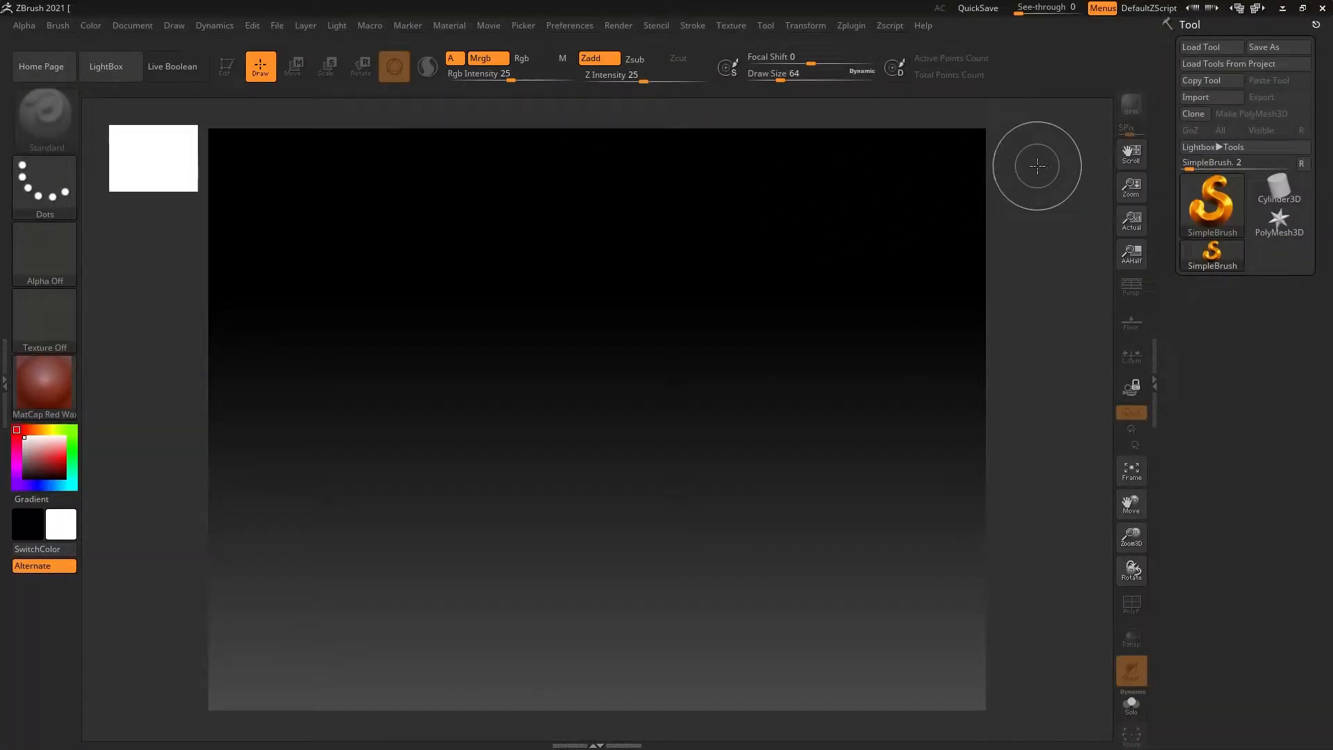
click(1206, 203)
click(534, 265)
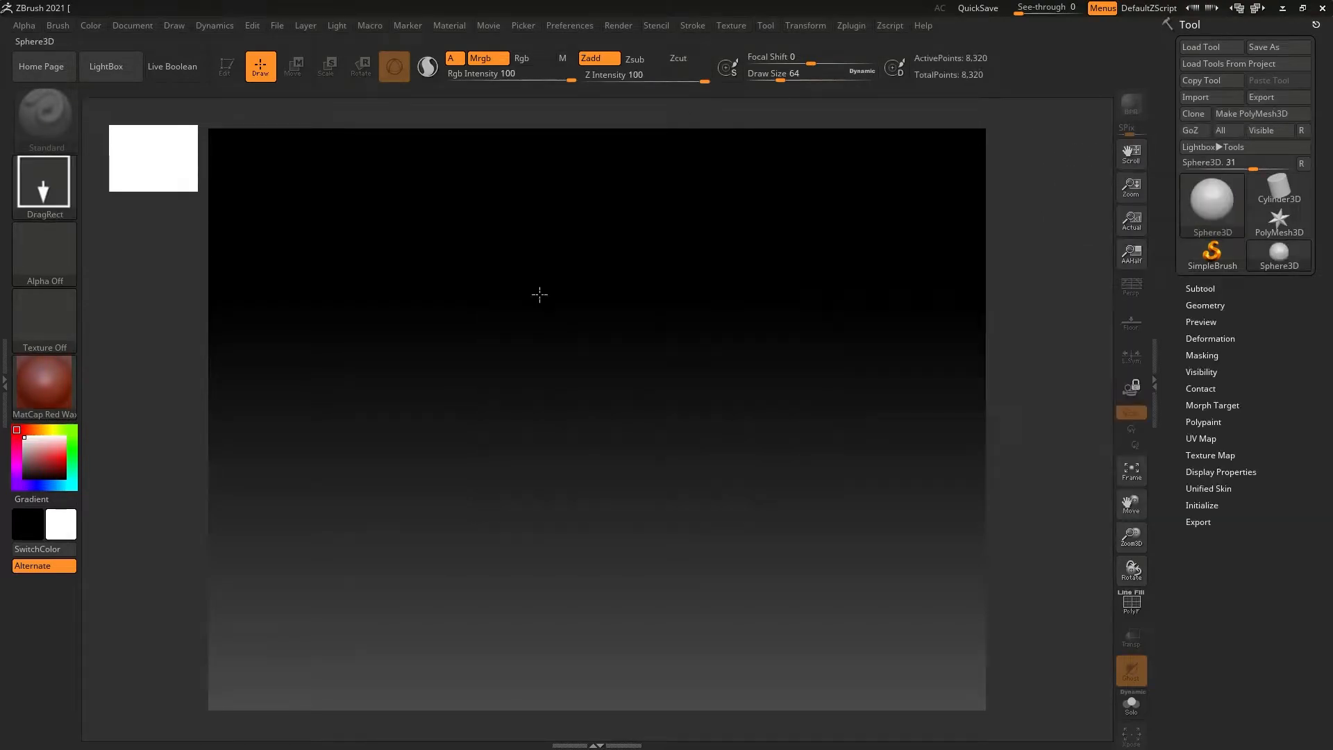
drag(550, 381, 687, 569)
key(t)
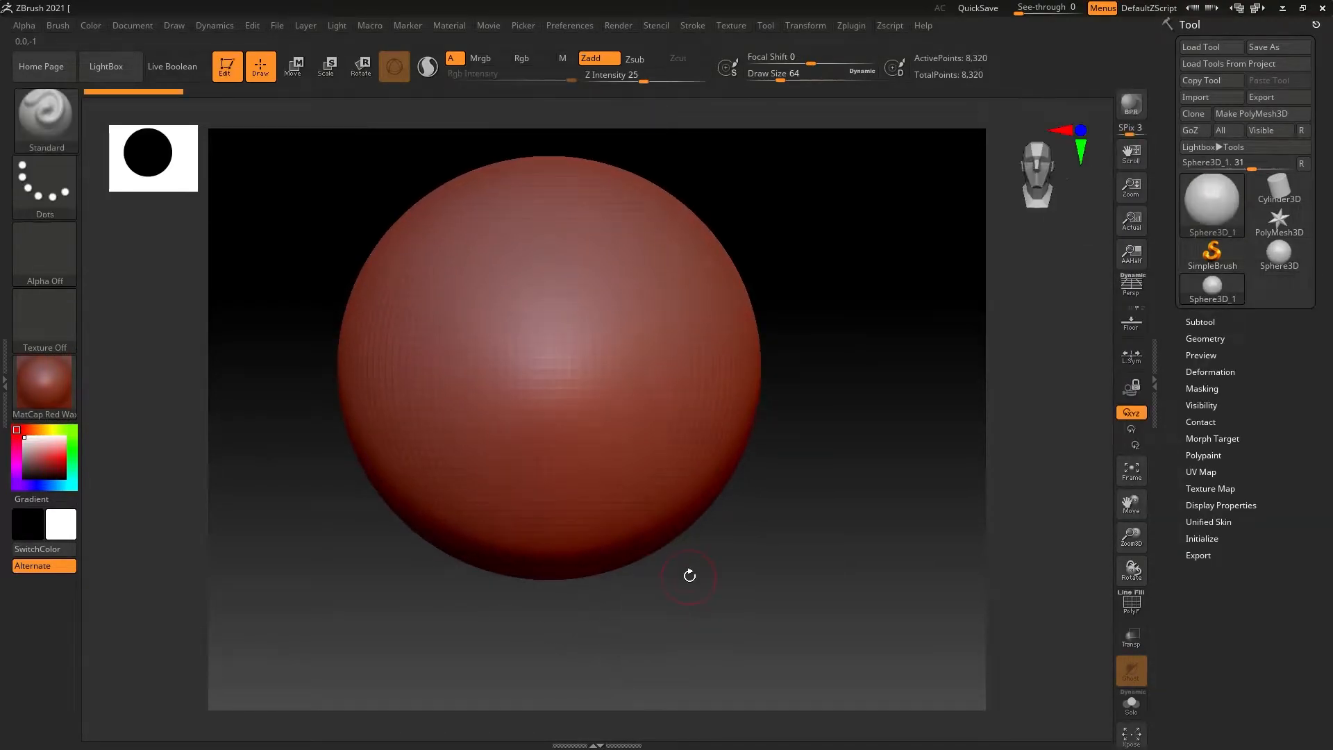
Step: Apply the MatCap Gray material to the sphere and center it on the canvas
click(44, 384)
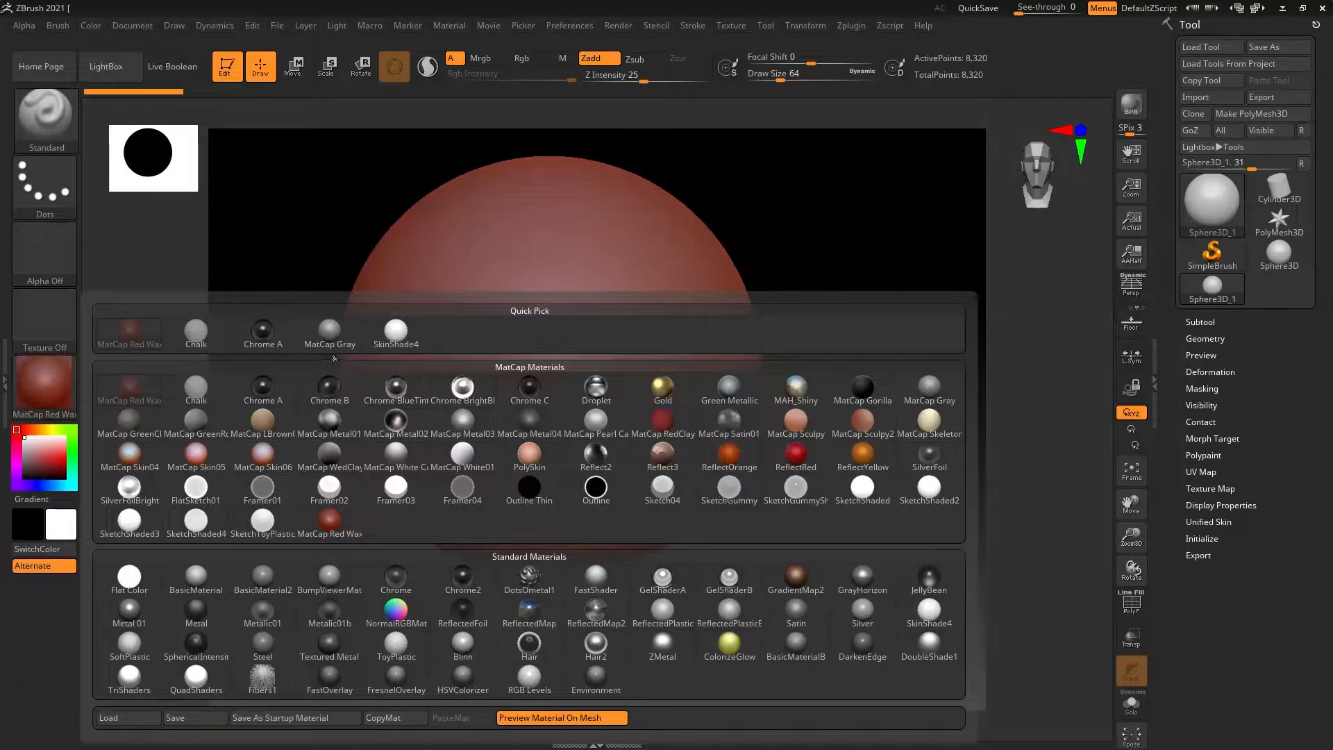
click(331, 333)
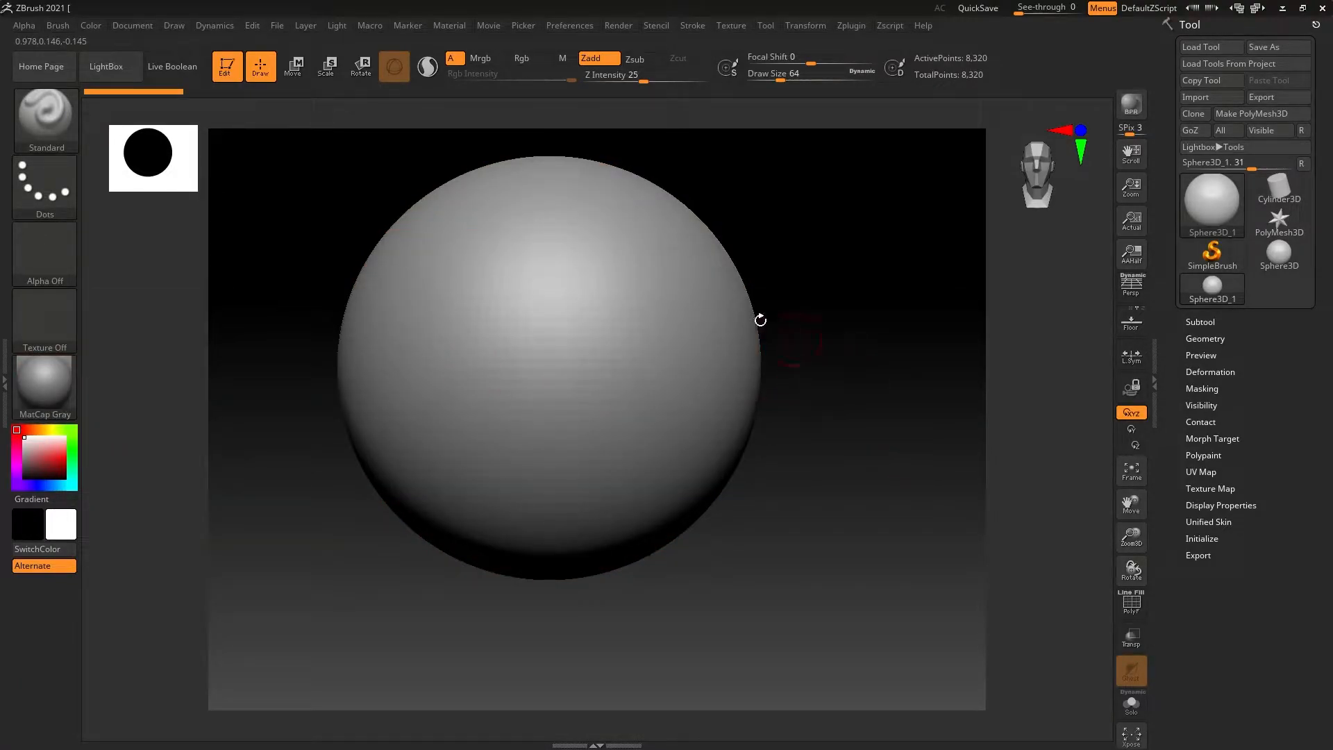
key(shift)
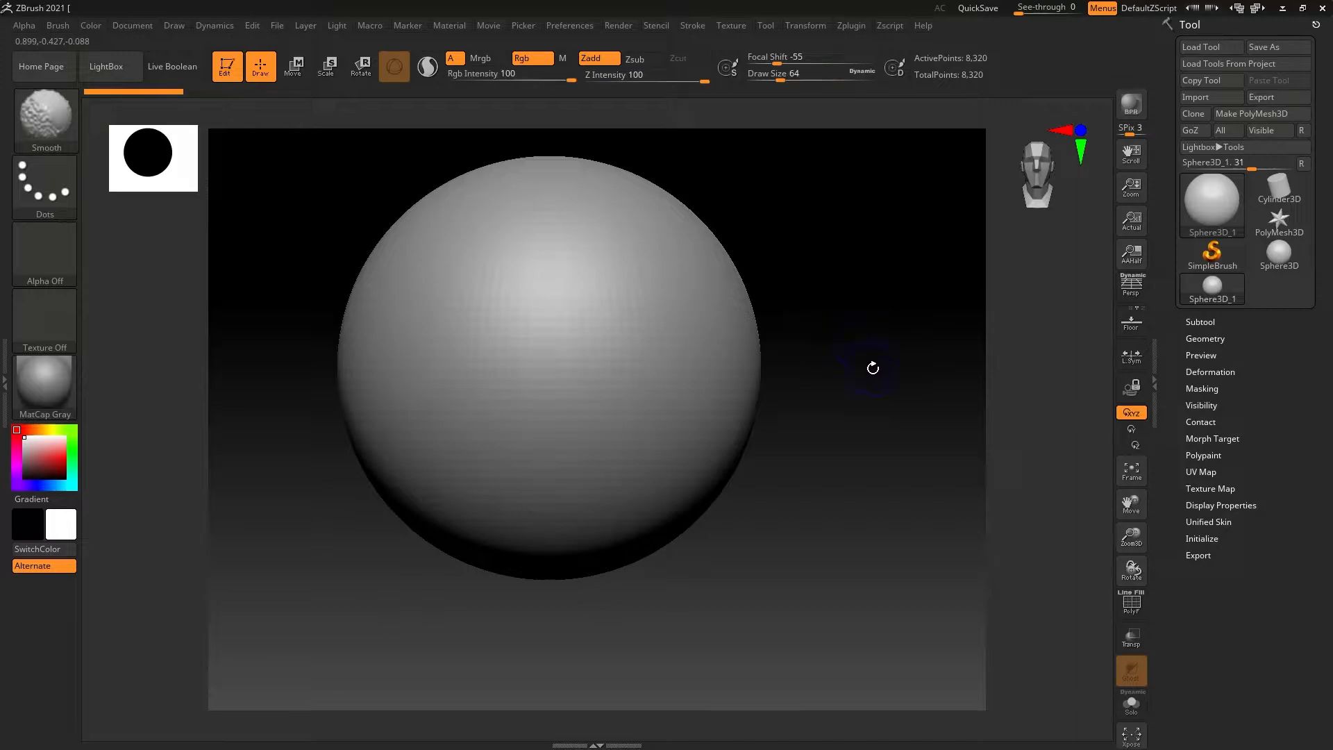
mouse_move(841, 327)
alt+mouse_down()
mouse_move(895, 365)
mouse_move(849, 274)
alt+mouse_up()
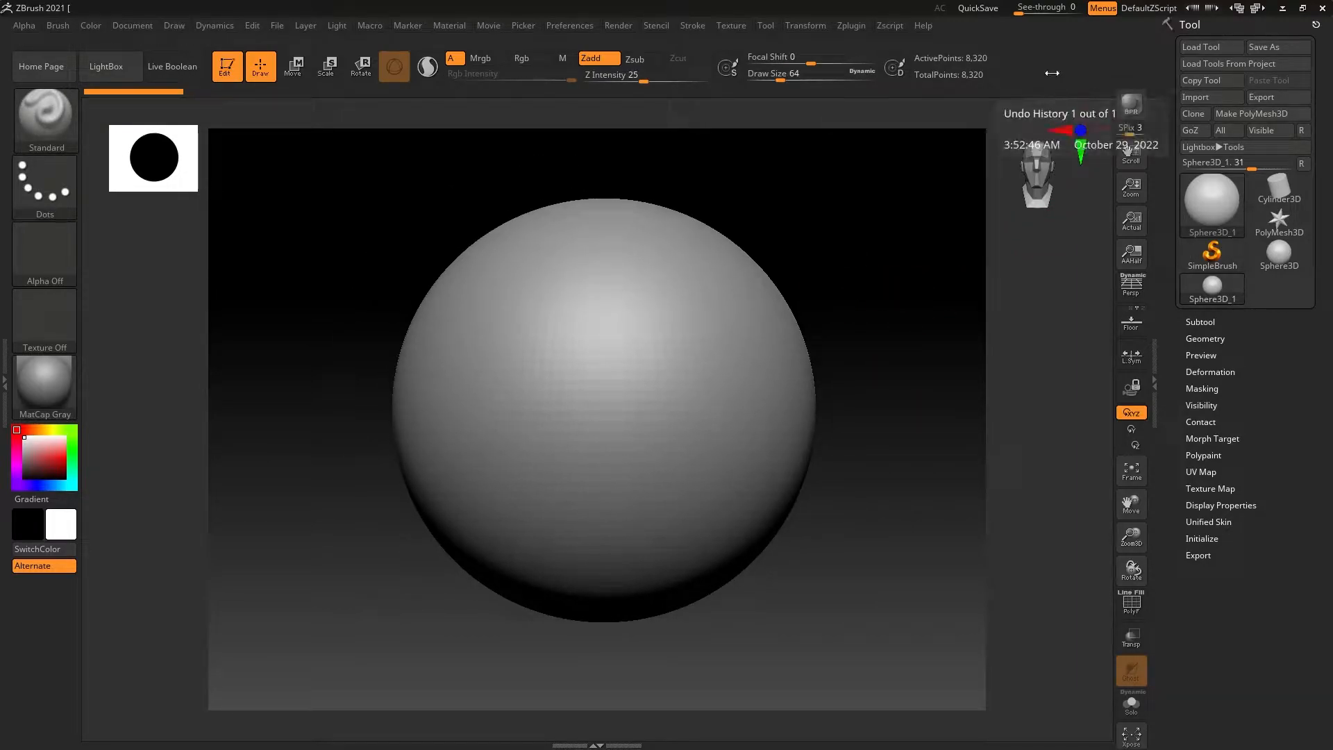
Step: Make PolyMesh3D the active tool and browse the mesh import to the Fashionista scenes folder under 3dModelling practices, Works, Characters on drive D
click(1207, 321)
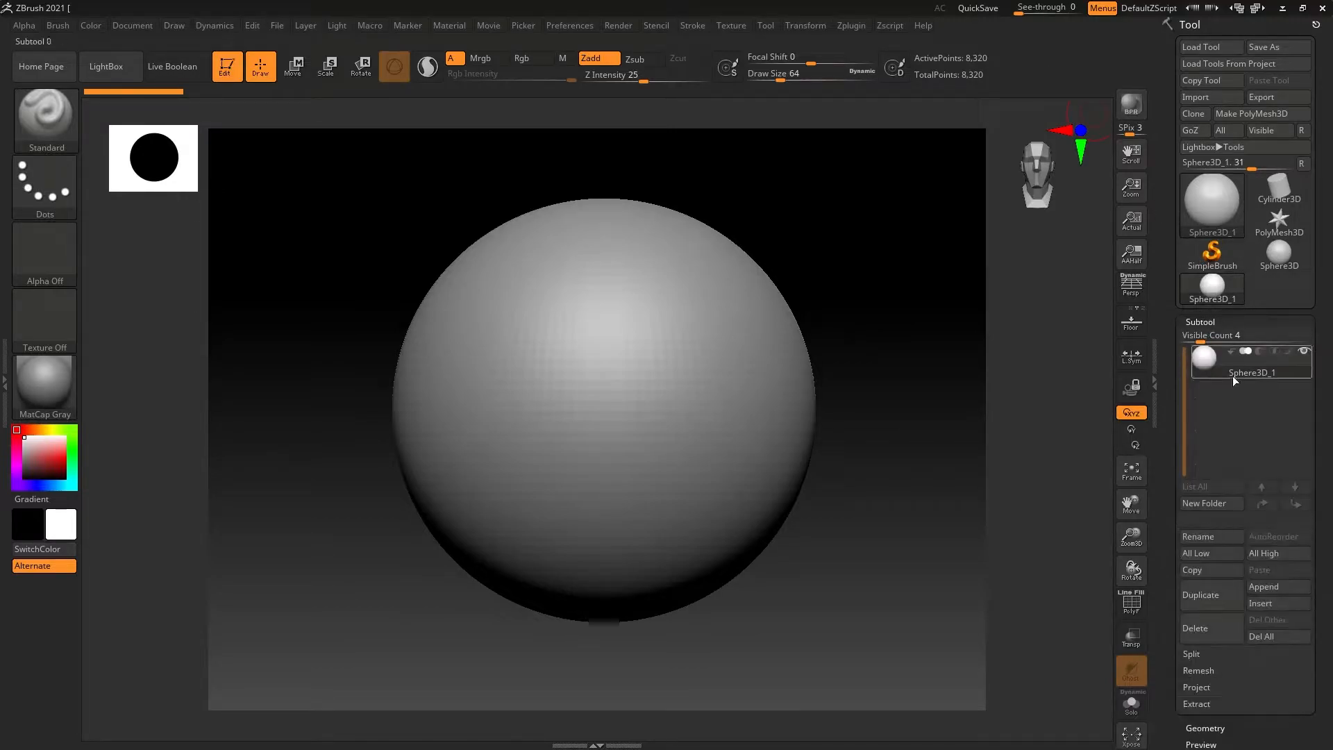
click(1210, 97)
click(1209, 97)
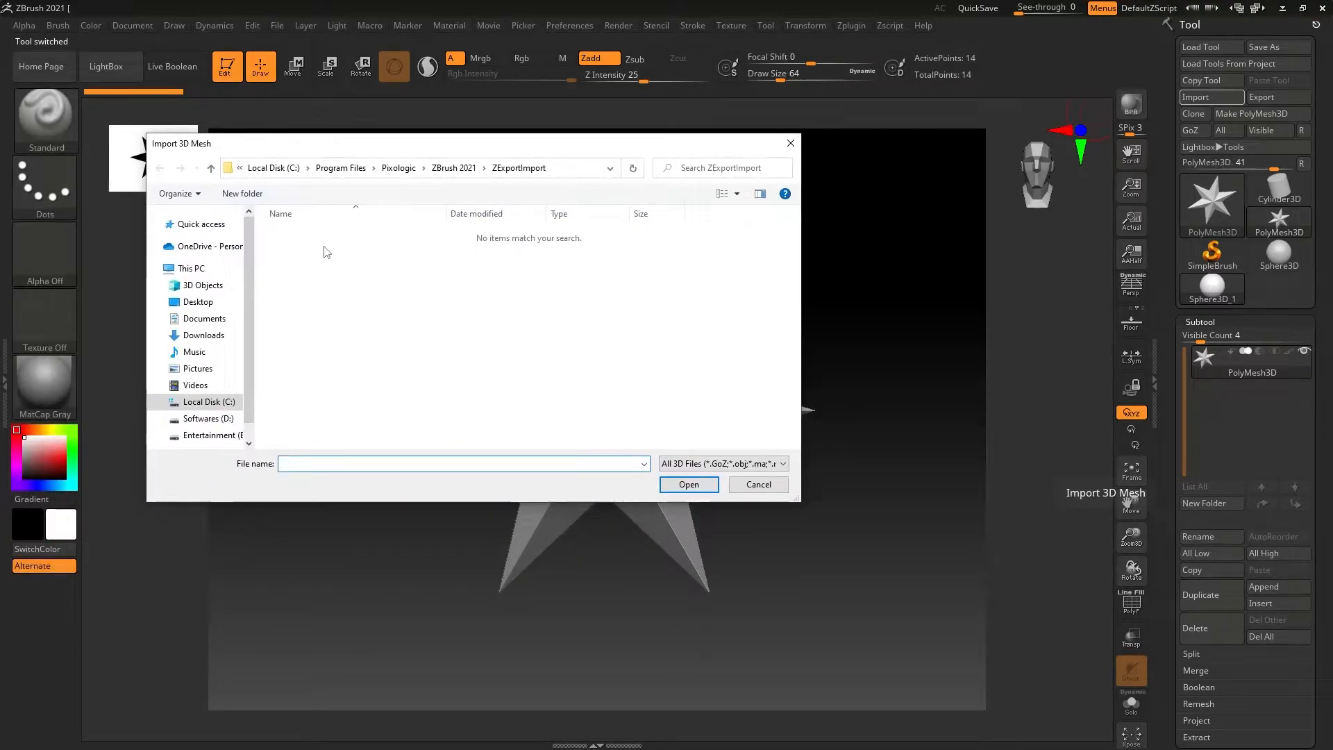
click(229, 418)
scroll(389, 347, down, 3)
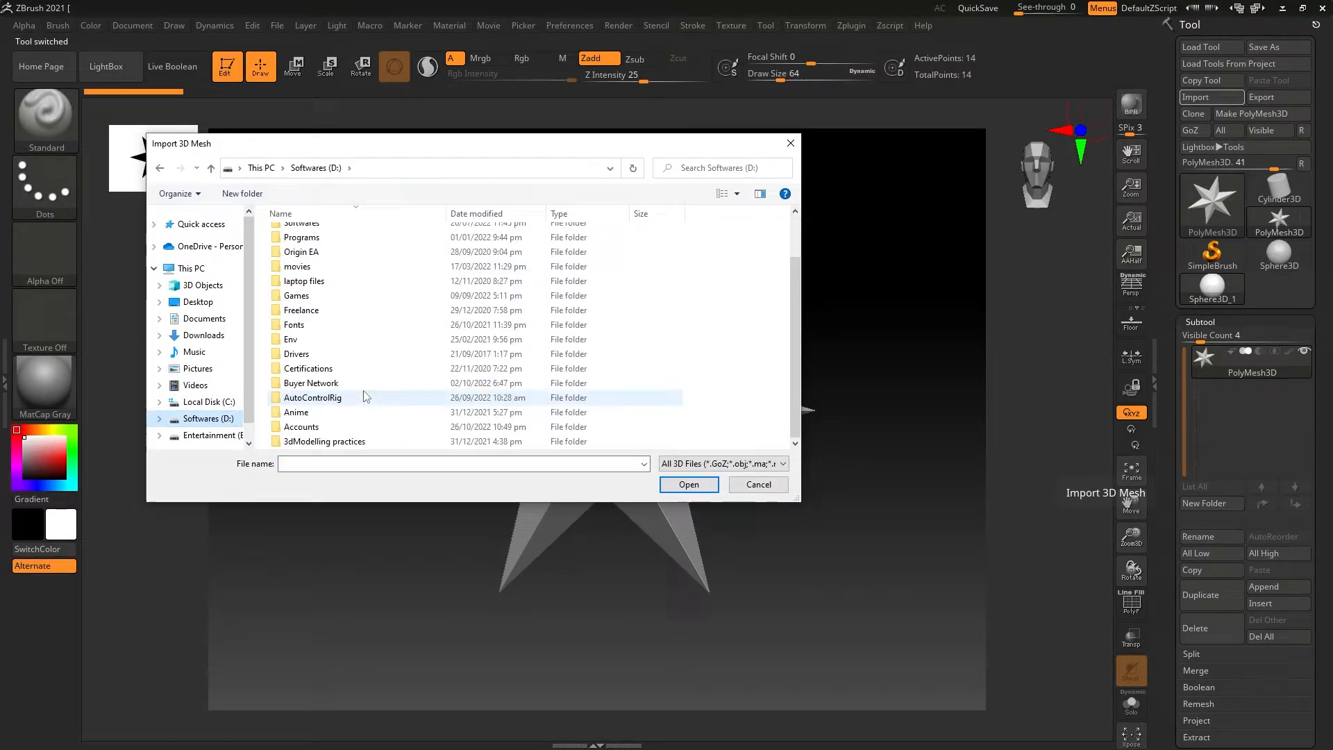
double_click(312, 439)
double_click(302, 321)
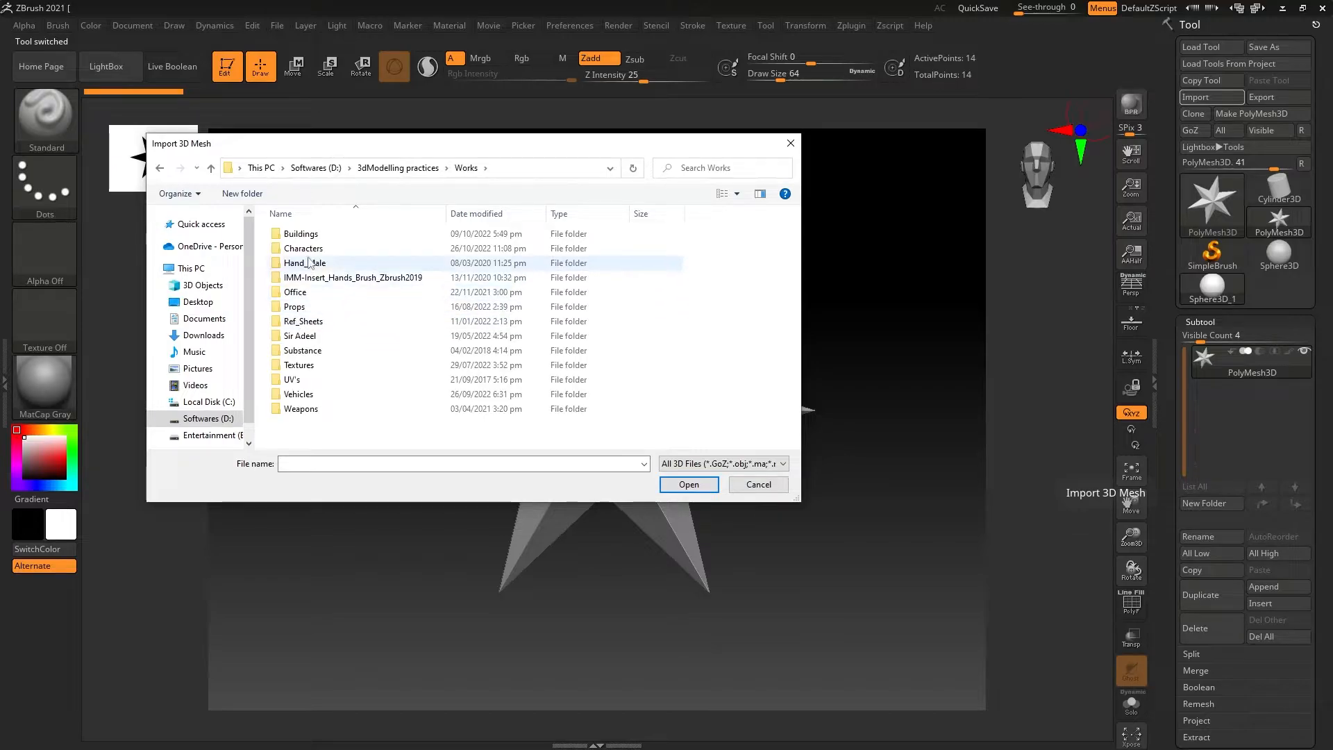
double_click(310, 250)
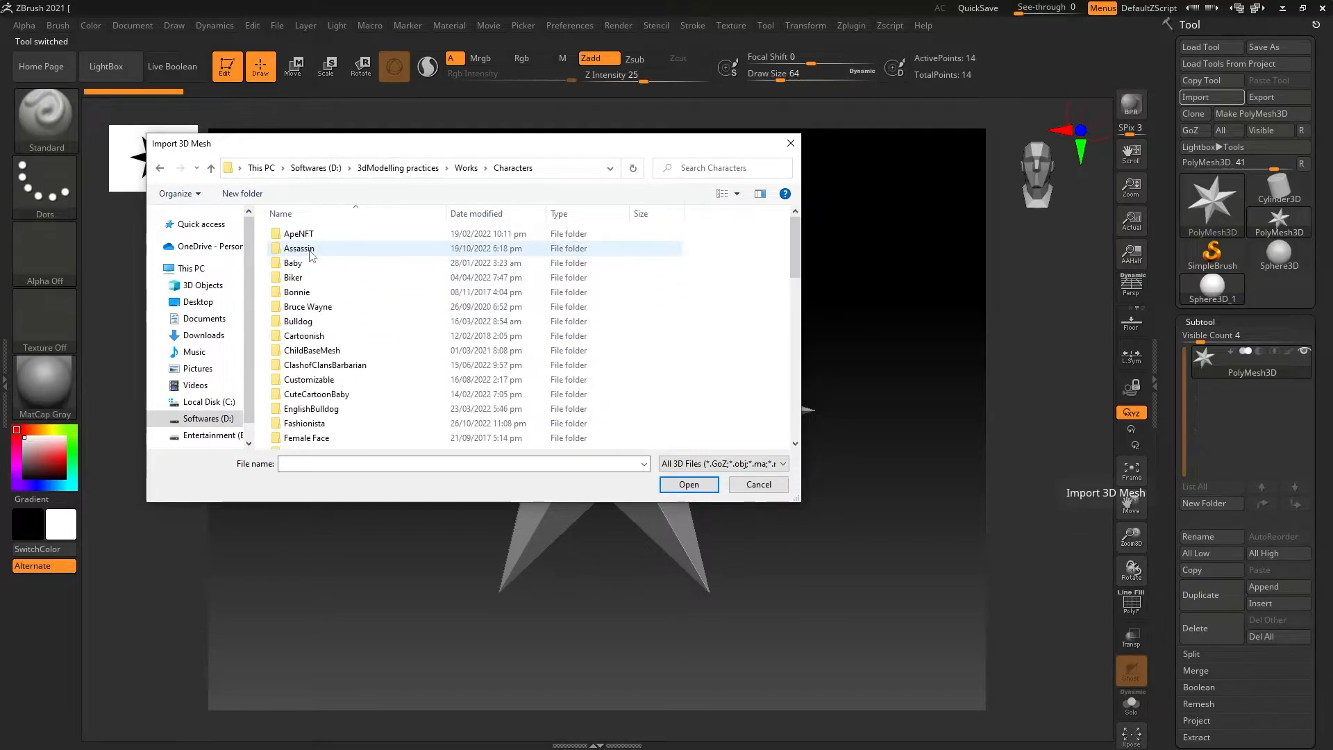
double_click(325, 425)
double_click(321, 236)
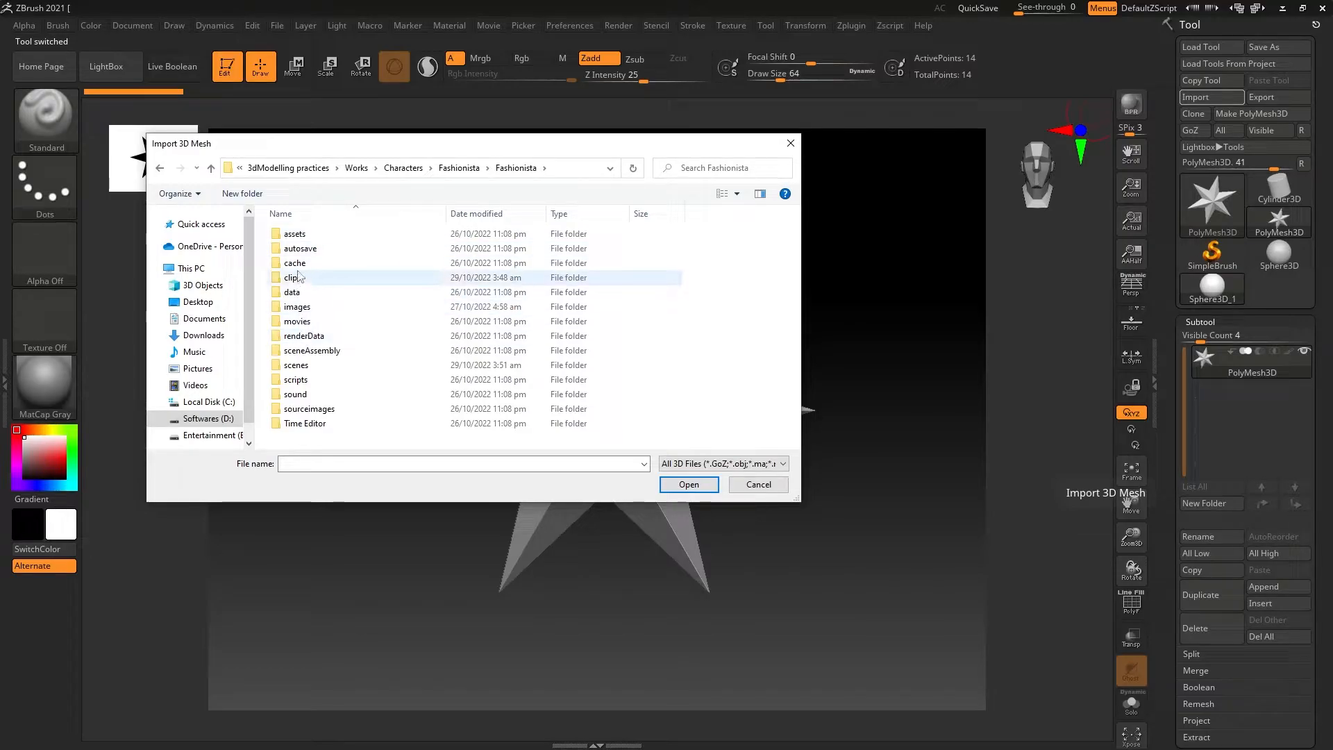
double_click(299, 364)
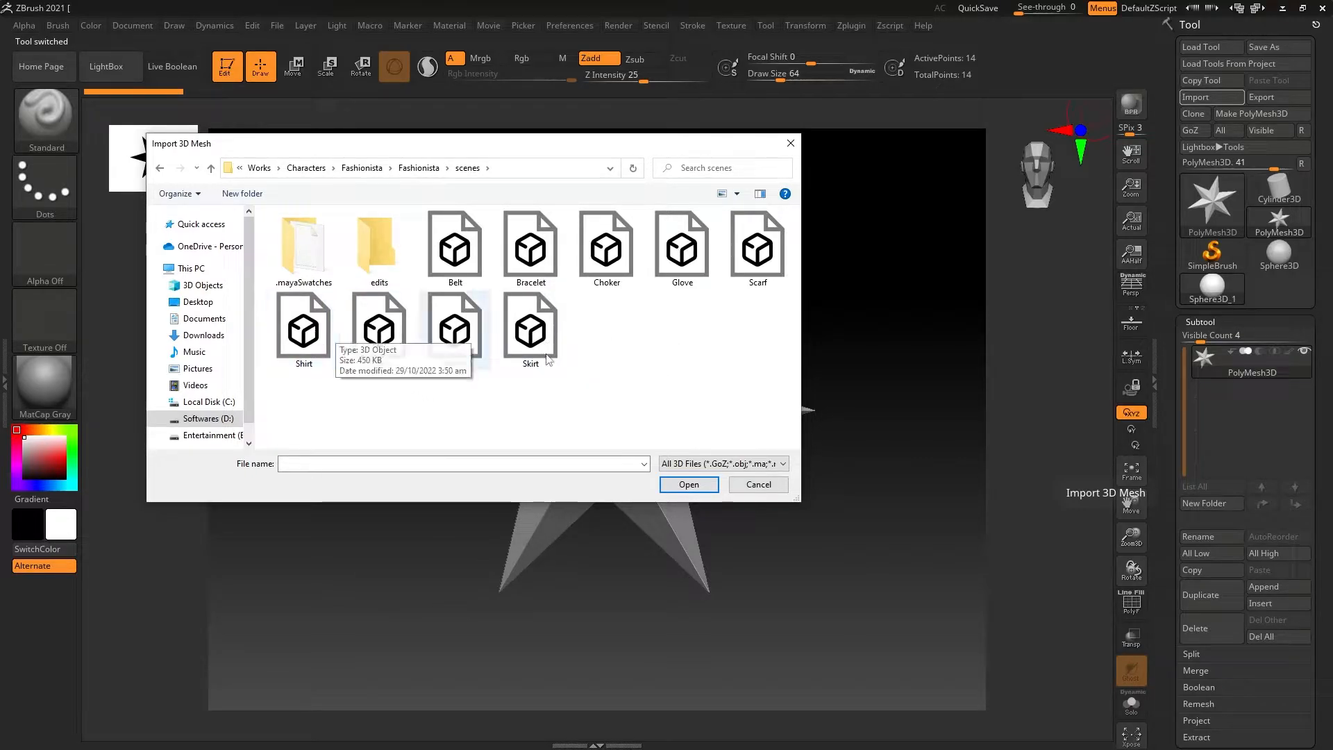
Step: Import the Skirt file from the scenes folder into the active PolyMesh3D tool
click(531, 332)
click(689, 484)
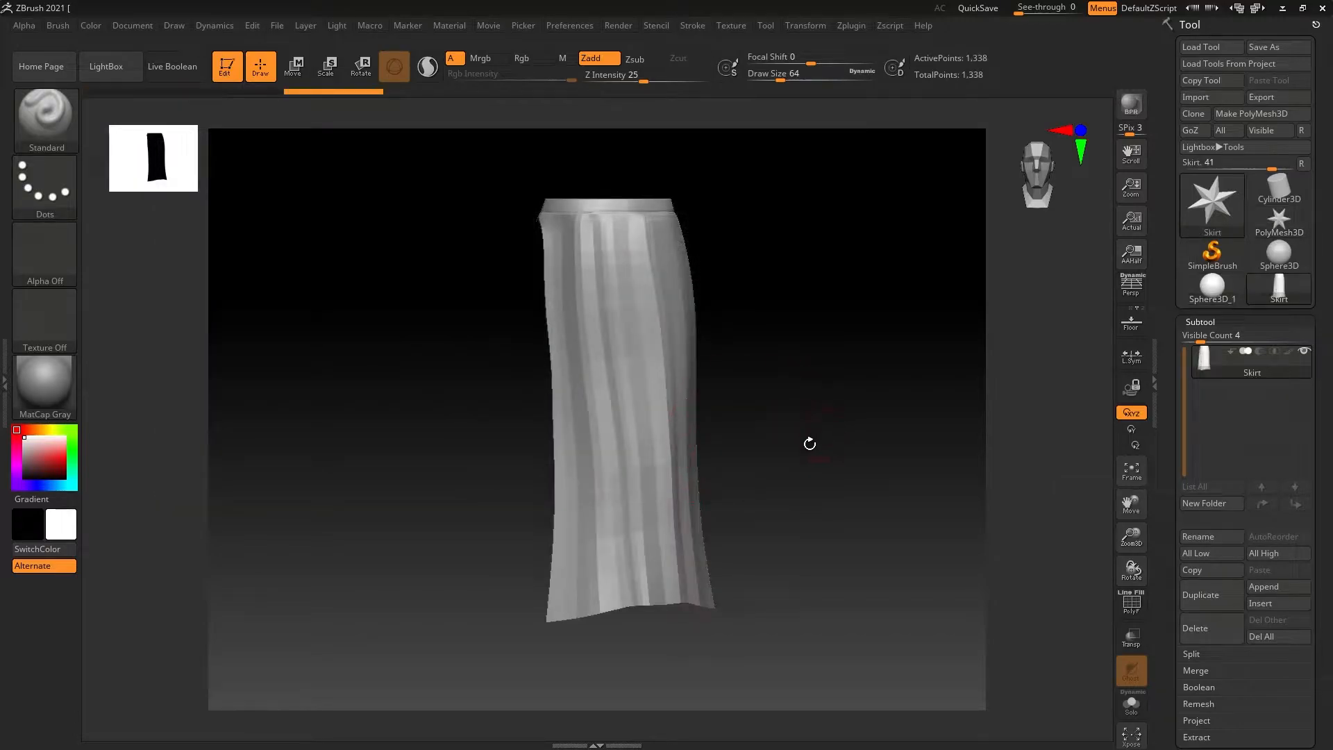
mouse_move(791, 398)
mouse_down()
mouse_move(905, 389)
mouse_move(607, 384)
mouse_move(811, 390)
mouse_up()
Step: Append Belt, Bracelet, Choker, Glove, Scarf, Shirt, ShoeL and ShoeR to the skirt with SubTool Master's MultiAppend, splitting nonstandard polygons into quads and triangles
click(889, 26)
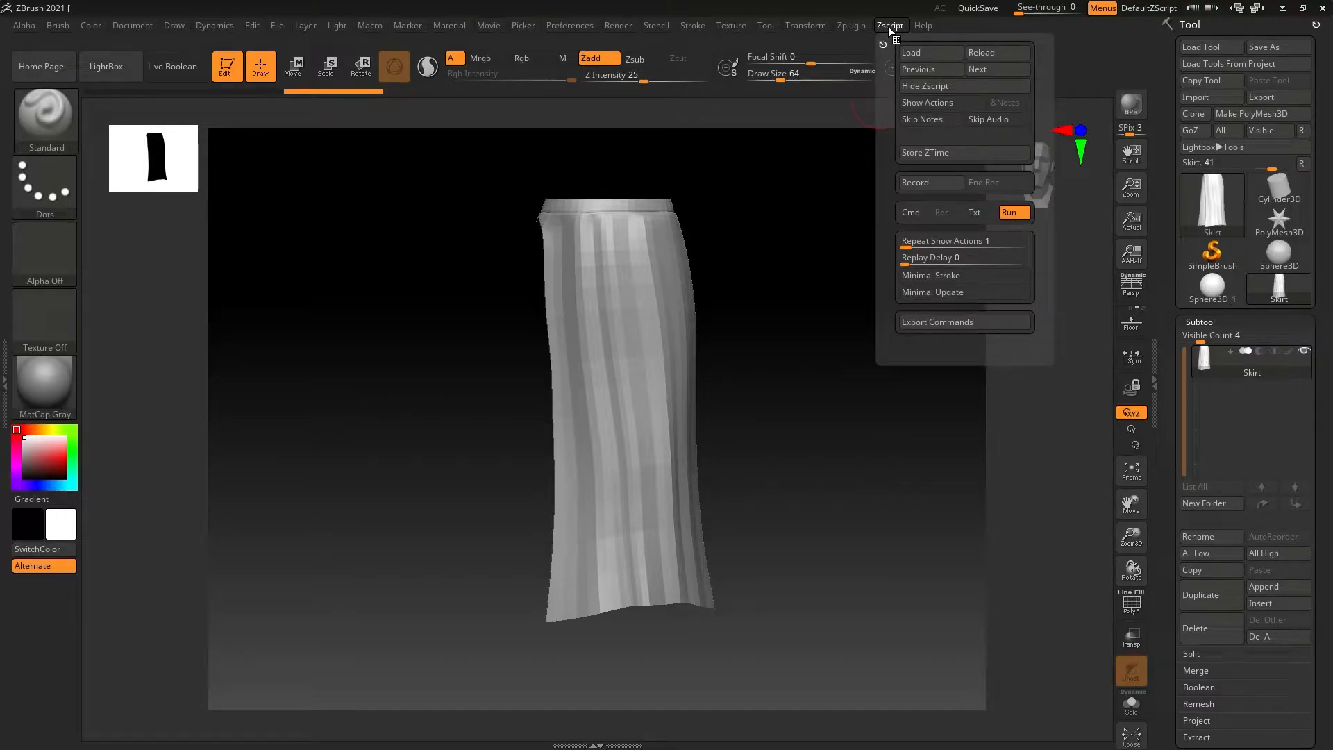
click(860, 26)
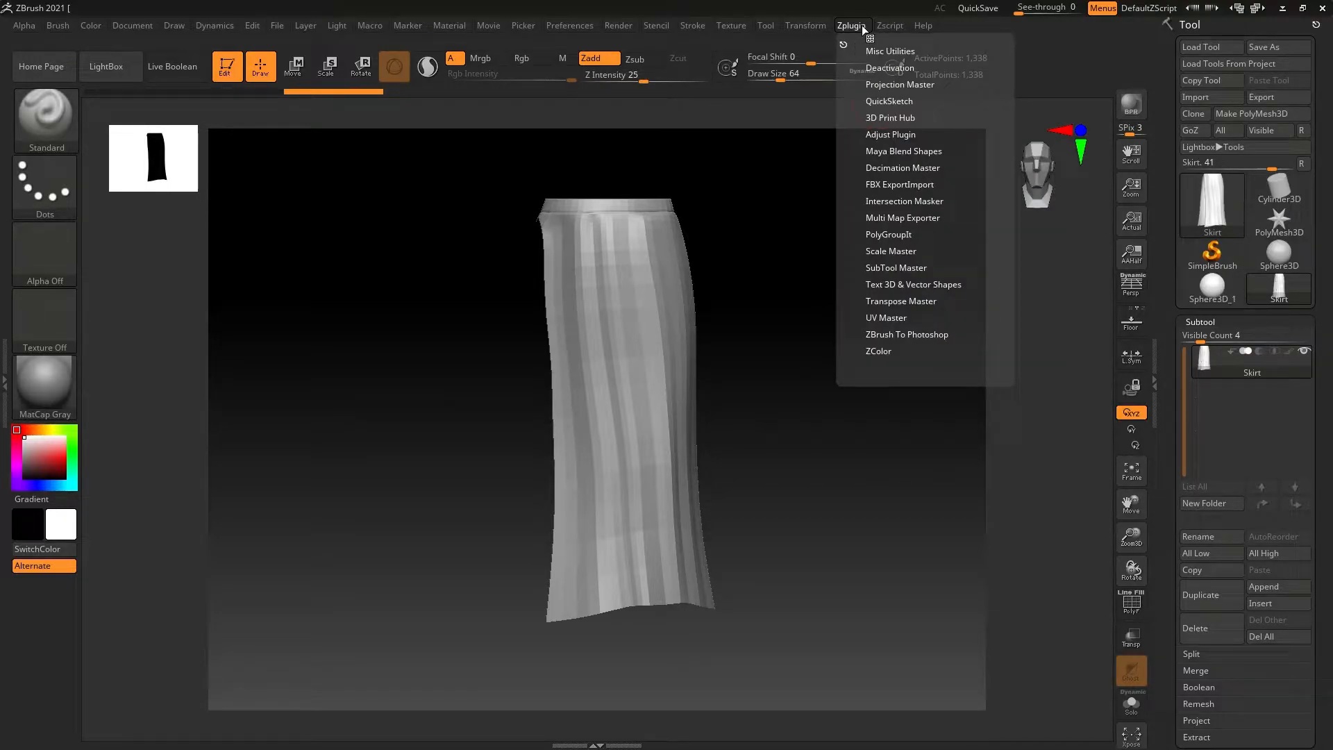
click(902, 268)
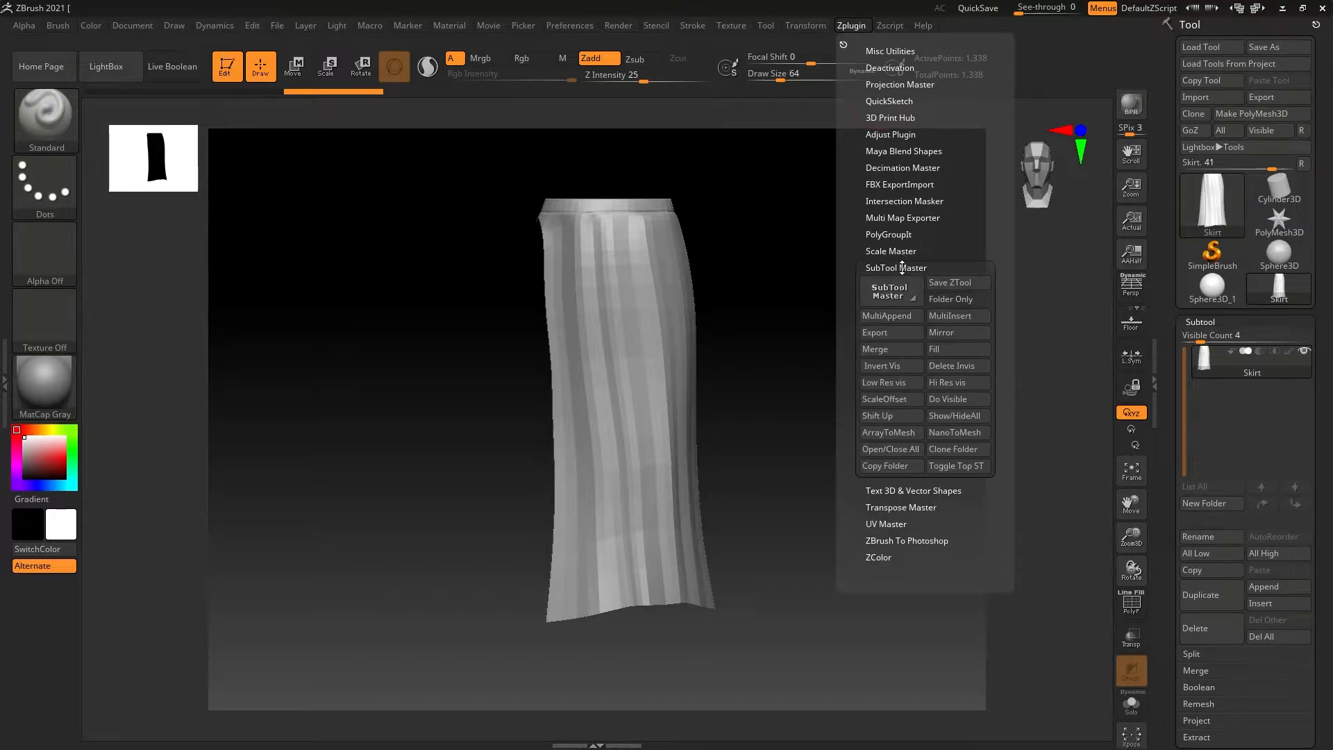
click(898, 318)
click(454, 257)
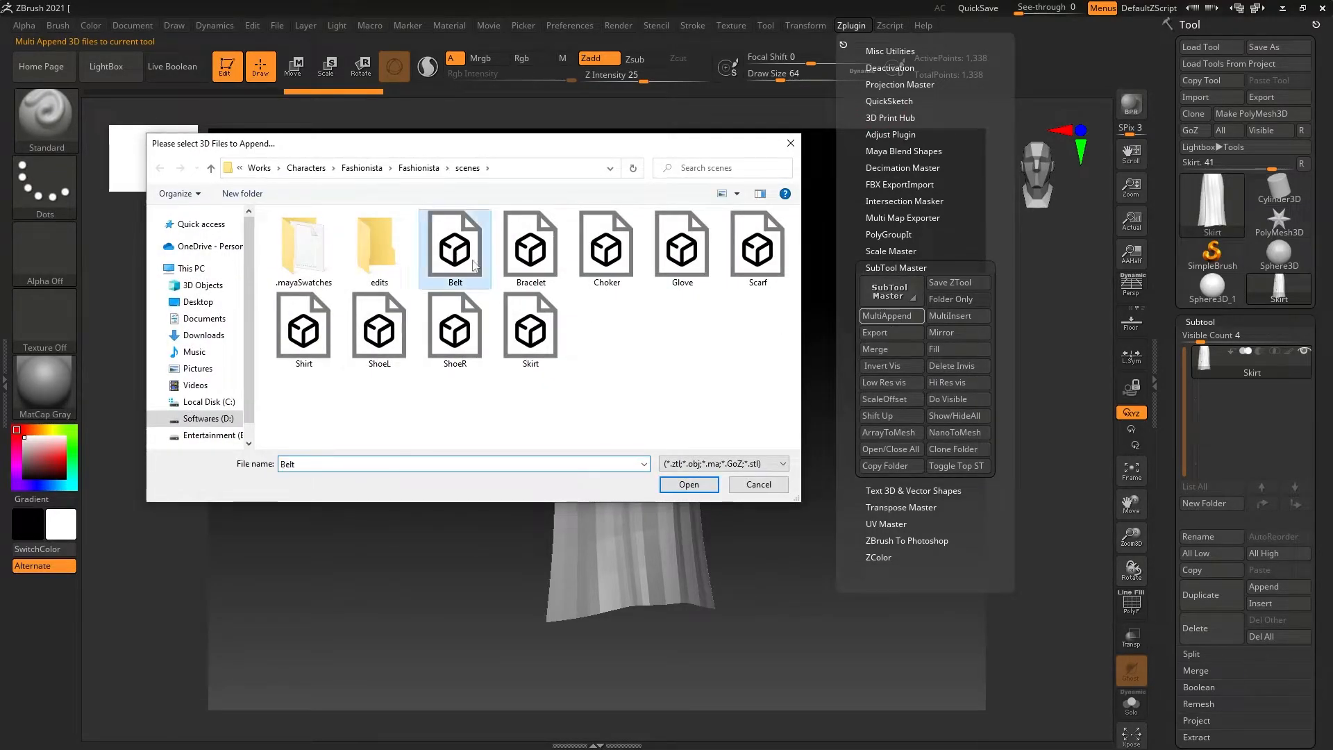
ctrl+click(530, 257)
ctrl+click(606, 257)
ctrl+click(677, 260)
ctrl+click(757, 254)
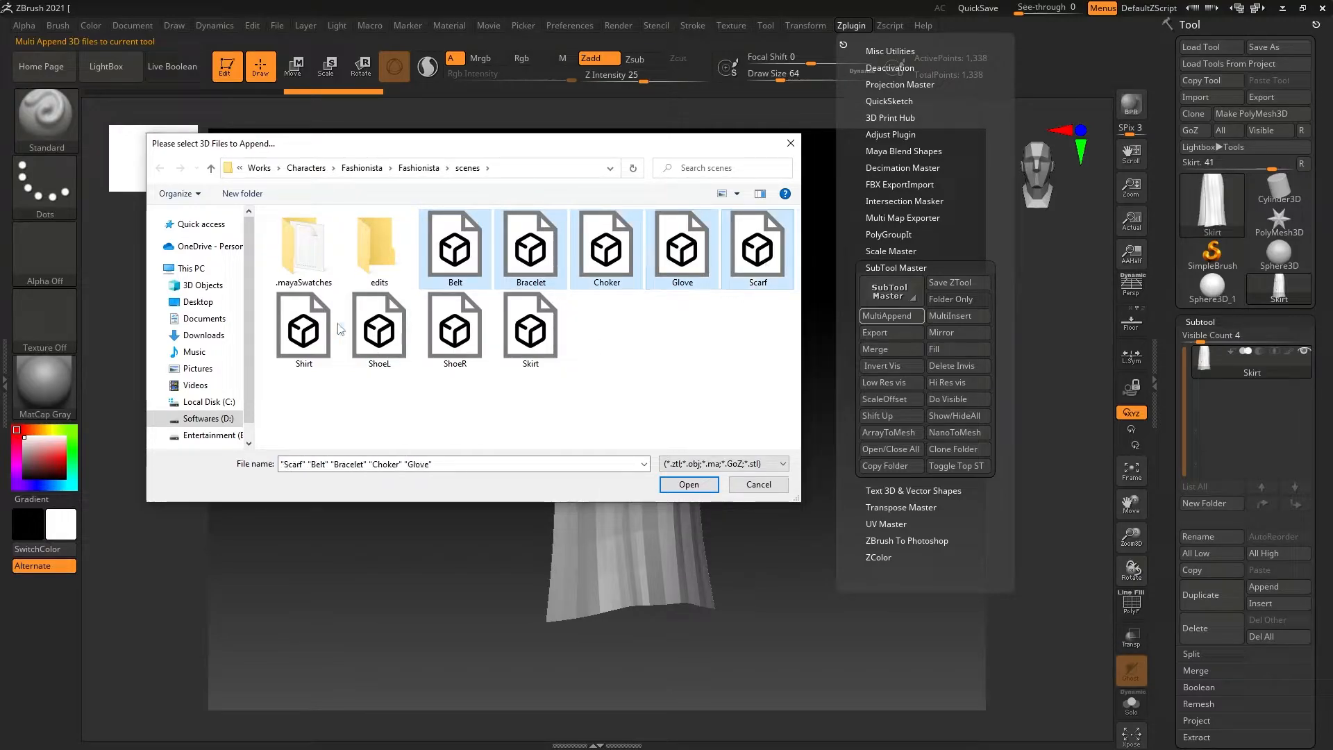
ctrl+click(303, 333)
ctrl+click(379, 333)
ctrl+click(455, 340)
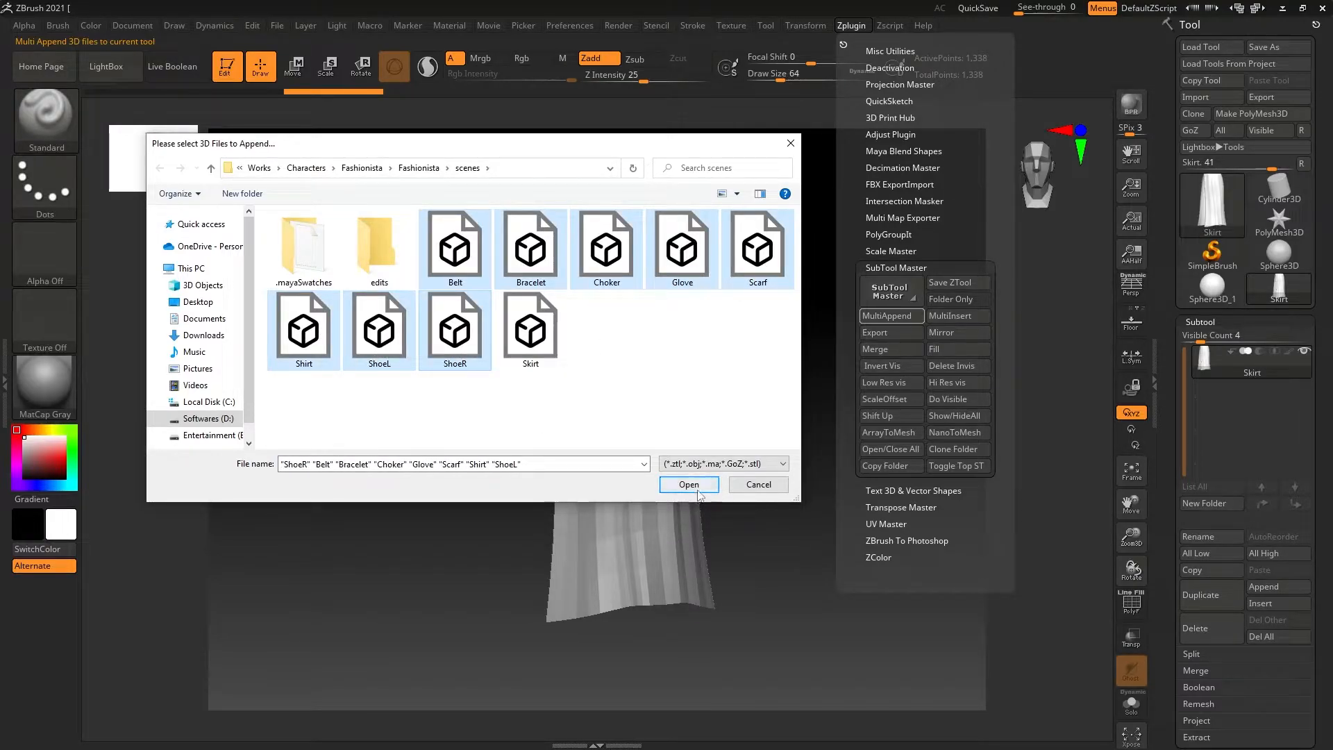
click(688, 484)
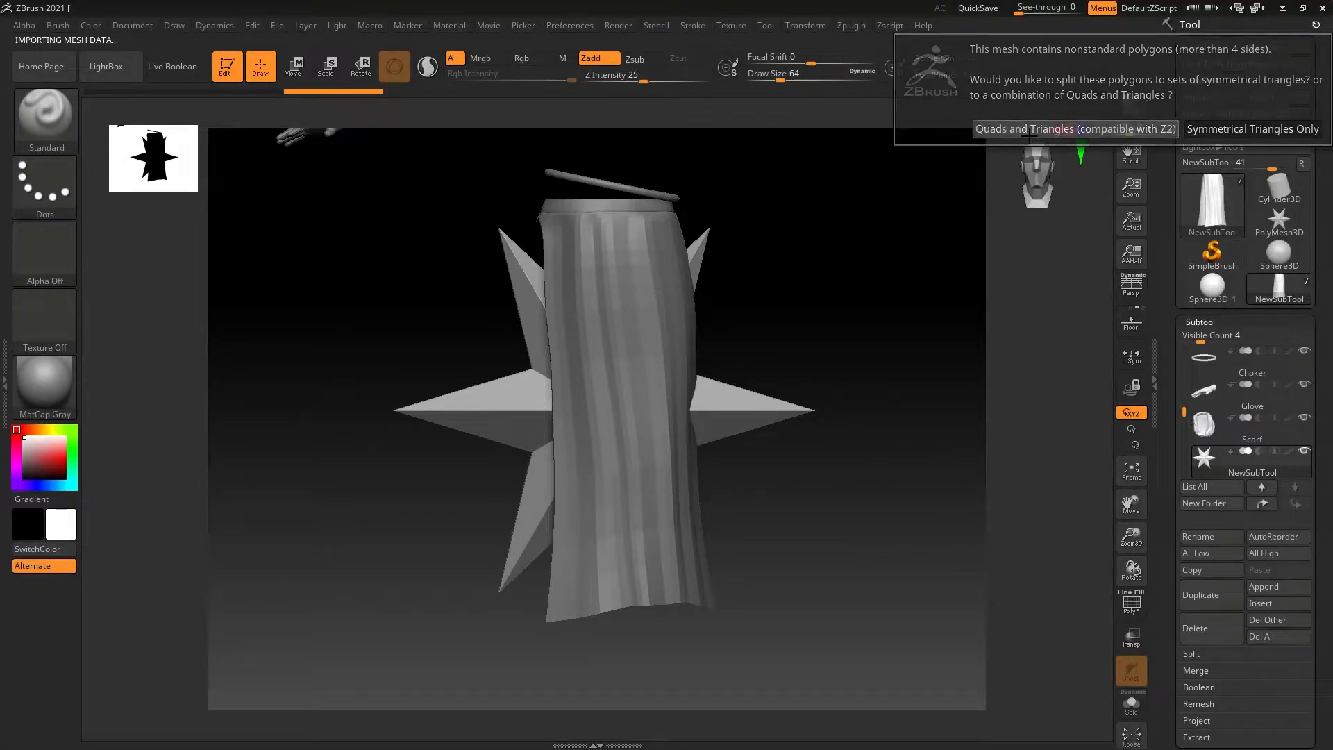
click(1076, 129)
Step: Turn on double-sided display for the Skirt subtool and inspect the assembled outfit from the front and side
drag(868, 289, 782, 304)
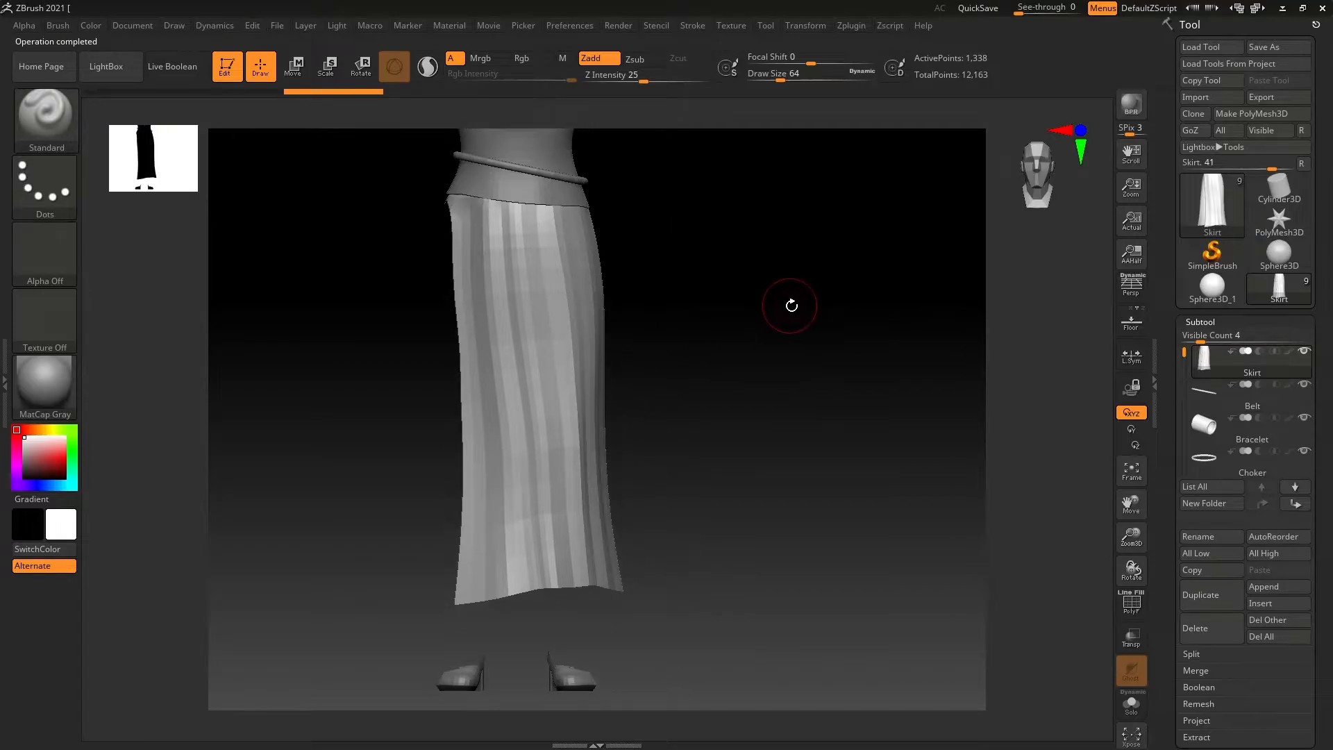
mouse_move(829, 351)
mouse_down()
mouse_move(791, 343)
mouse_move(756, 360)
mouse_move(828, 364)
mouse_move(753, 368)
mouse_move(752, 336)
mouse_move(773, 357)
mouse_move(748, 341)
mouse_move(645, 342)
mouse_move(794, 360)
mouse_move(803, 333)
mouse_move(854, 367)
mouse_up()
drag(1322, 559, 1326, 457)
mouse_move(742, 549)
mouse_down()
mouse_move(782, 541)
mouse_move(741, 545)
mouse_up()
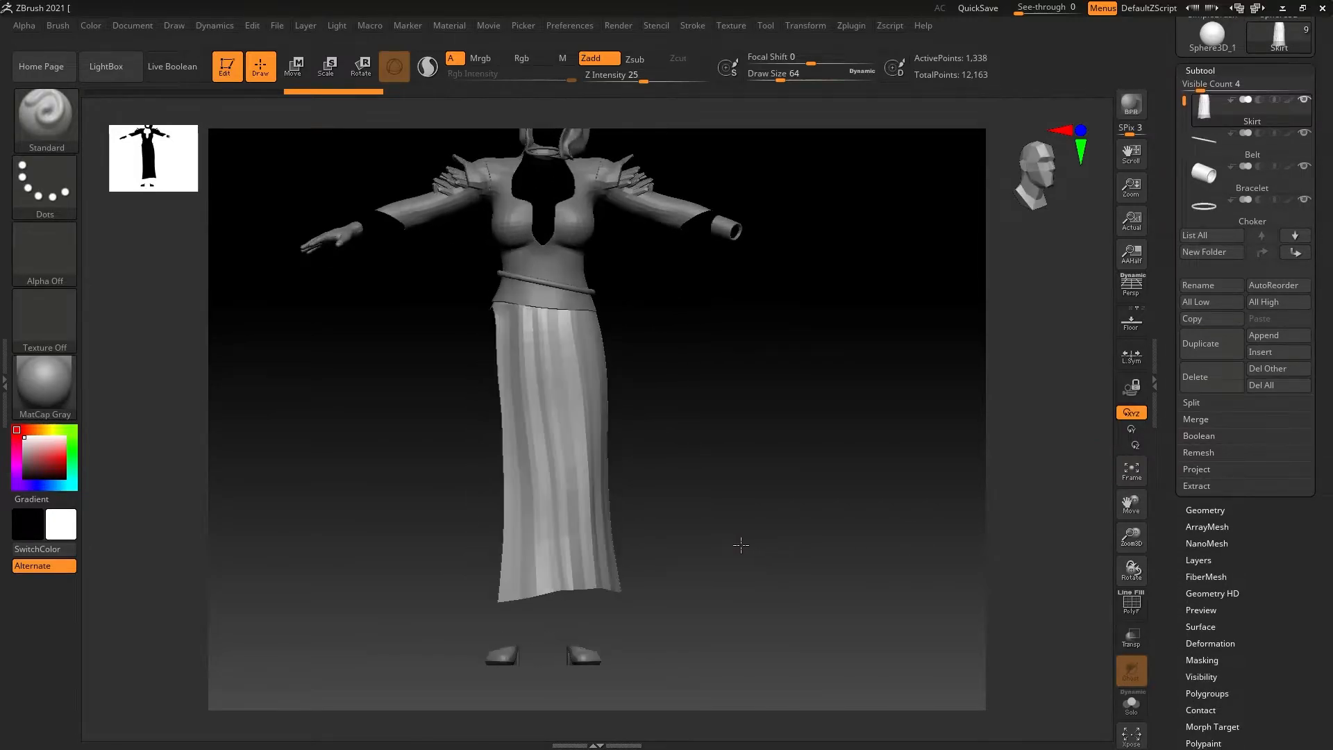
drag(1304, 565, 1329, 450)
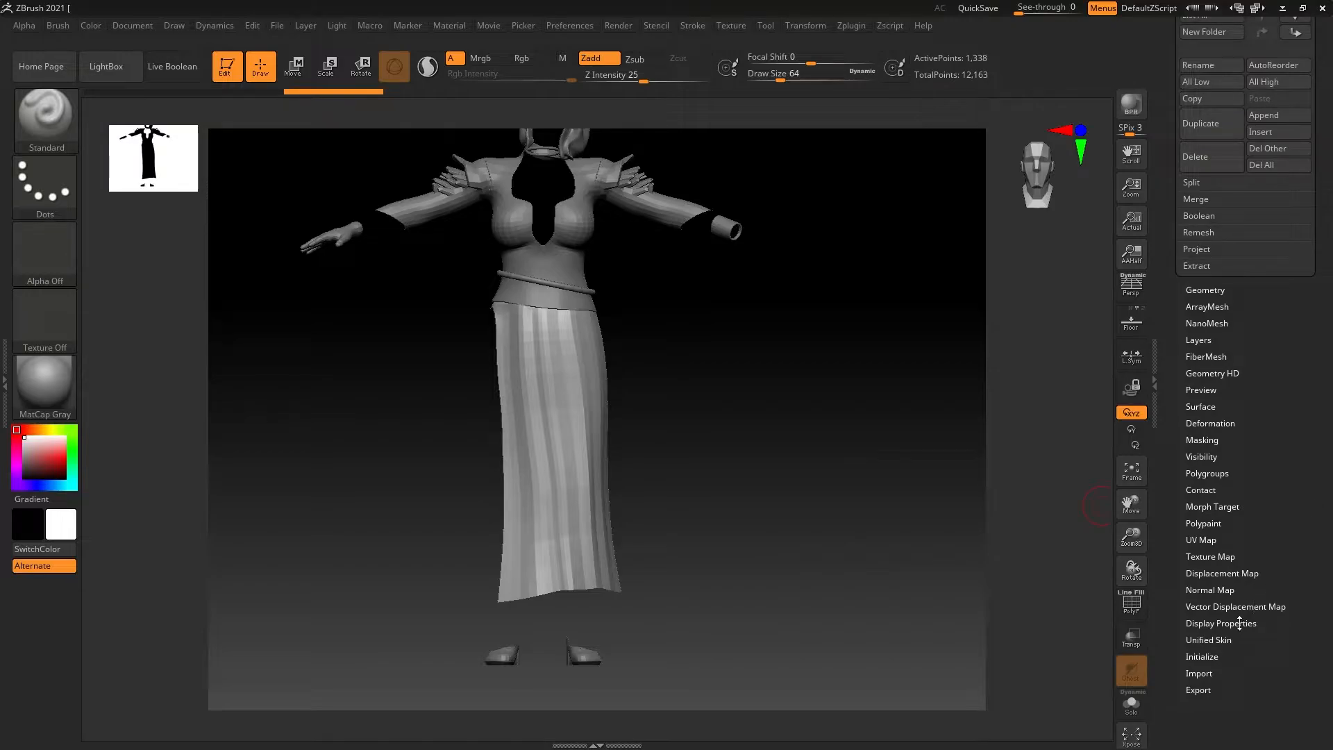
click(1240, 623)
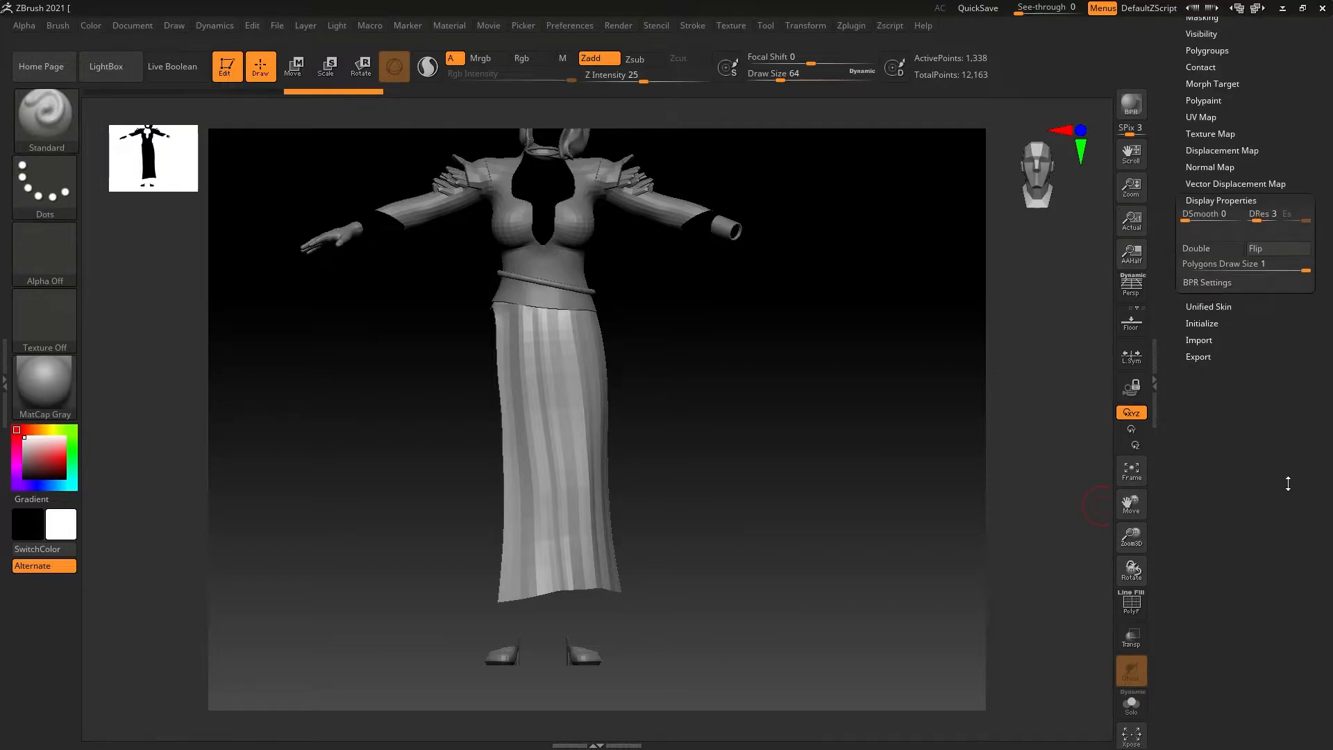
click(1208, 248)
drag(839, 381, 868, 440)
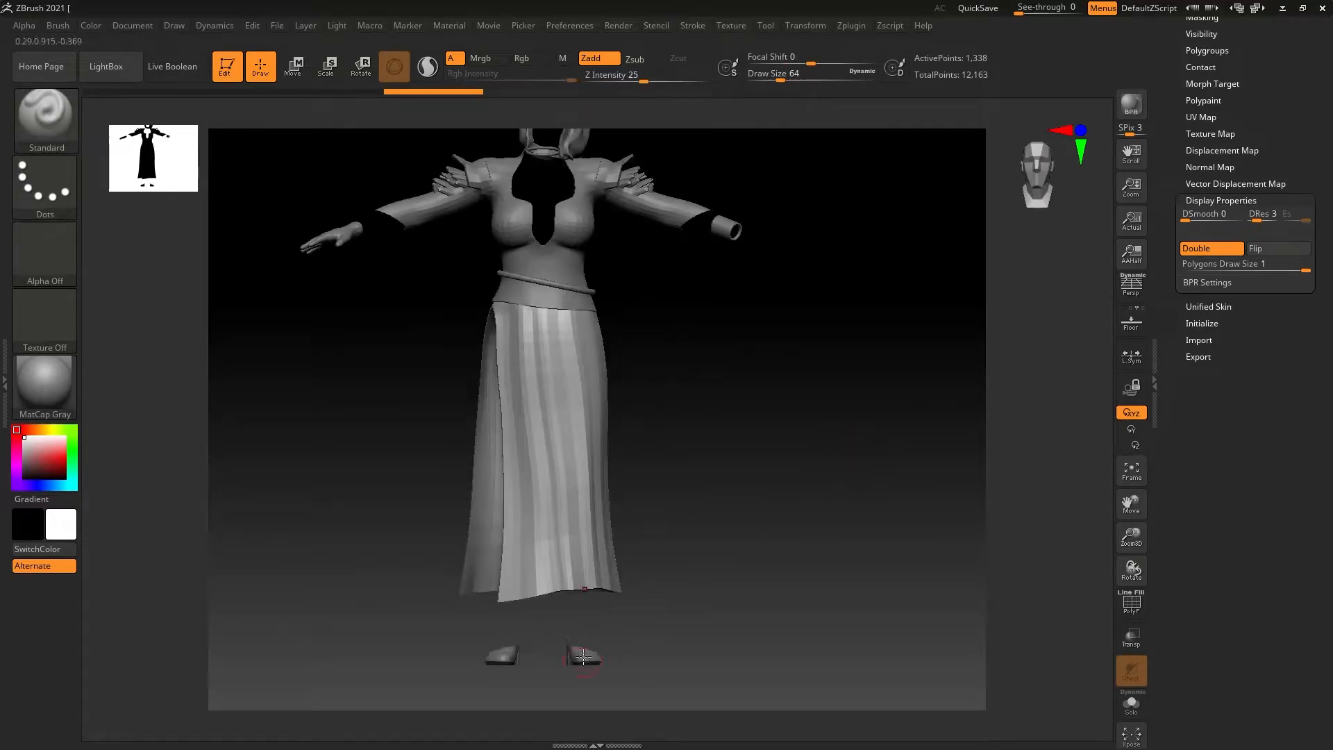
drag(833, 310, 845, 428)
alt+drag(790, 385, 775, 547)
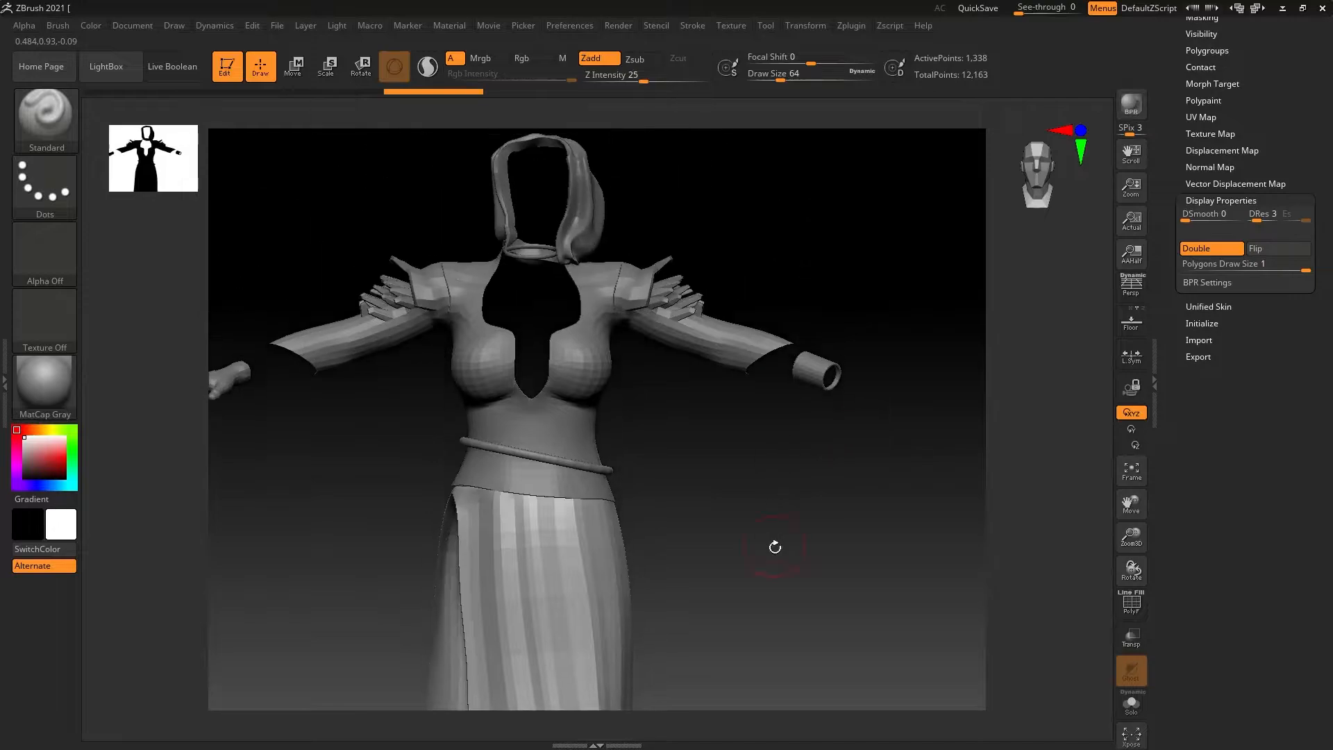
drag(742, 463, 798, 431)
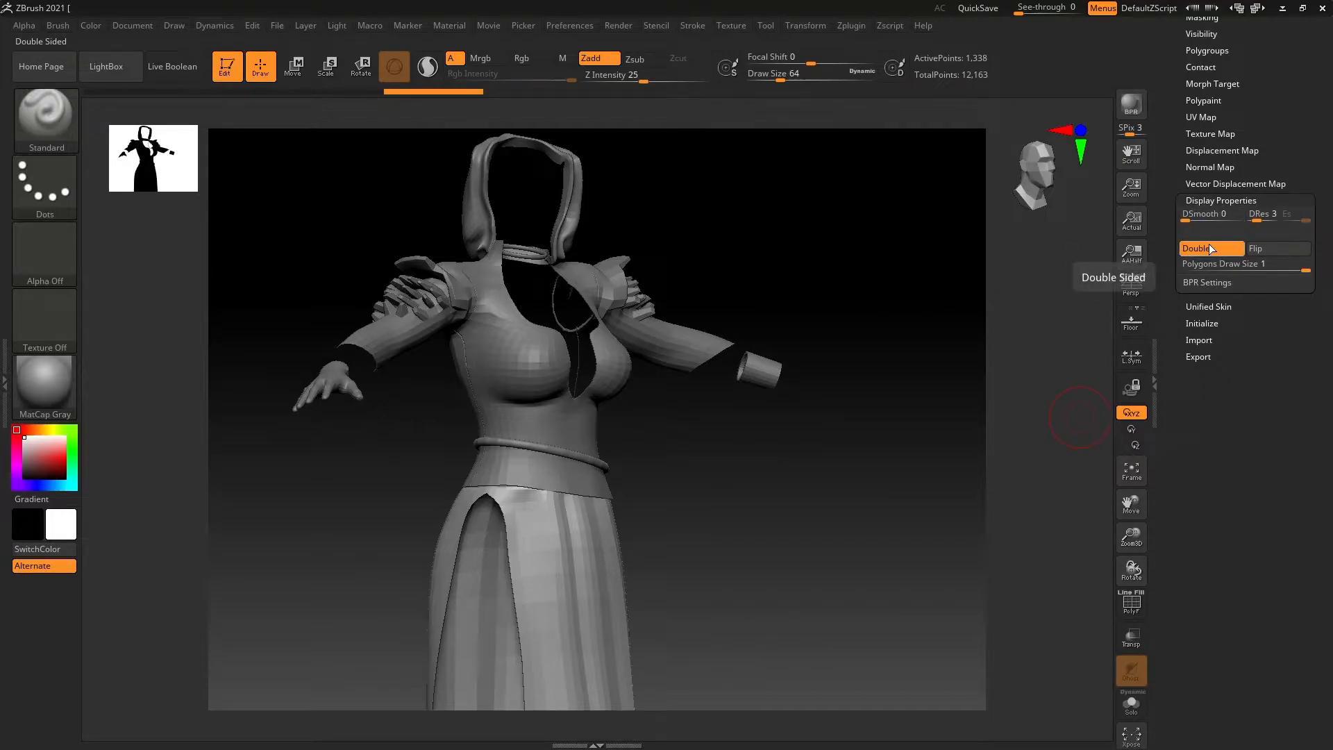
click(1211, 200)
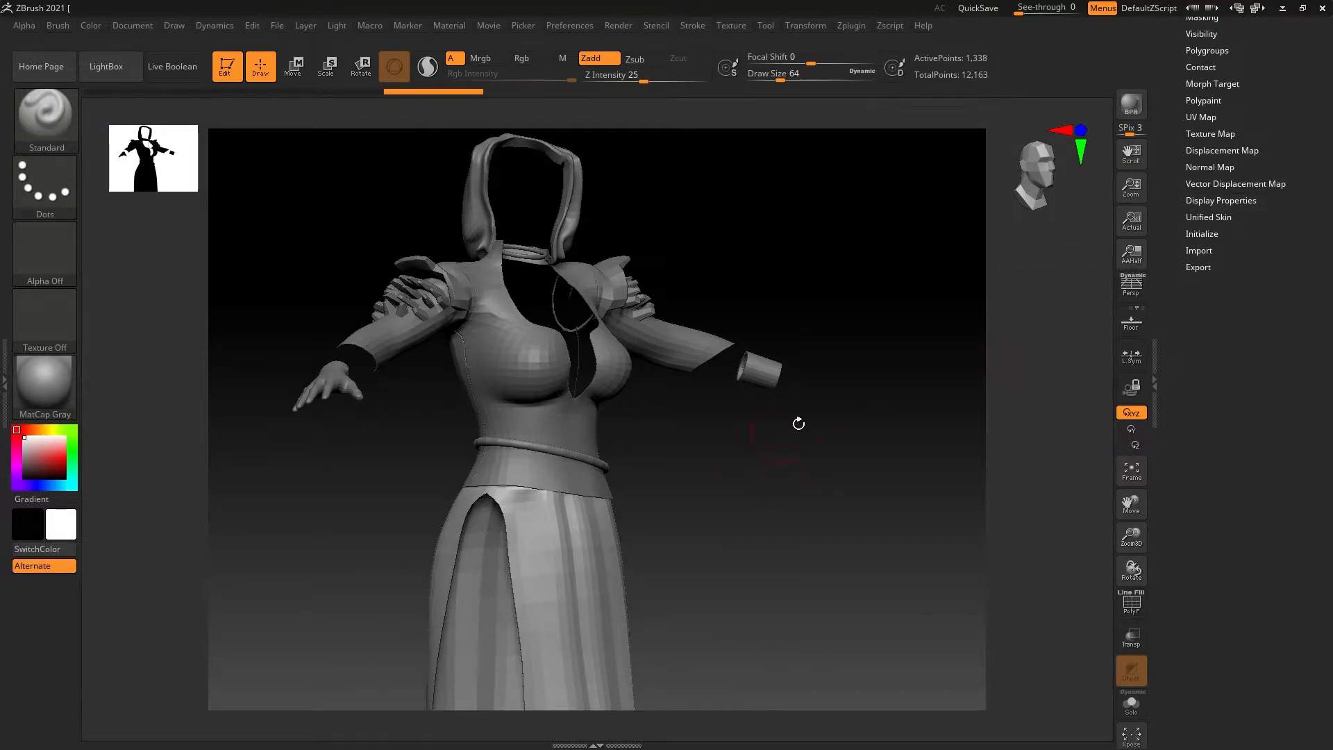
Step: Make ShoeR the active subtool and turn on its double-sided display
alt+drag(806, 455, 808, 287)
drag(1308, 133, 1306, 319)
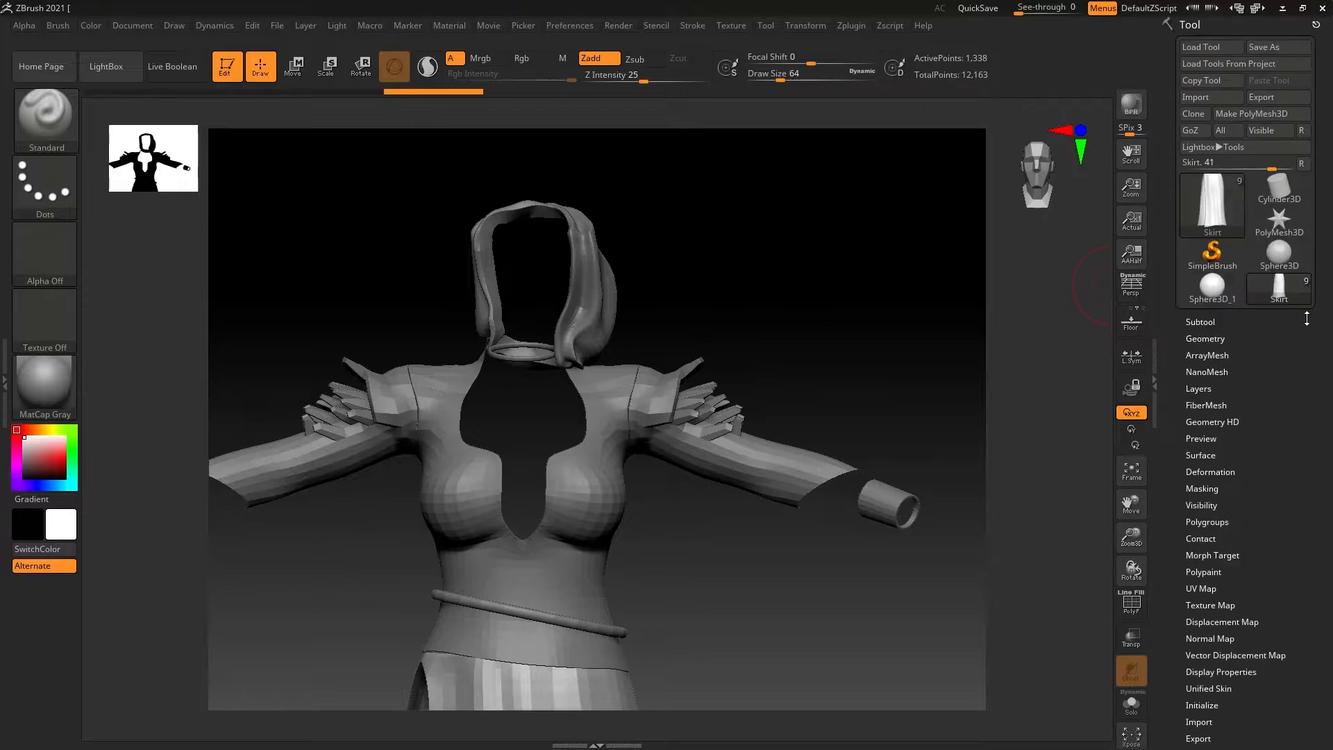
click(1204, 322)
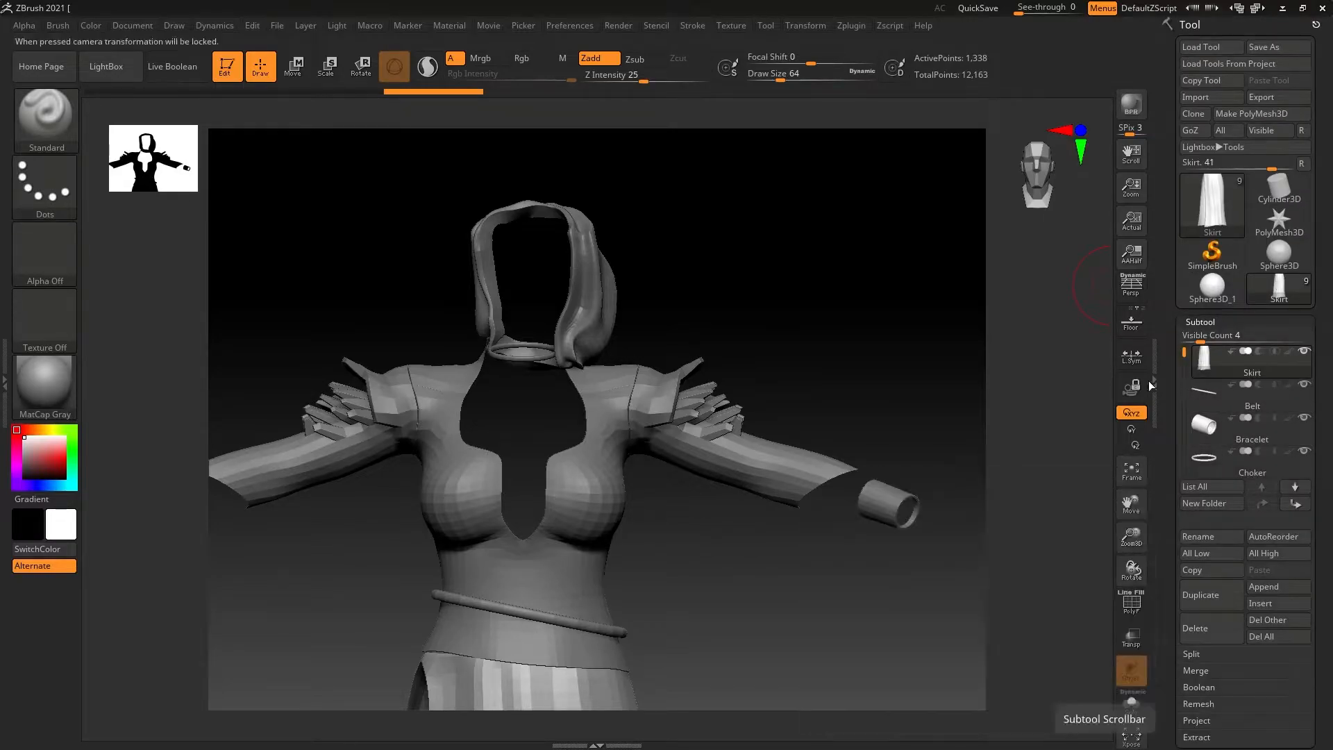
drag(1184, 352, 1183, 431)
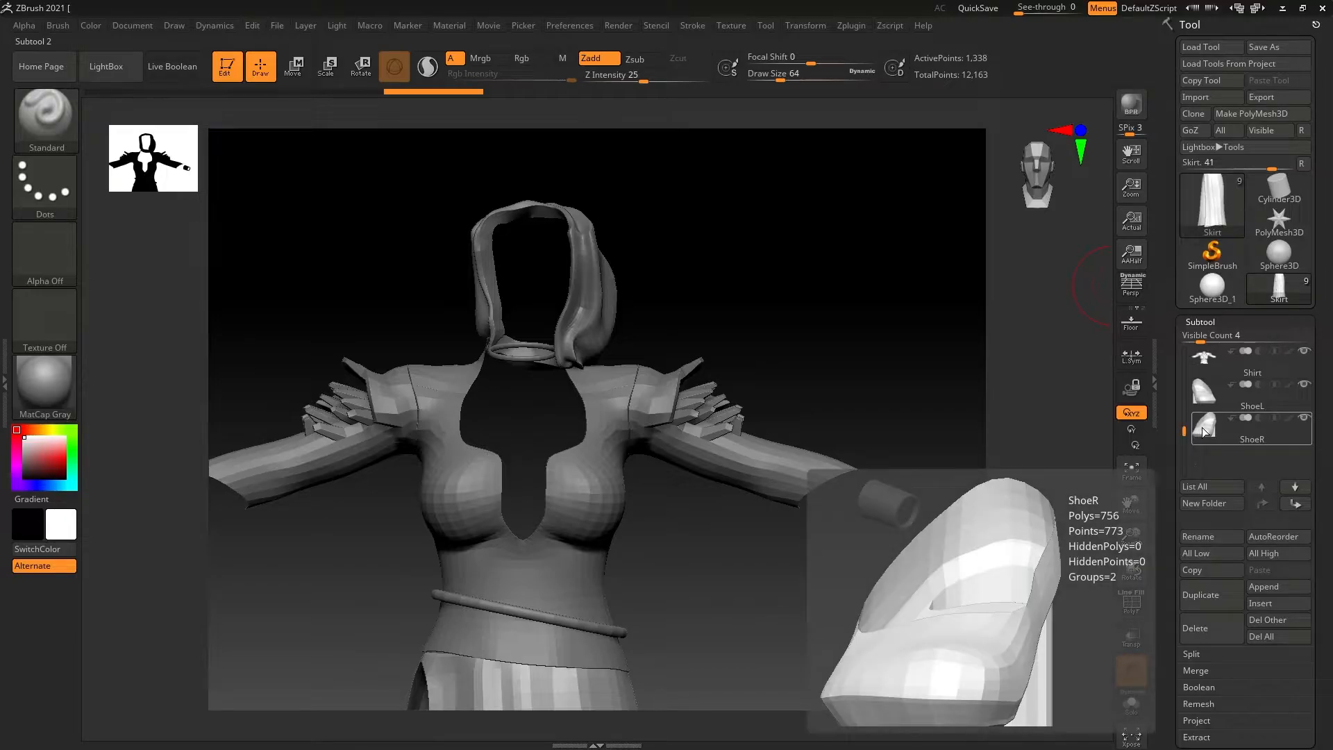
click(1204, 432)
click(790, 569)
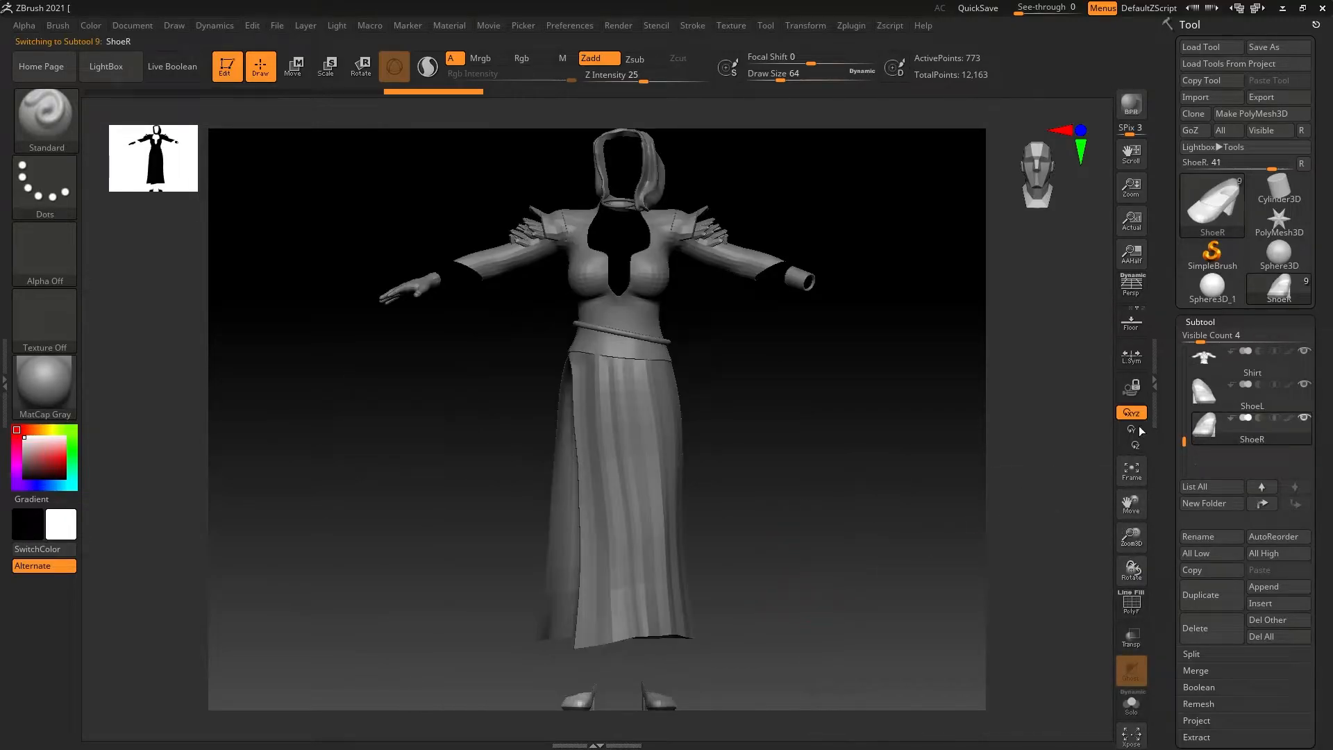
alt+drag(800, 580, 902, 395)
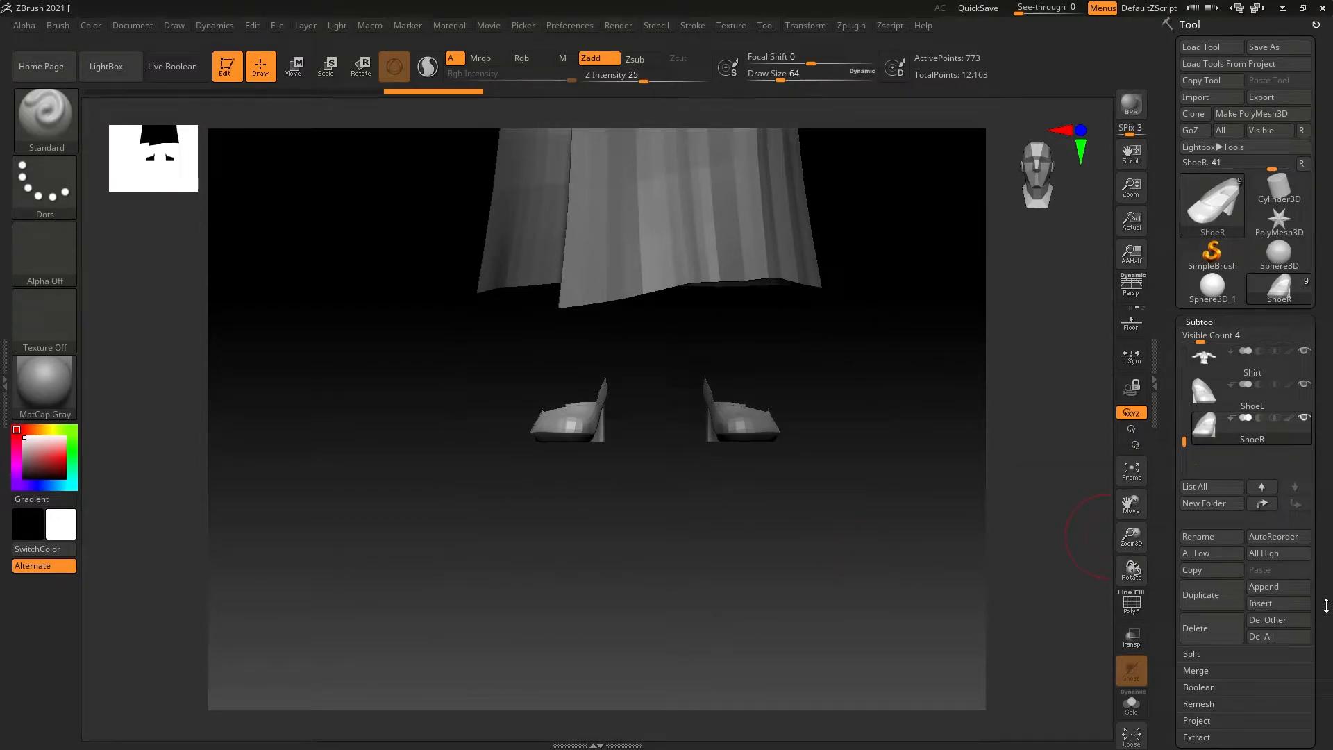
scroll(1325, 605, down, 8)
click(1222, 541)
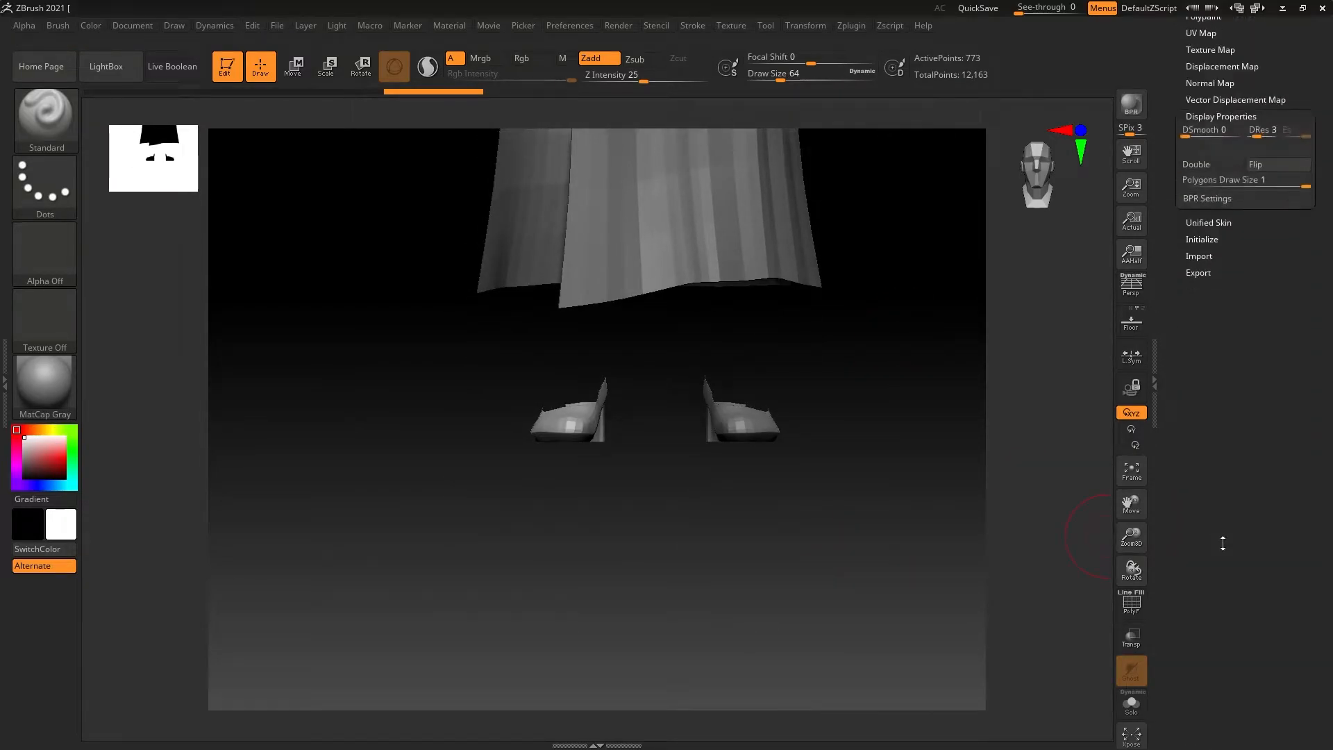
click(1218, 164)
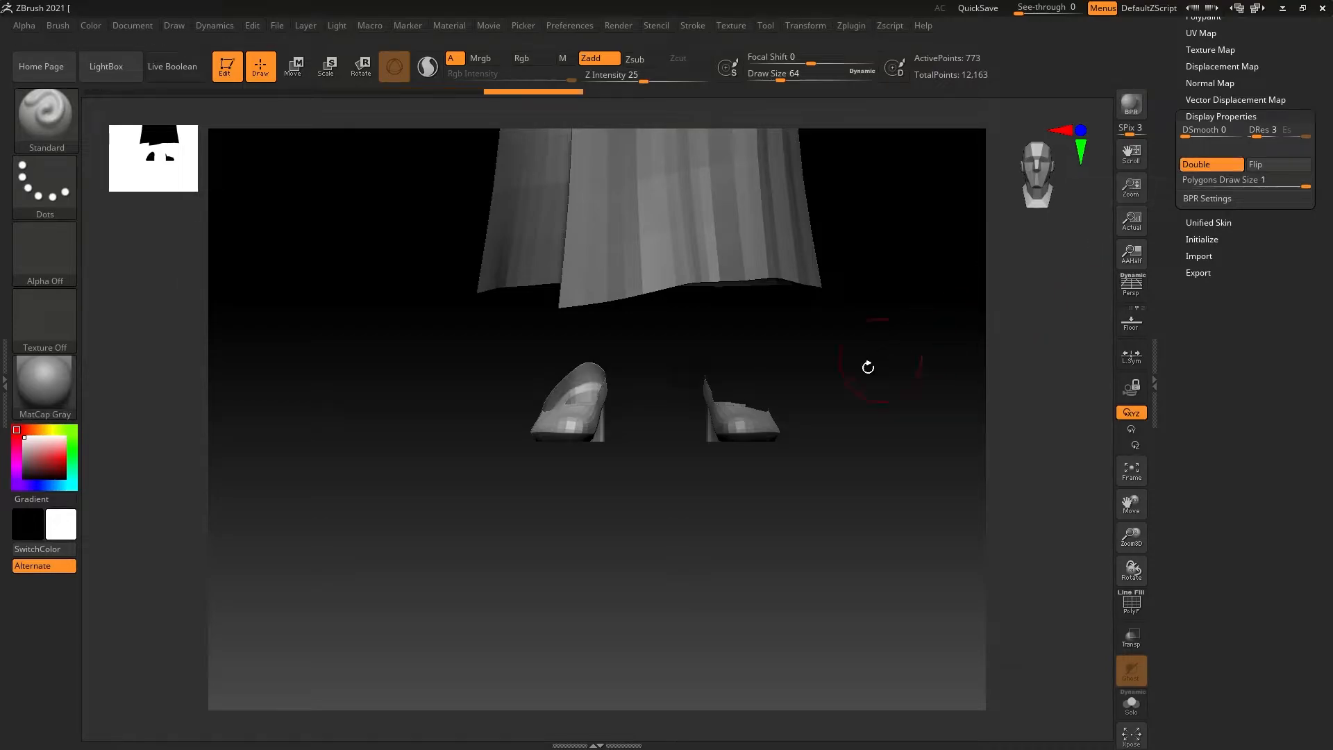
Step: Make ShoeL the active subtool and turn on its double-sided display
scroll(1319, 444, up, 8)
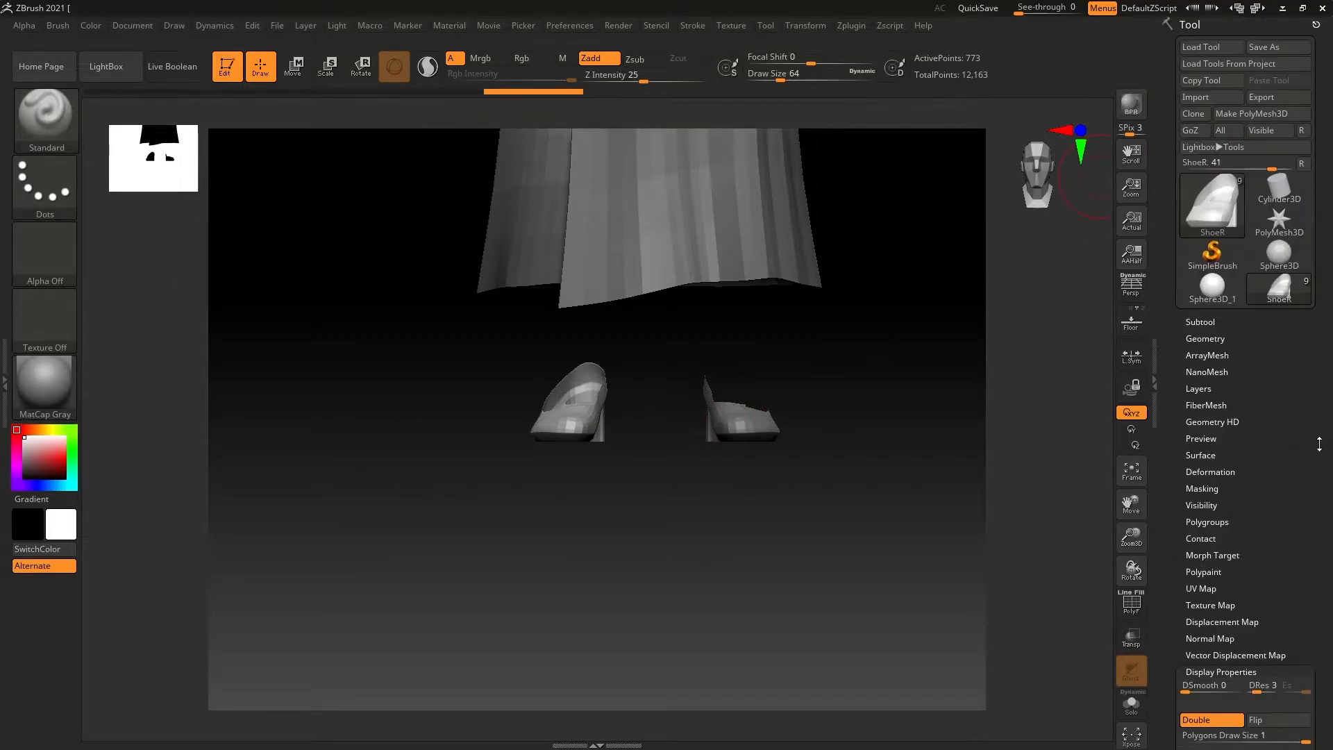
click(1201, 322)
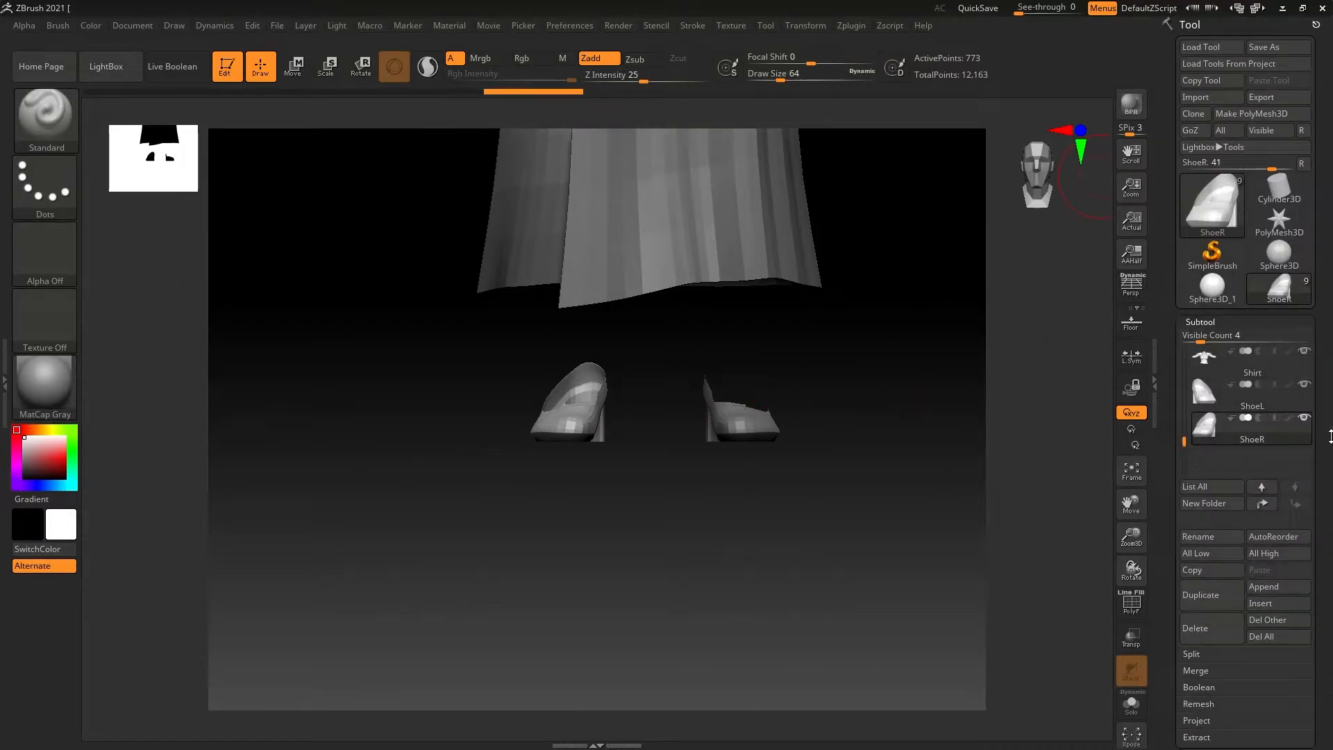
scroll(1208, 278, down, 3)
click(1206, 256)
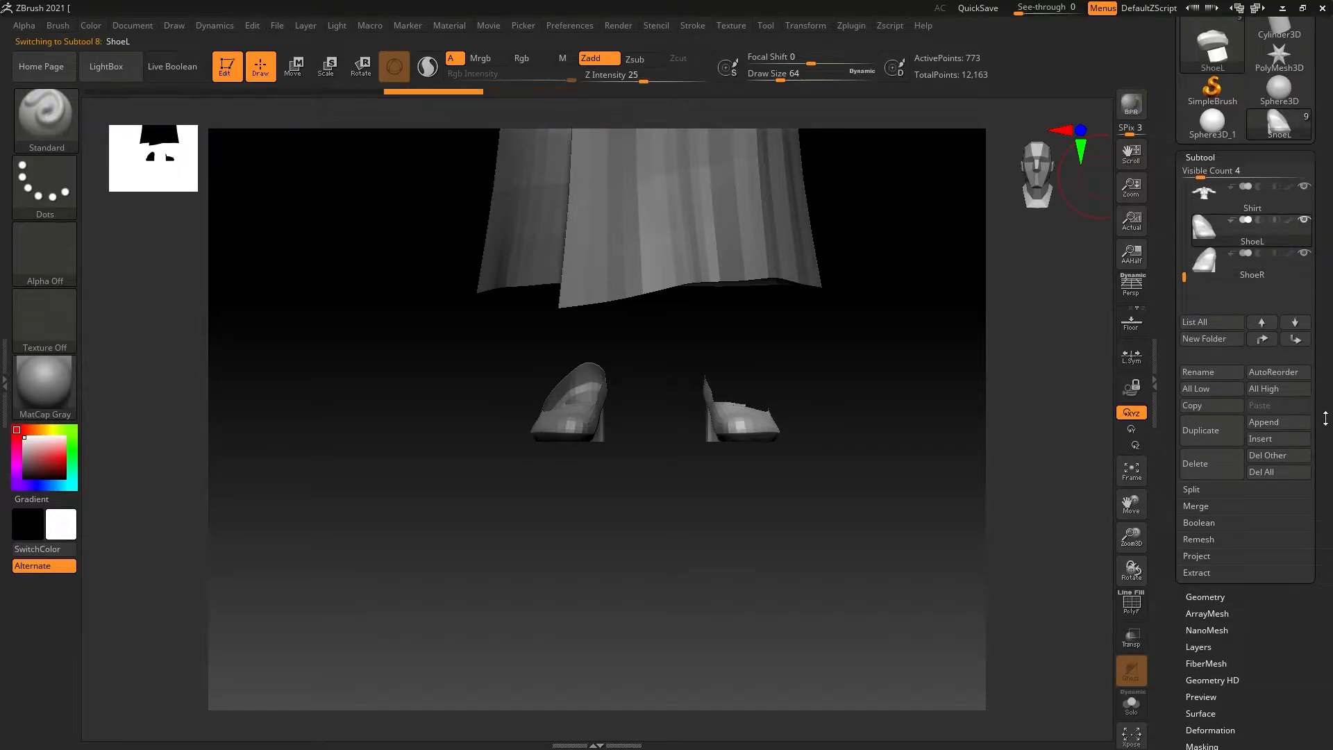
scroll(1325, 419, down, 3)
click(1213, 703)
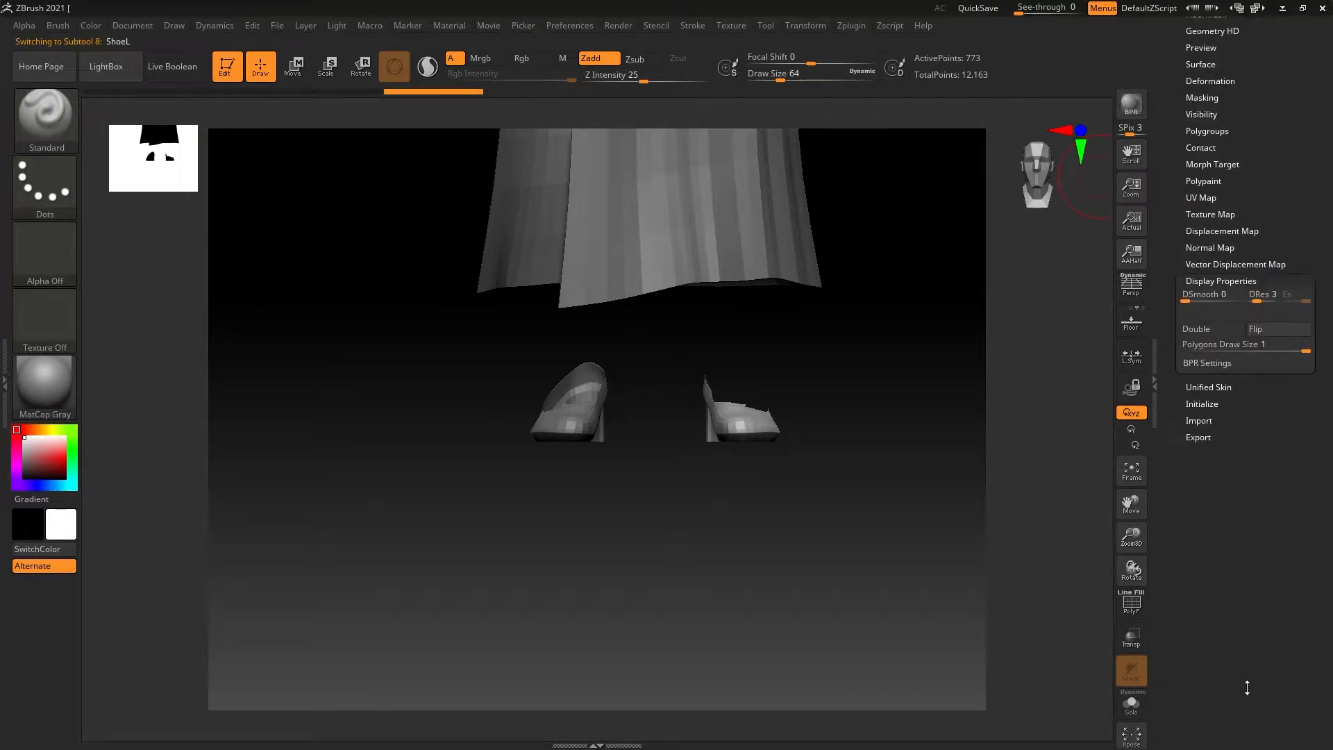
click(1213, 330)
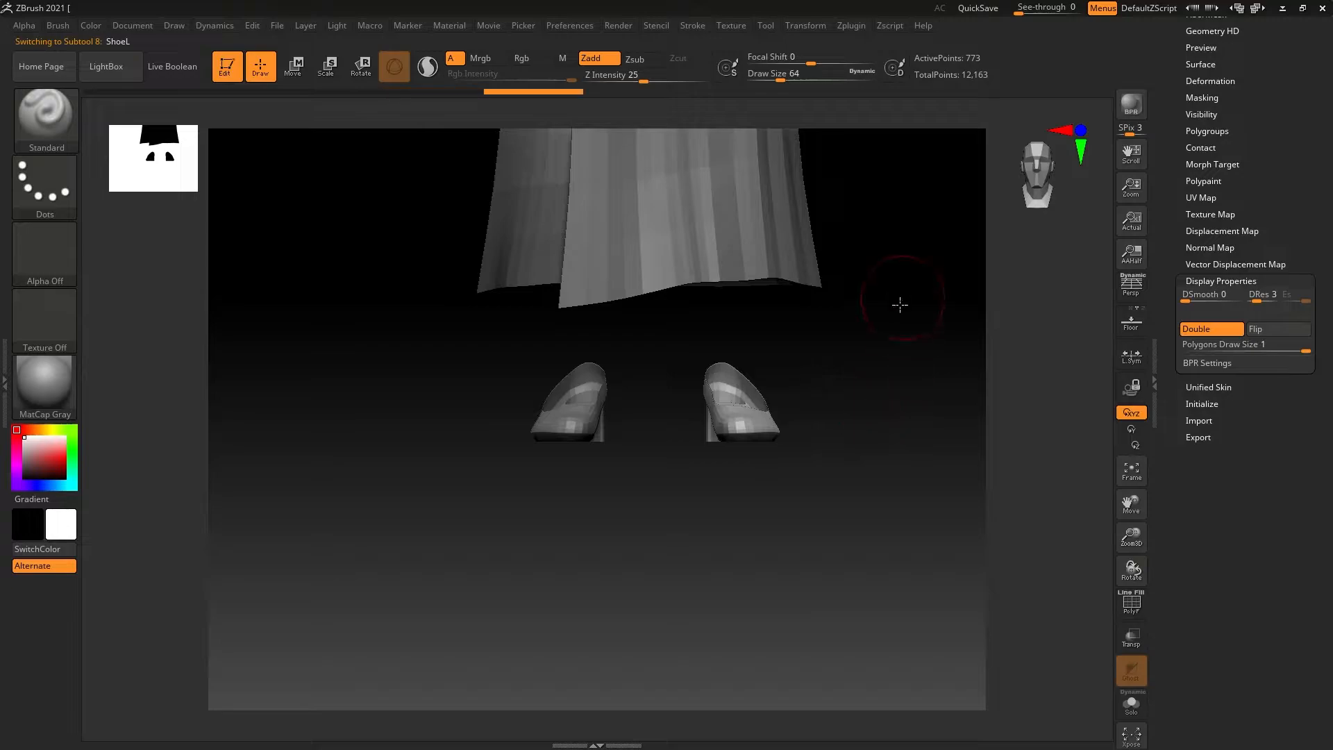
Step: Find the Shirt in the subtool list and make it the active subtool
drag(898, 301, 814, 448)
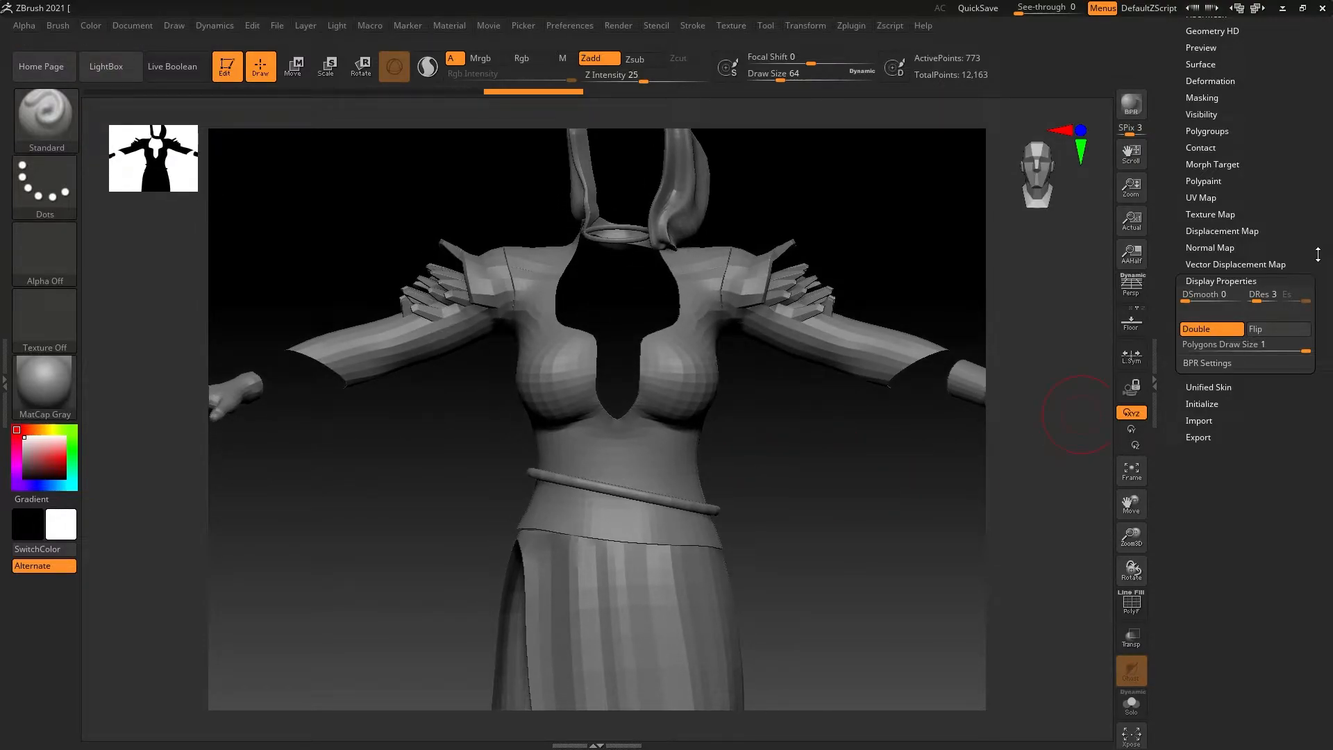
scroll(1319, 251, up, 5)
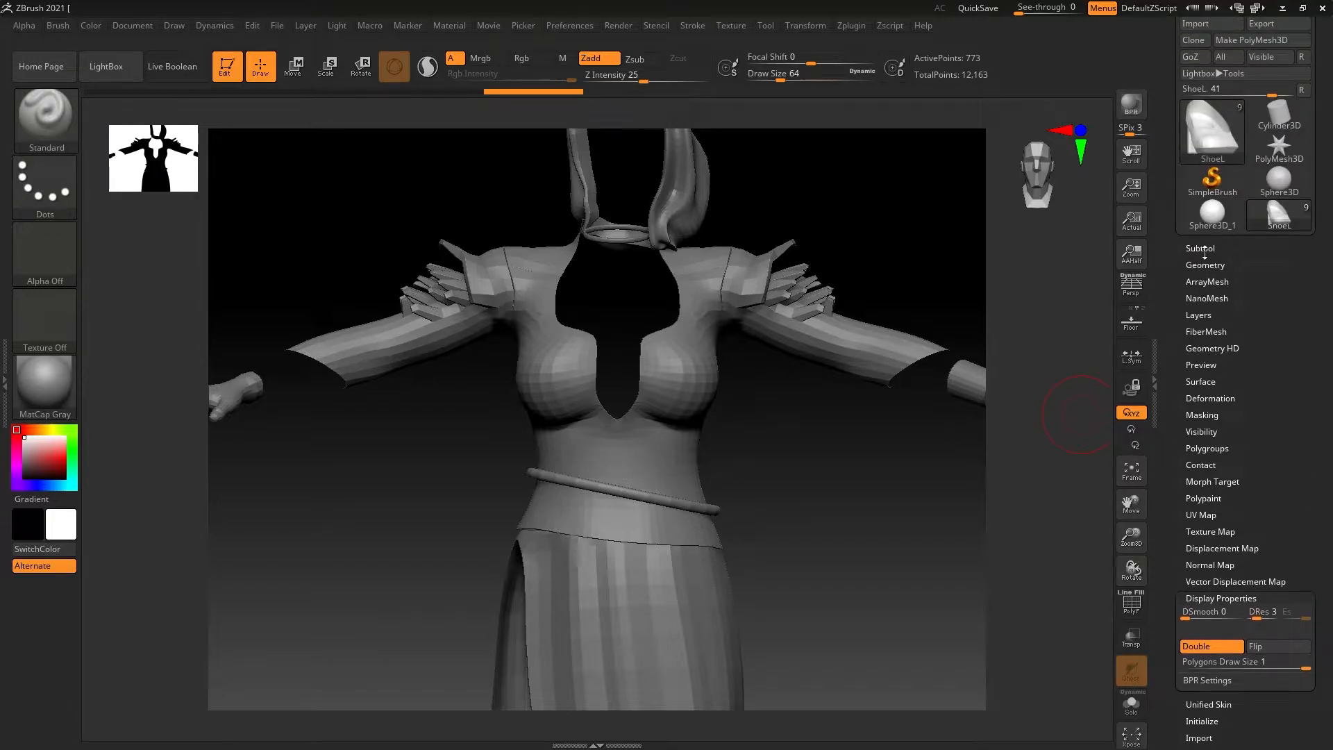
click(1200, 248)
drag(849, 474, 814, 558)
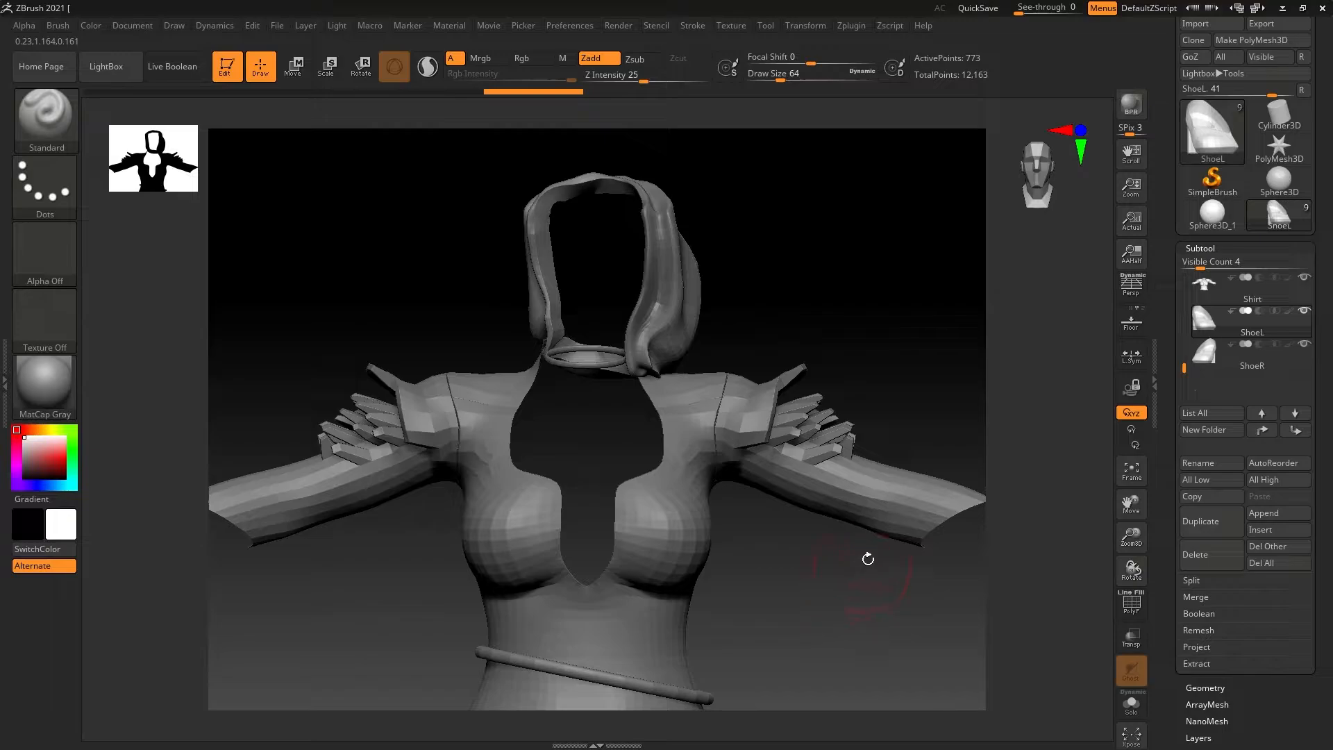
drag(1184, 370, 1185, 317)
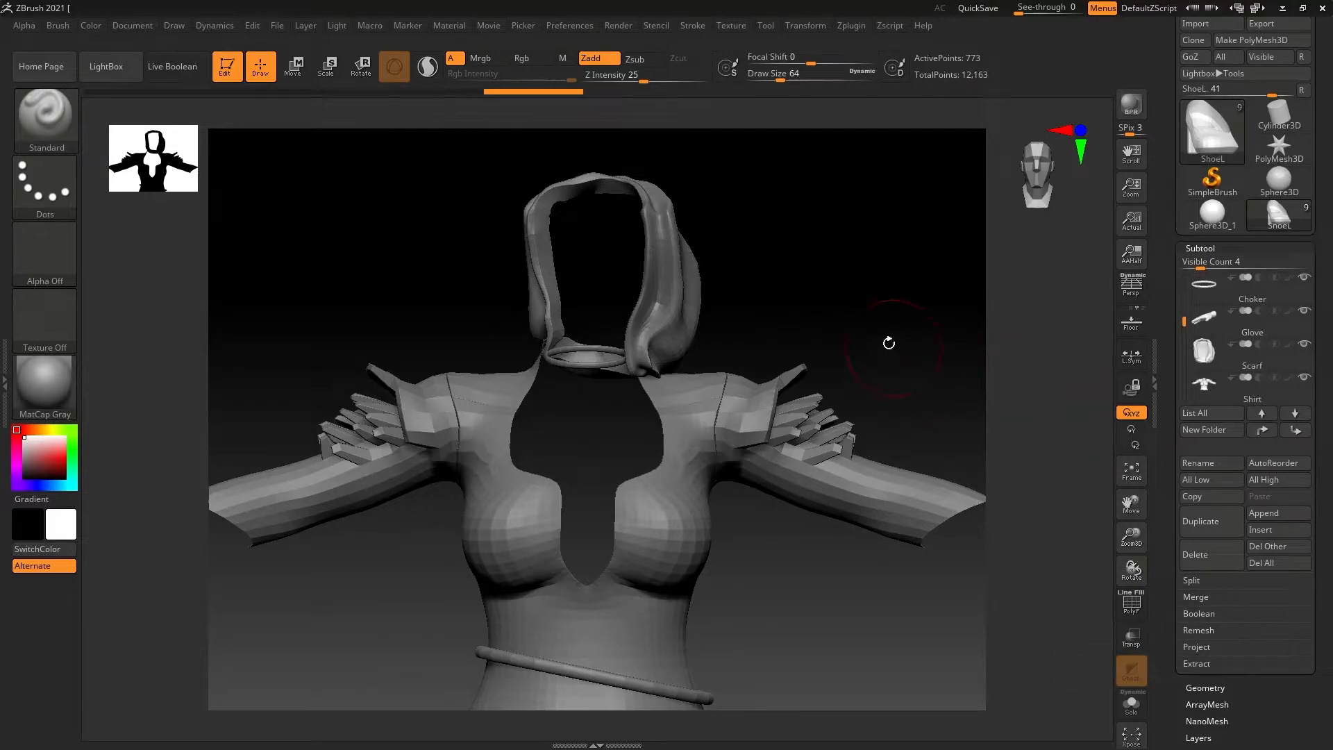
alt+drag(868, 377, 859, 277)
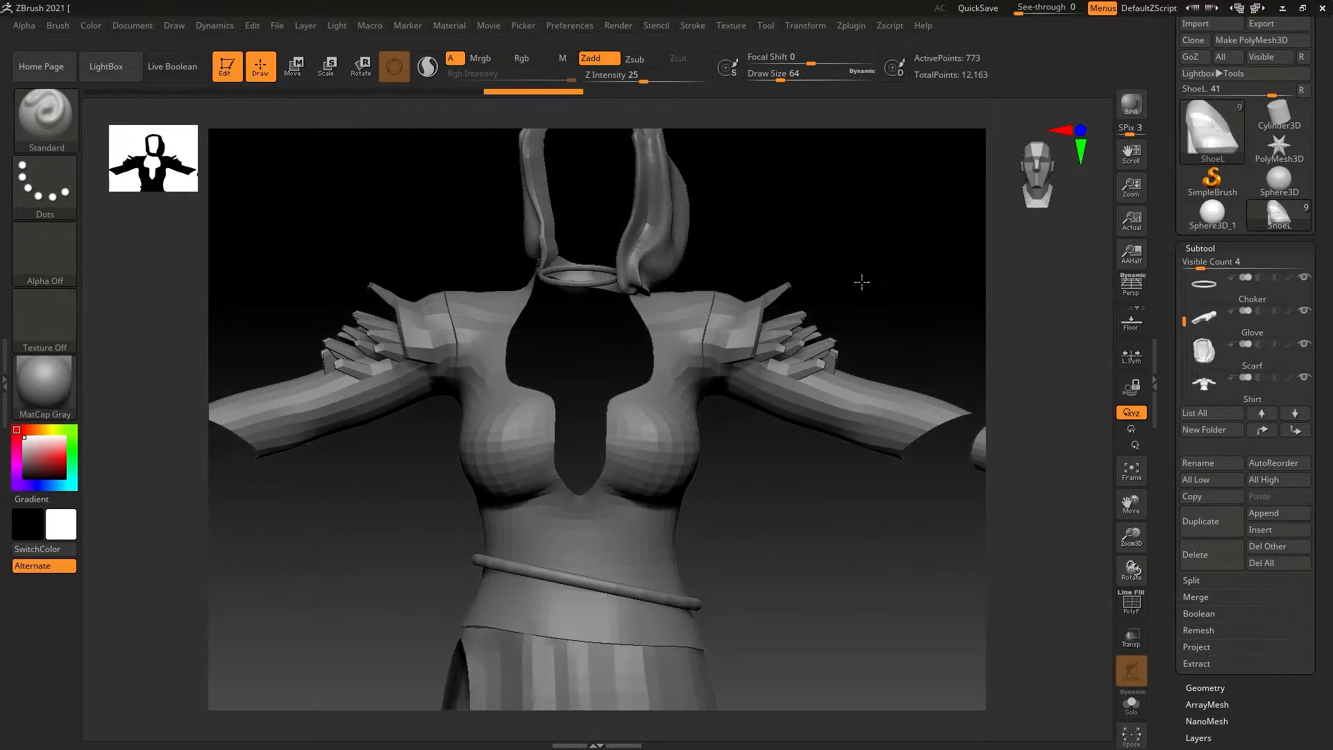
mouse_move(1204, 386)
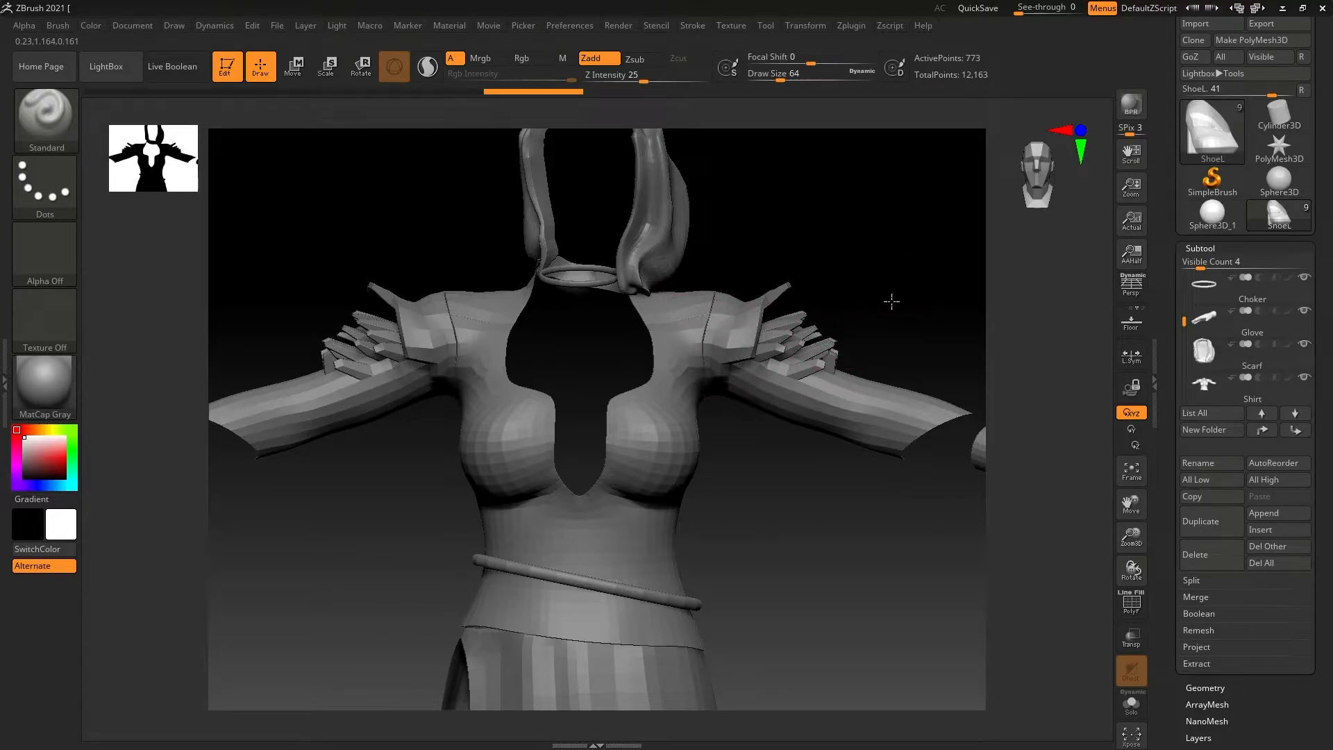
drag(889, 298, 880, 276)
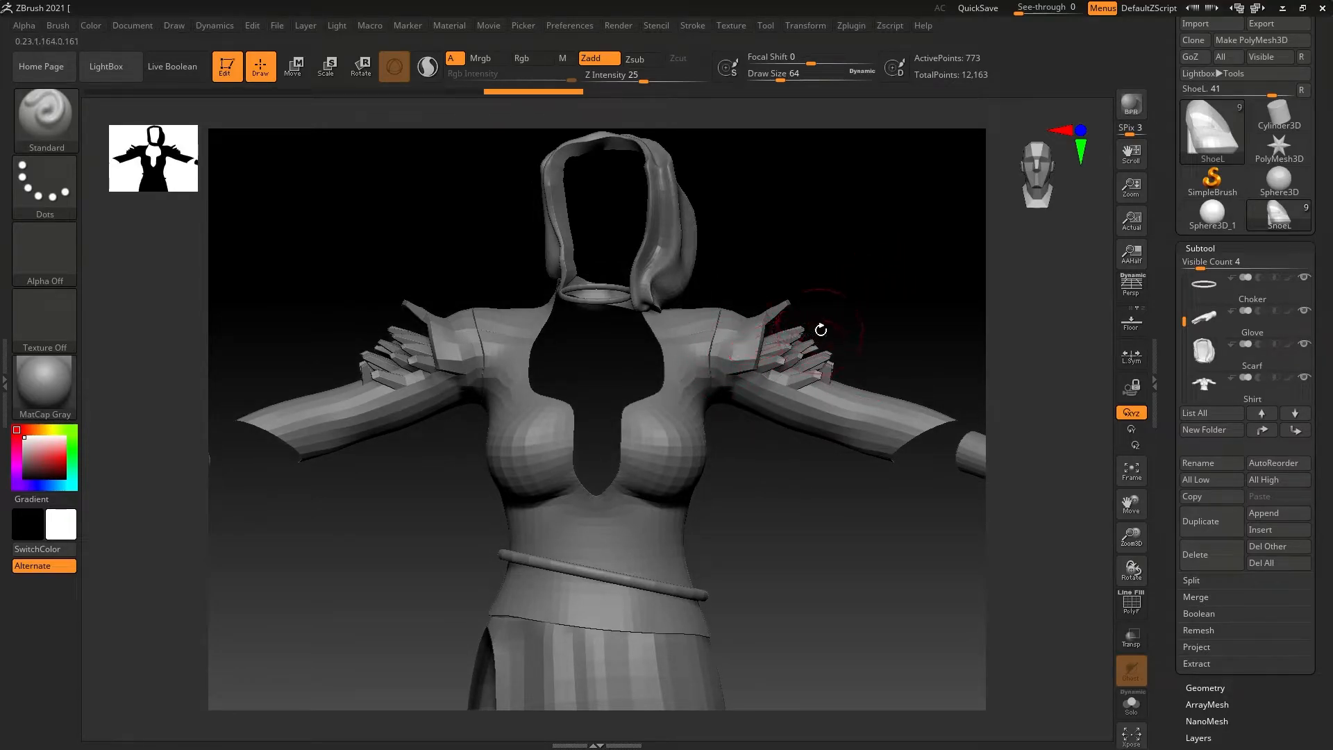
click(1220, 389)
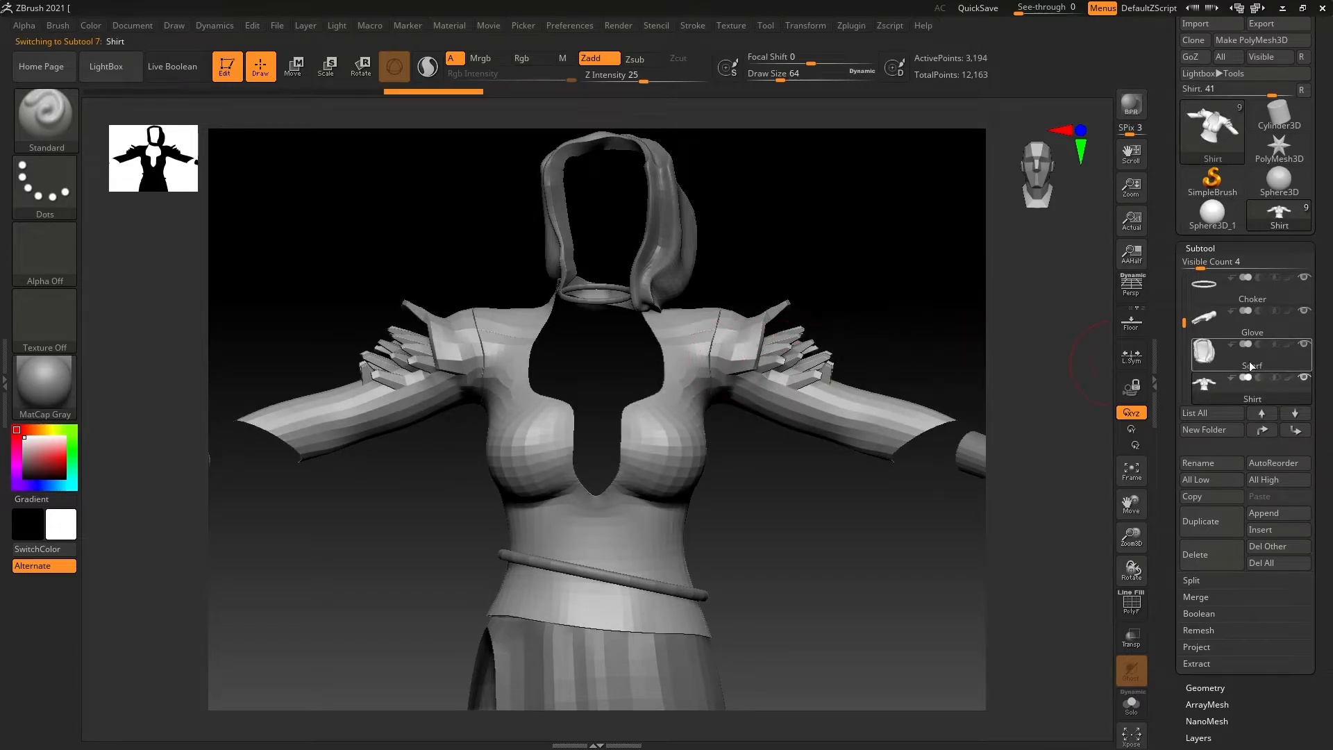
Step: Subdivide the Shirt subtool three times to smooth its surface
key(ctrl)
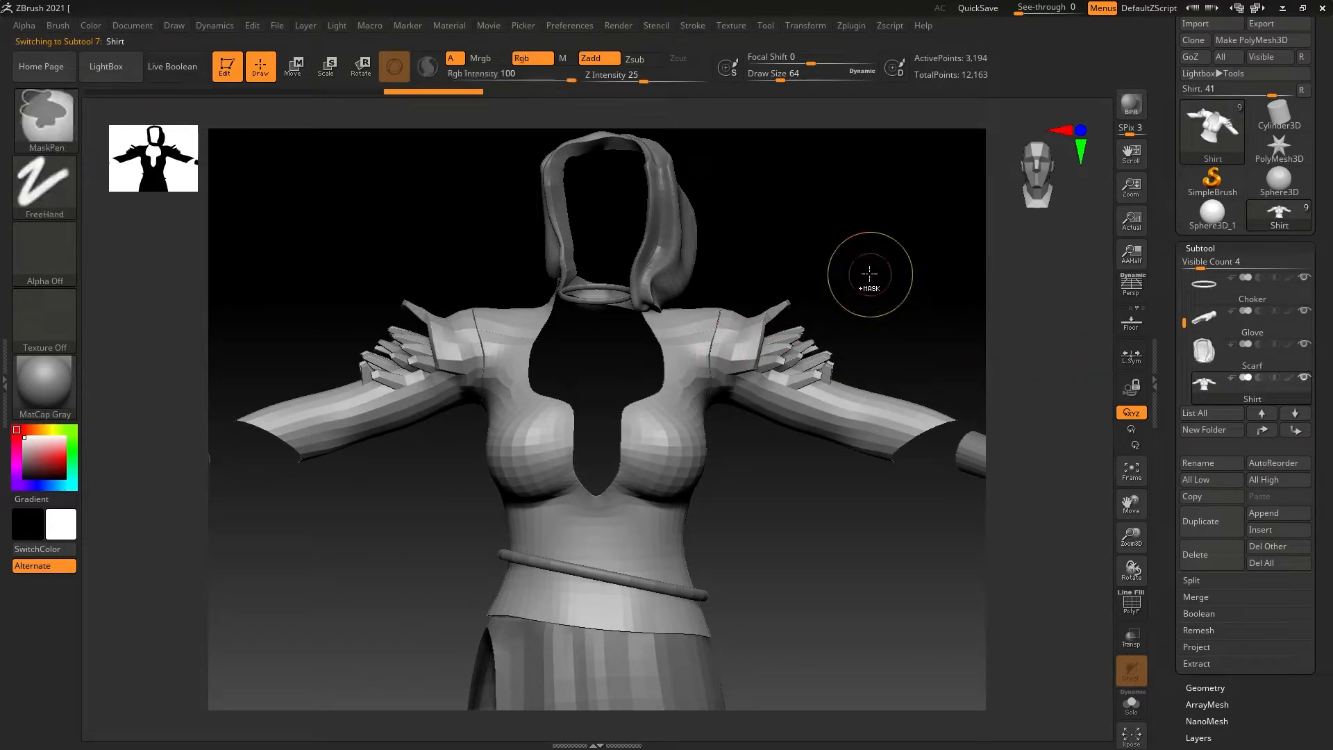
key(ctrl+d)
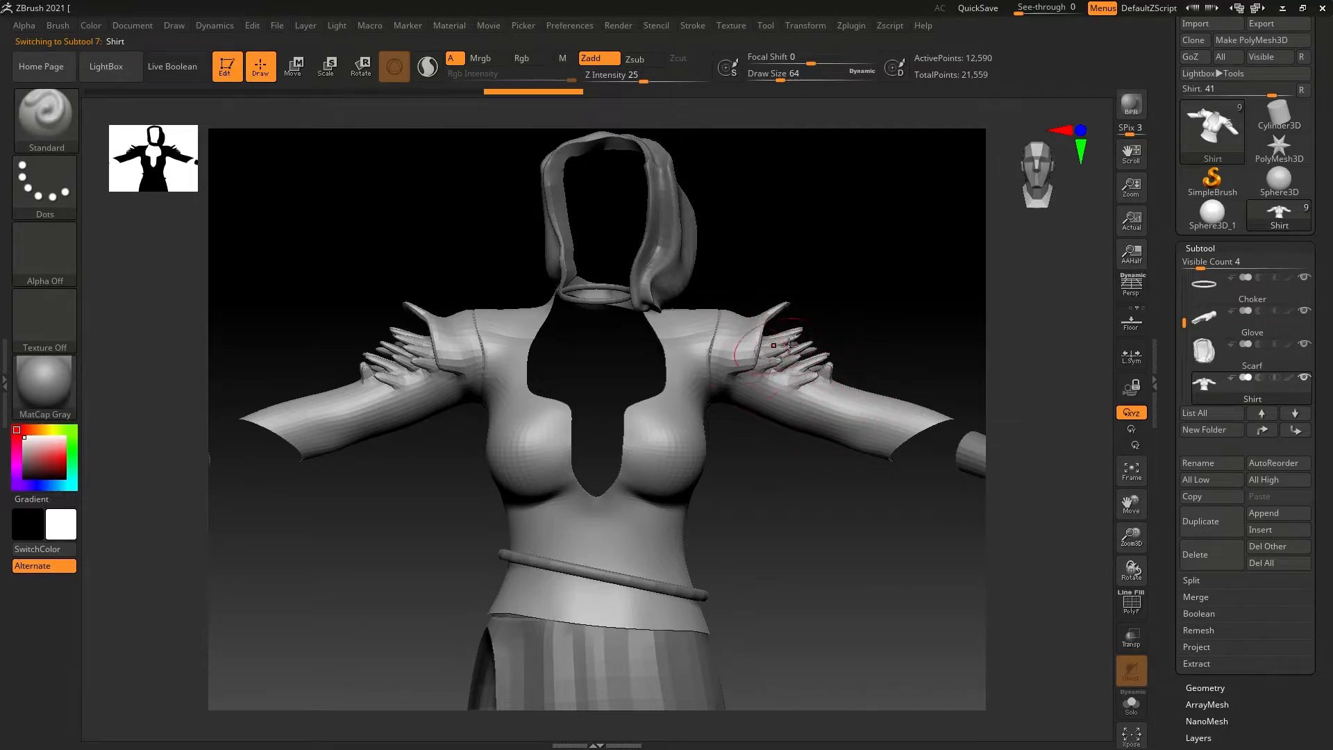
key(ctrl+d)
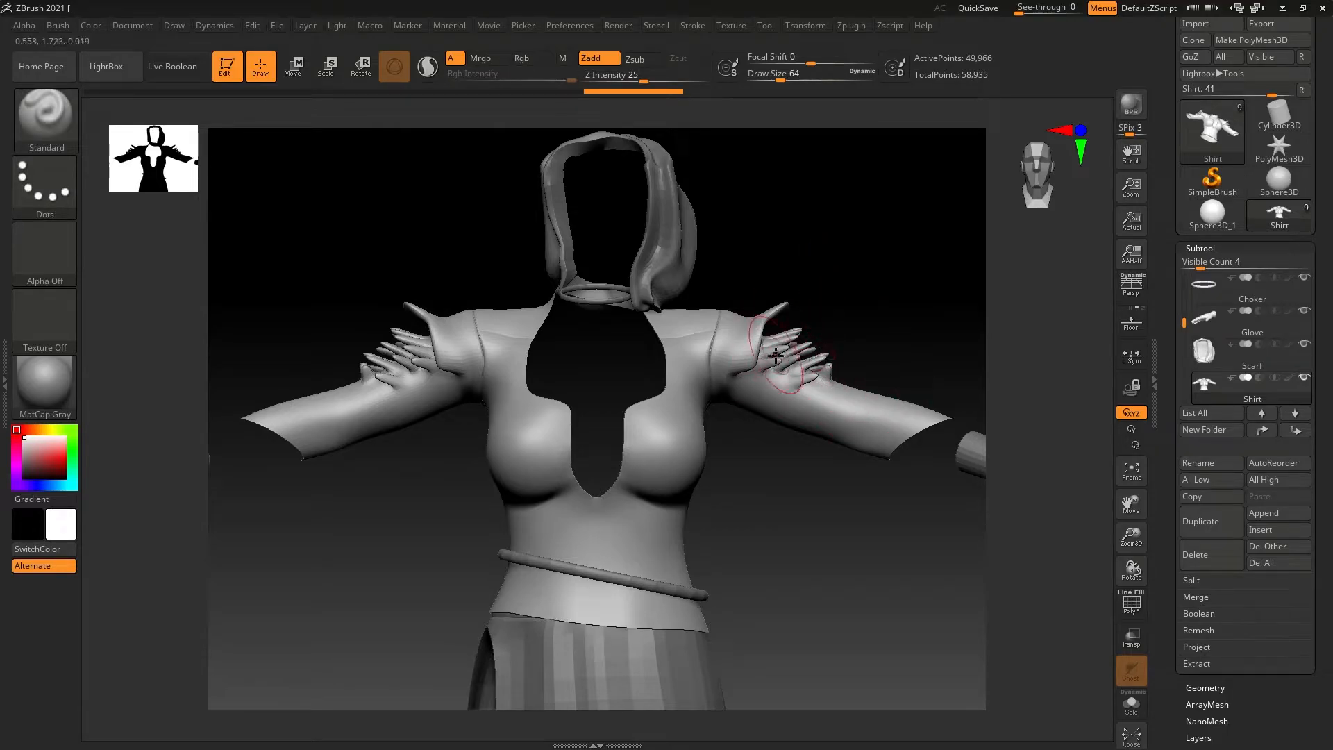
key(ctrl)
key(ctrl+d)
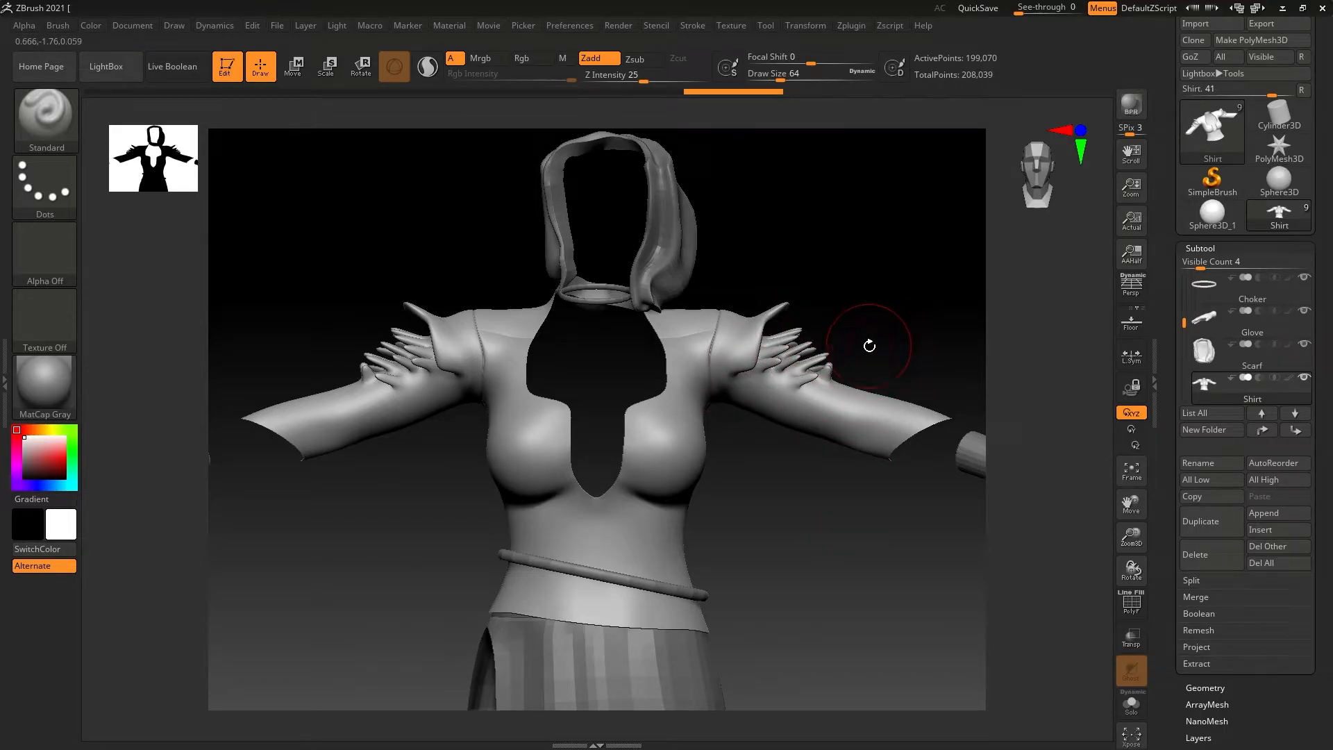
Step: Delete the Shirt subtool from the outfit
mouse_move(858, 315)
mouse_down()
mouse_move(847, 321)
mouse_move(860, 303)
mouse_up()
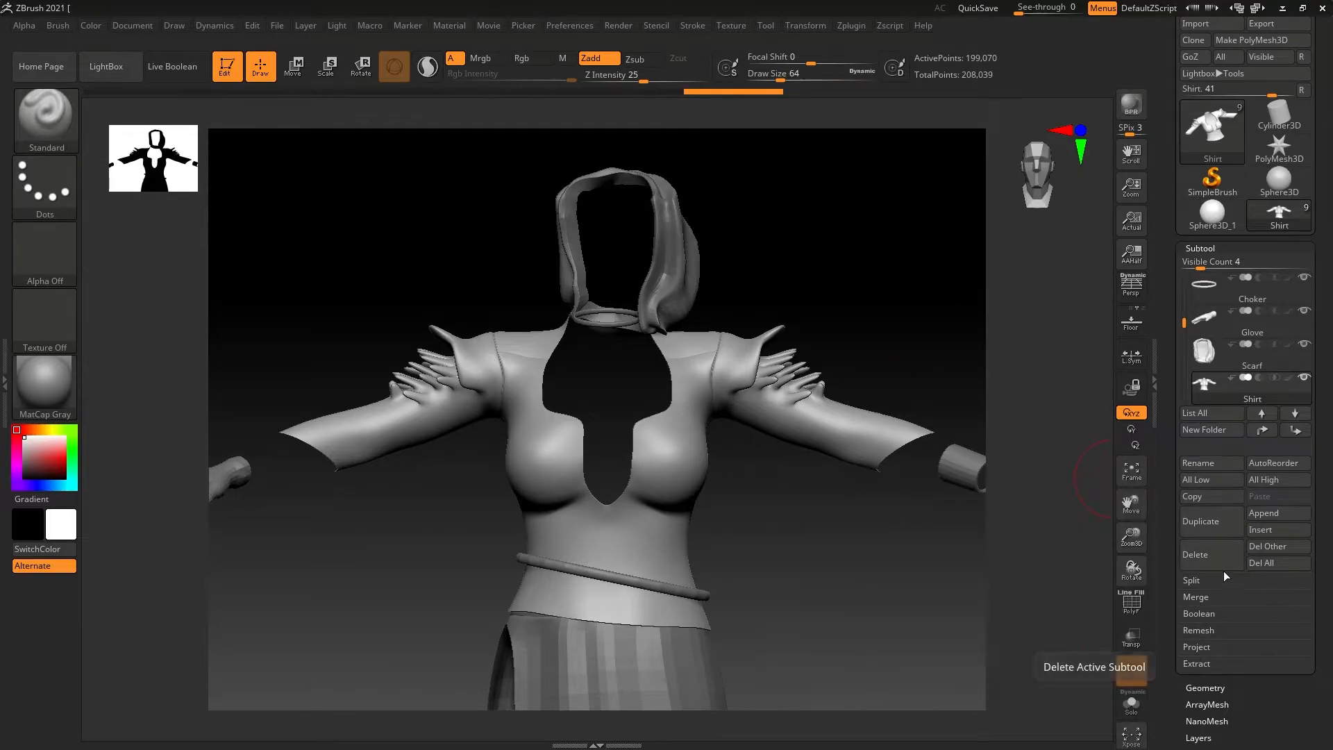
click(1219, 556)
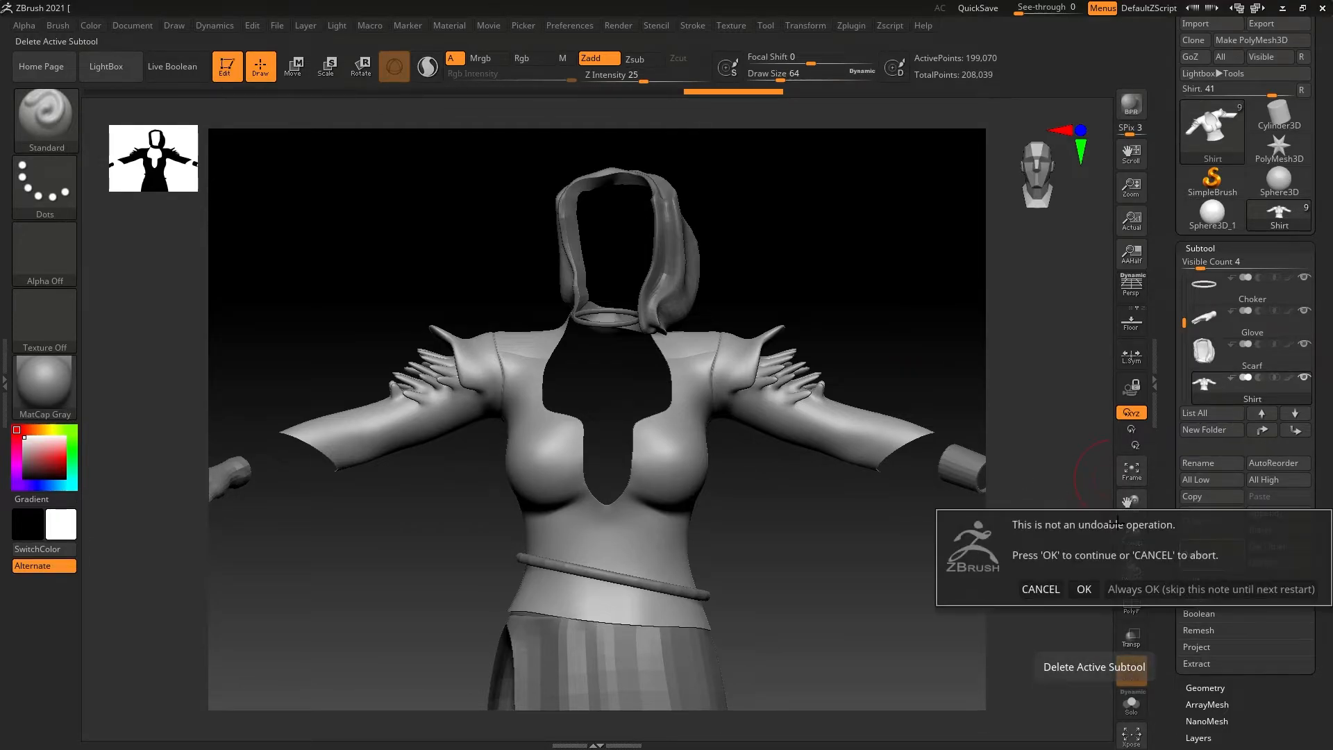
click(1084, 588)
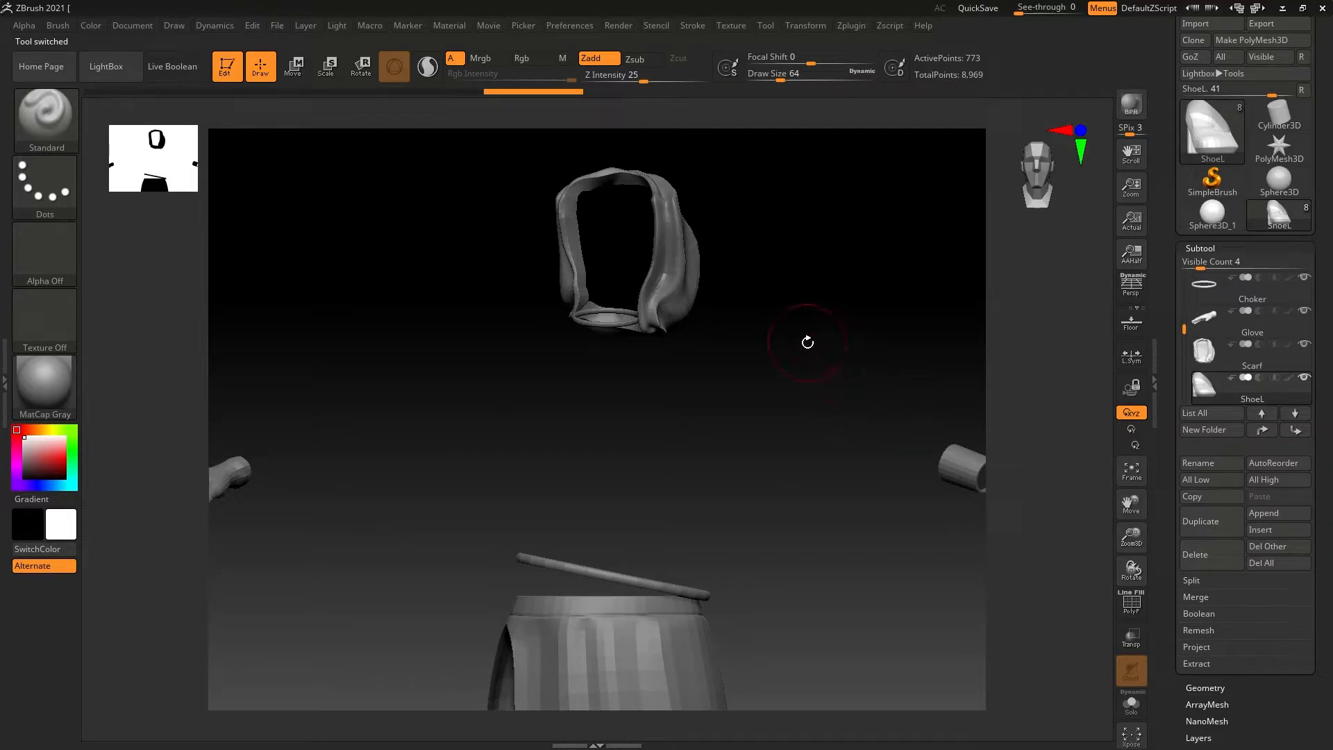
Step: Switch to the scenes folder in File Explorer and delete the Shirt OBJ and MTL files
click(1281, 10)
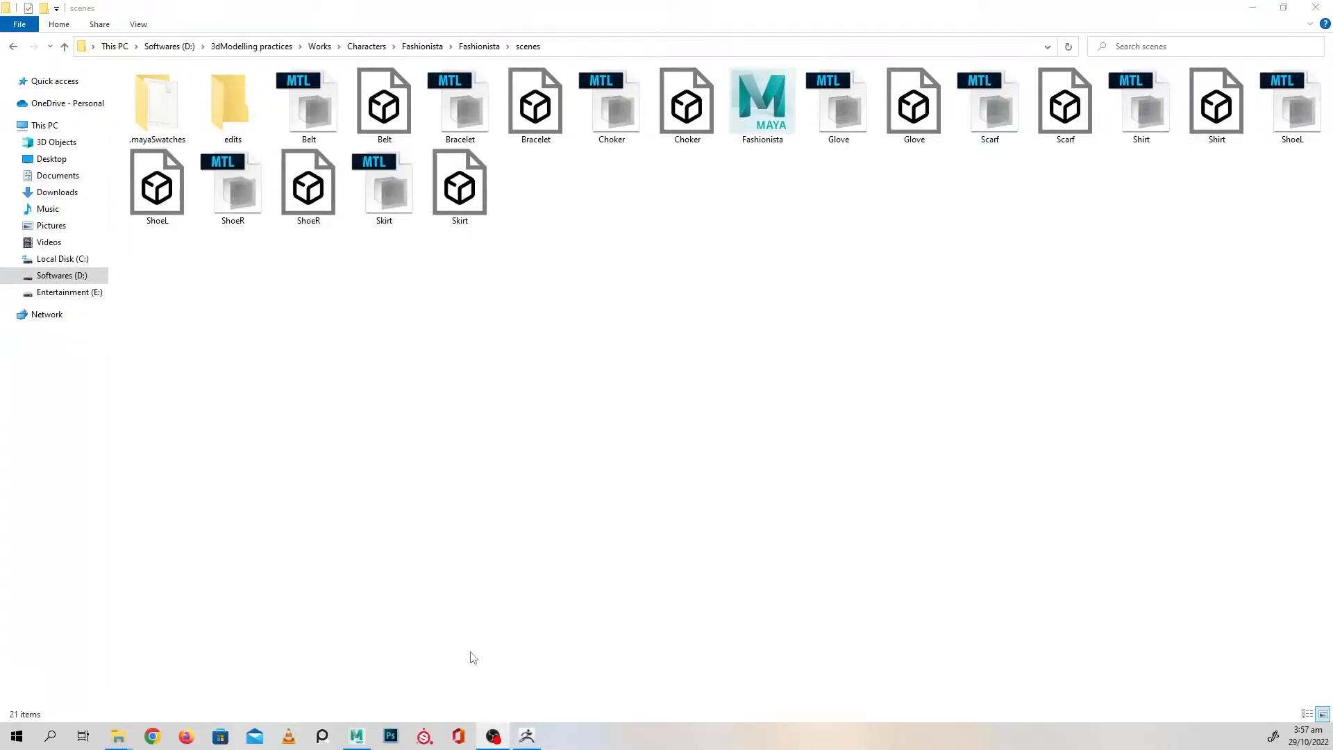
click(517, 232)
key(s)
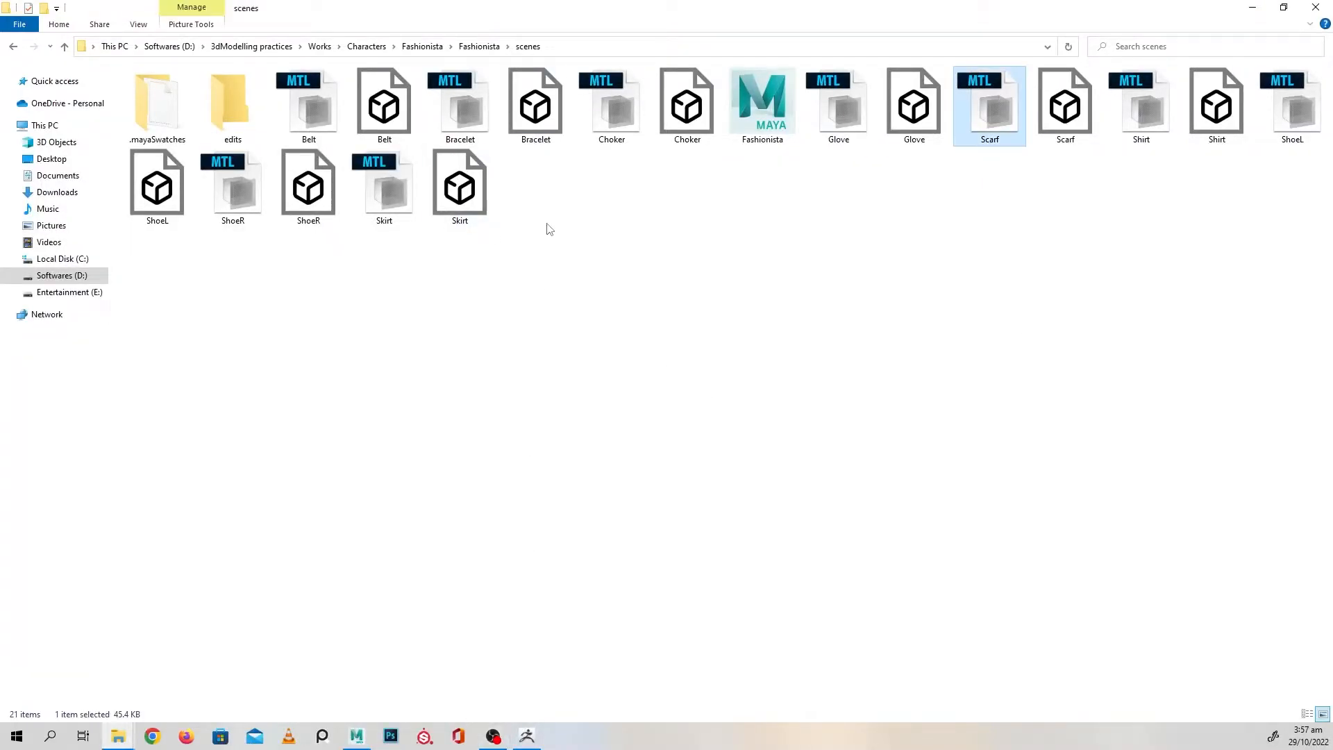
click(1225, 127)
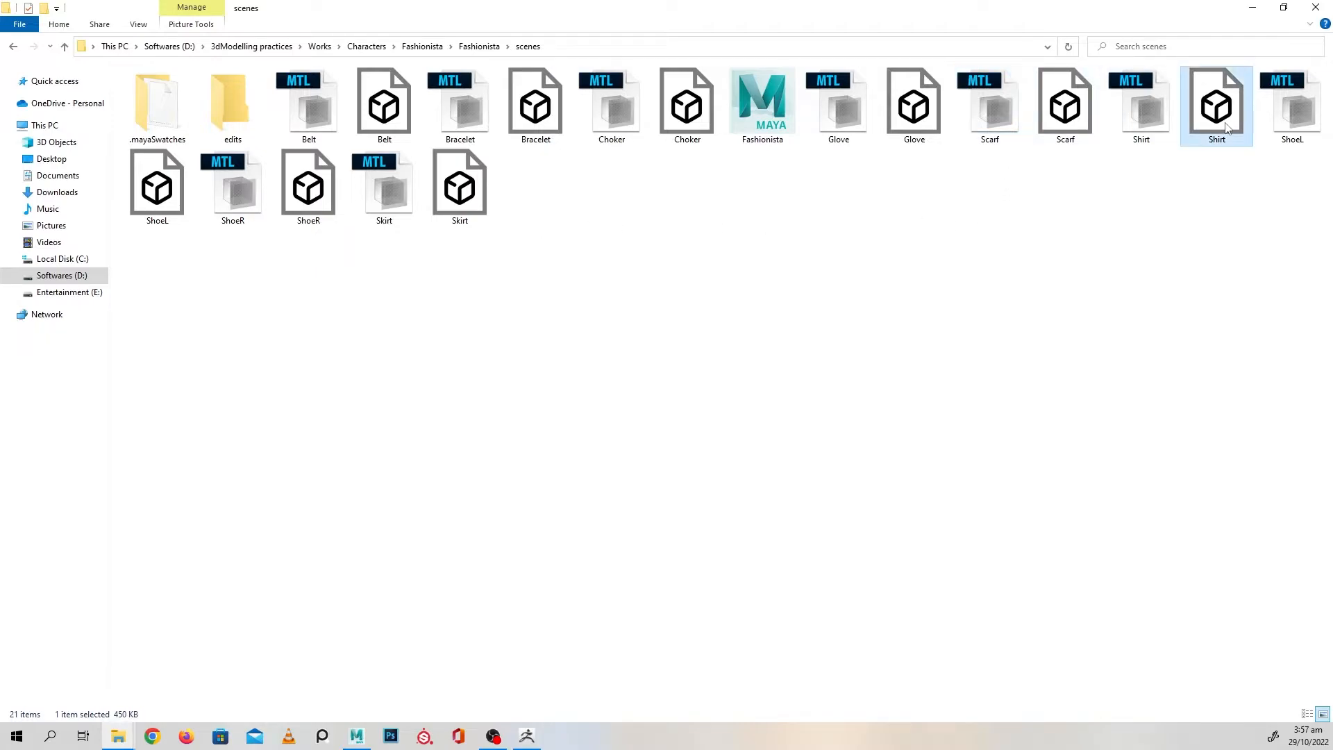
ctrl+click(1141, 125)
key(Delete)
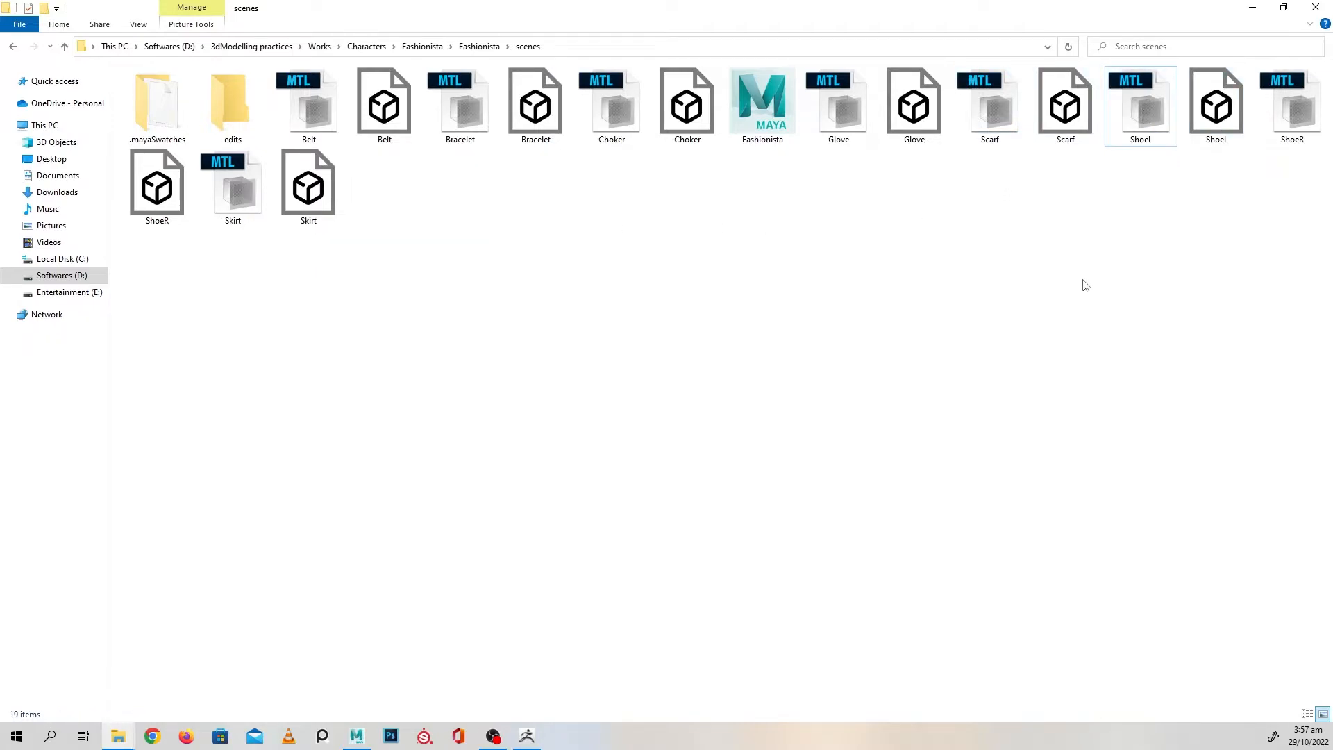
Step: Switch to Maya and smooth the Shirt mesh with 1 division
click(358, 737)
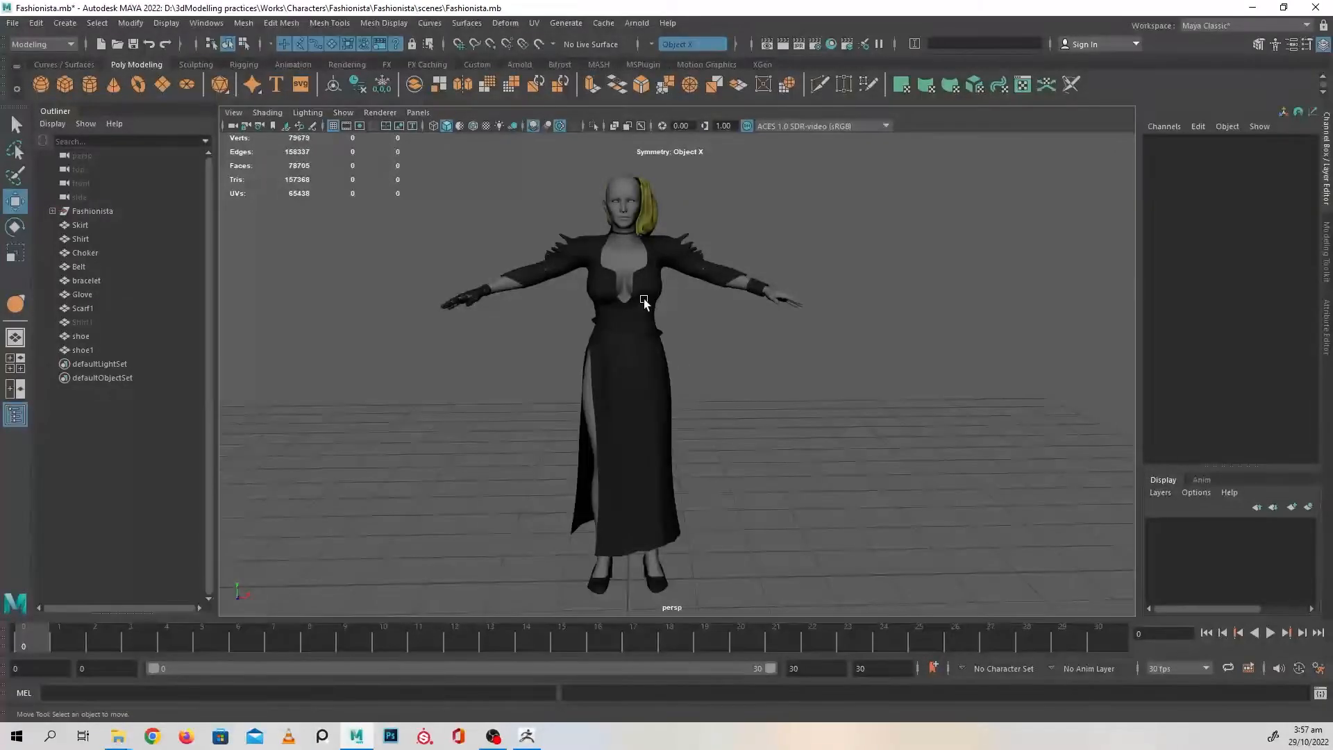
click(645, 299)
key(f)
key(1)
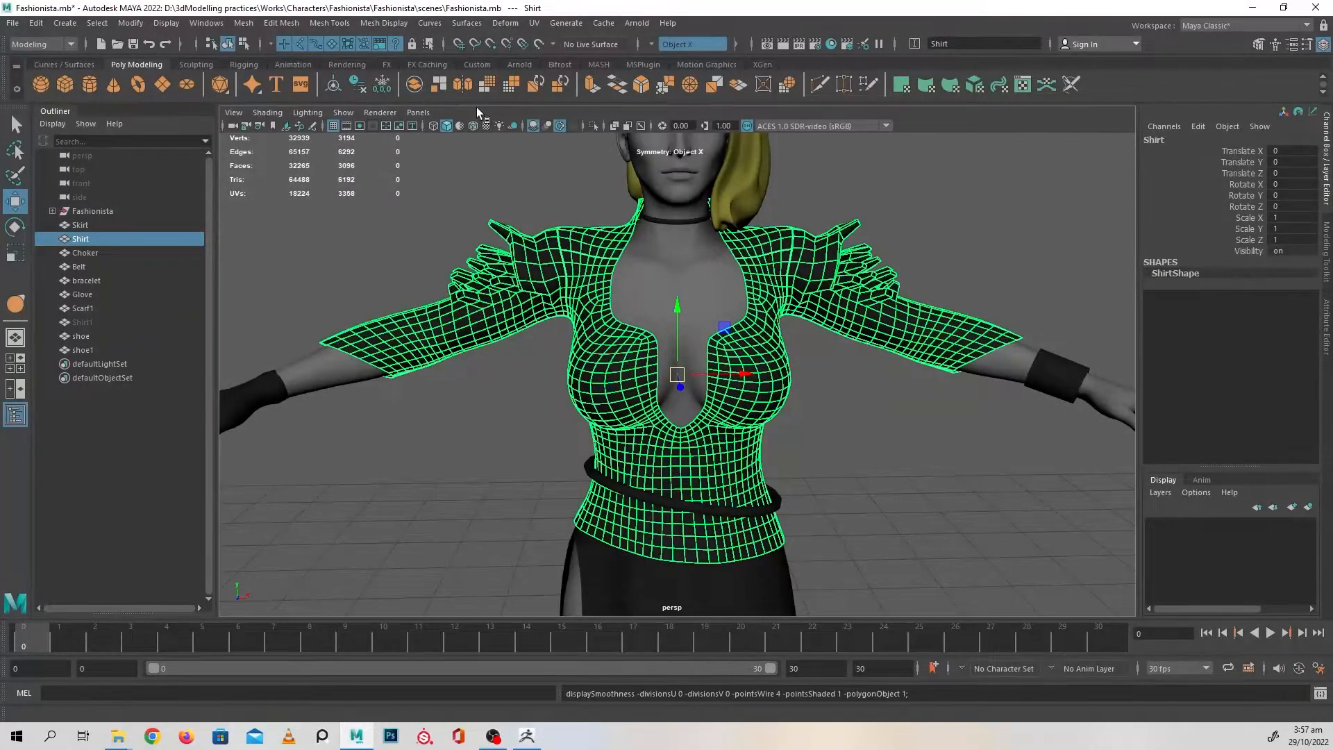
click(488, 86)
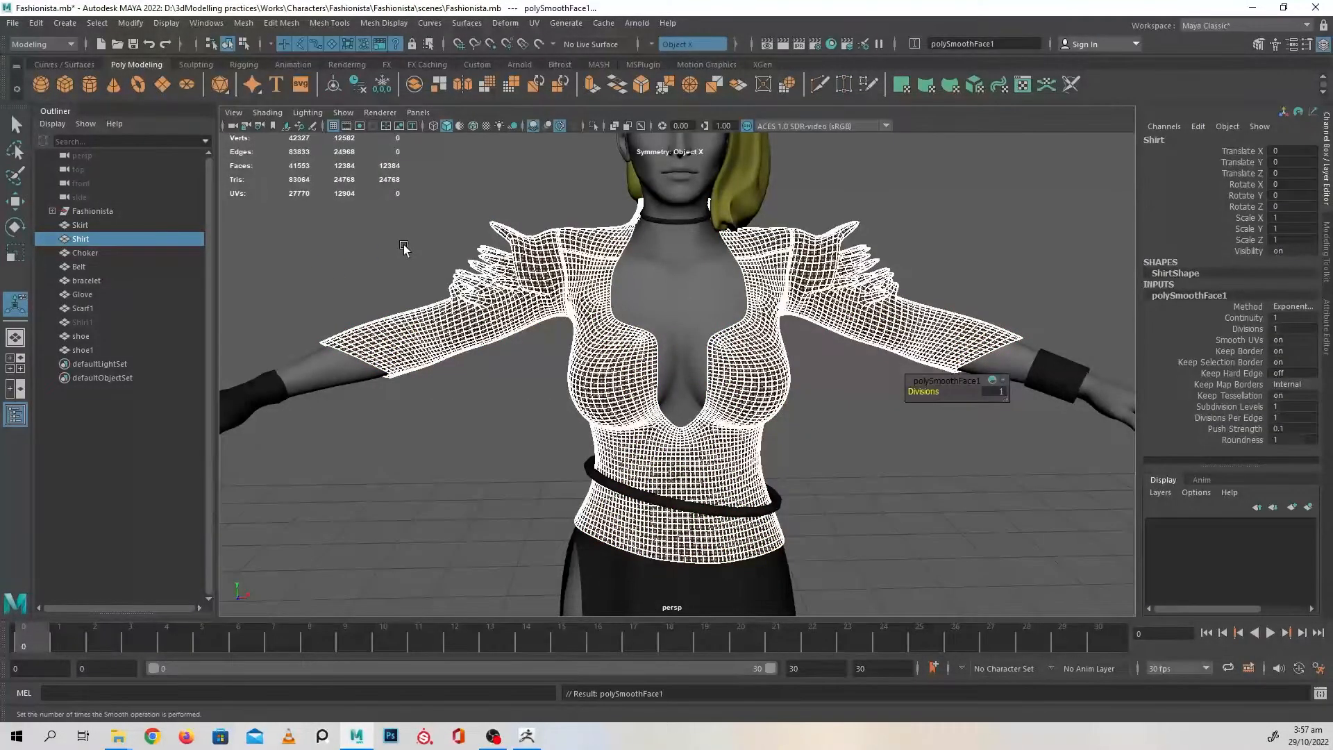
Step: Unfold all UV shells of the smoothed Shirt in the UV Editor and close the editor
click(405, 248)
click(523, 281)
click(534, 23)
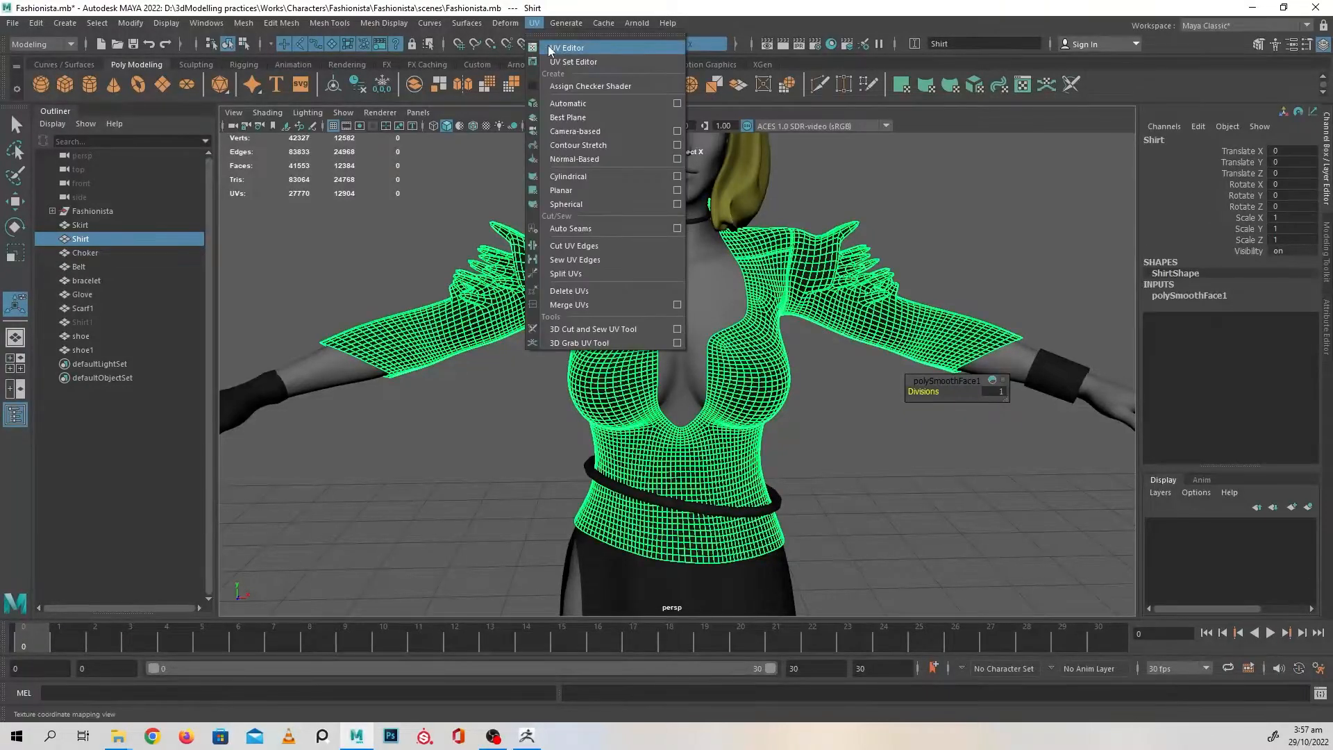
click(569, 47)
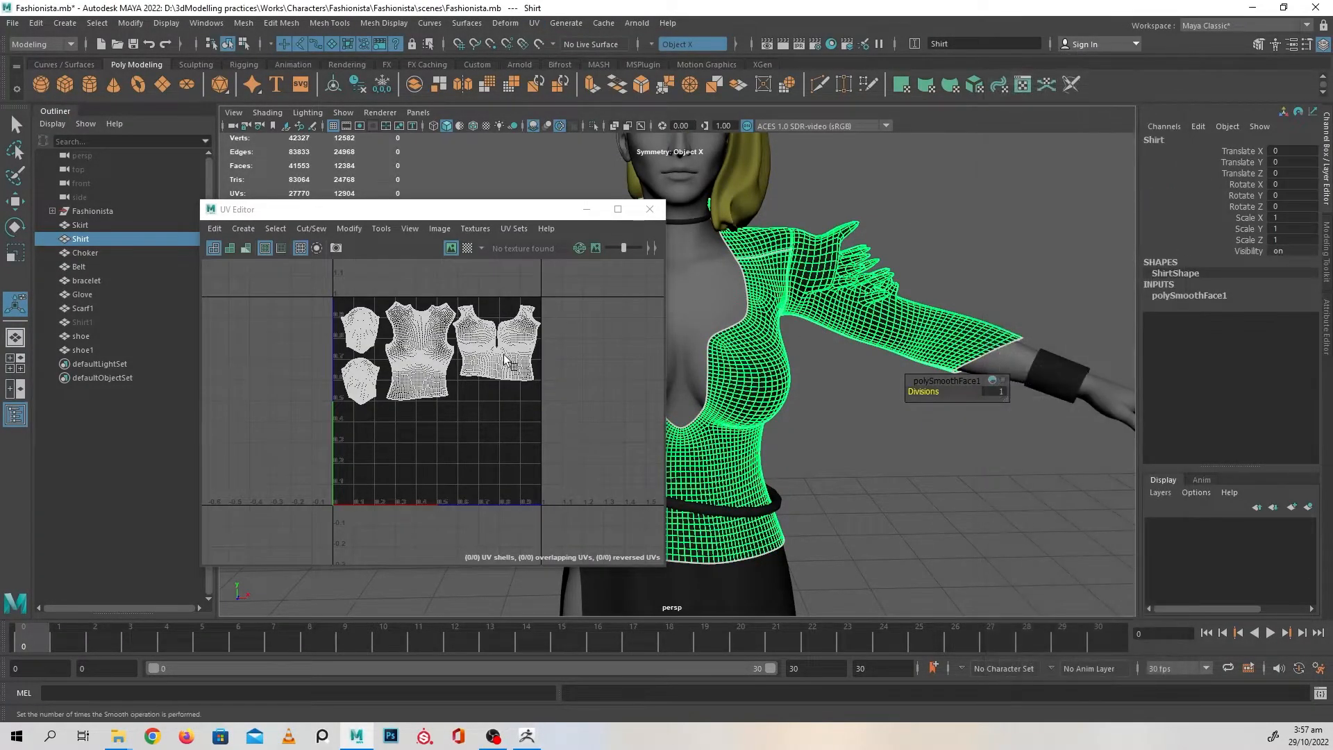
alt+middle_drag(574, 382, 577, 382)
right_drag(642, 343, 604, 324)
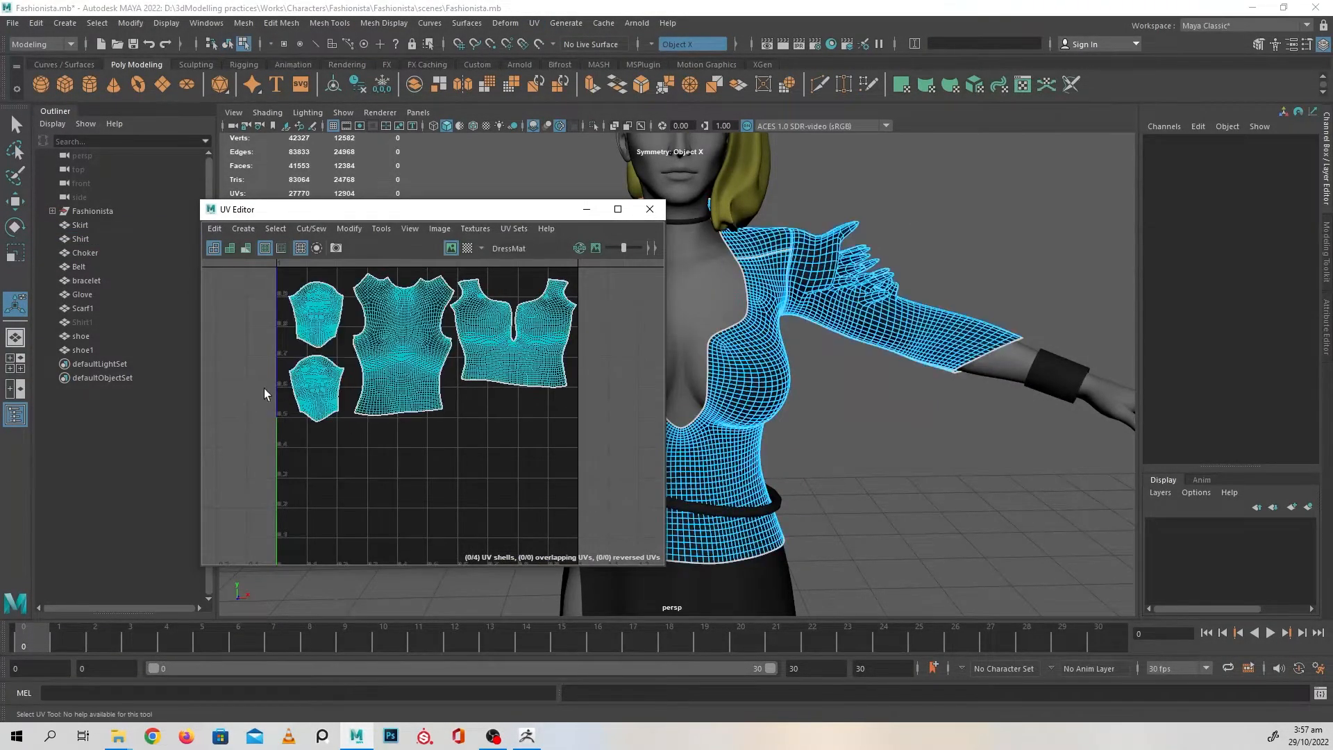
drag(261, 362, 599, 358)
right_drag(623, 328, 553, 331)
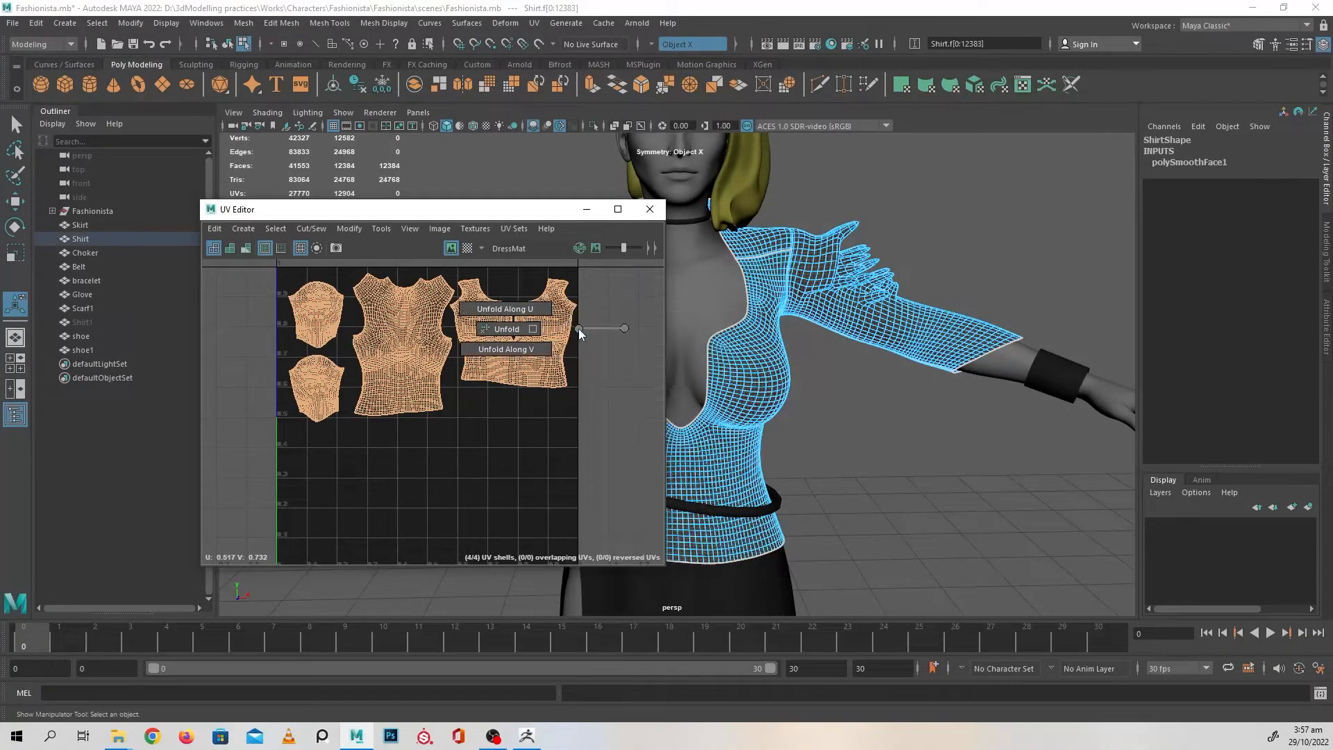
click(325, 361)
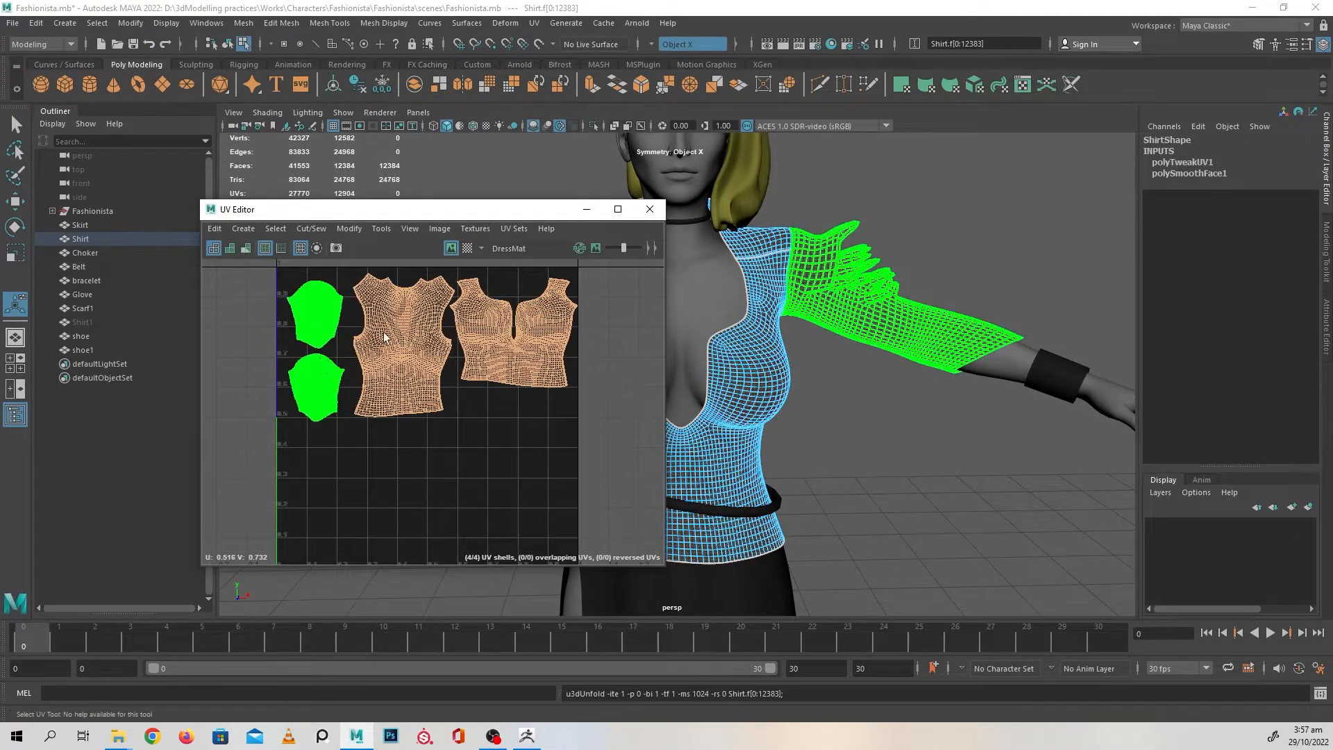
click(548, 316)
click(670, 213)
click(649, 209)
Step: Return to object mode, select the whole Shirt and delete its construction history
right_drag(760, 239, 855, 178)
click(855, 173)
click(784, 259)
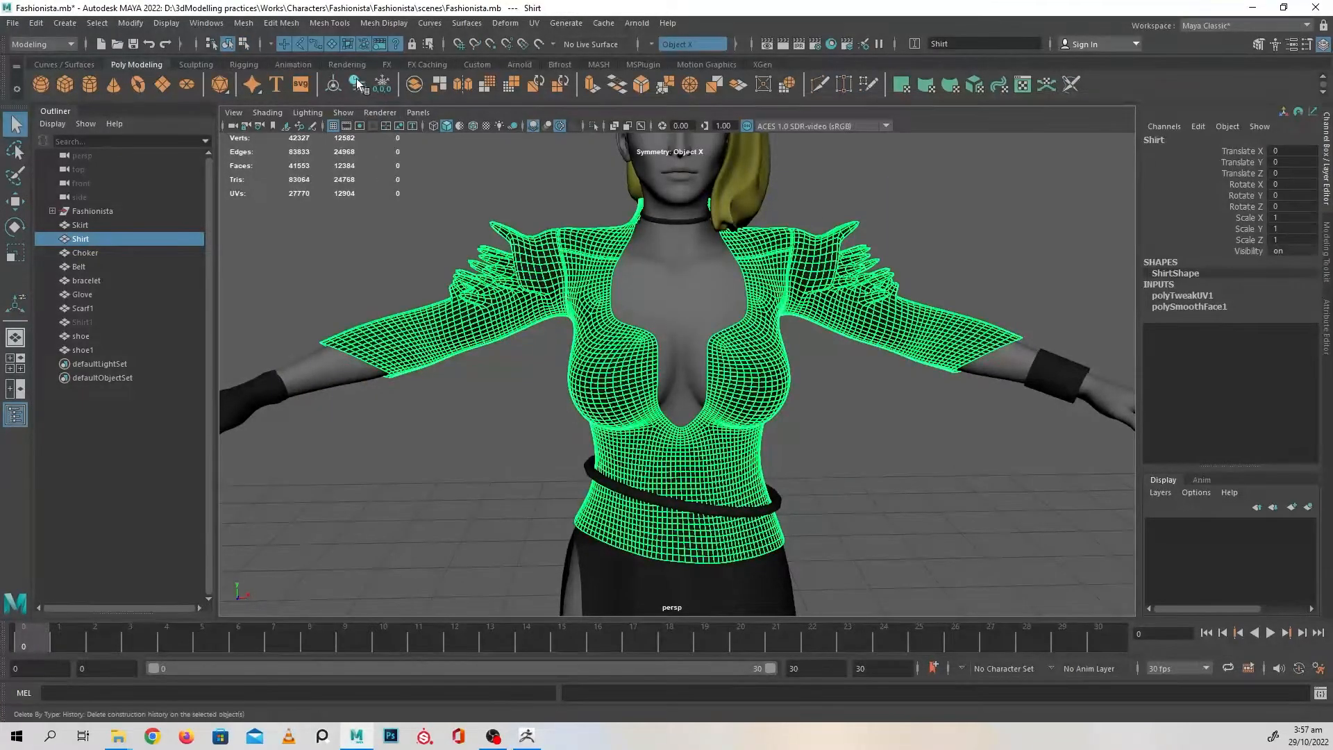
key(alt+shift+d)
Step: Export the selected Shirt to the scenes folder as an OBJ file named Shirt
click(13, 23)
click(118, 205)
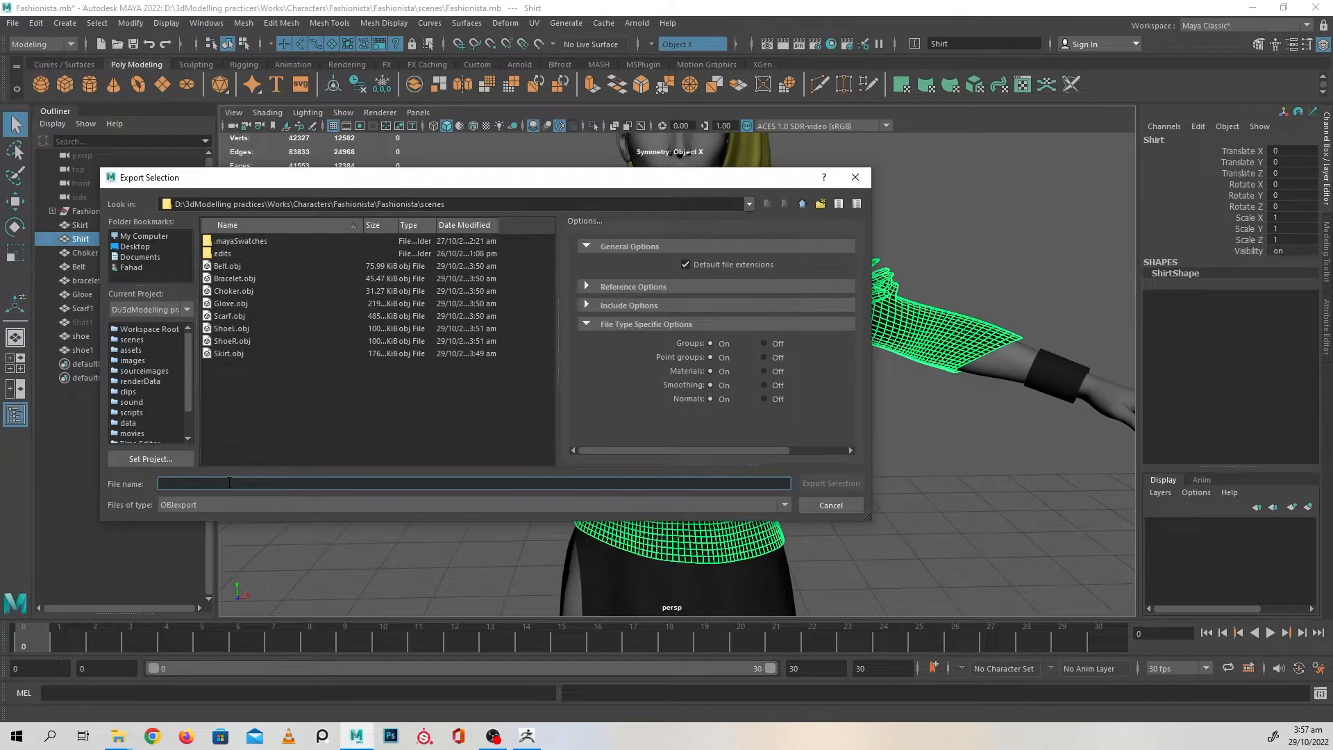
text(Shirt)
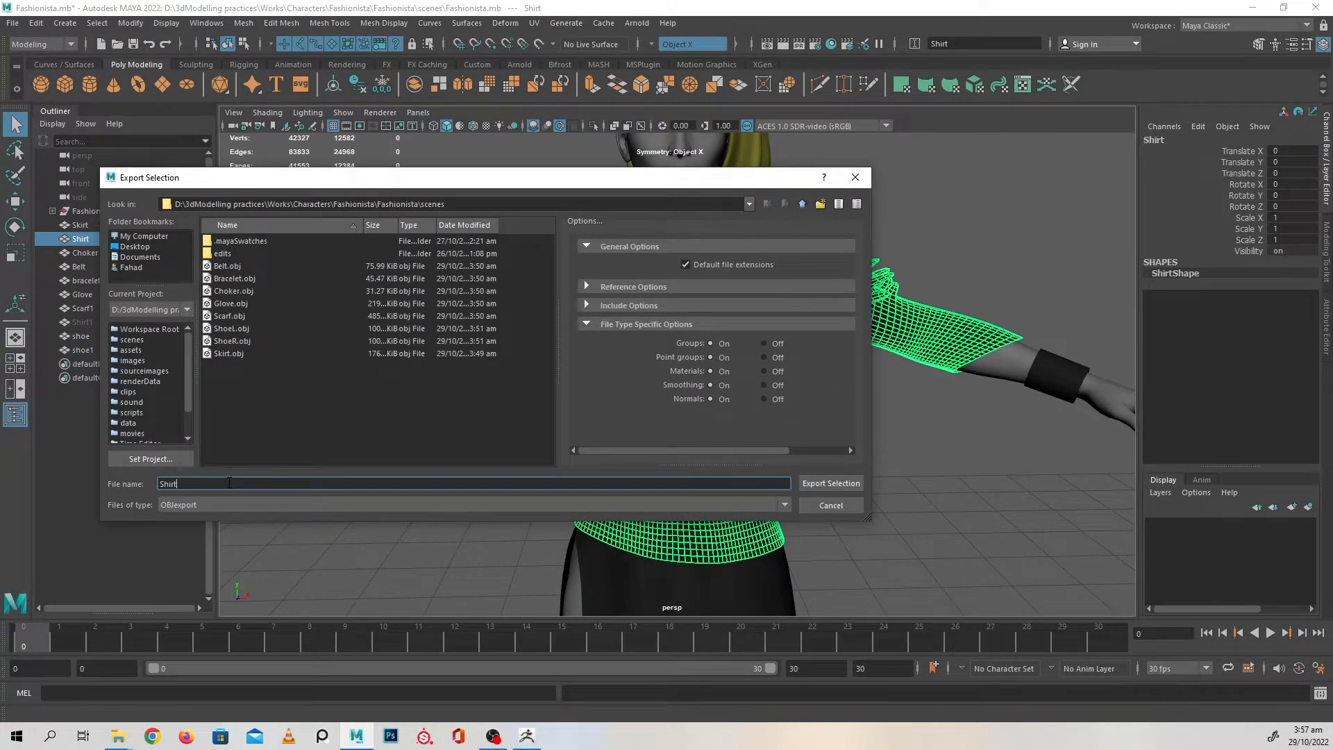
click(844, 483)
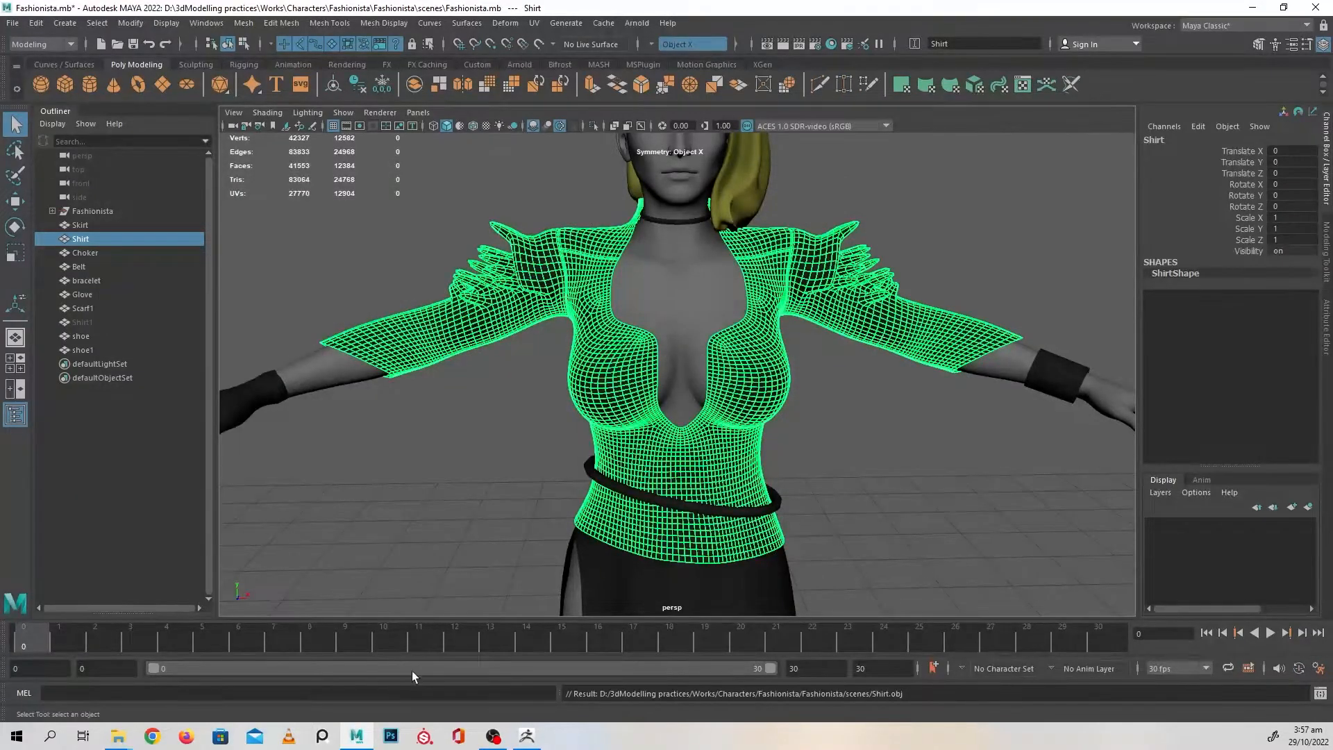
Step: Switch back to ZBrush and append Sphere3D_1 as a new subtool after ShoeR
click(527, 736)
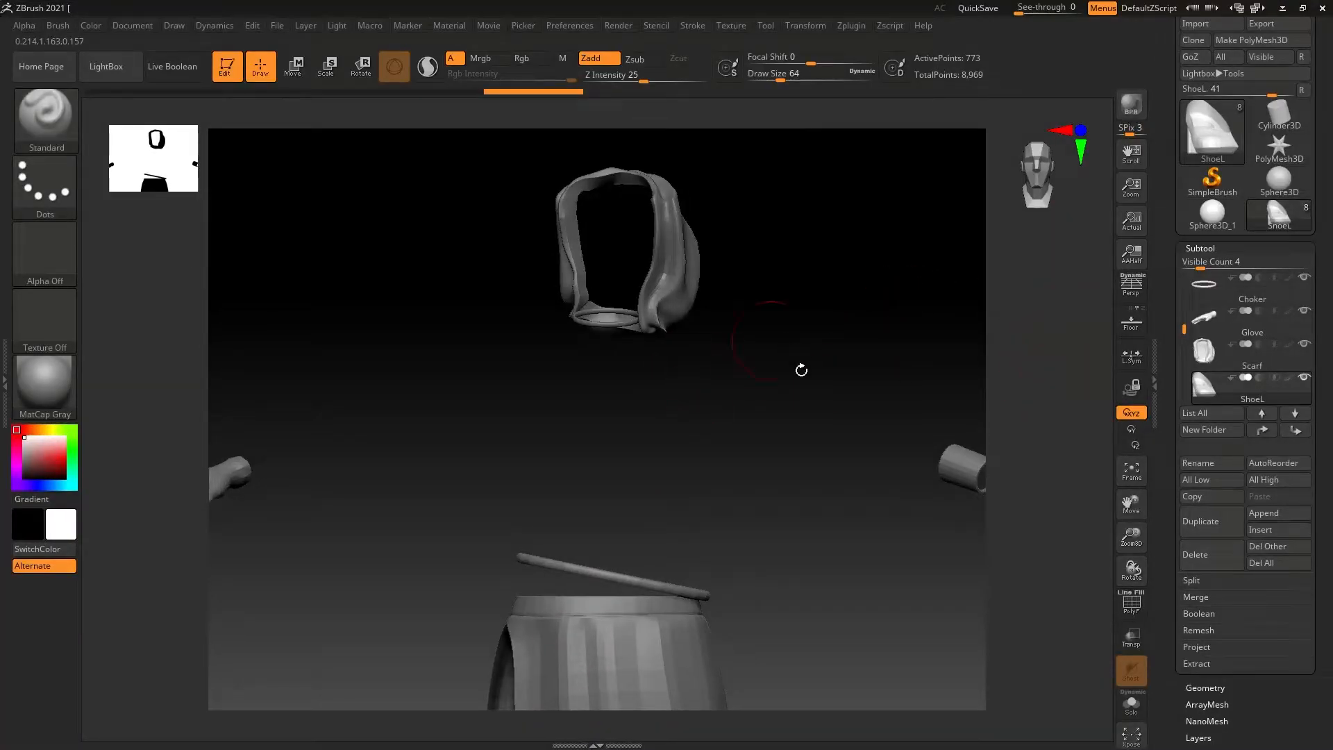
mouse_move(1327, 328)
mouse_down()
mouse_move(1328, 305)
mouse_move(1327, 318)
mouse_up()
drag(1185, 318, 1188, 359)
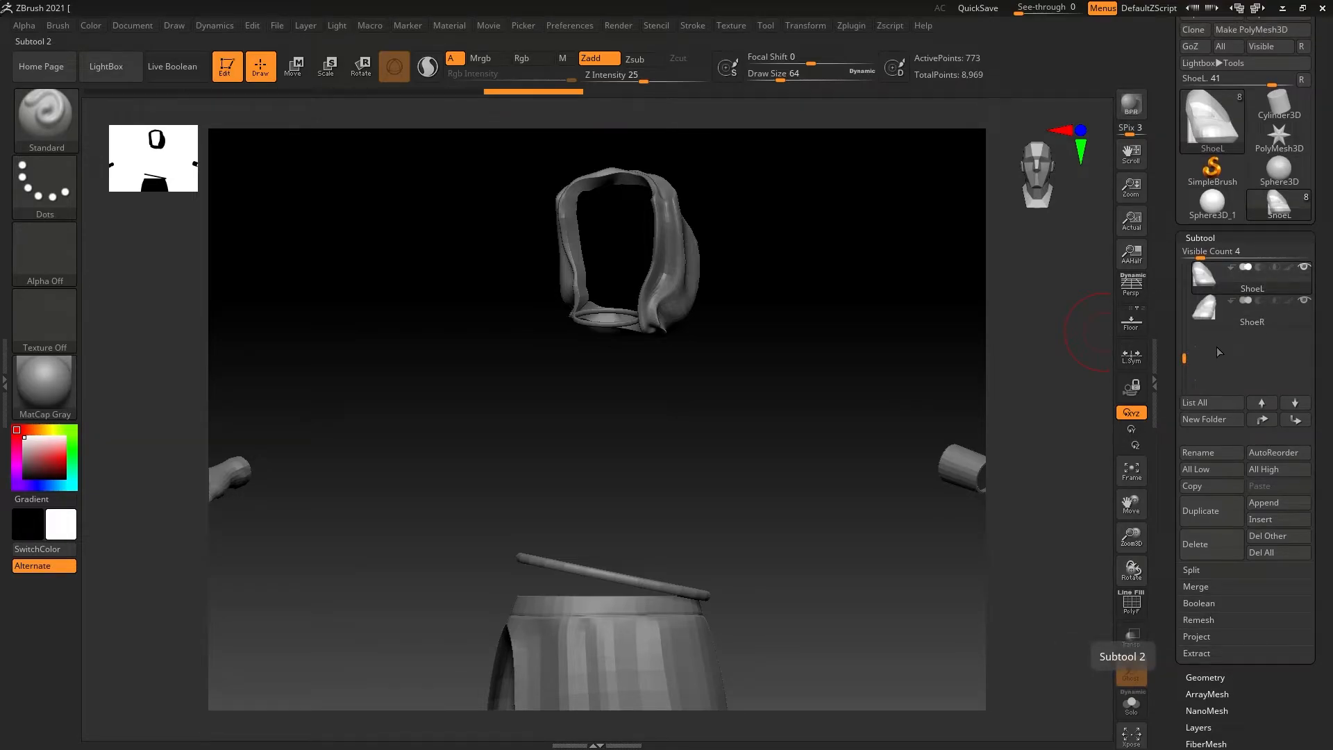
click(1276, 502)
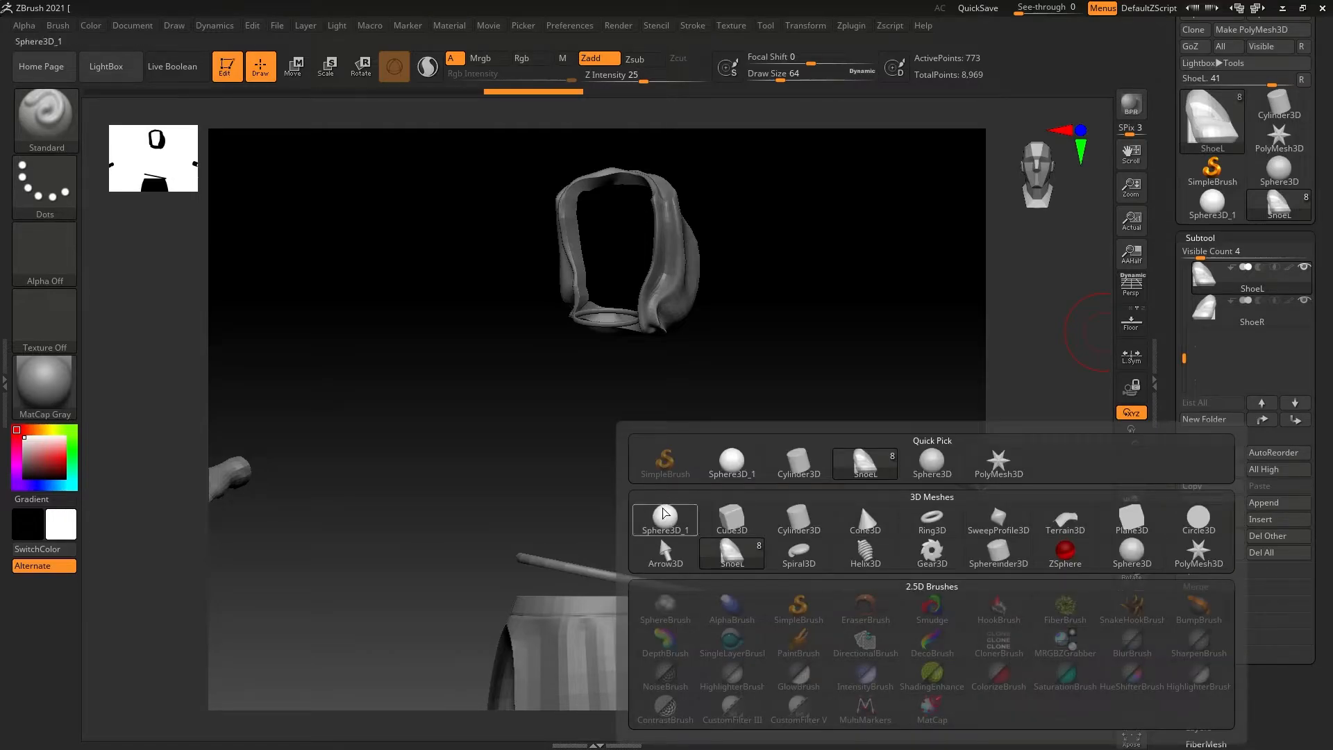
click(664, 515)
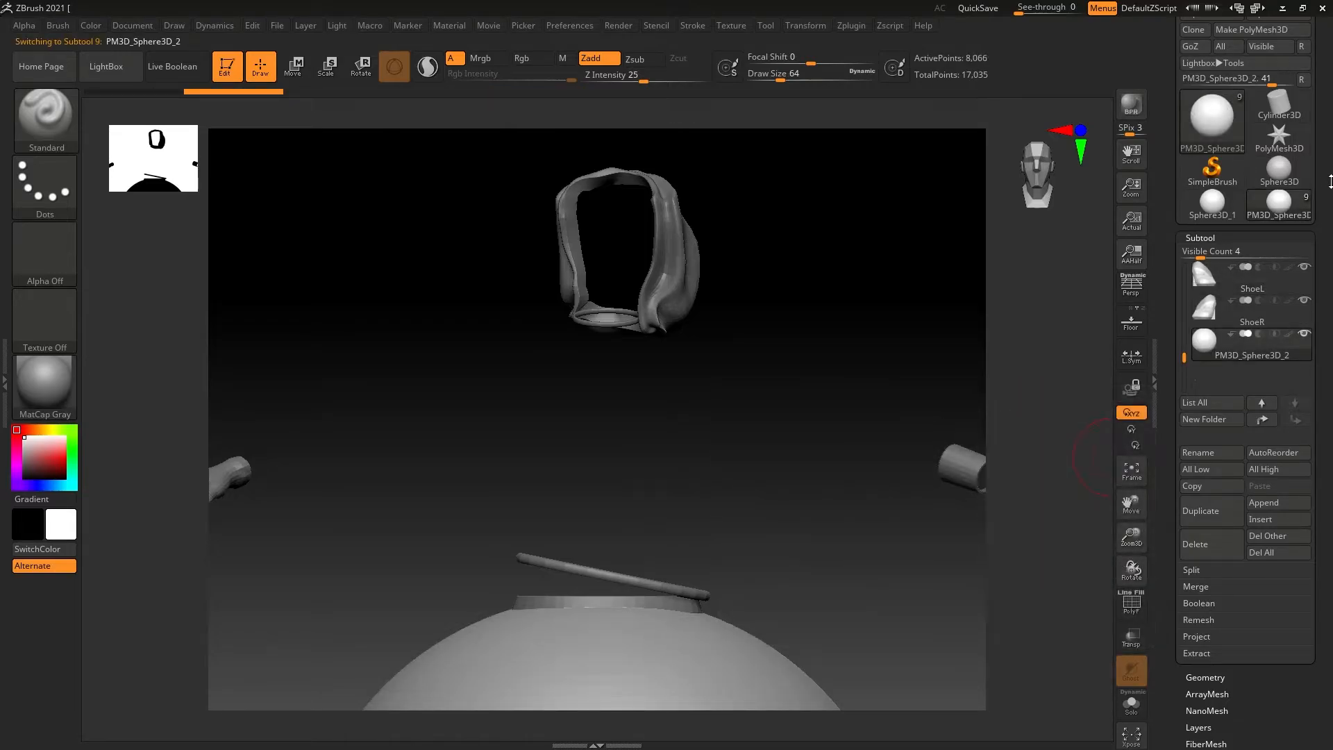
Step: Import the Shirt OBJ from the scenes folder in place of the newly appended sphere subtool
scroll(1234, 142, up, 3)
click(1206, 101)
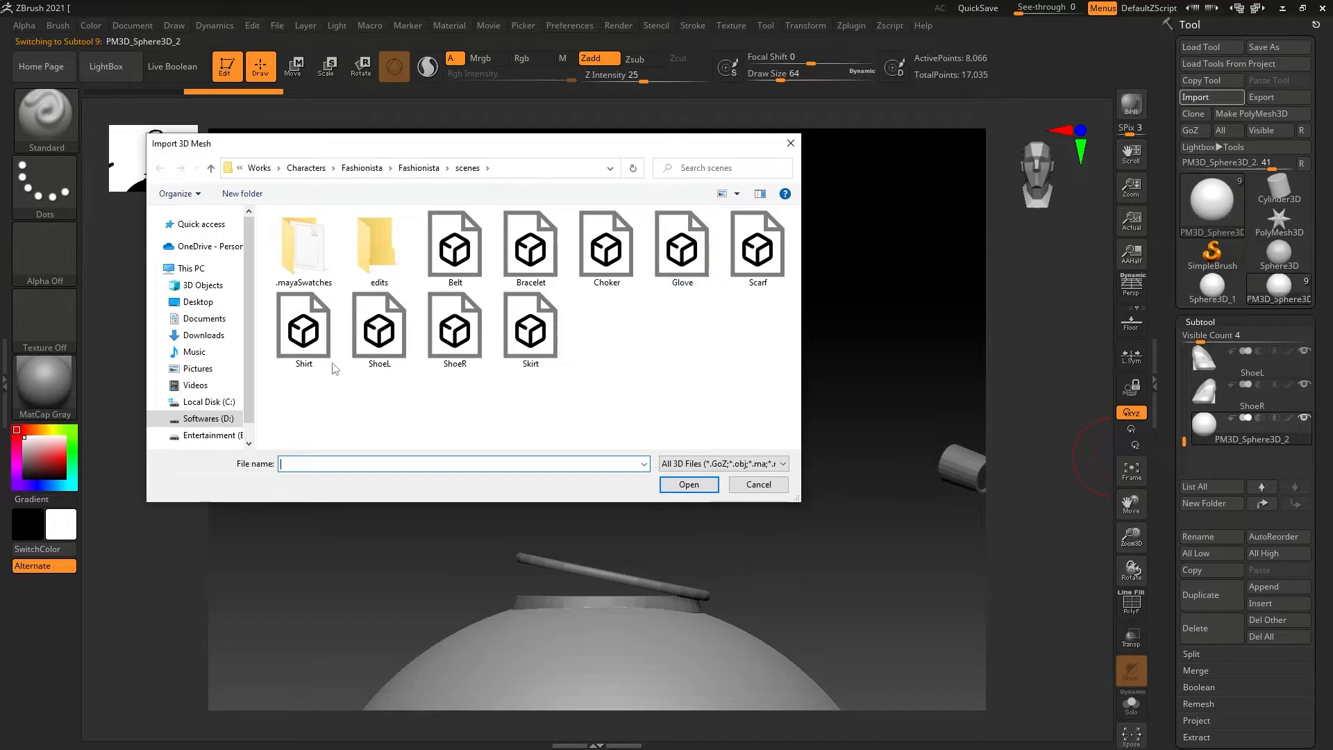
click(314, 336)
click(682, 485)
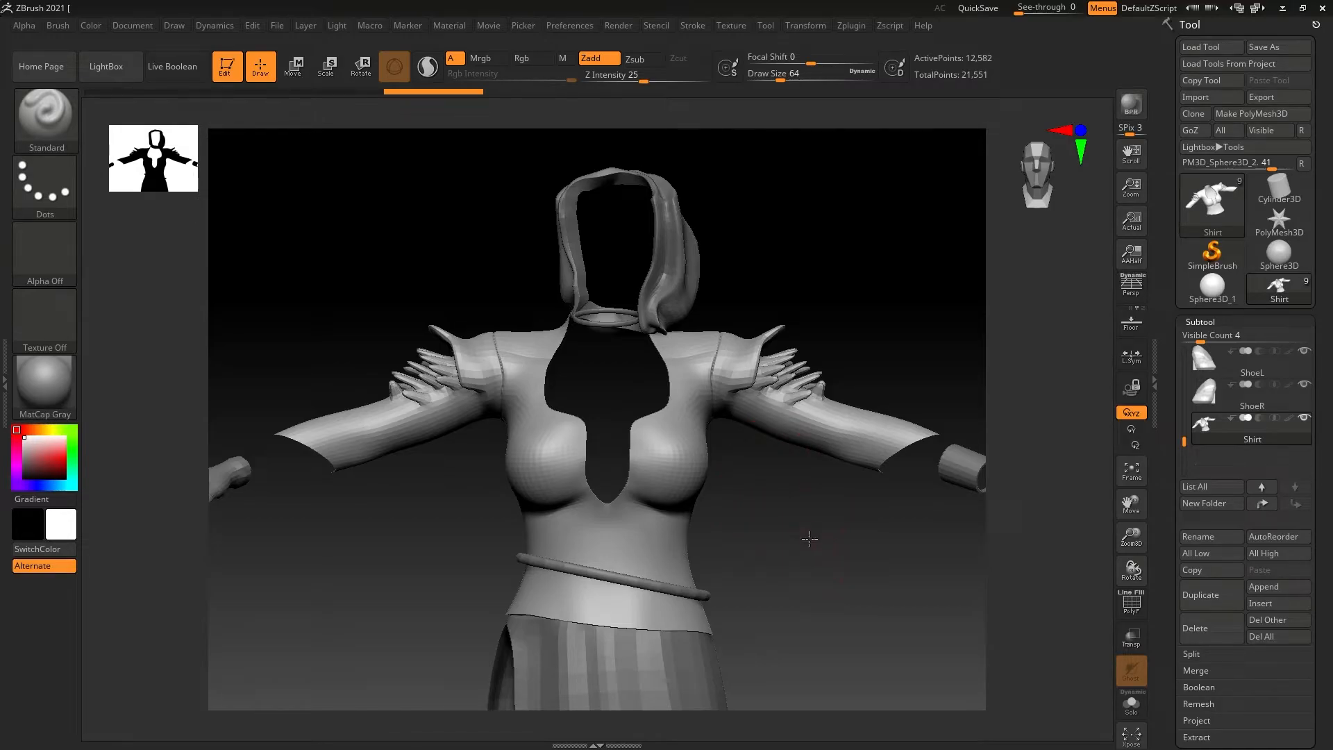
alt+drag(809, 538, 831, 457)
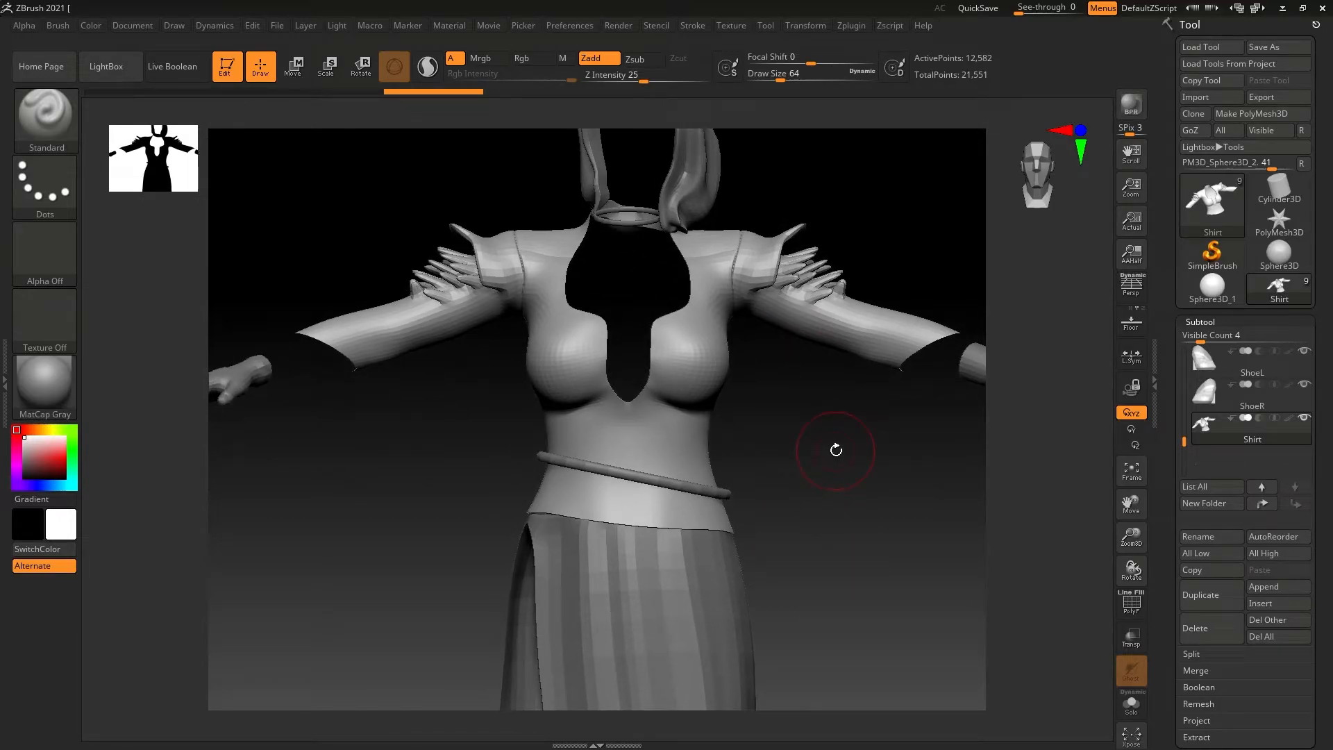
mouse_move(842, 444)
mouse_down()
mouse_move(717, 451)
mouse_move(867, 449)
mouse_up()
Step: Make the Scarf the active subtool and frame its lower folds beside the choker and shoulder
drag(1184, 441, 1184, 395)
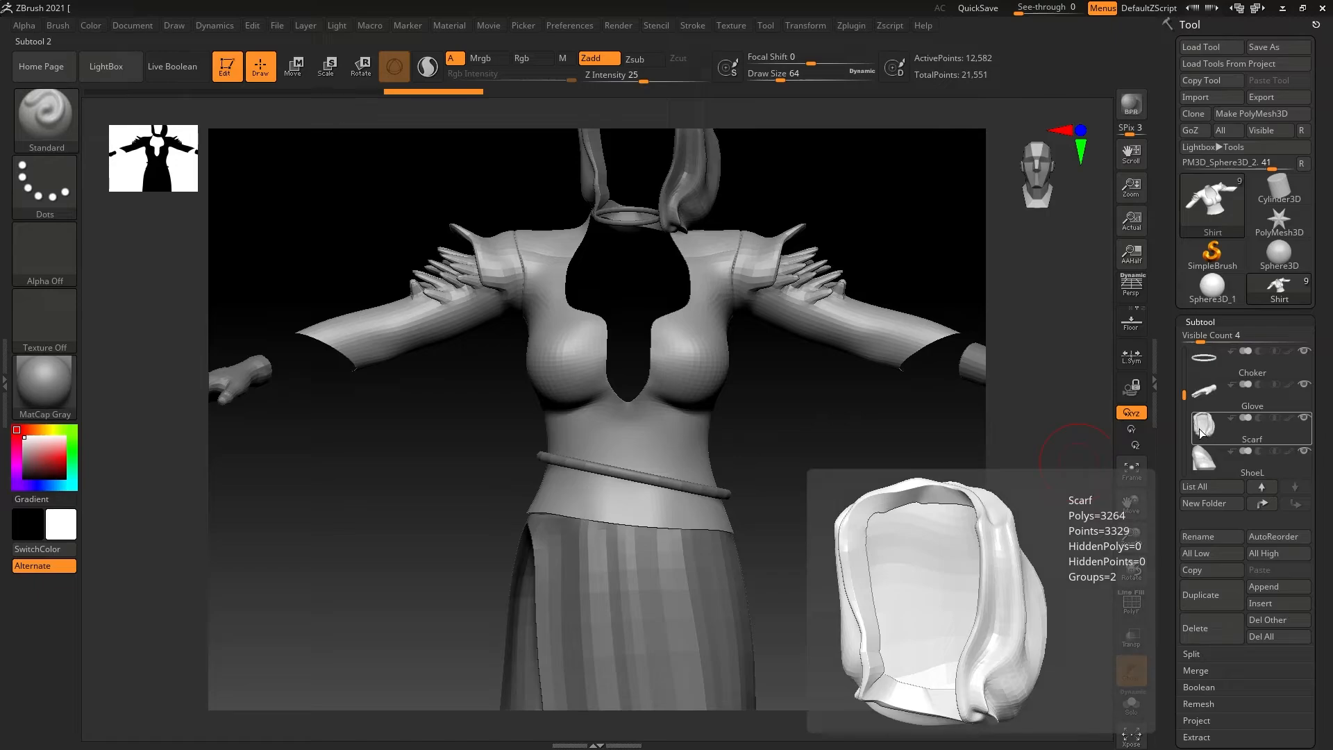
click(1200, 433)
alt+drag(881, 386, 738, 431)
mouse_move(764, 542)
alt+mouse_down()
mouse_move(783, 449)
mouse_move(821, 560)
mouse_move(872, 529)
mouse_move(798, 531)
mouse_move(923, 533)
mouse_move(798, 533)
mouse_move(866, 535)
mouse_move(878, 559)
alt+mouse_up()
key(f)
key(space)
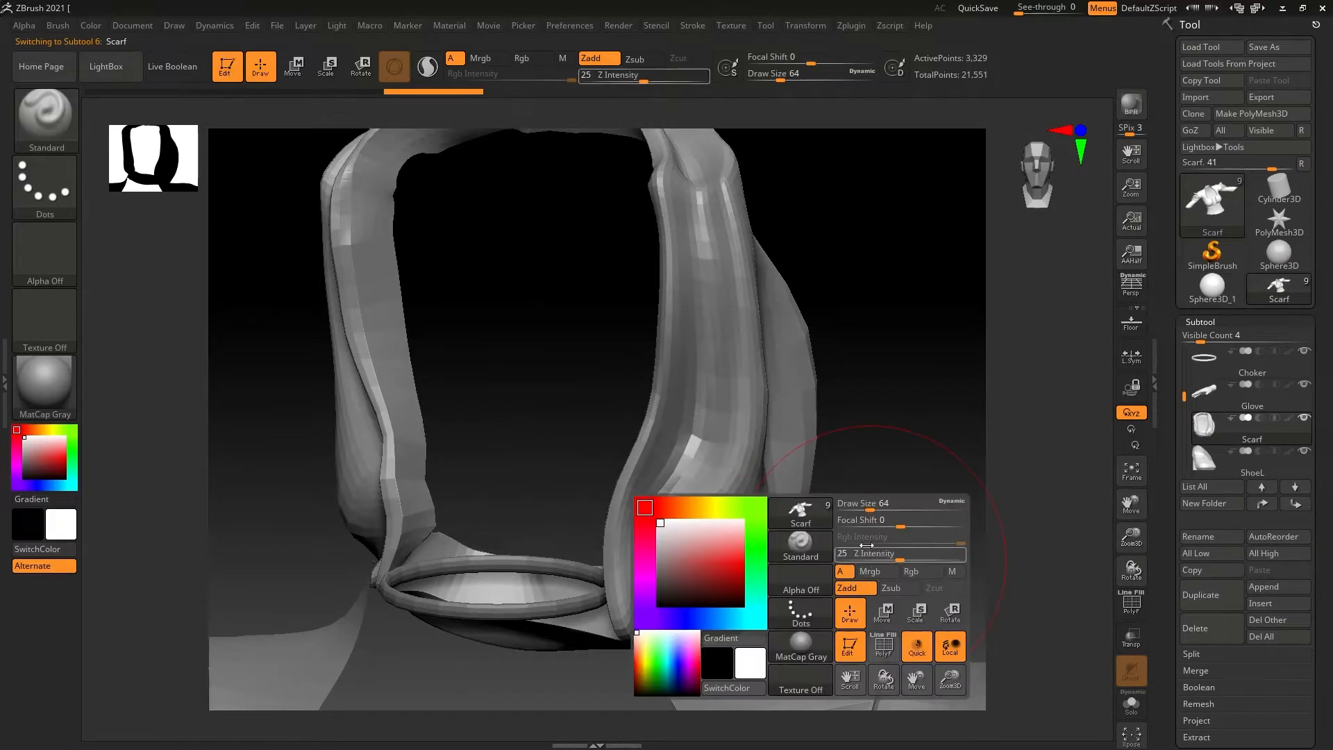
mouse_move(863, 548)
alt+mouse_down()
mouse_move(794, 449)
mouse_move(815, 461)
alt+mouse_up()
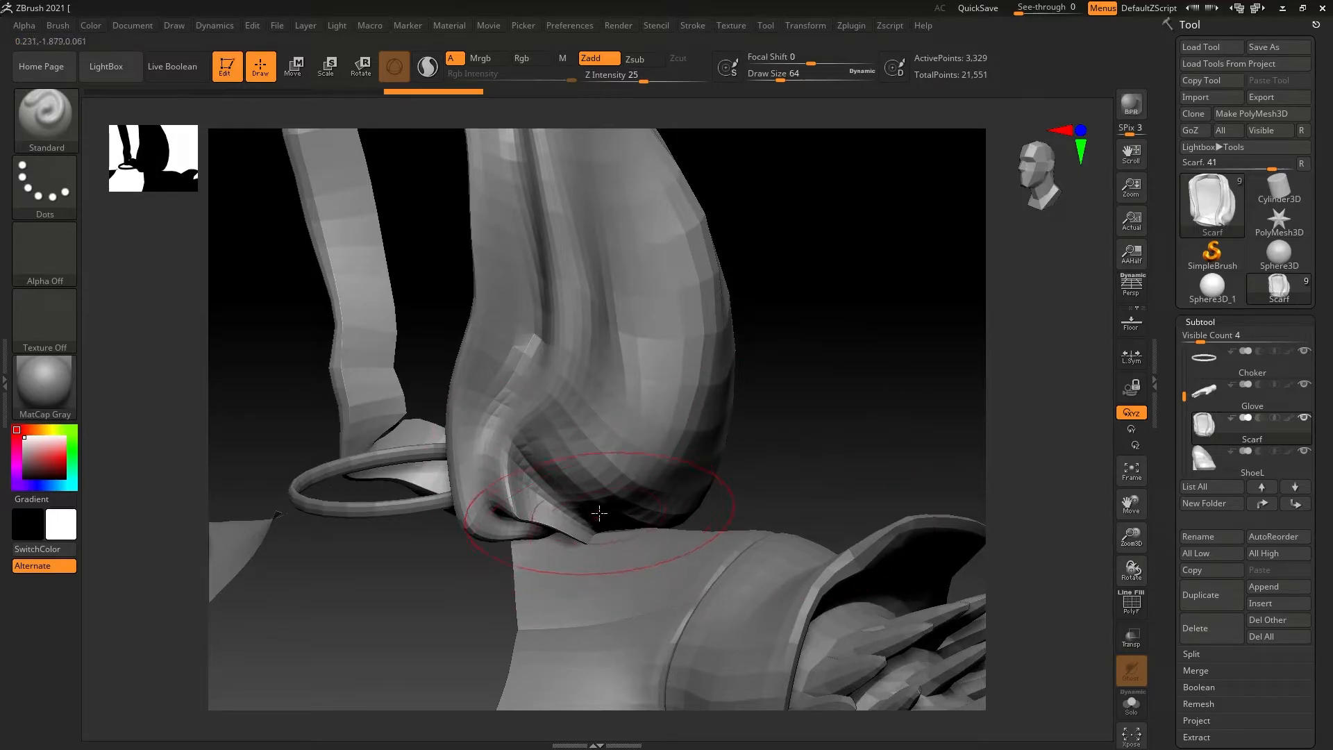
Step: With the Move brush at draw size 145, lift the Scarf's lower fold away from the Shirt's shoulder
key(b)
key(m)
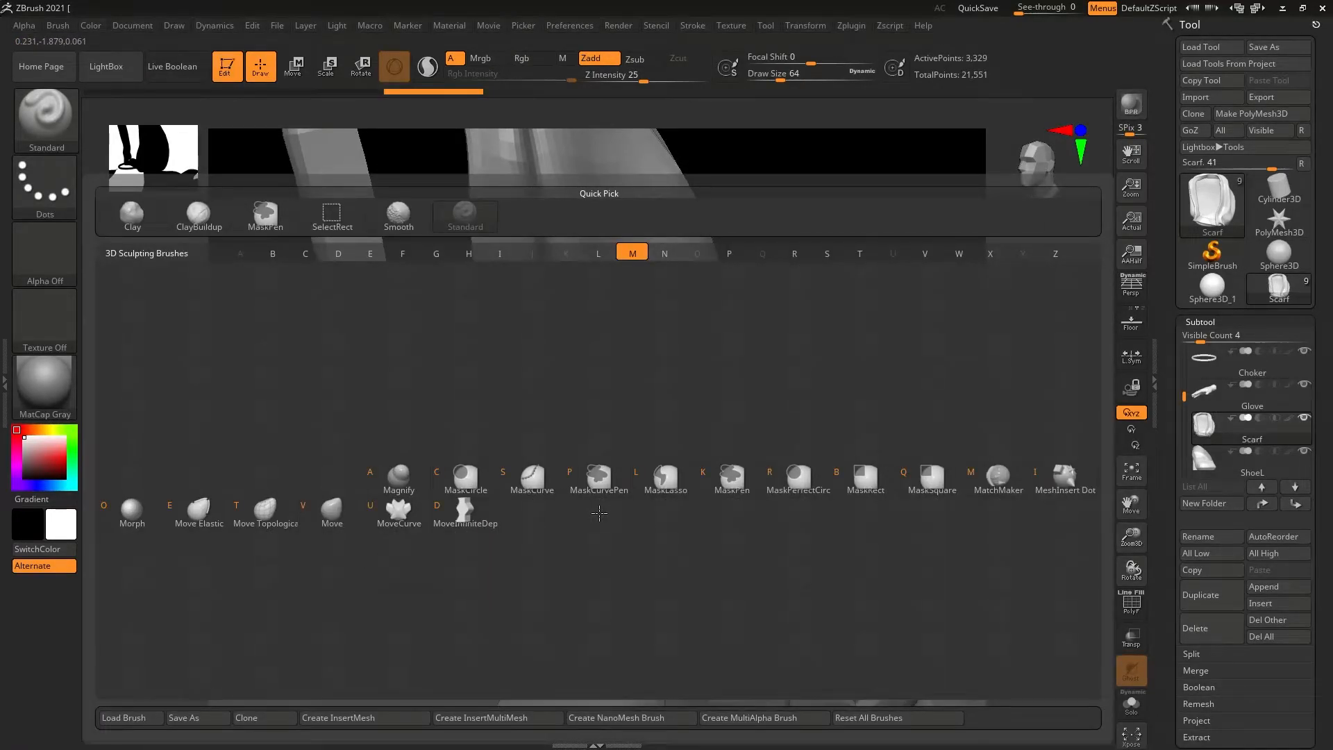
key(v)
key(b)
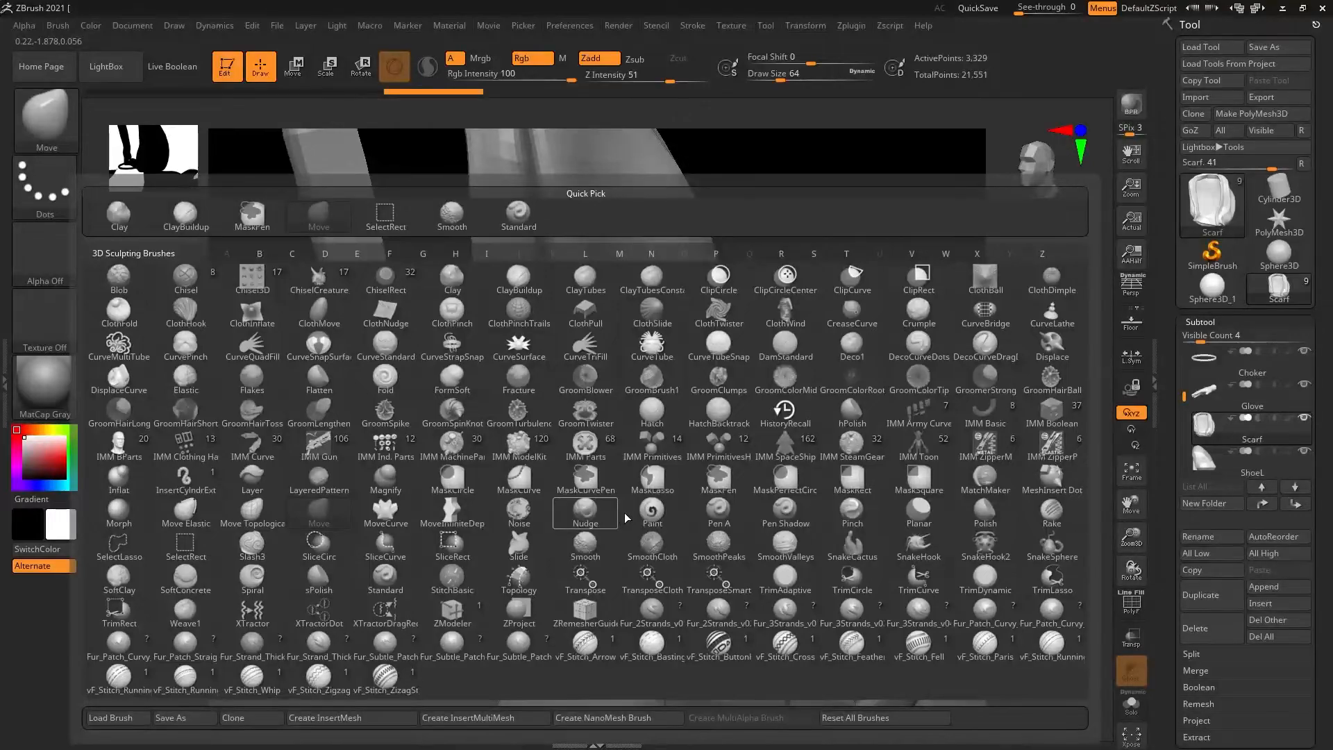
key(b)
key(l)
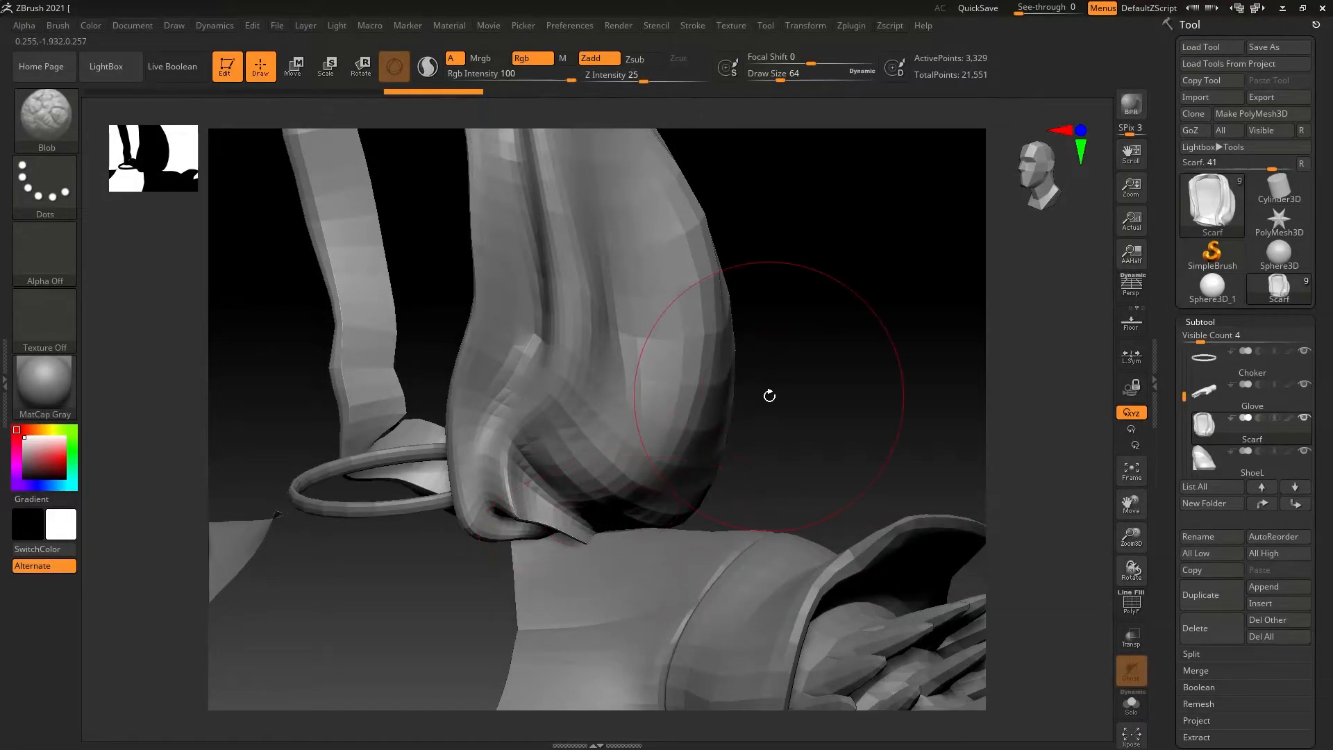
key(b)
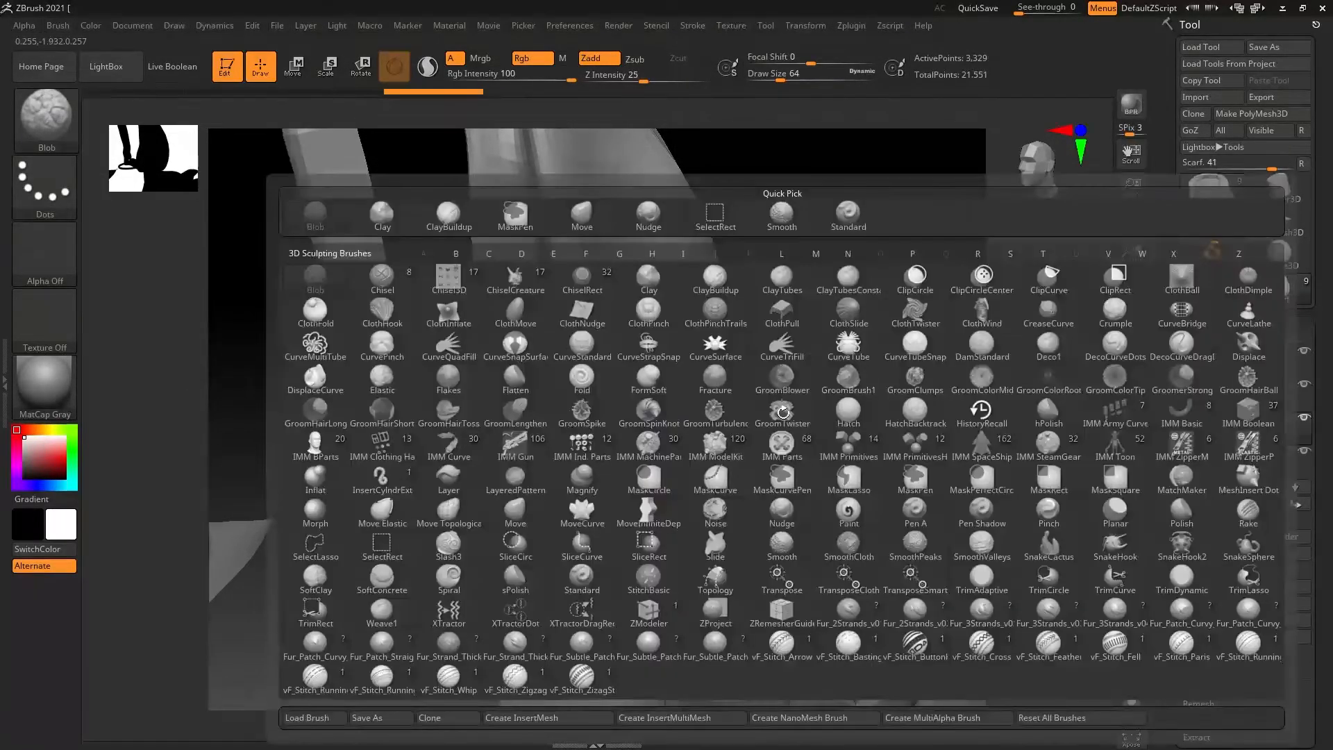
key(m)
key(v)
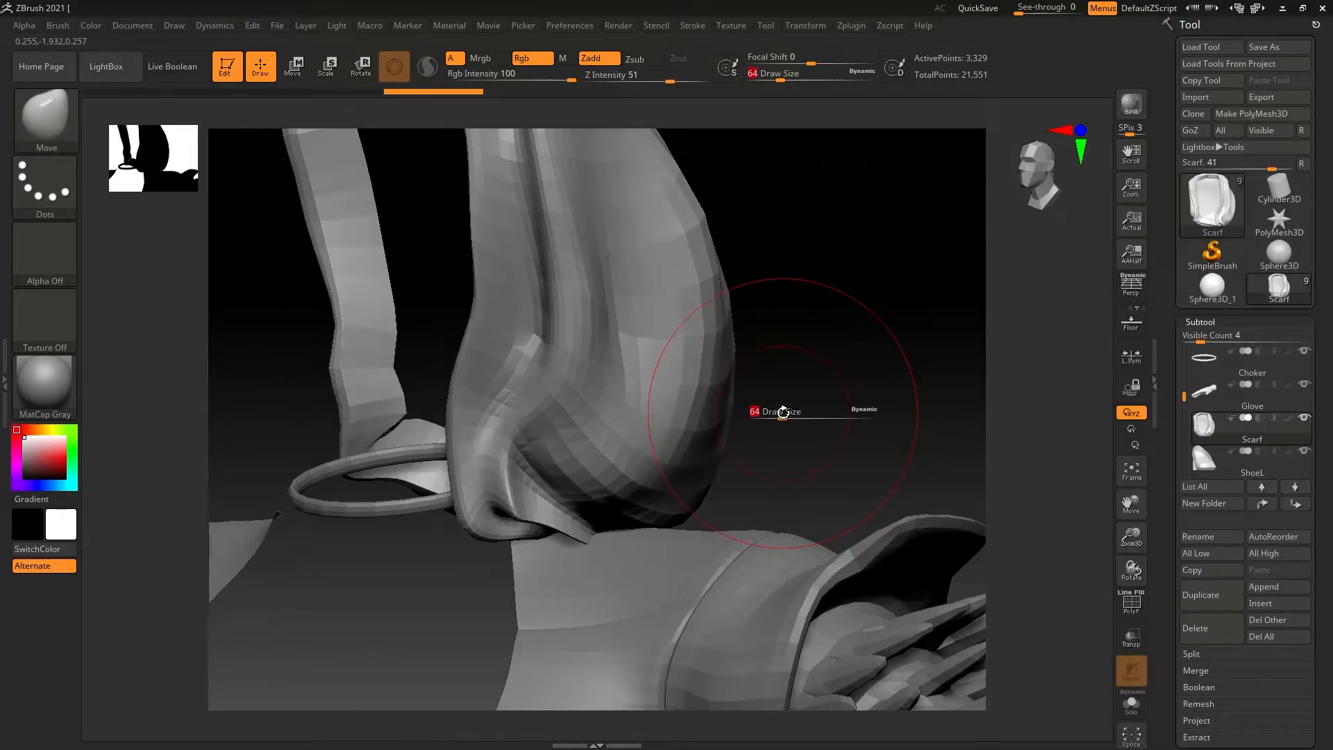
drag(782, 411, 786, 411)
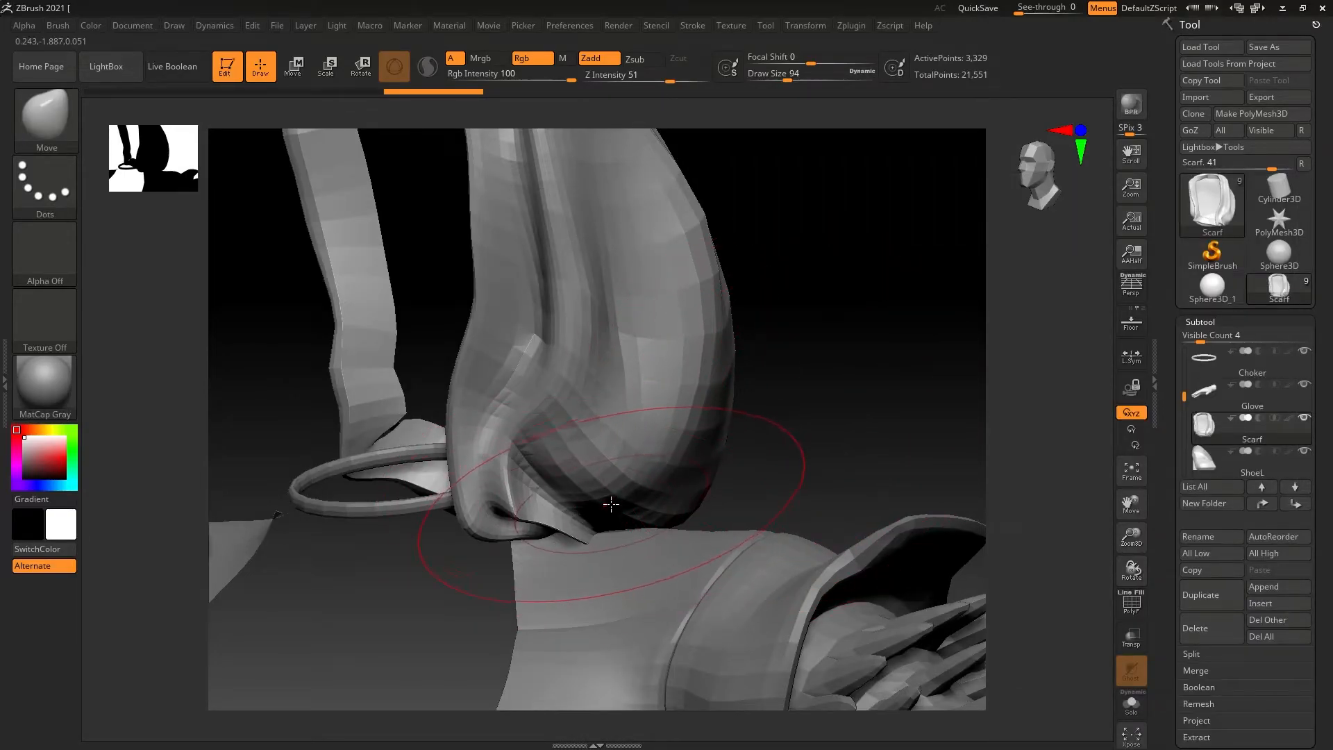
key(s)
mouse_move(611, 504)
mouse_down()
mouse_move(646, 506)
mouse_move(672, 476)
mouse_move(663, 491)
mouse_move(660, 473)
mouse_up()
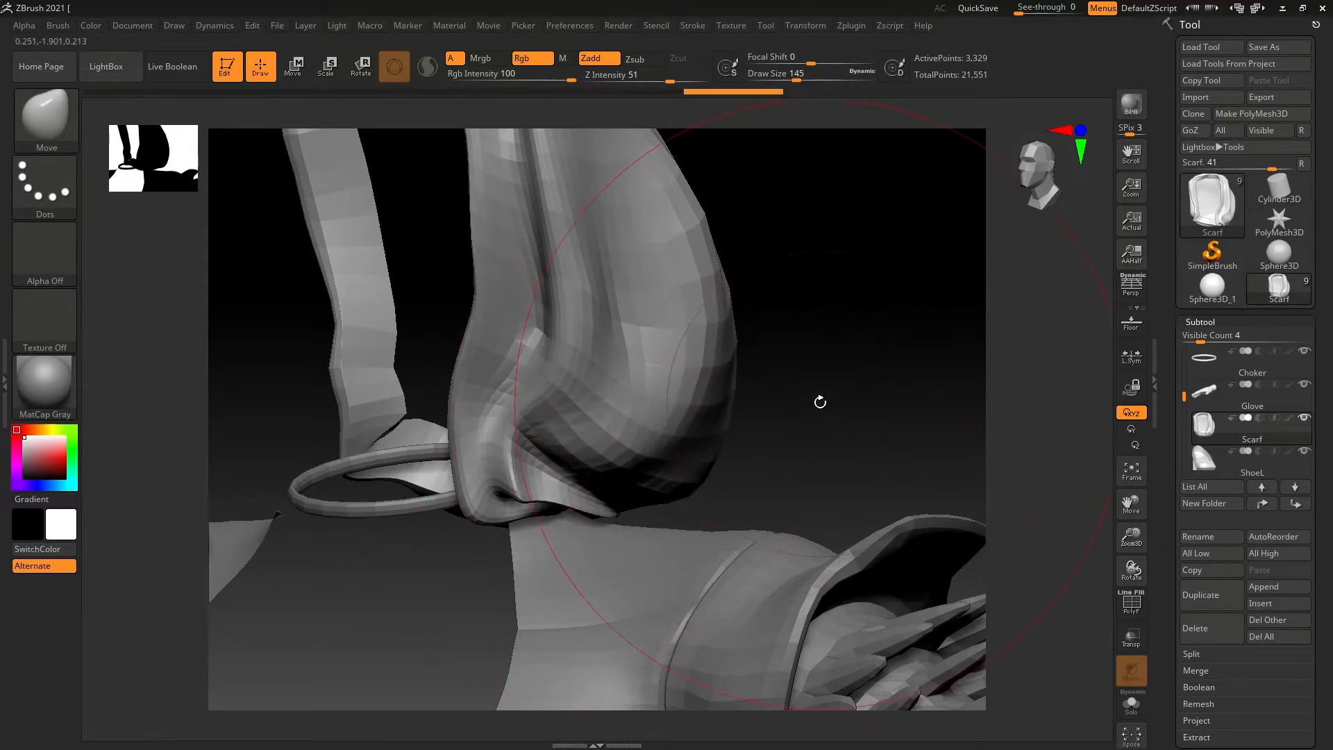
Step: Reduce the draw size to 39 and isolate the Scarf, viewed from the side at its lower folds
key(s)
mouse_move(818, 404)
mouse_down()
mouse_move(784, 404)
mouse_move(788, 416)
mouse_up()
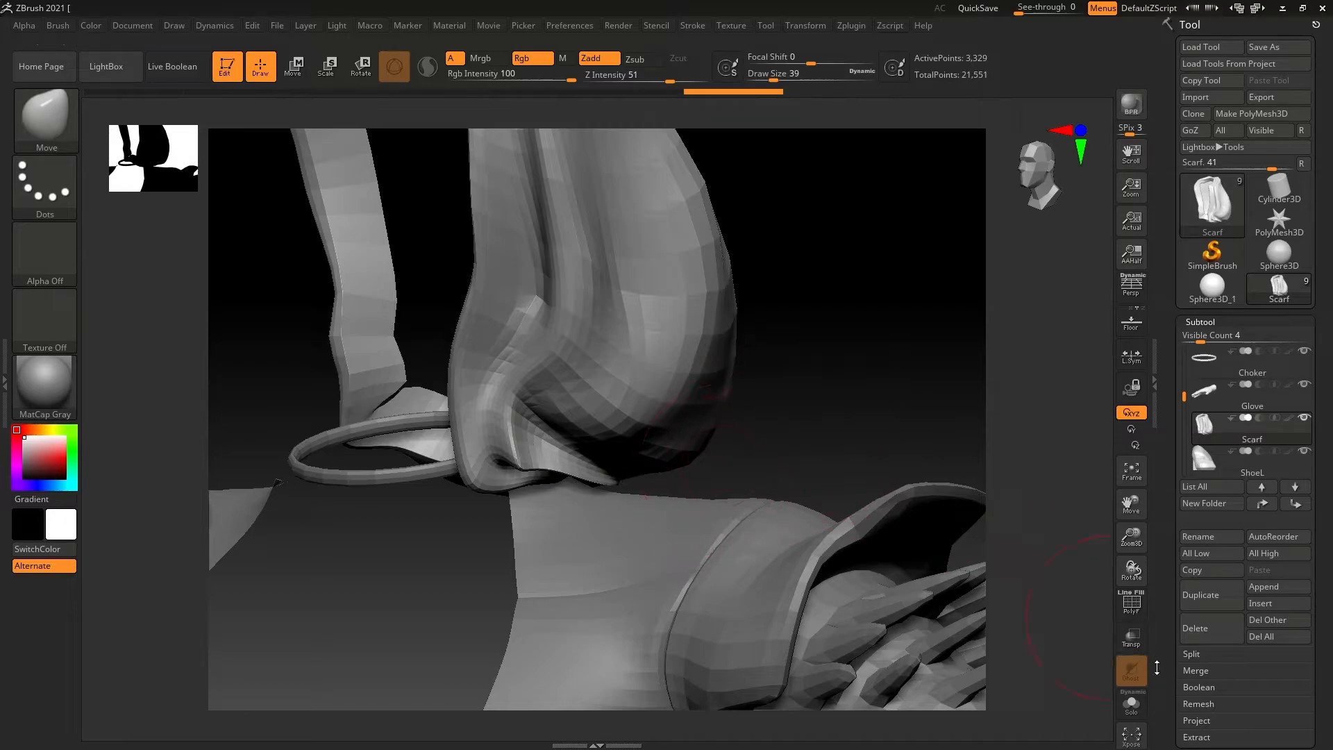
click(1133, 705)
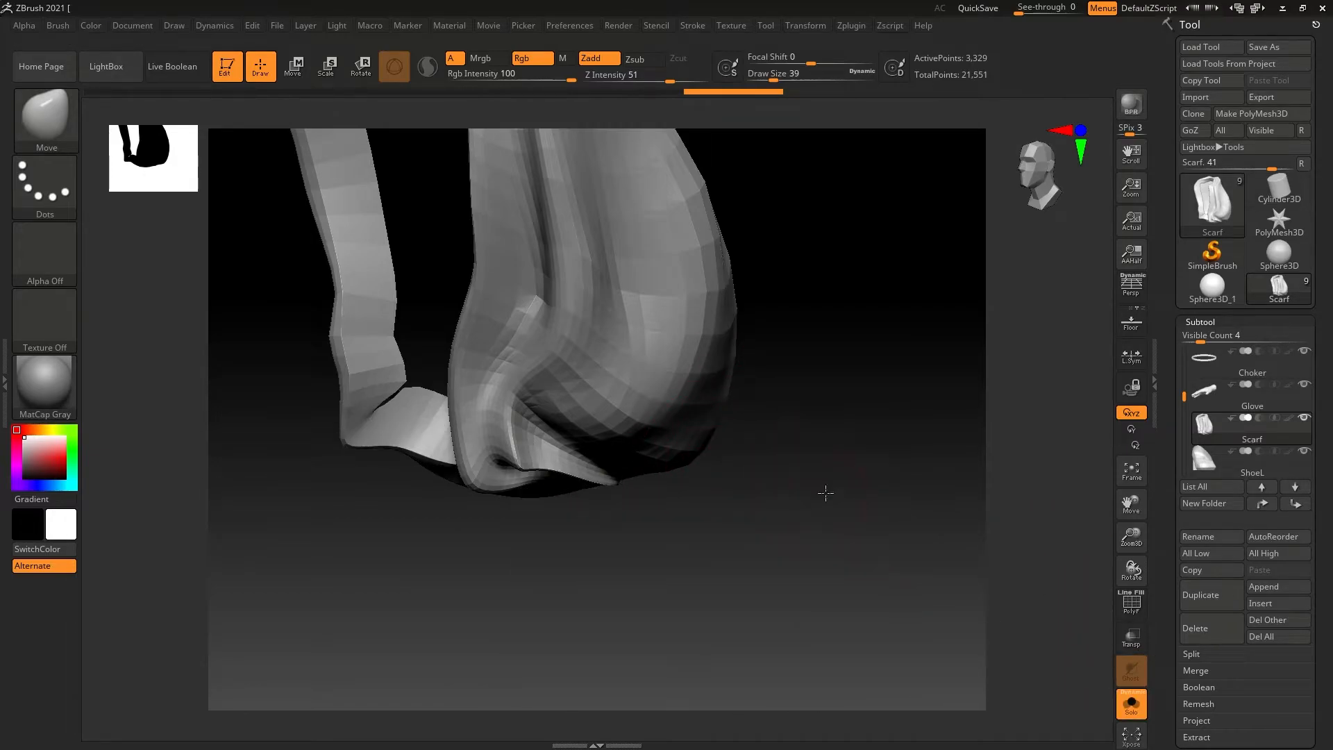
drag(825, 492, 1044, 661)
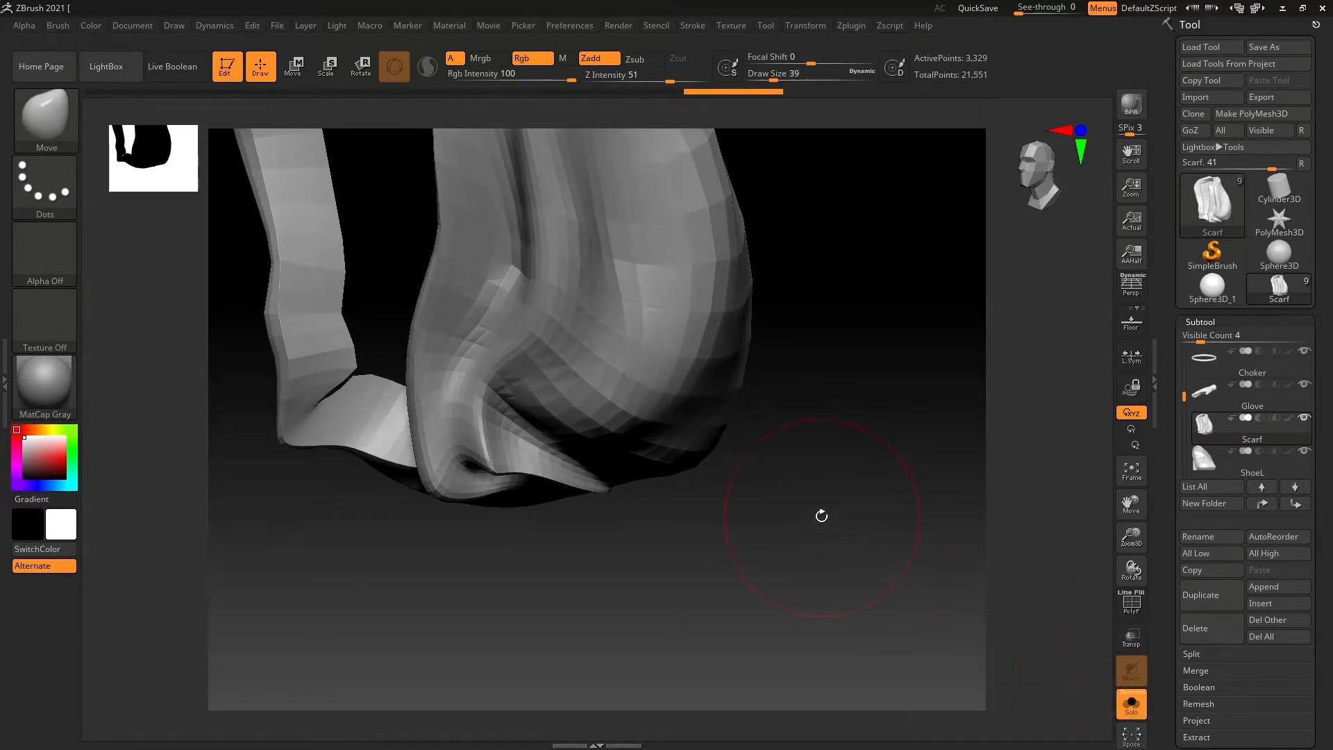
drag(818, 511, 748, 472)
mouse_move(748, 472)
right_down()
mouse_move(627, 532)
mouse_move(603, 500)
mouse_move(616, 447)
right_up()
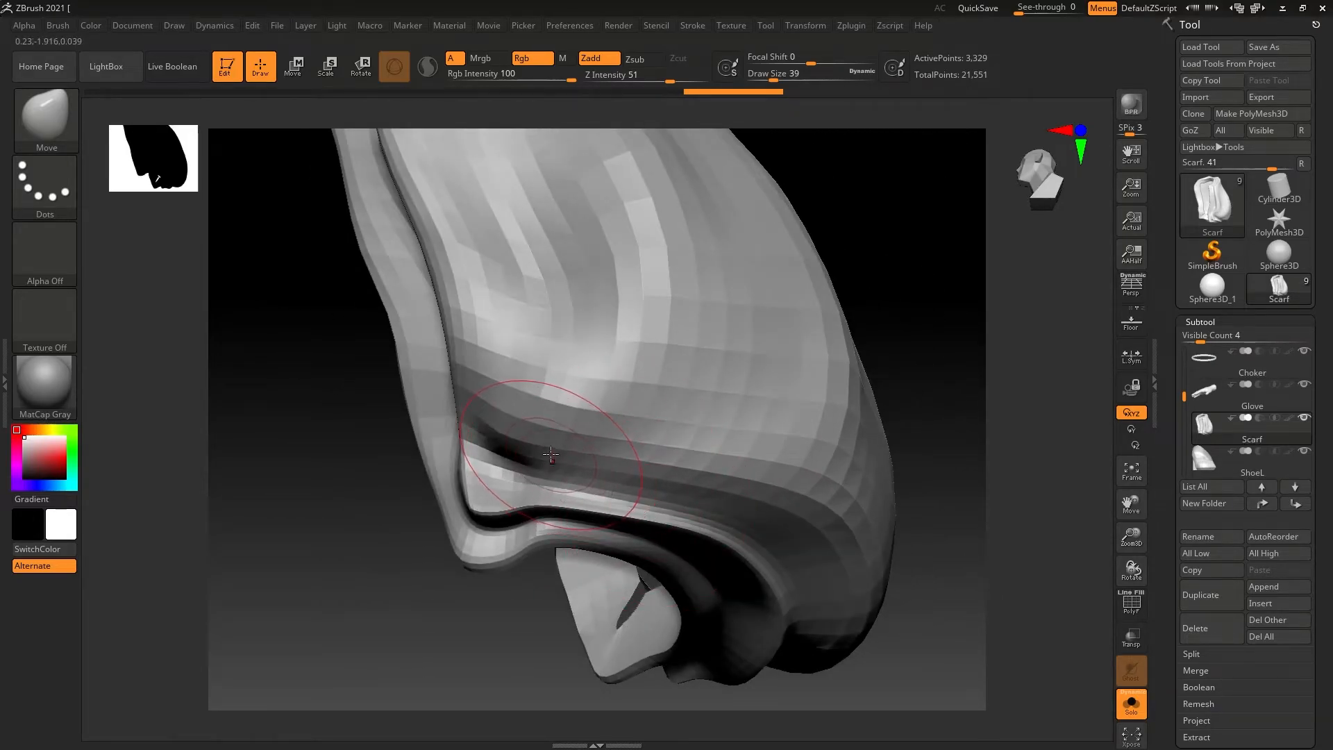
Step: Choose MaskCurvePen as the masking brush
key(ctrl)
key(b)
key(Escape)
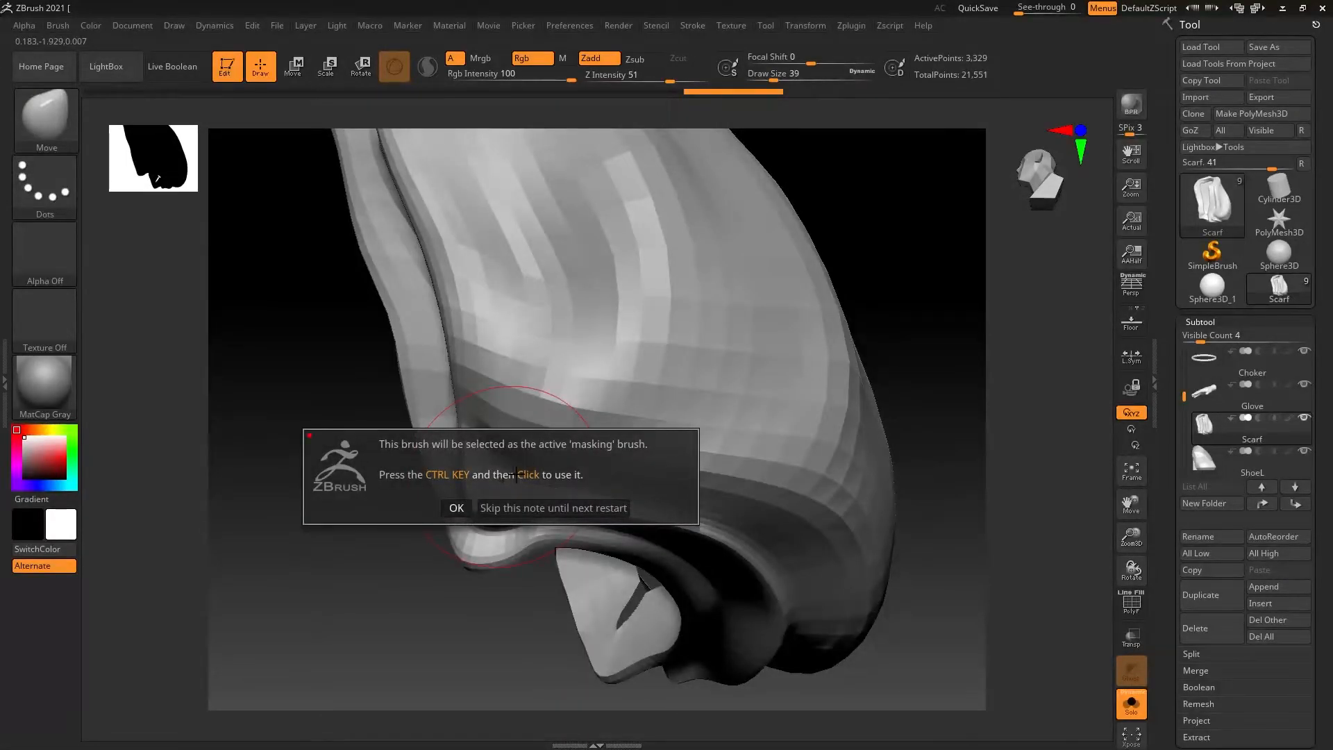
click(456, 508)
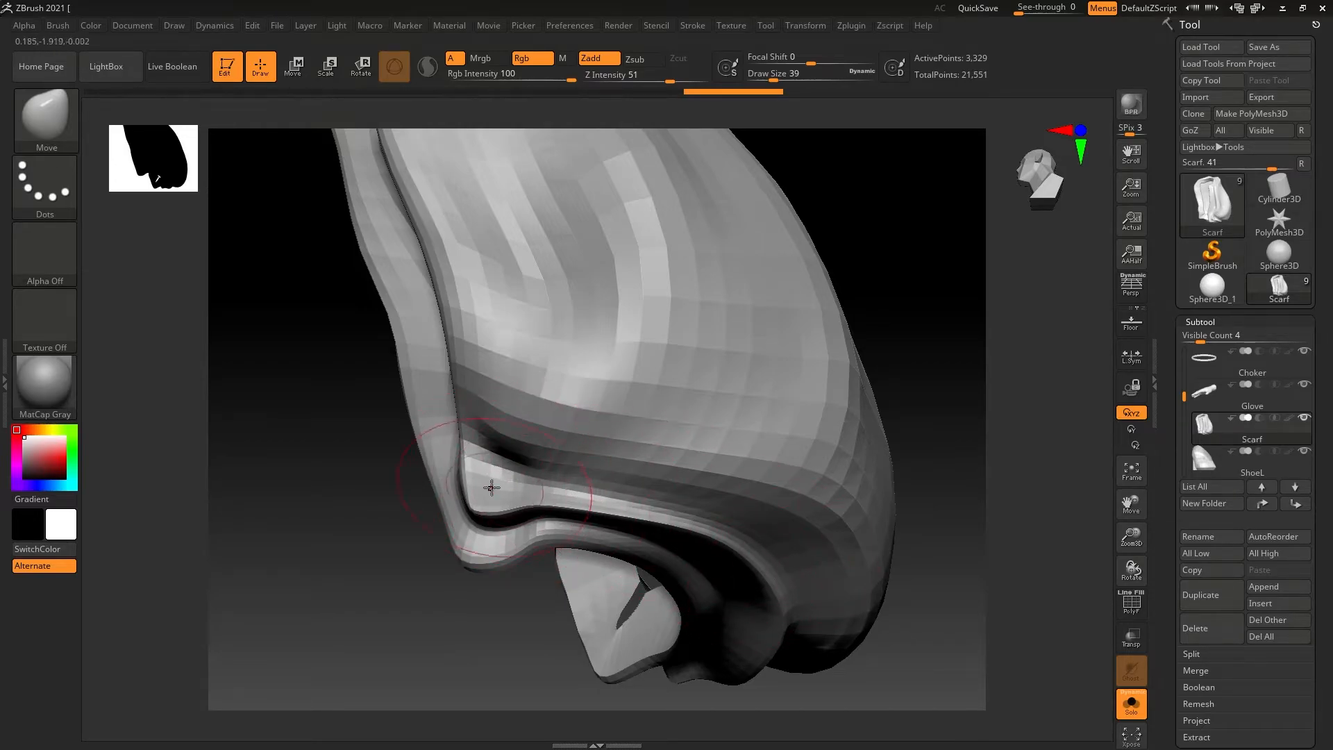
Step: Set the draw size to 23 and make MaskPen the masking brush
key(s)
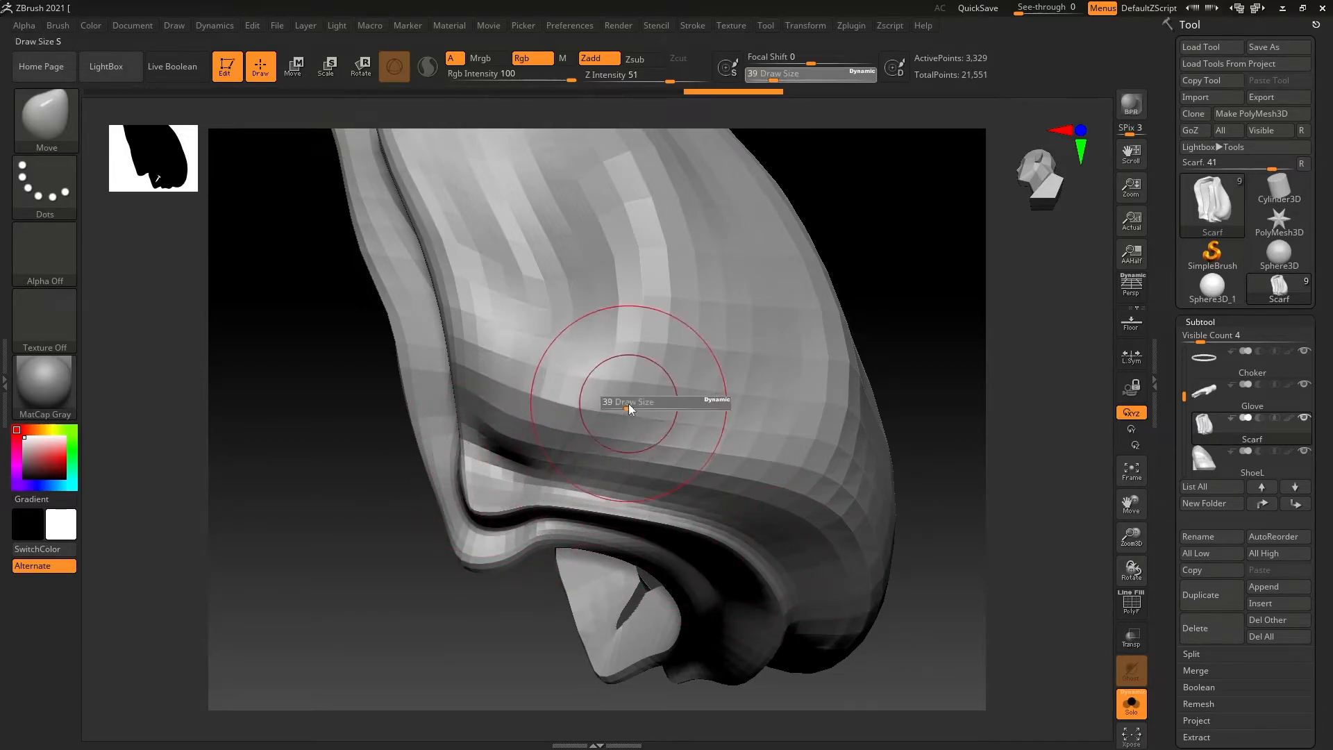
drag(629, 409, 615, 408)
ctrl+drag(502, 474, 576, 478)
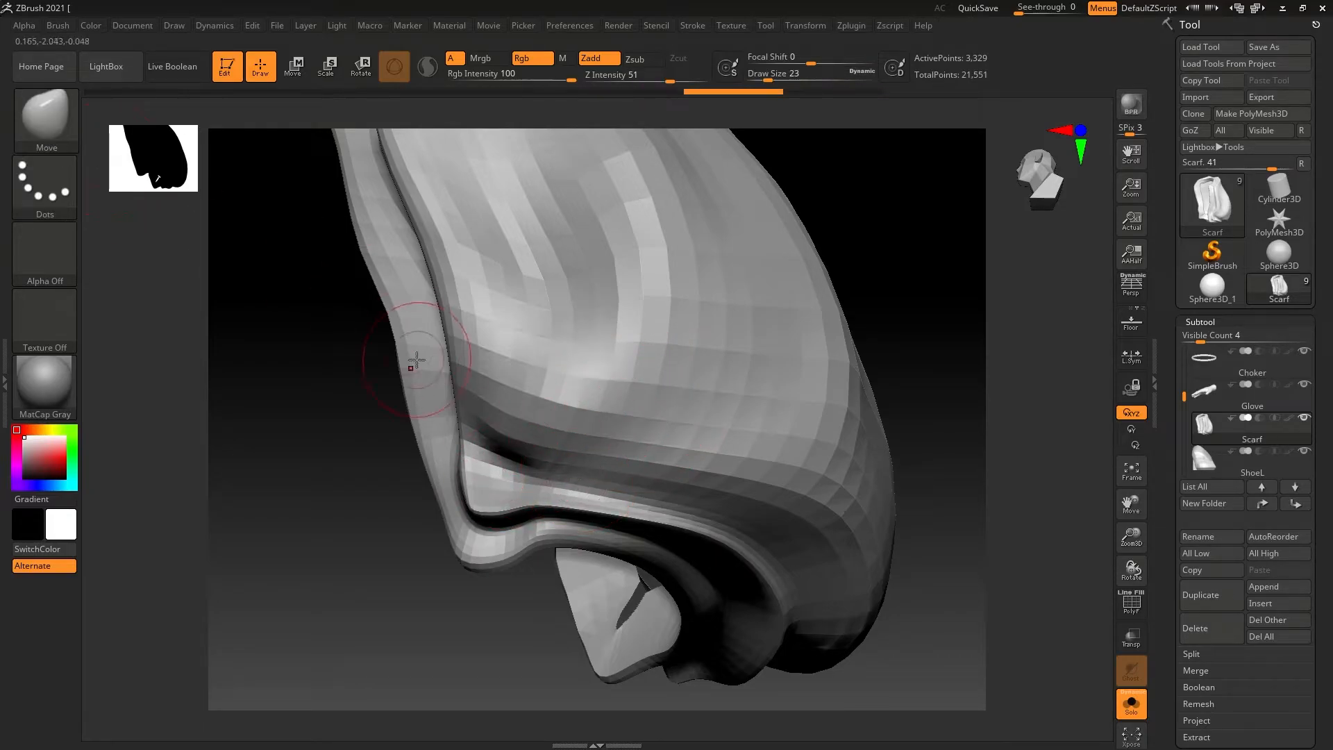
key(ctrl)
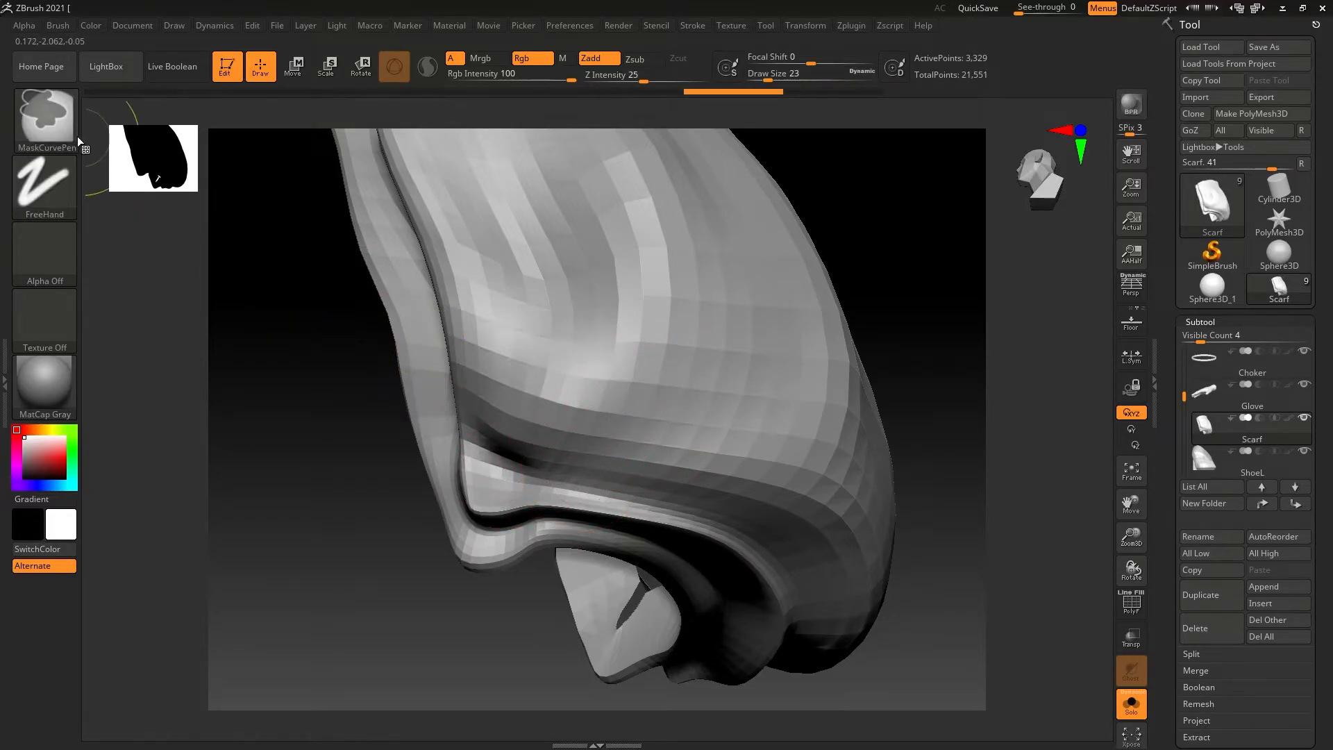
ctrl+click(39, 103)
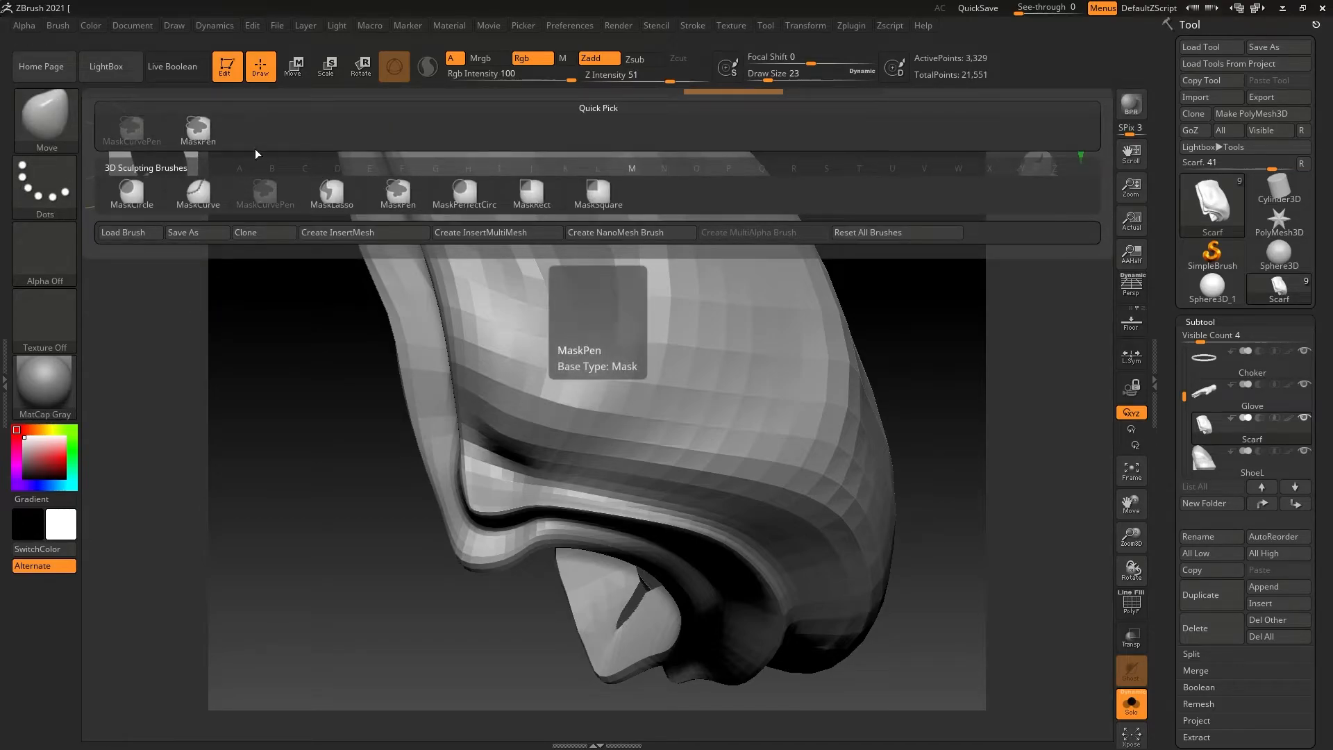
click(182, 125)
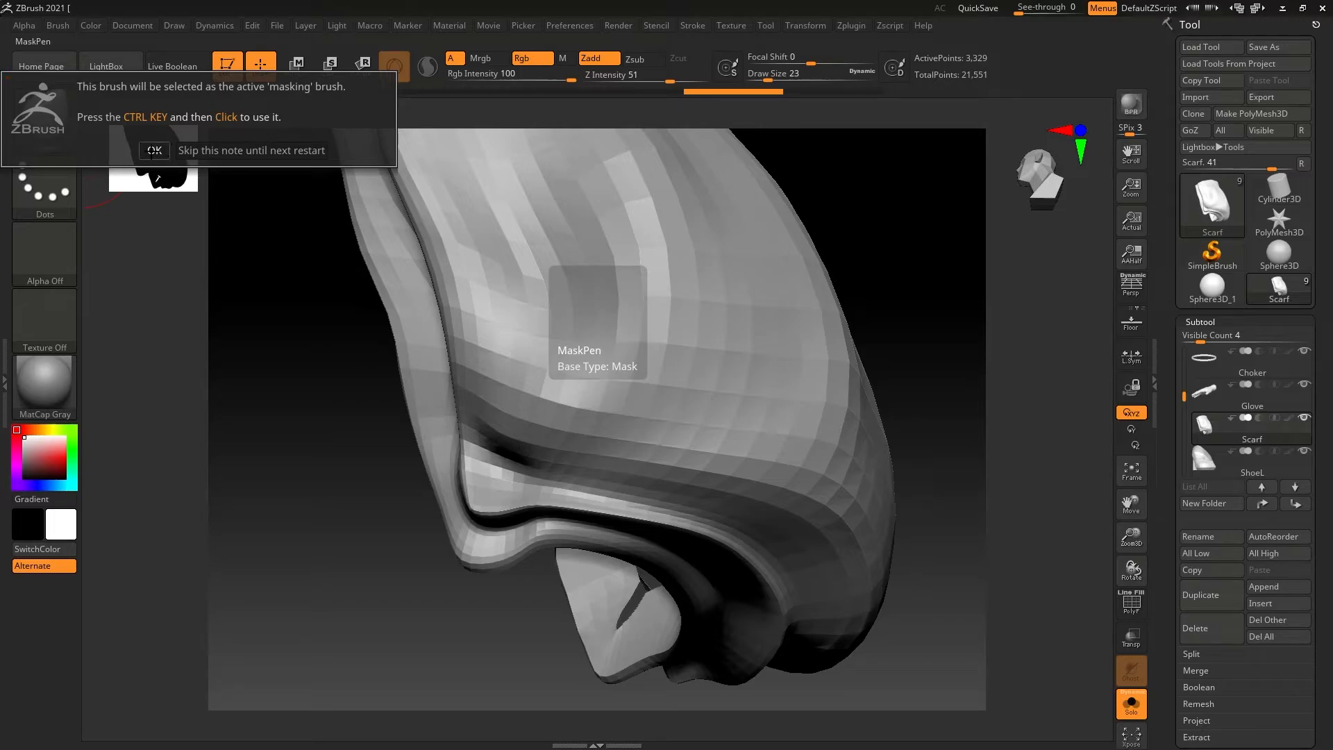
click(152, 152)
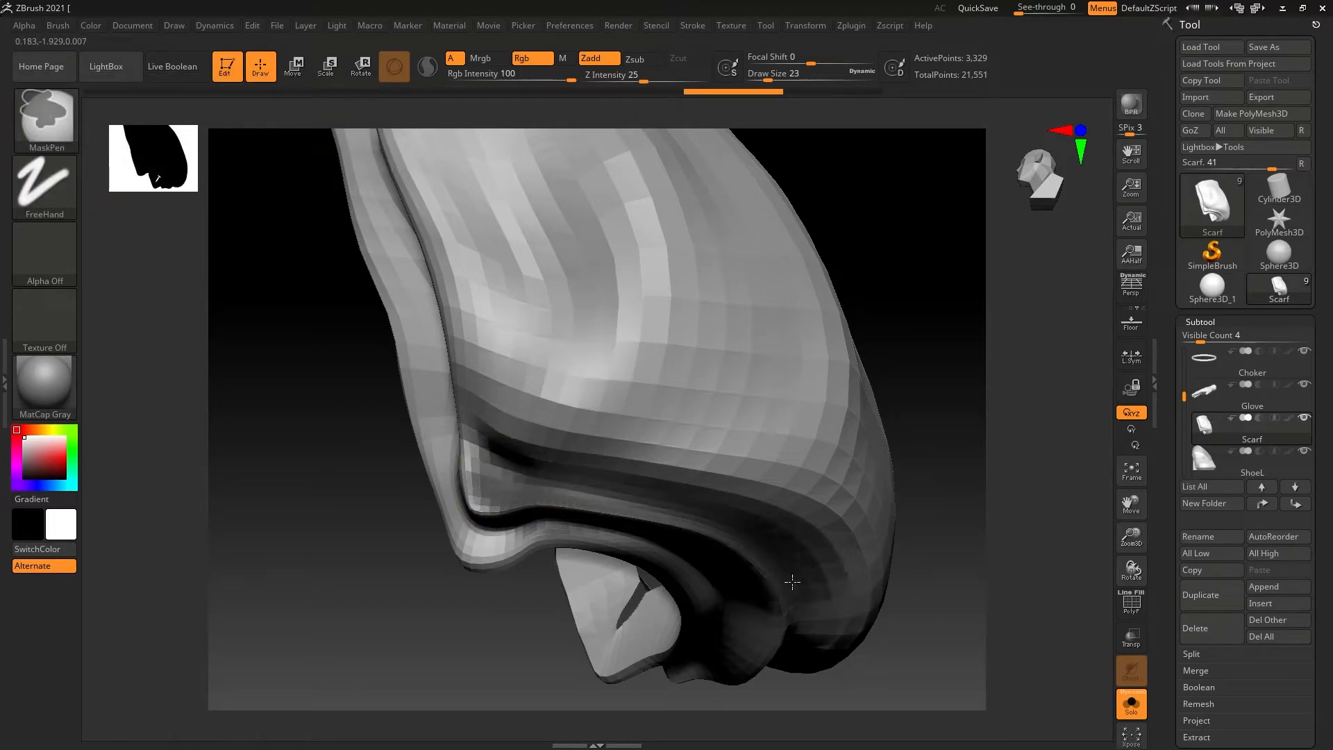
Step: Mask the recessed band along the Scarf's lower fold, invert the mask, and clear it after checking
ctrl+drag(517, 480, 622, 496)
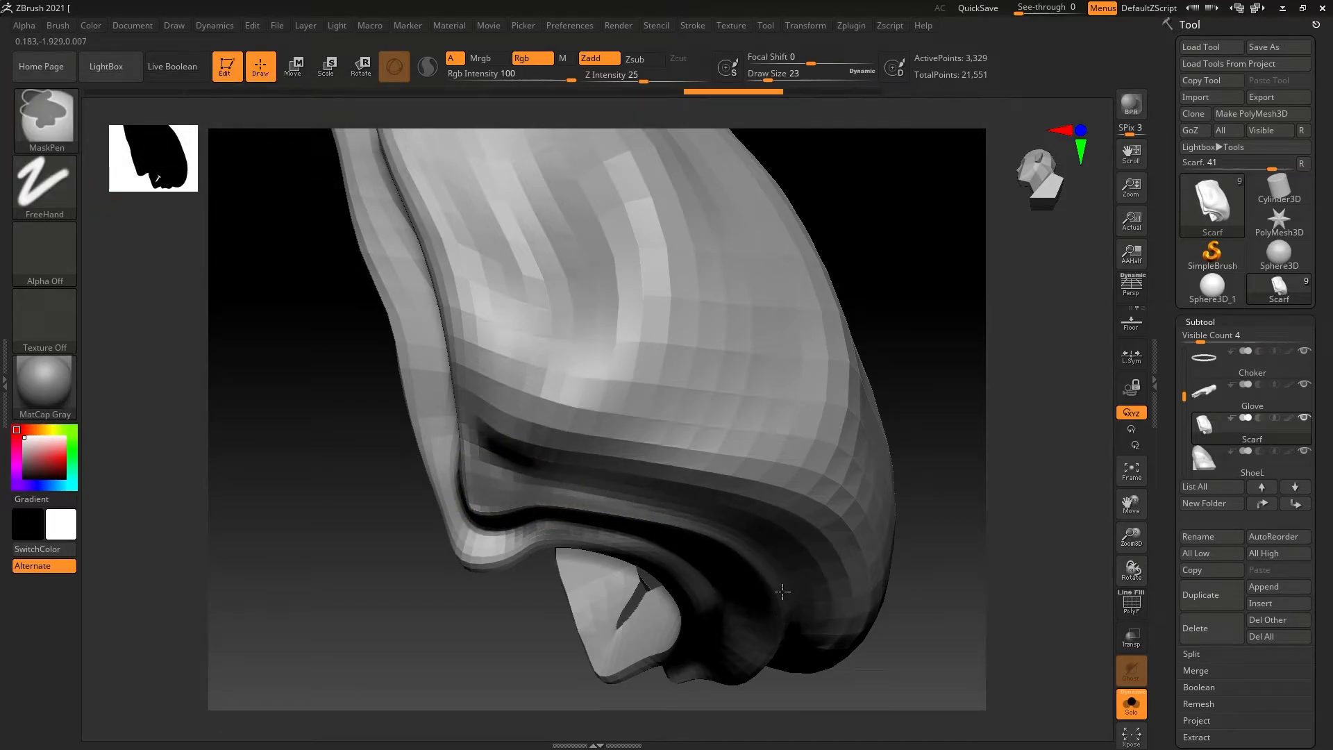
ctrl+click(270, 483)
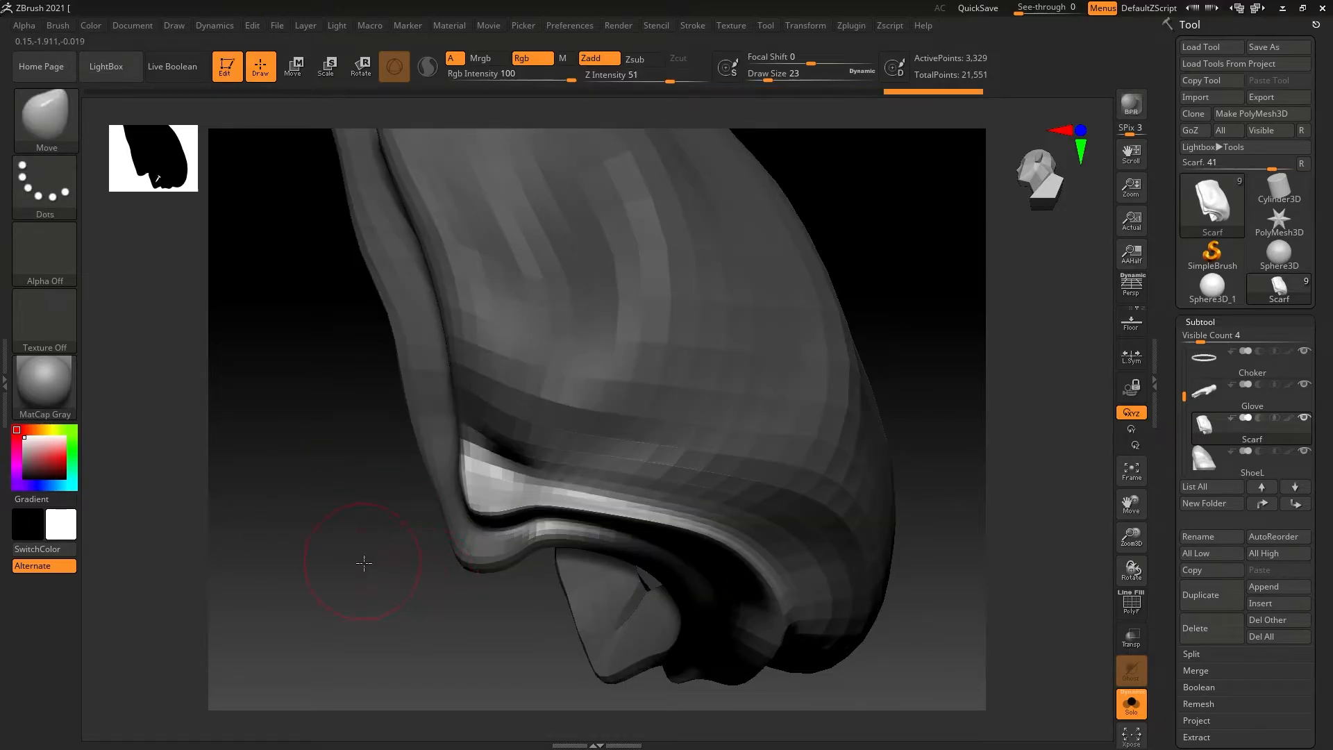
mouse_move(364, 562)
mouse_down()
mouse_move(389, 534)
mouse_move(416, 548)
mouse_move(402, 565)
mouse_up()
key(ctrl)
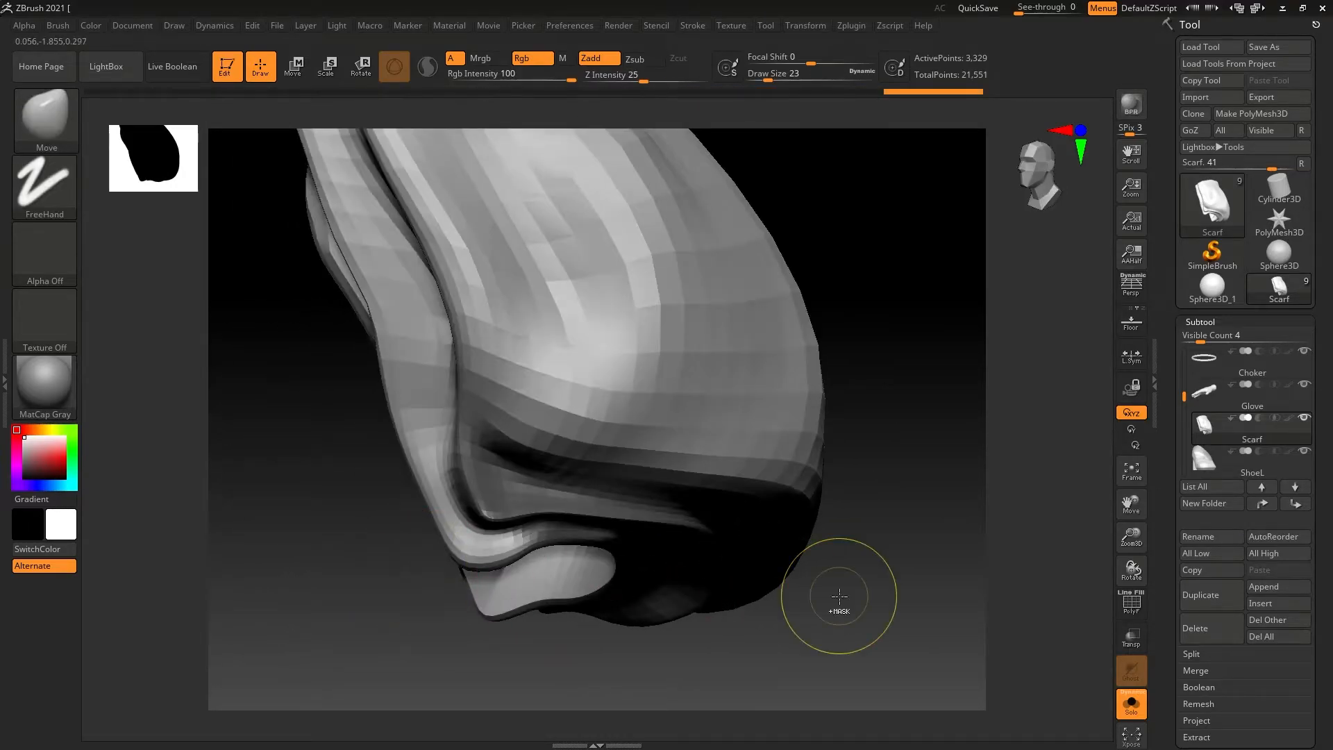
mouse_move(839, 596)
ctrl+mouse_down()
mouse_move(910, 590)
mouse_move(902, 618)
mouse_move(908, 601)
mouse_move(832, 580)
ctrl+mouse_up()
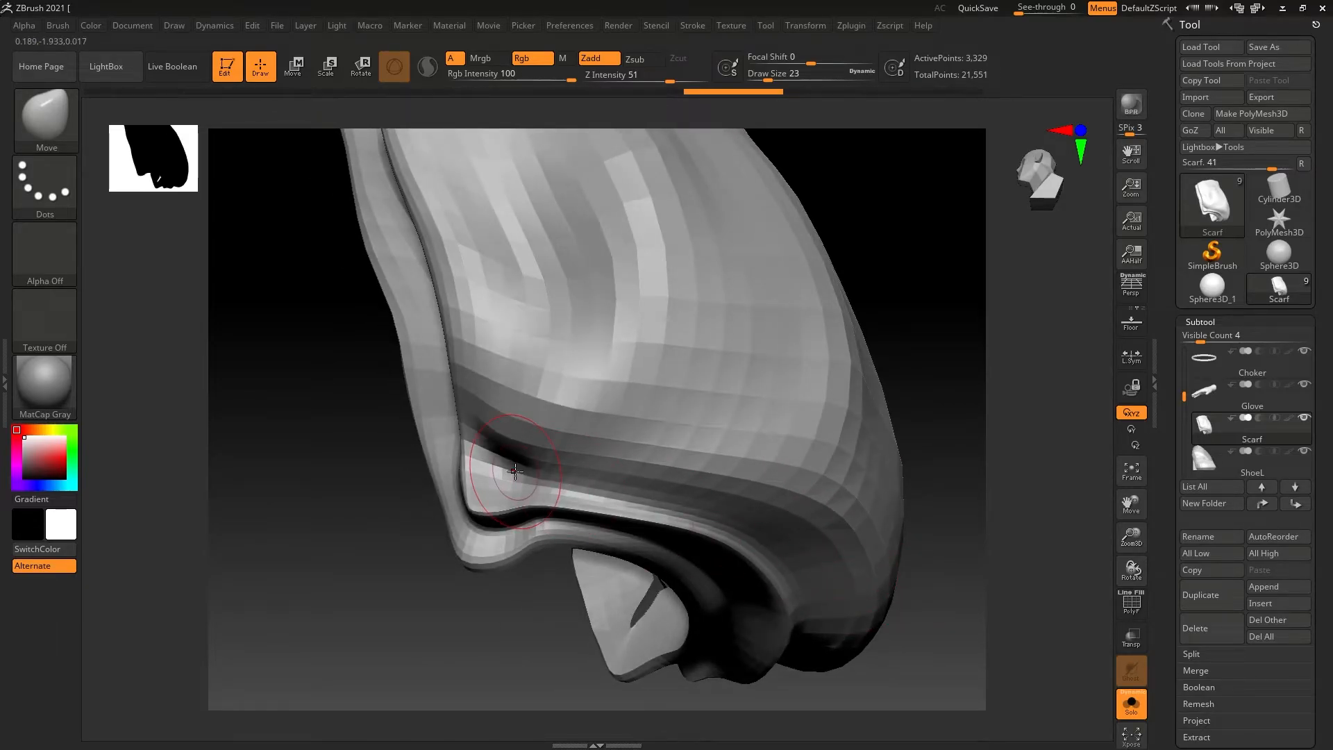
Step: Using MaskPen, paint a mask over the whole recessed band along the Scarf's lower fold
key(ctrl)
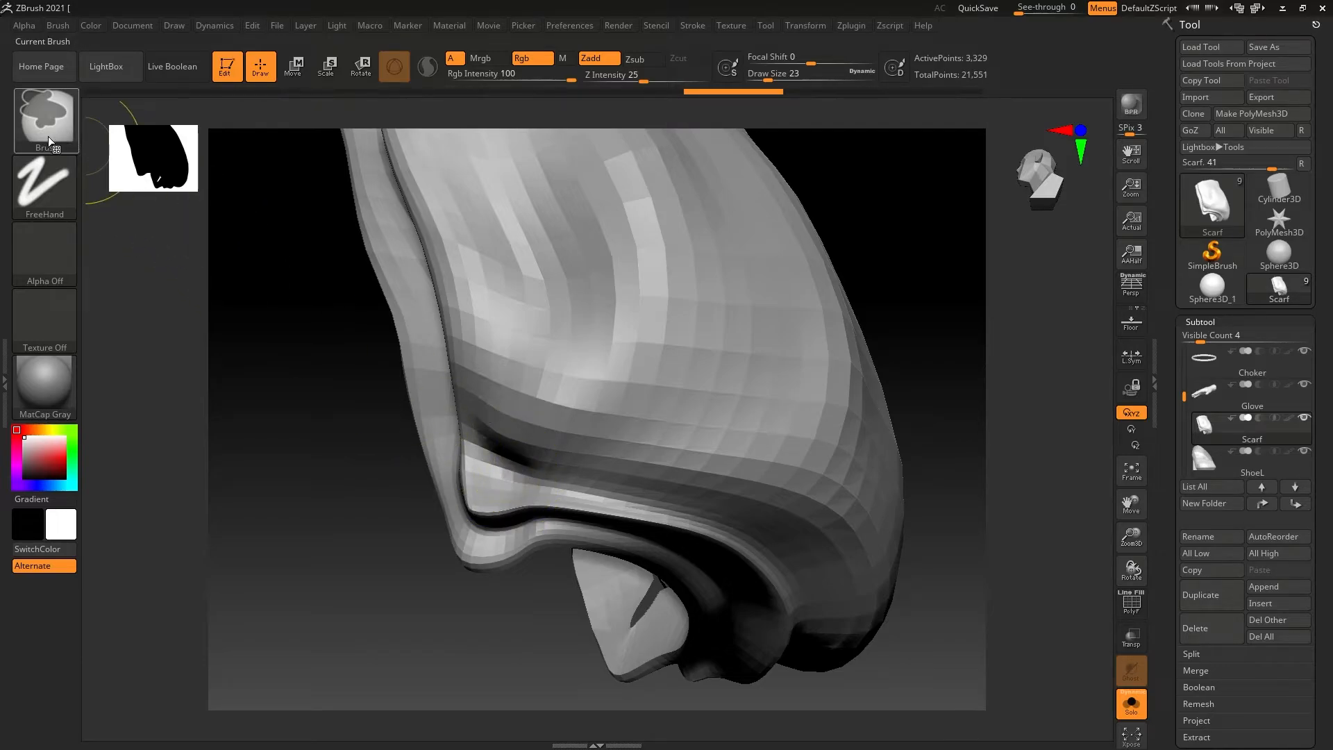
mouse_move(44, 140)
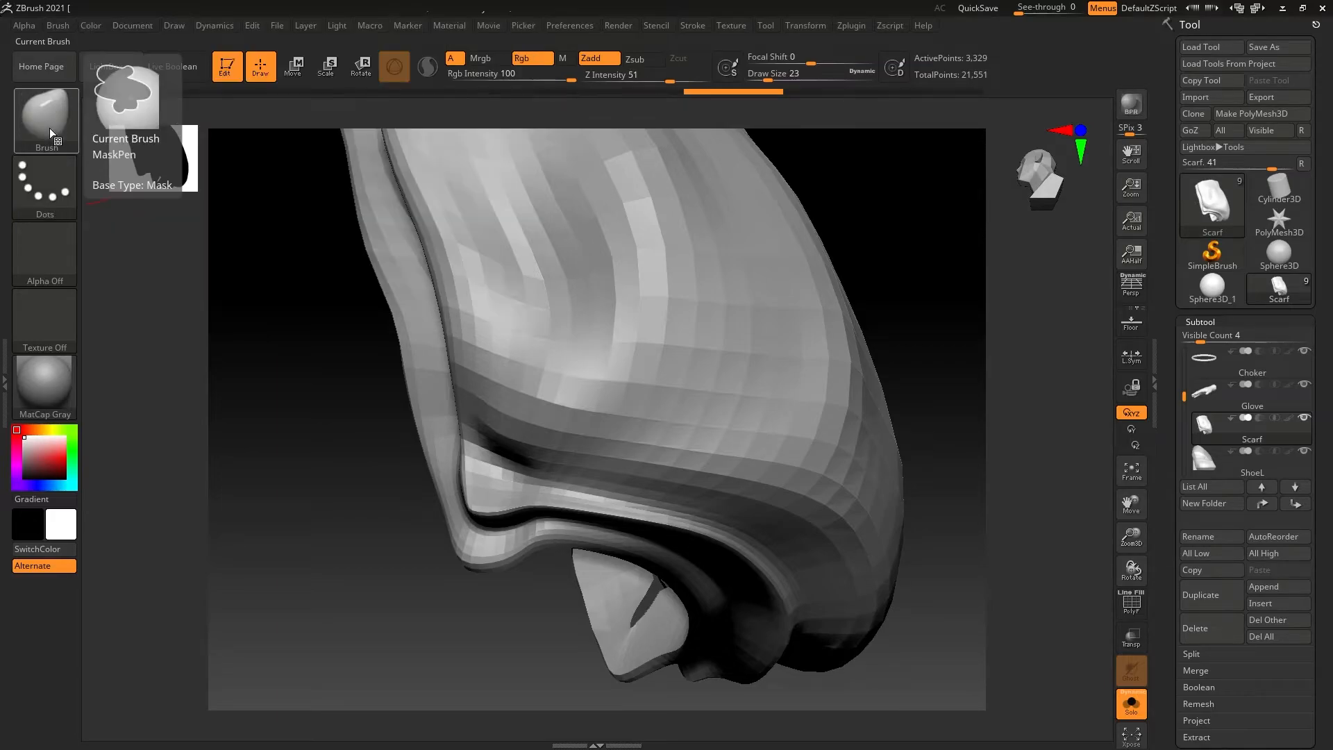
click(50, 129)
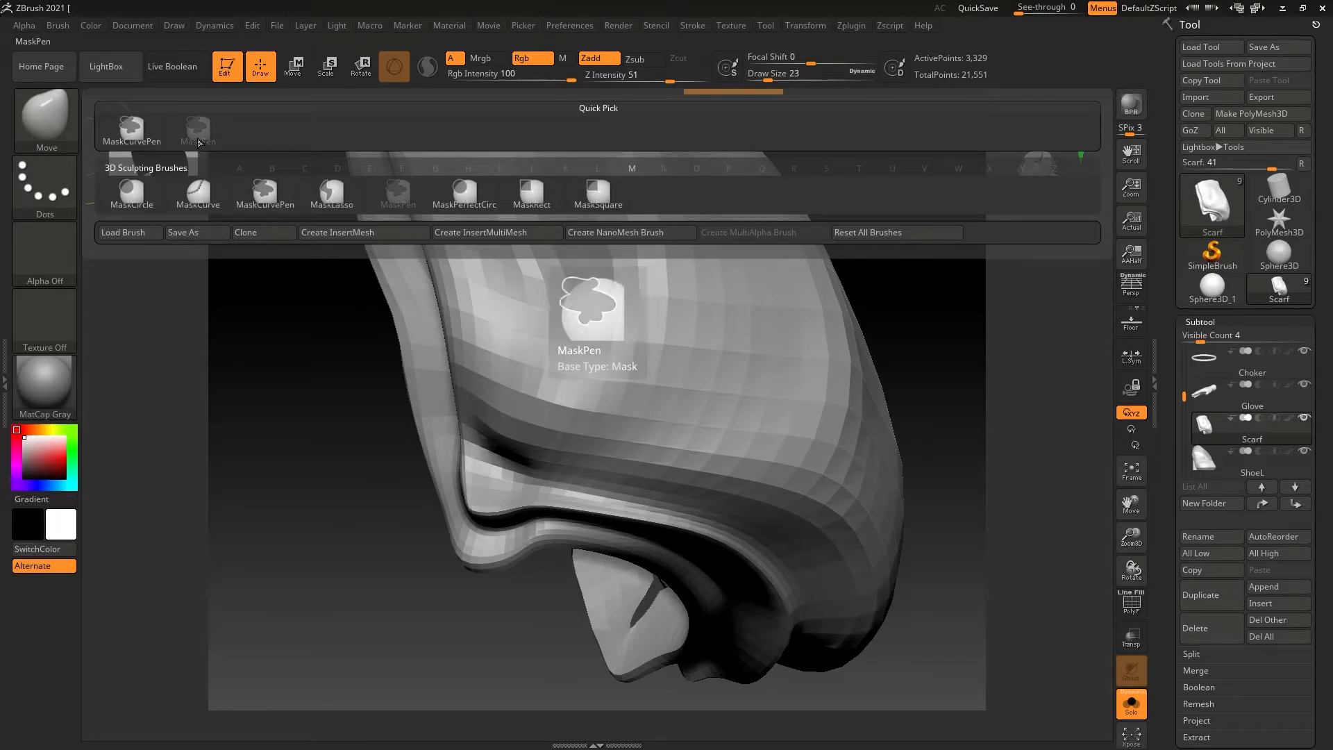
key(ctrl)
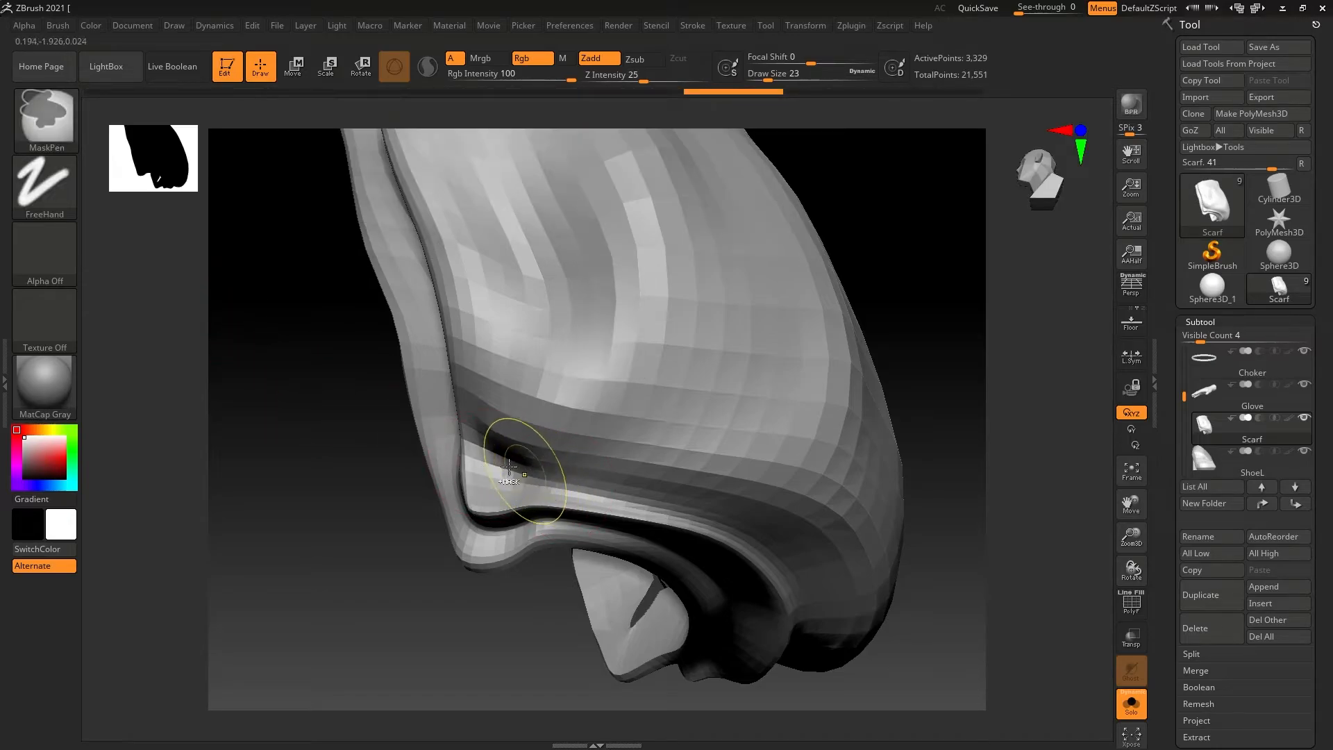
mouse_move(497, 471)
ctrl+mouse_down()
mouse_move(604, 475)
mouse_move(752, 525)
mouse_move(798, 585)
mouse_move(807, 636)
ctrl+mouse_up()
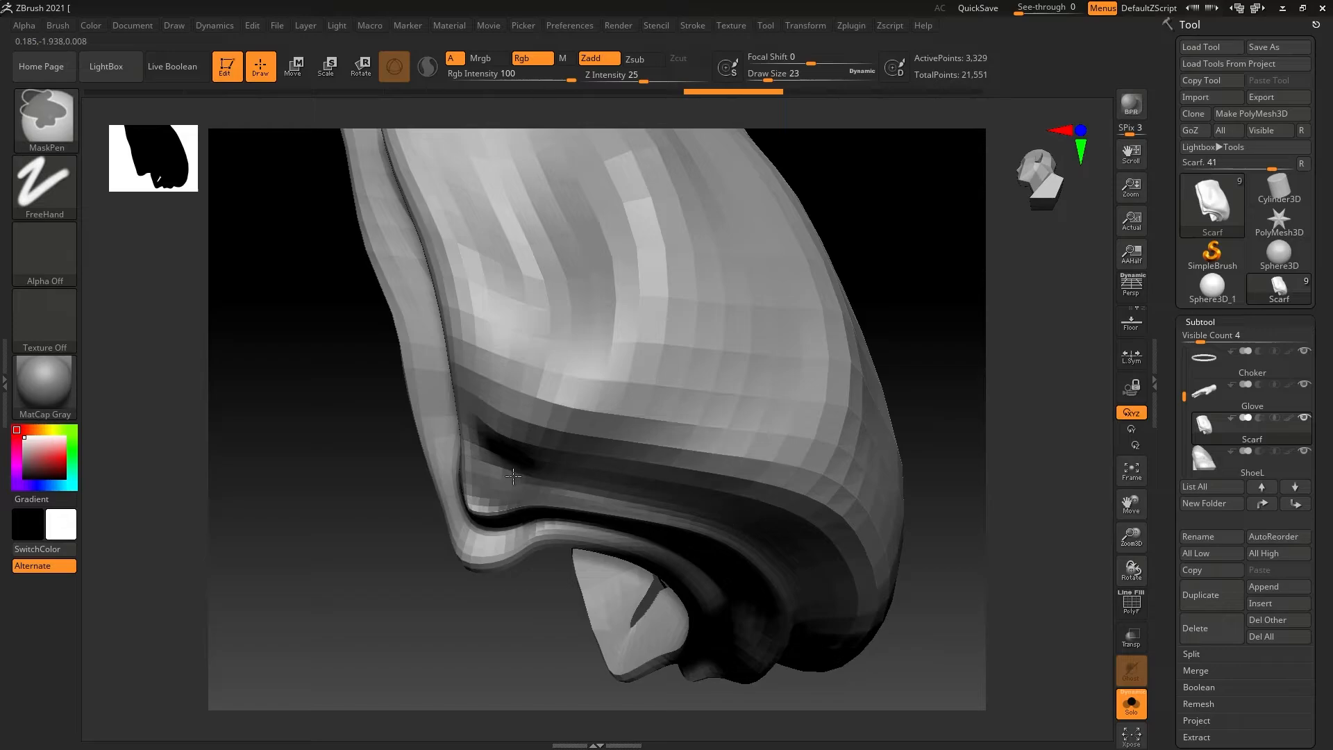
ctrl+drag(512, 475, 704, 518)
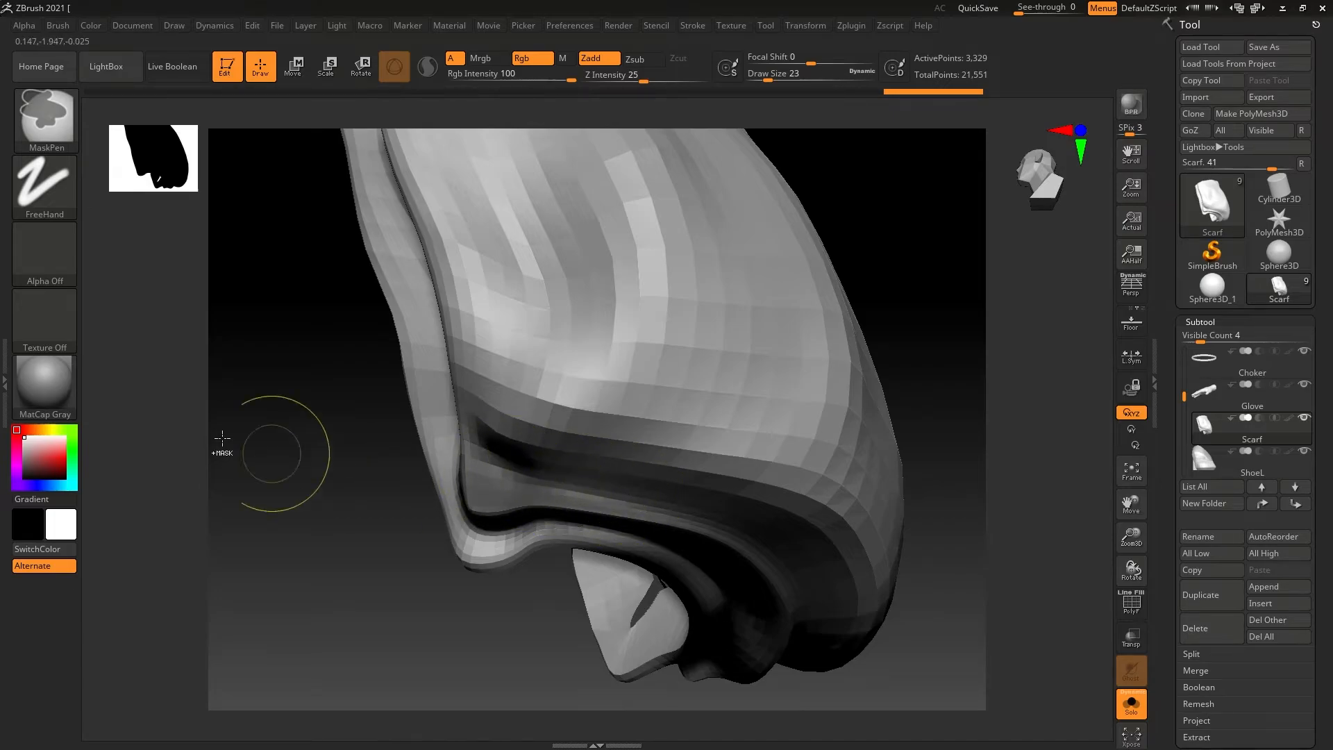
Step: Invert the mask so that only the band along the Scarf's lower fold stays editable
ctrl+click(288, 403)
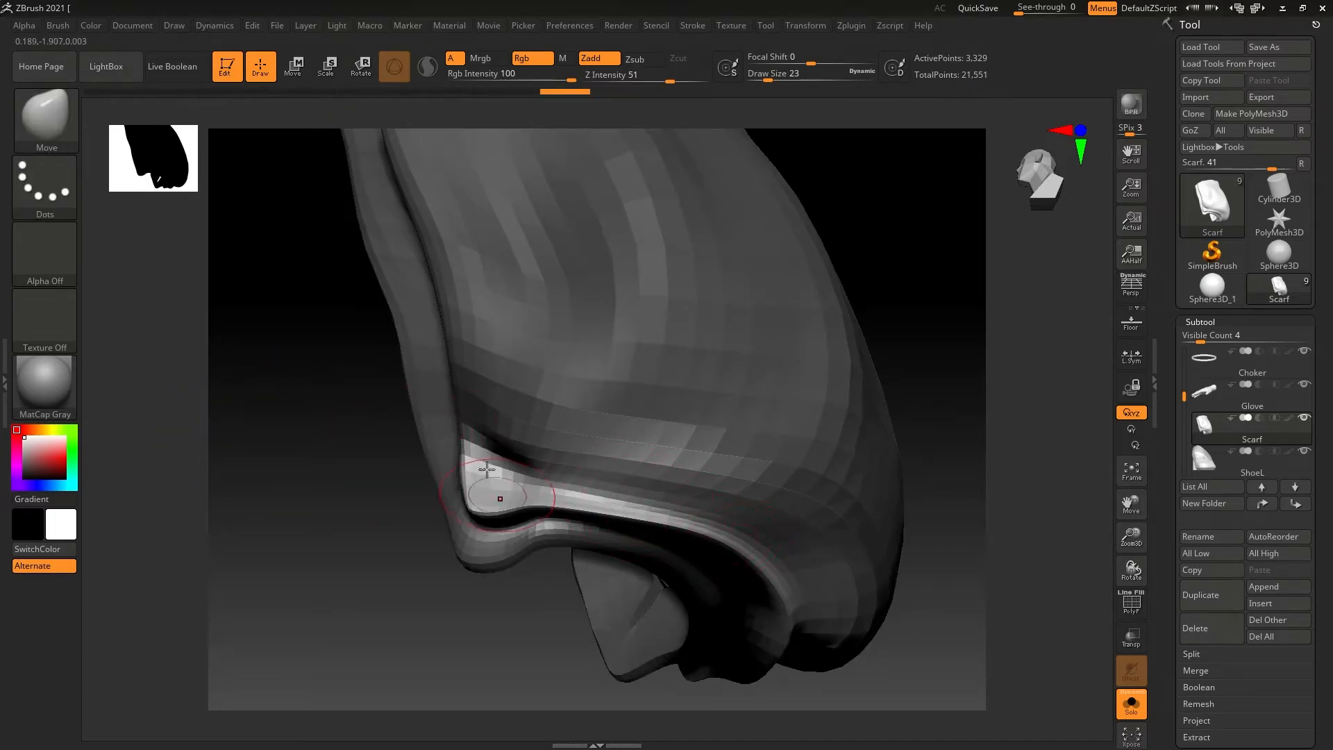
drag(325, 533, 618, 507)
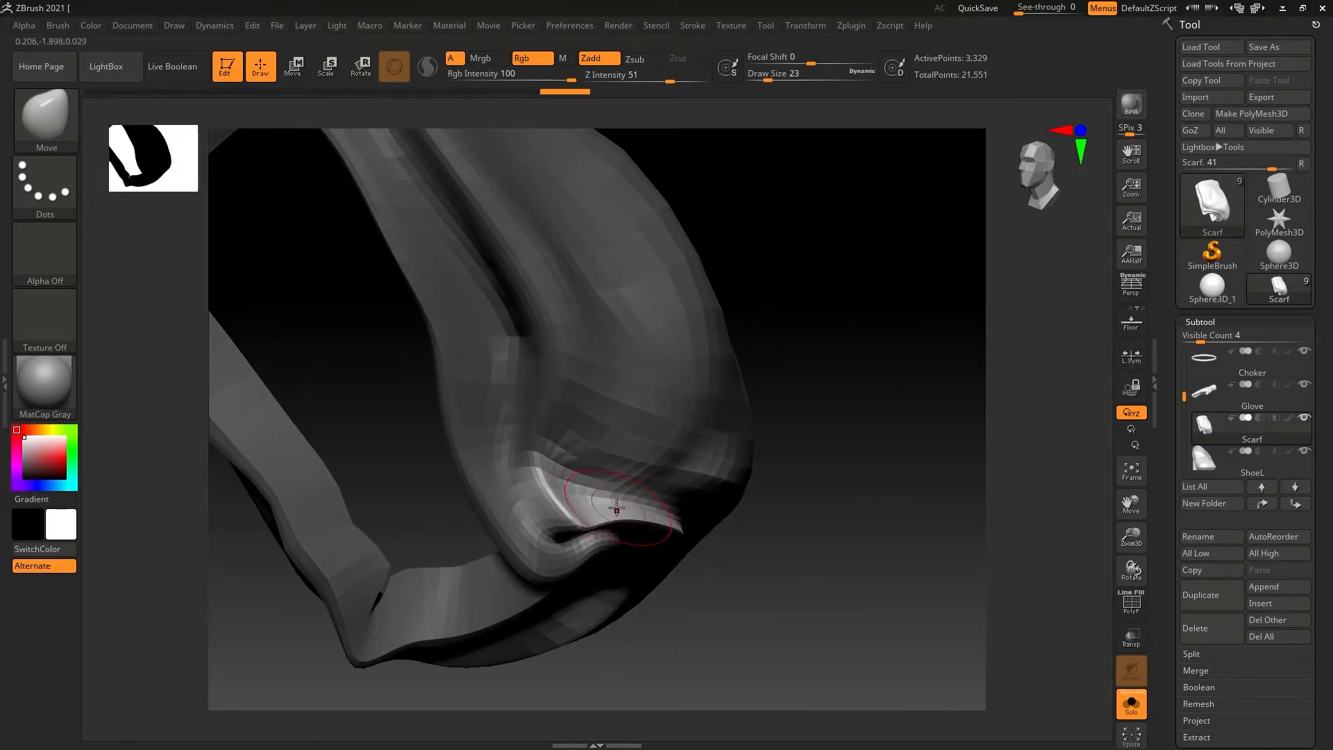
key(b)
key(b)
key(l)
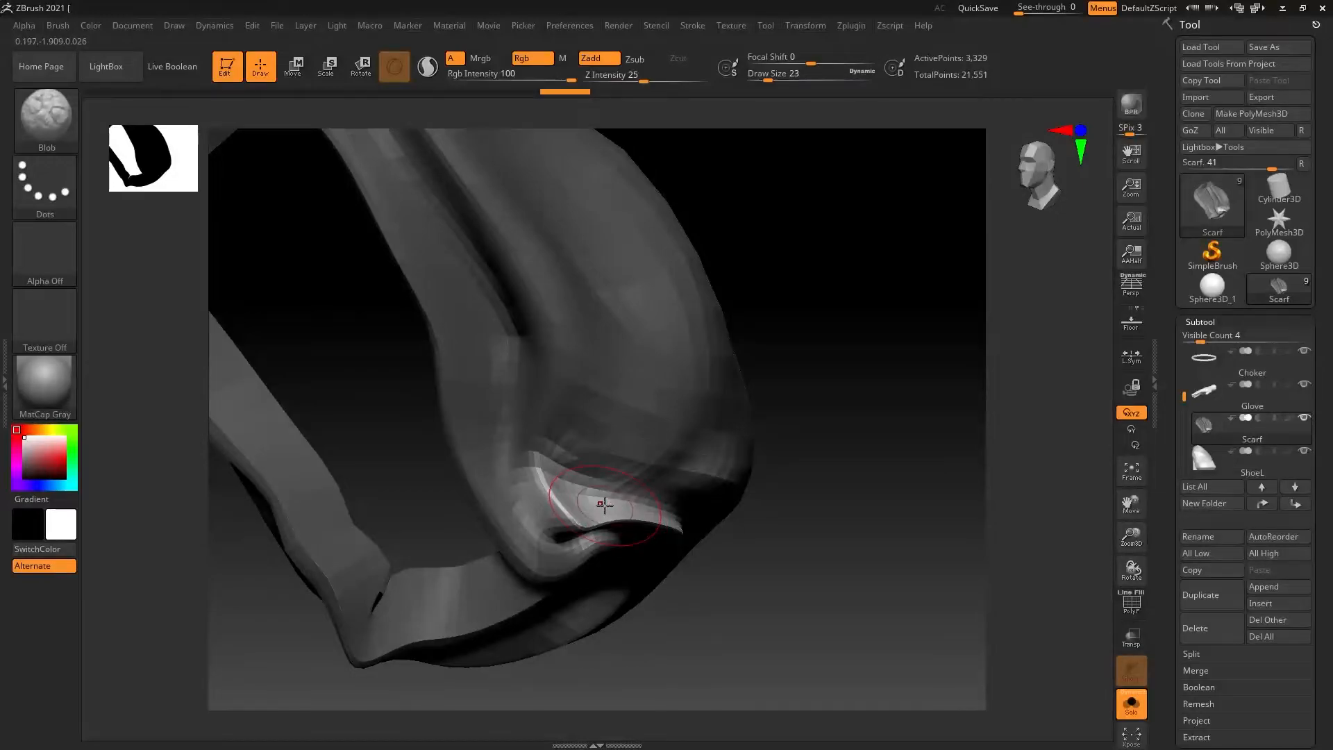
key(b)
key(b)
key(l)
Step: With the Move brush at draw size 46, pull the unmasked band outward to give the Scarf's lower fold volume
key(b)
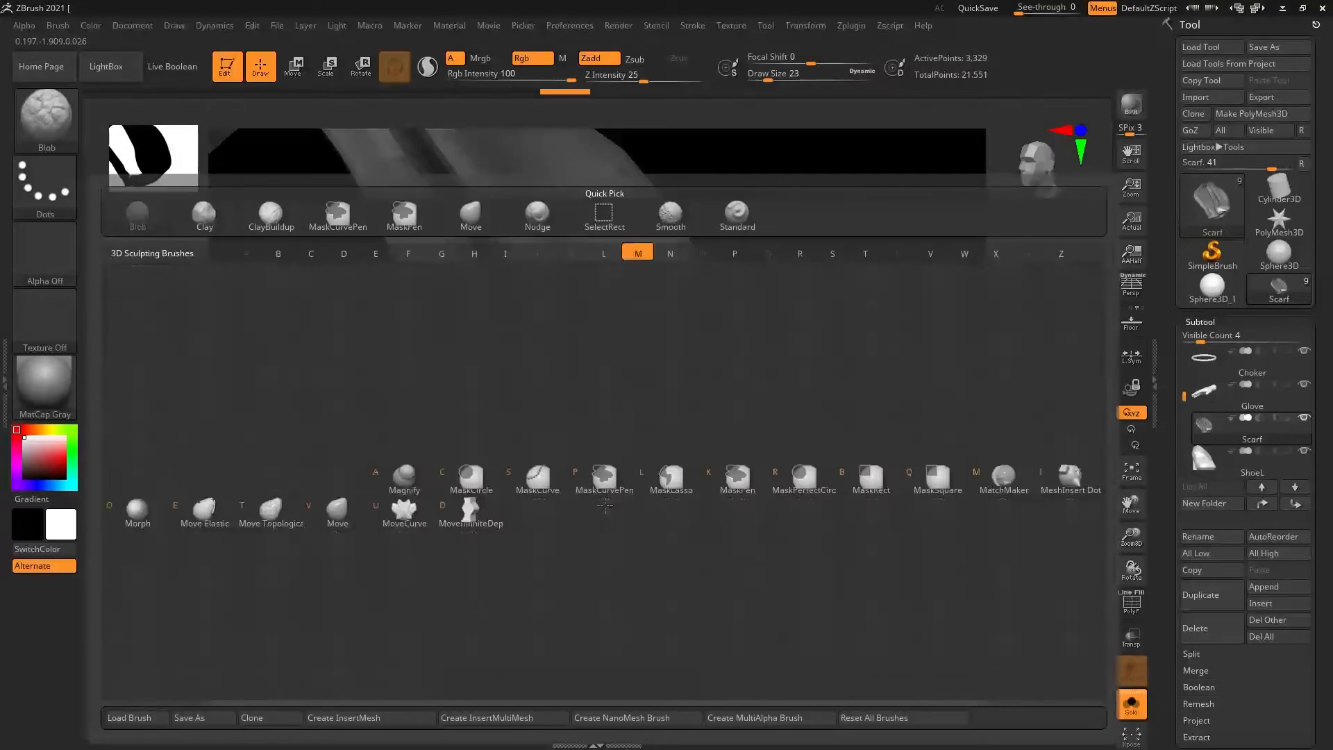
key(m)
key(v)
mouse_move(605, 503)
mouse_down()
mouse_move(626, 520)
mouse_move(726, 516)
mouse_up()
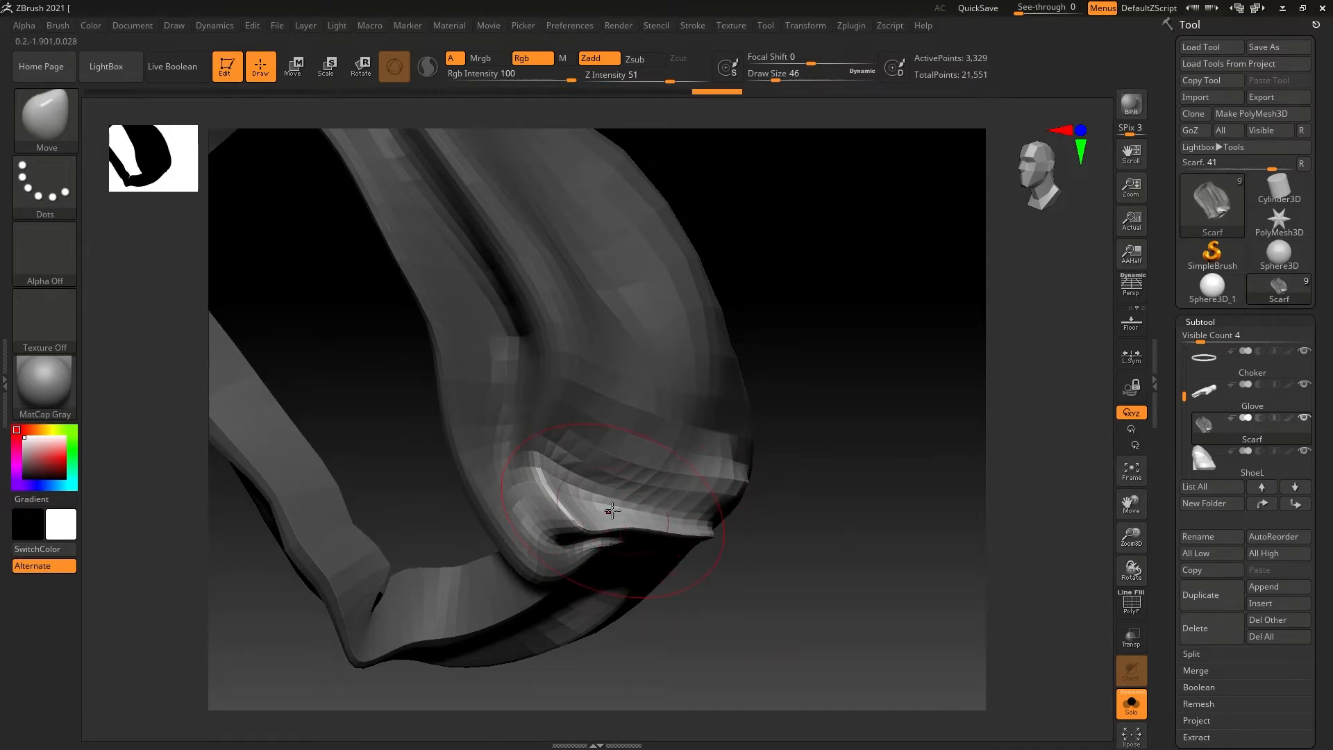
drag(612, 511, 608, 488)
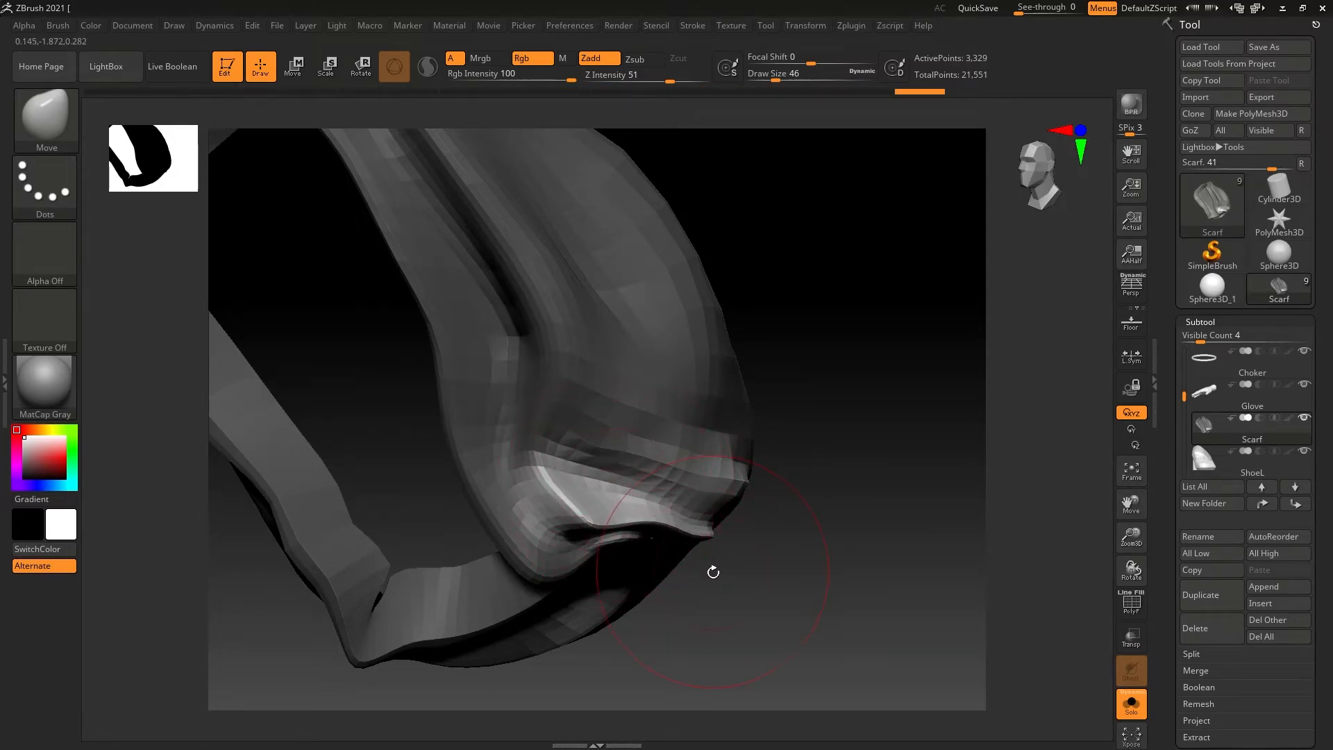
drag(713, 572, 683, 526)
drag(830, 616, 644, 505)
drag(772, 563, 709, 536)
Step: With the Standard brush, build up the unmasked band along the Scarf's lower fold from several angles
key(b)
key(s)
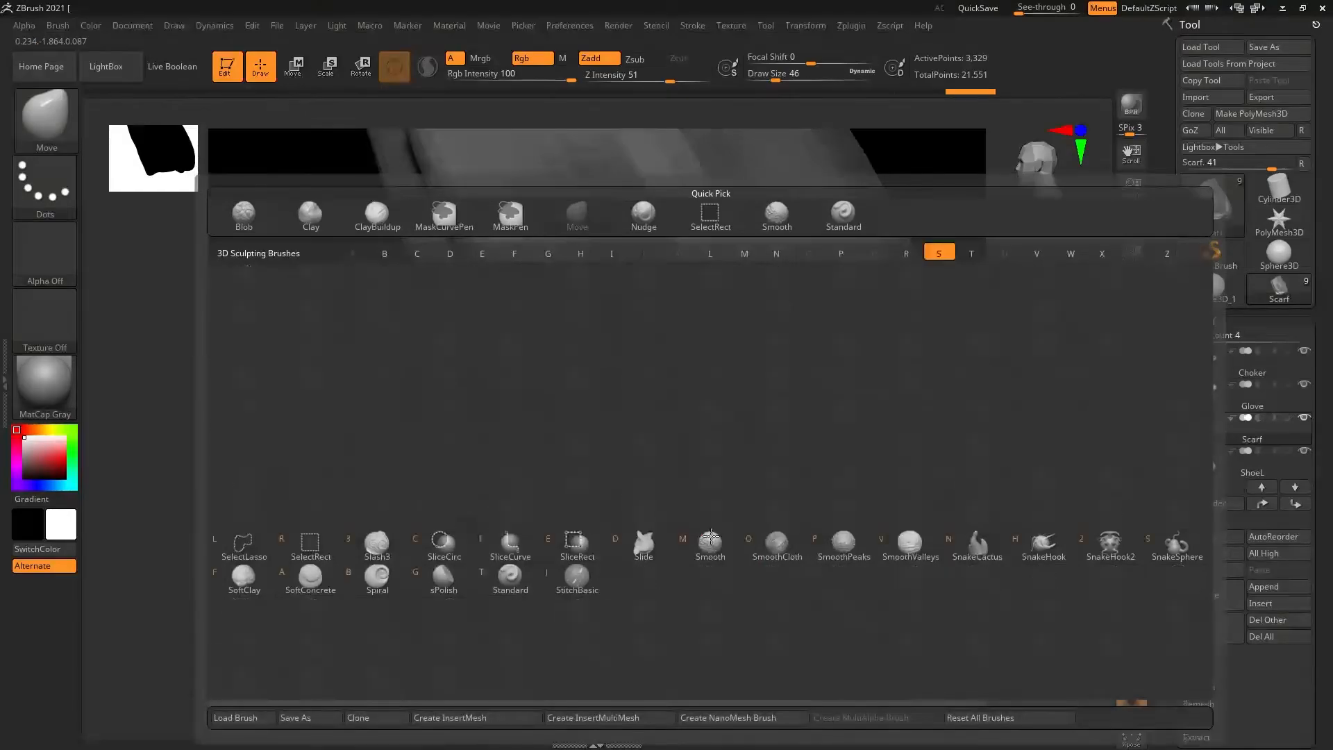
key(t)
mouse_move(637, 508)
mouse_down()
mouse_move(738, 515)
mouse_move(789, 494)
mouse_move(624, 510)
mouse_move(577, 494)
mouse_up()
mouse_move(570, 506)
mouse_down()
mouse_move(720, 529)
mouse_move(788, 512)
mouse_up()
mouse_move(762, 569)
mouse_down()
mouse_move(793, 595)
mouse_move(810, 576)
mouse_up()
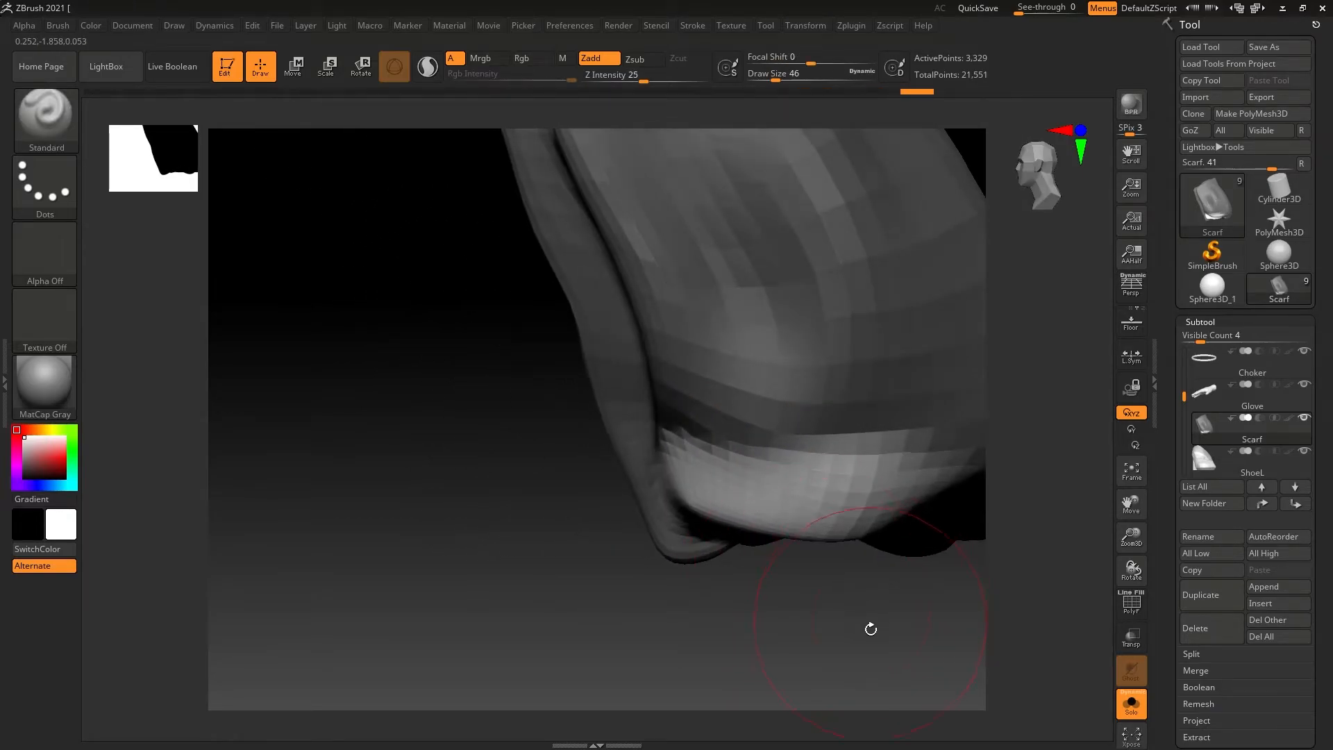
drag(868, 628, 758, 584)
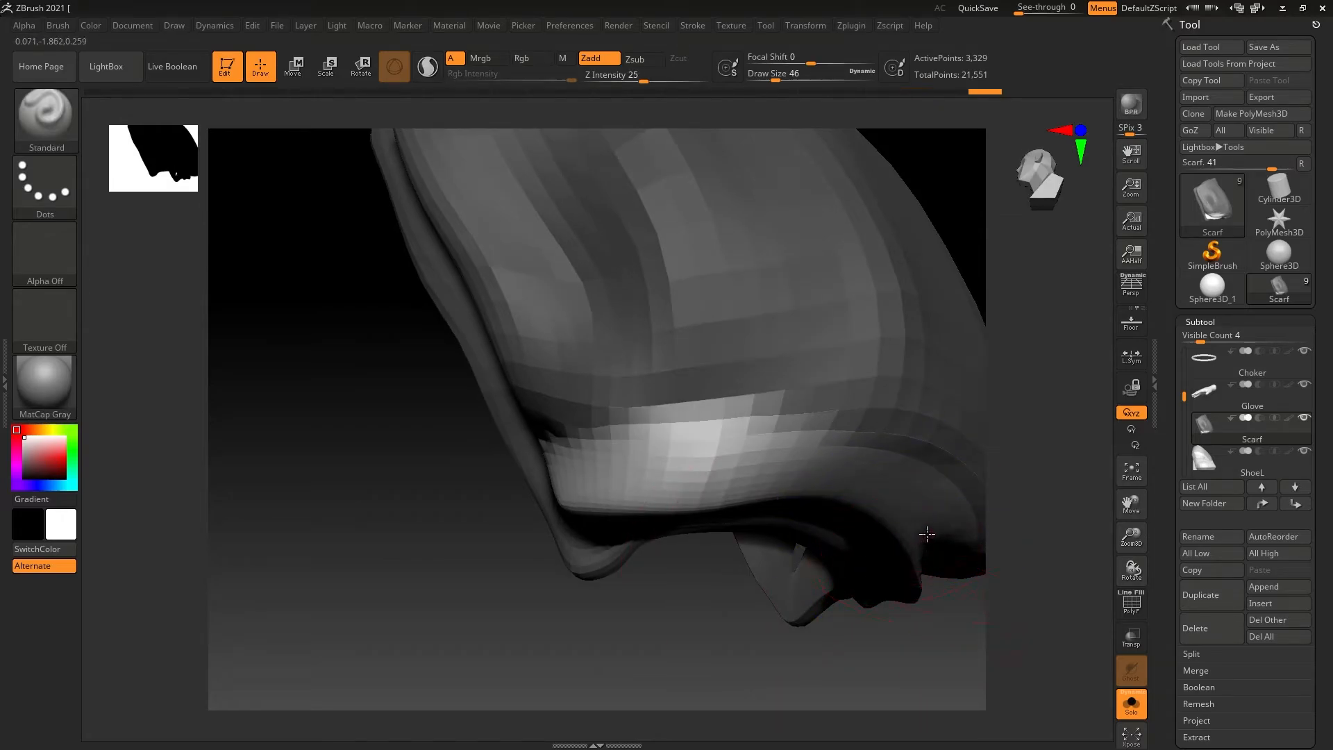
mouse_move(926, 536)
mouse_down()
mouse_move(863, 491)
mouse_move(947, 576)
mouse_up()
drag(790, 492, 760, 491)
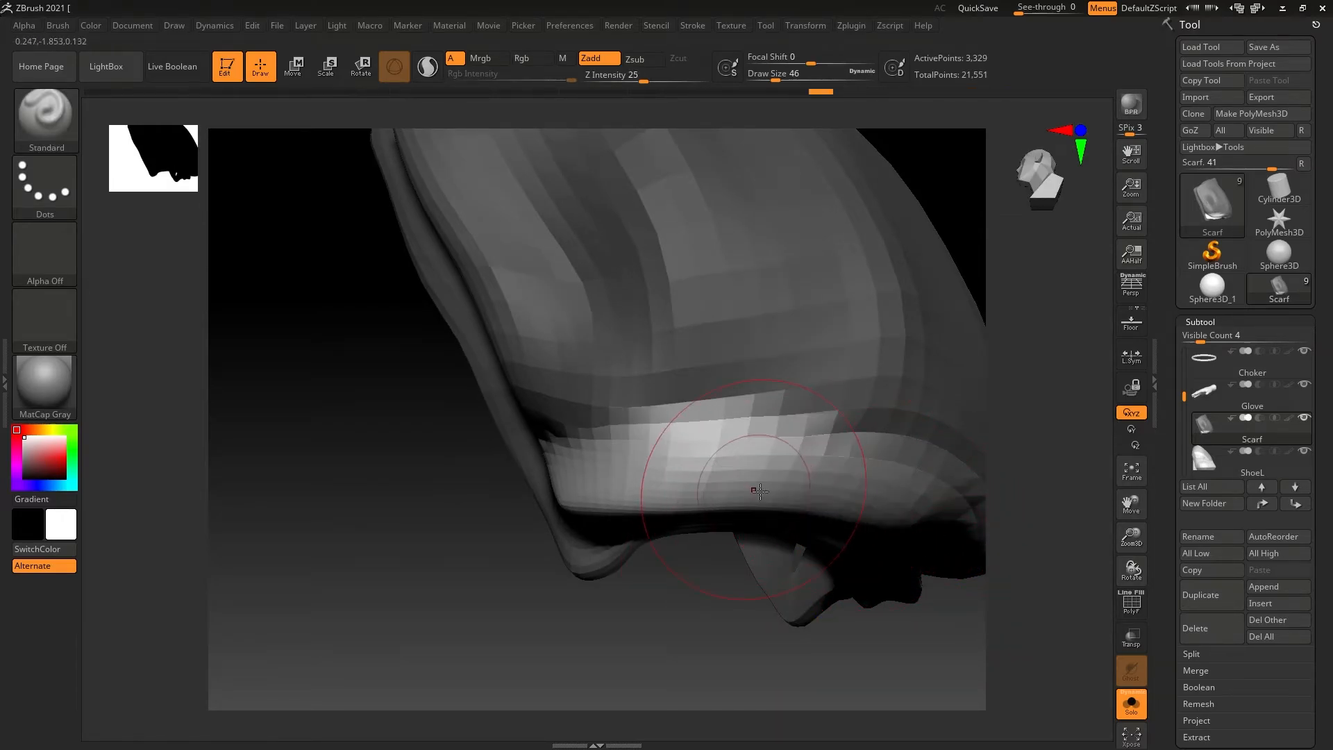
mouse_move(666, 618)
mouse_down()
mouse_move(696, 625)
mouse_move(714, 499)
mouse_move(677, 474)
mouse_move(722, 521)
mouse_move(656, 500)
mouse_up()
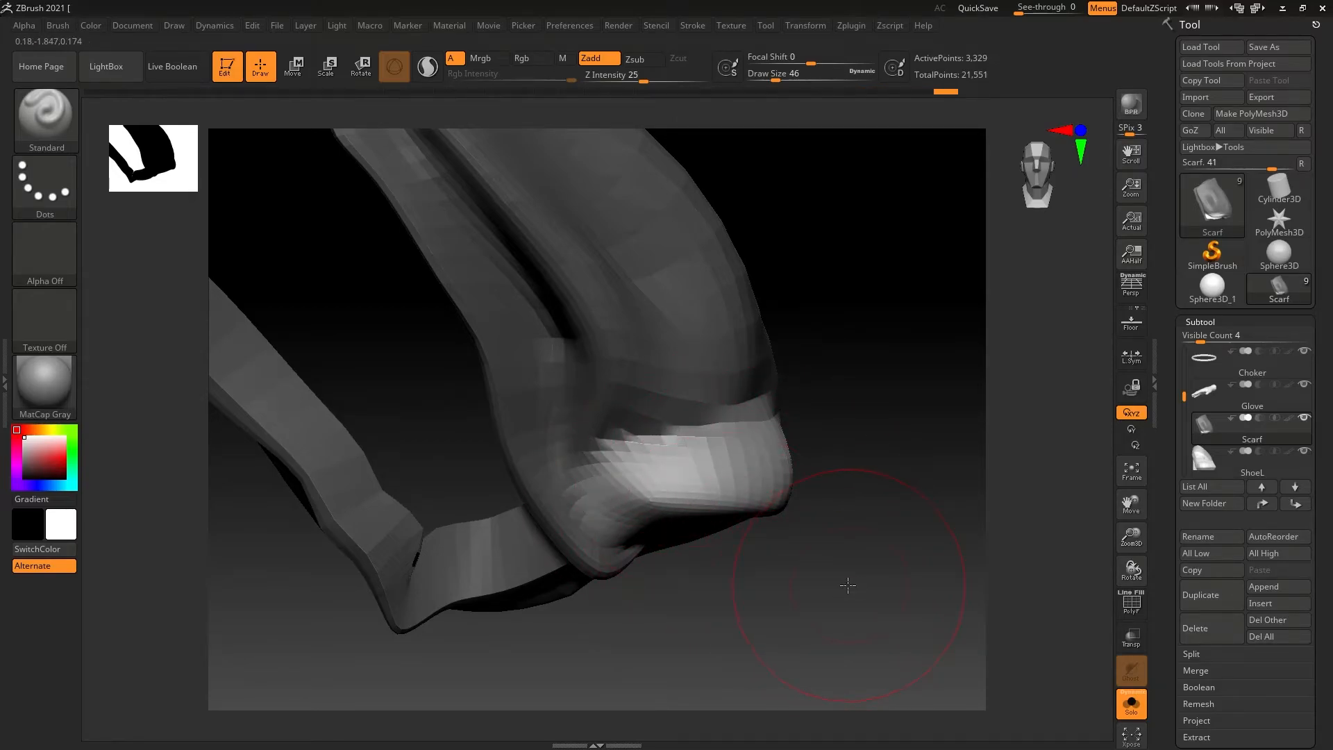
mouse_move(847, 580)
mouse_down()
mouse_move(782, 602)
mouse_move(833, 600)
mouse_up()
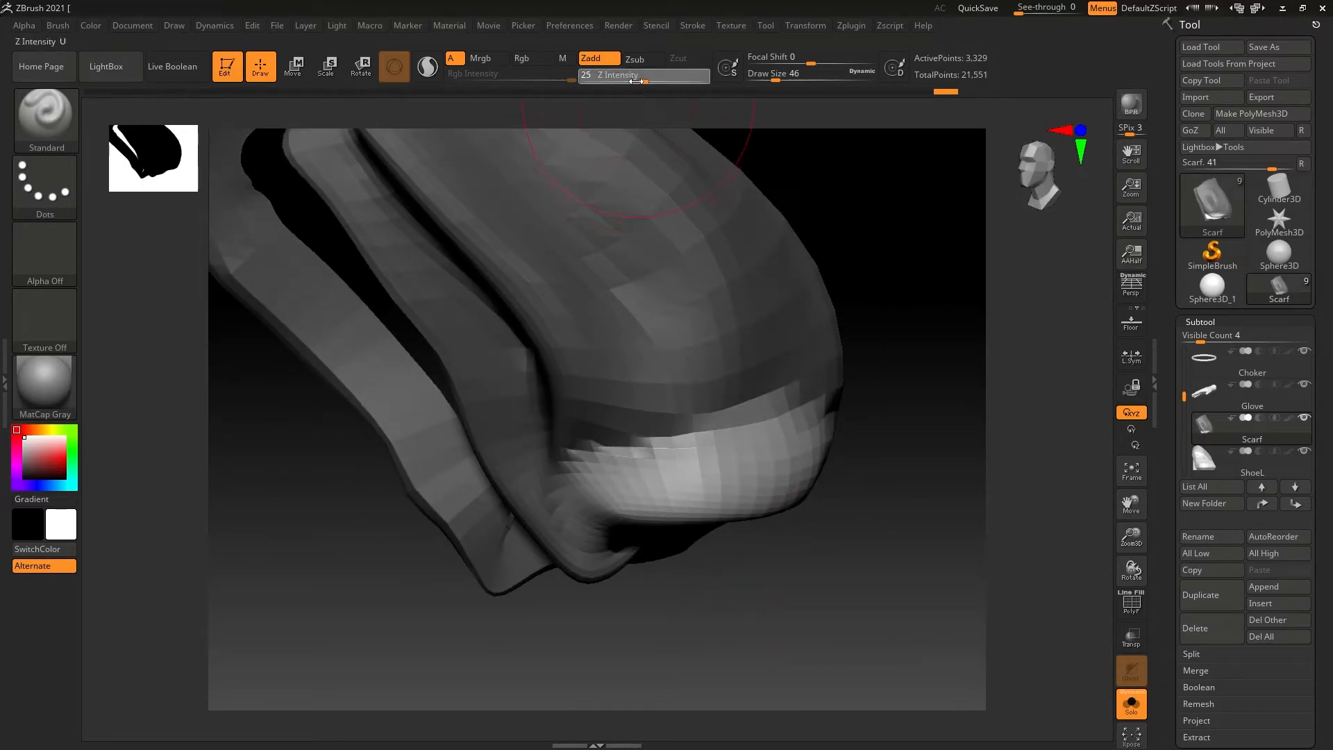
Step: Set Z Intensity to 15, then add more volume to the lower band and smooth it
drag(631, 84, 630, 84)
drag(850, 503, 756, 511)
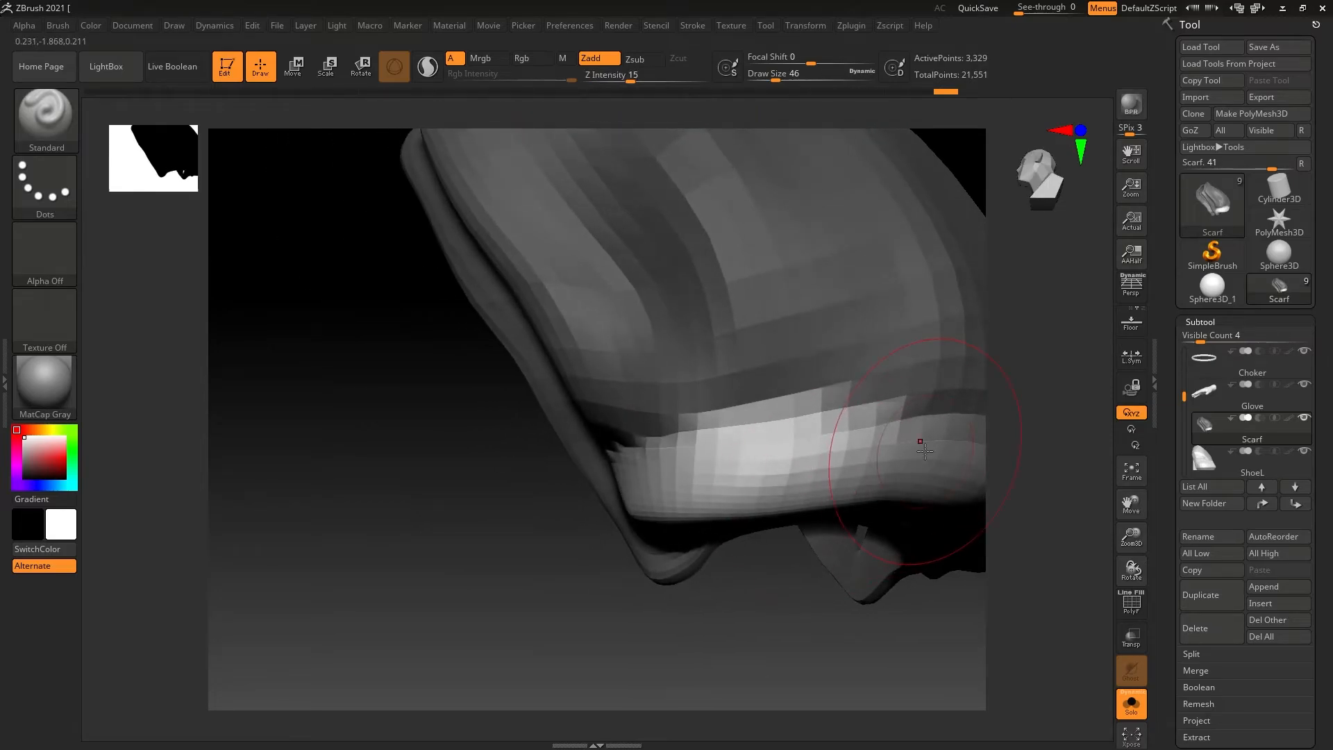
mouse_move(670, 599)
mouse_down()
mouse_move(652, 565)
mouse_move(673, 554)
mouse_move(597, 560)
mouse_move(516, 532)
mouse_up()
mouse_move(882, 483)
shift+mouse_down()
mouse_move(812, 433)
mouse_move(595, 373)
mouse_move(569, 385)
shift+mouse_up()
drag(649, 544, 714, 517)
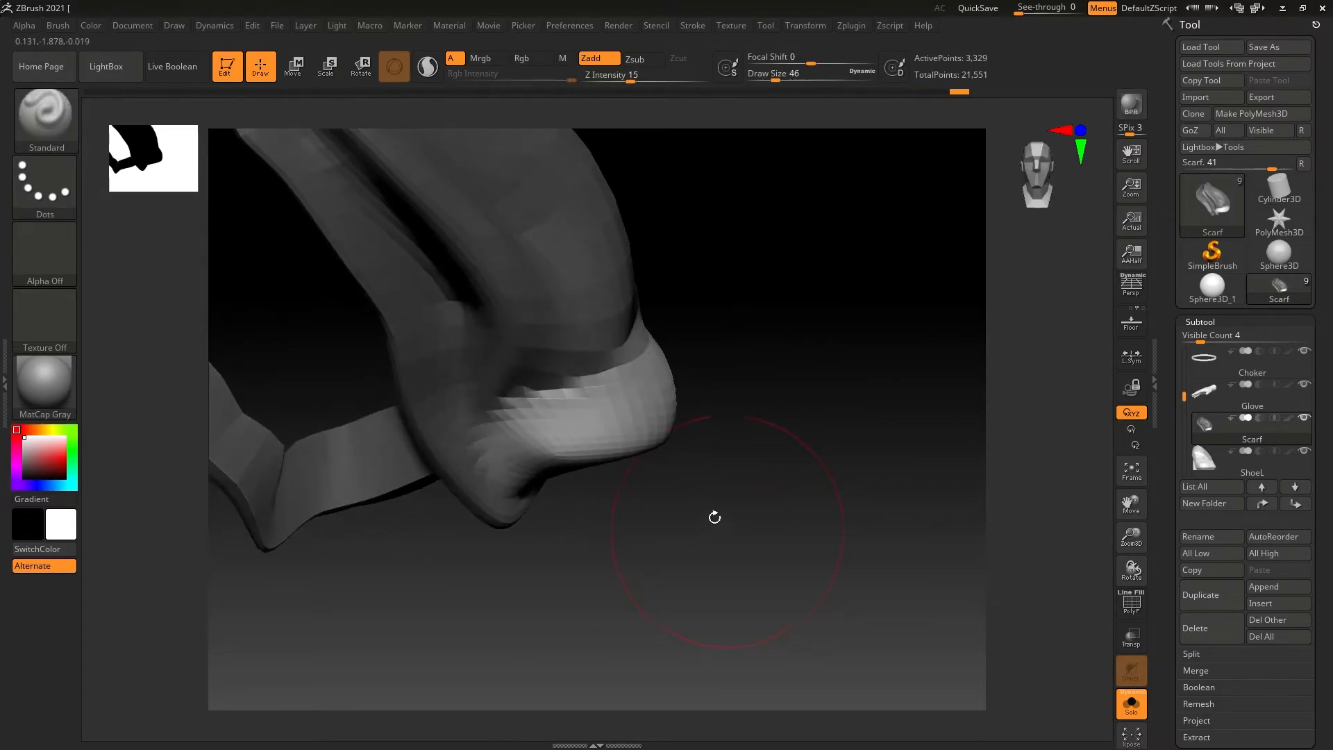
drag(591, 408, 521, 420)
drag(695, 489, 764, 506)
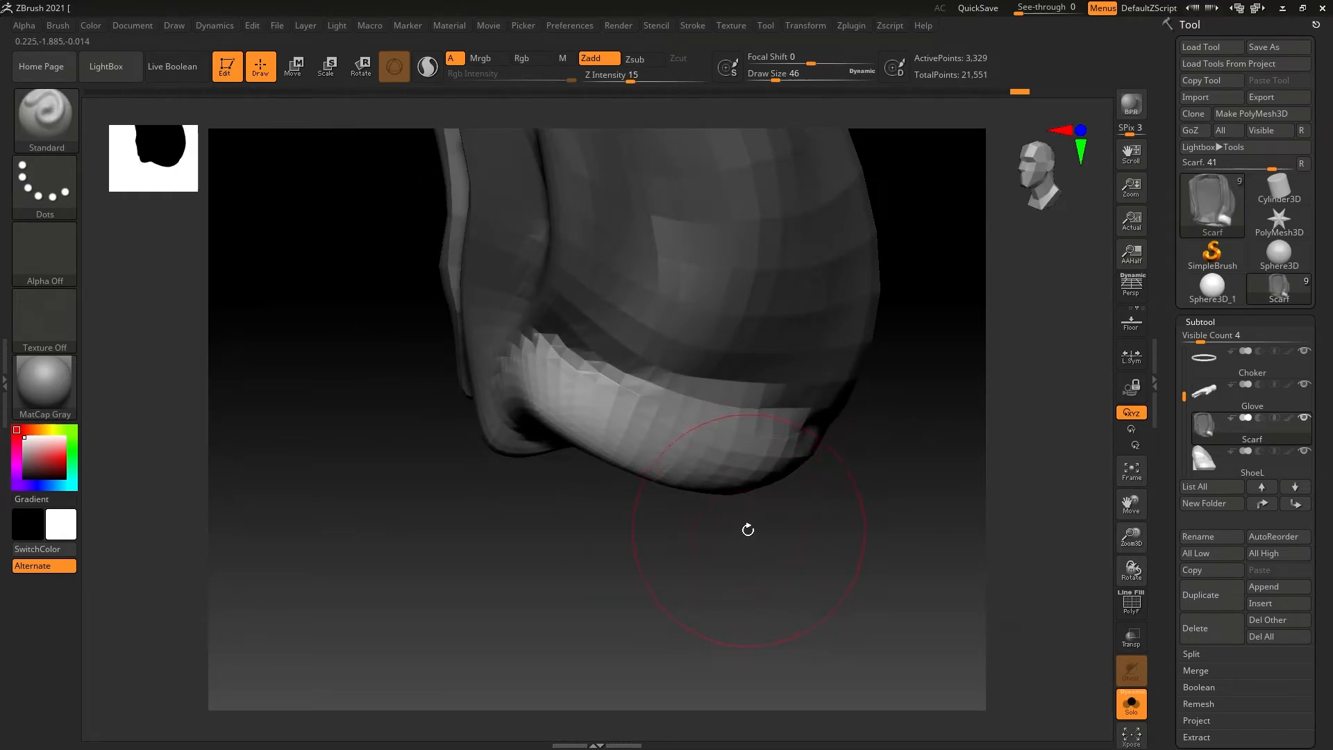
Step: Clear the mask and carve along the upper edge of the lower band with DamStandard at Z Intensity 16
ctrl+drag(894, 446, 928, 537)
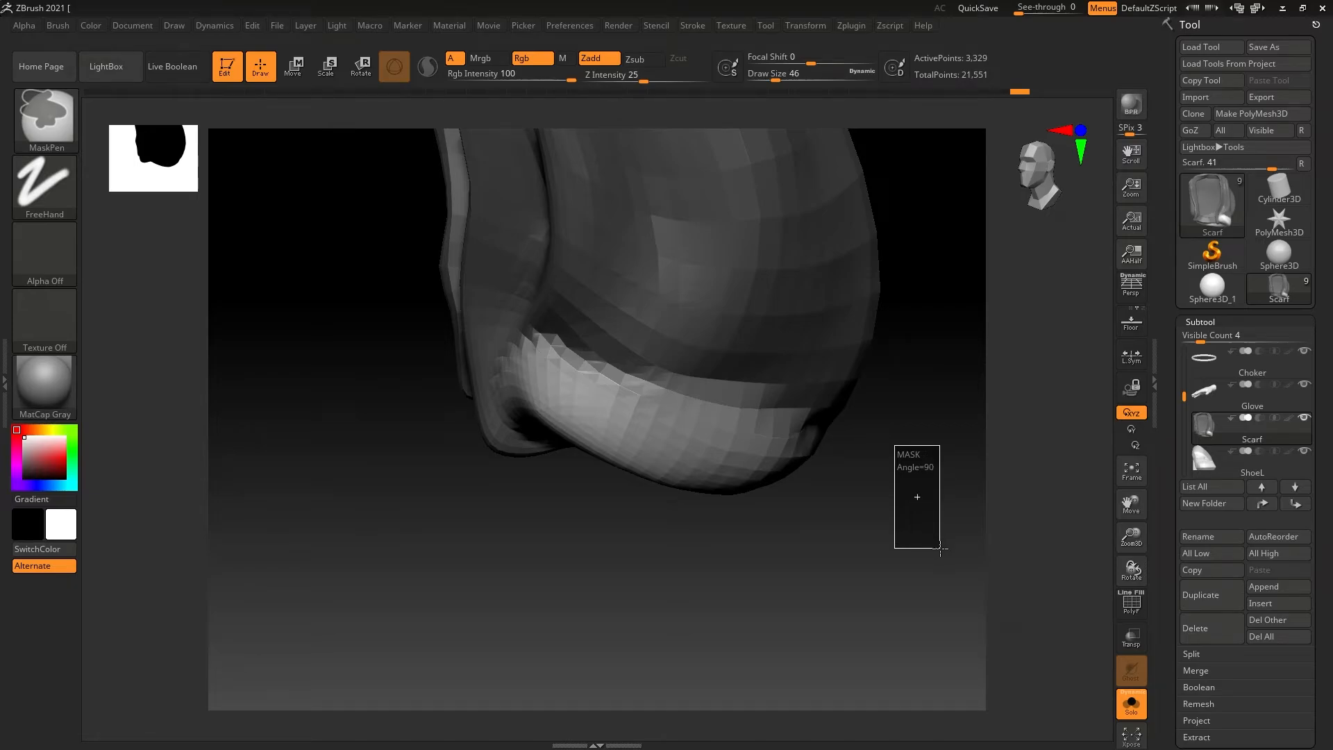
ctrl+drag(940, 548, 939, 547)
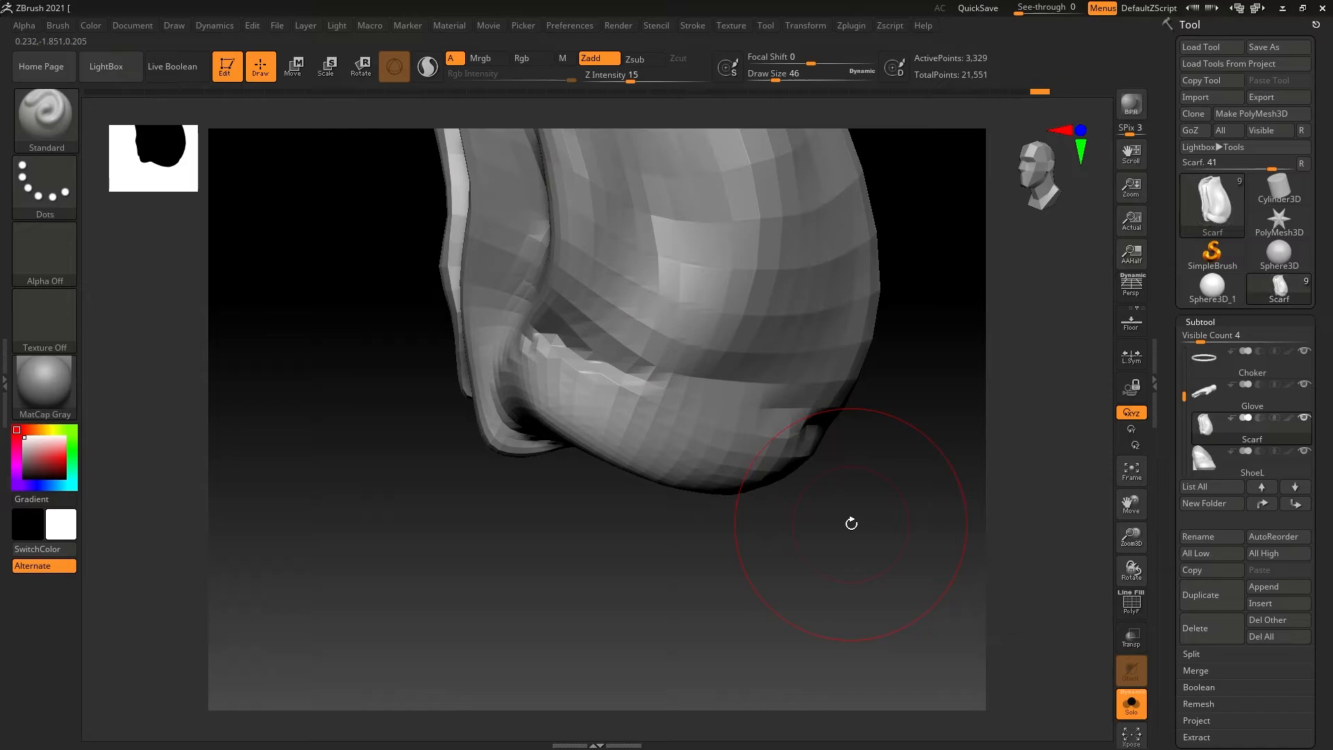
key(b)
key(d)
key(s)
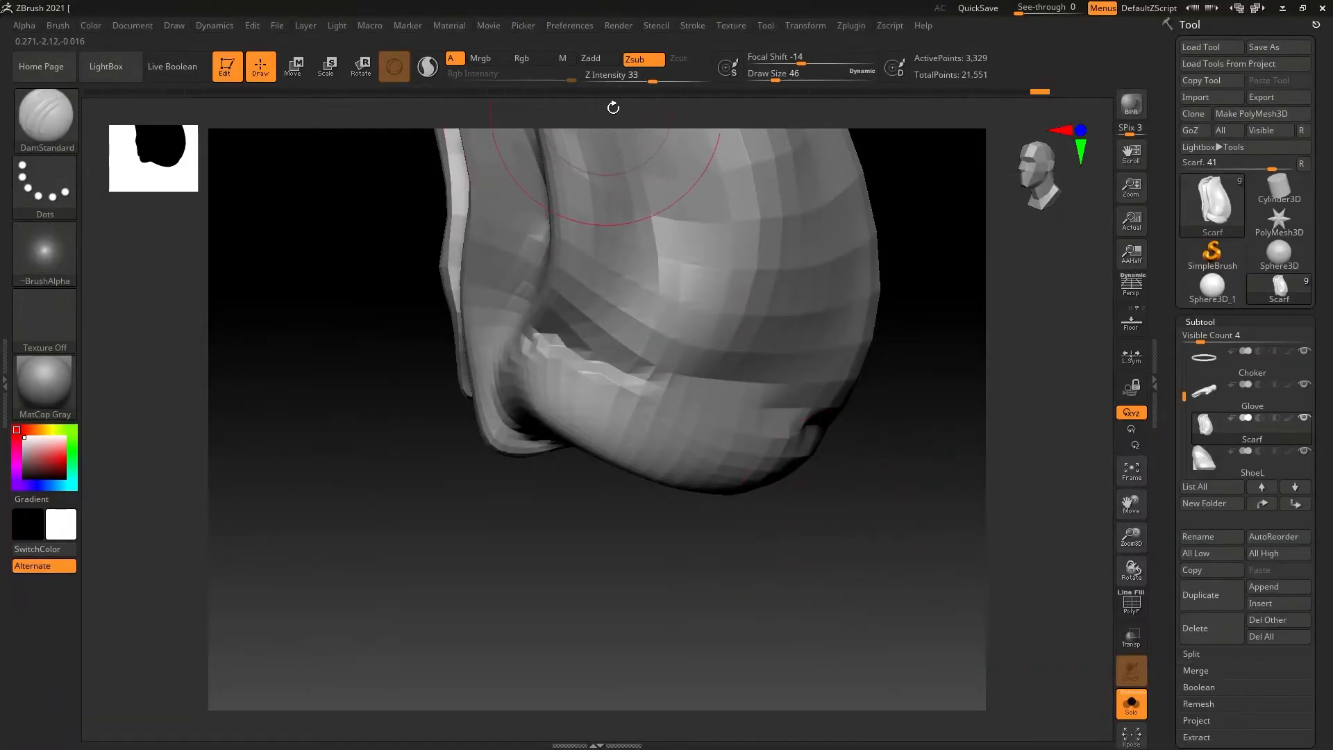
drag(651, 80, 638, 81)
mouse_move(887, 470)
mouse_down()
mouse_move(854, 536)
mouse_move(737, 537)
mouse_move(809, 538)
mouse_up()
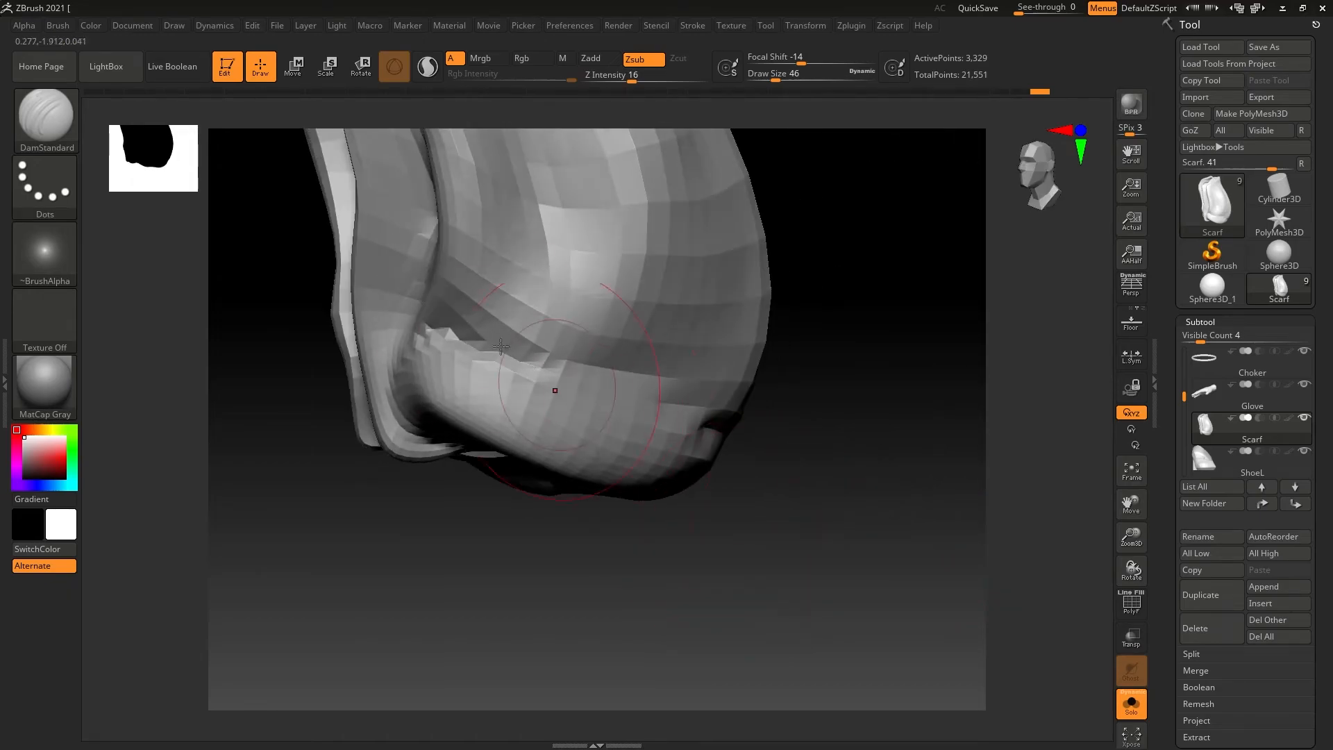
drag(430, 334, 670, 408)
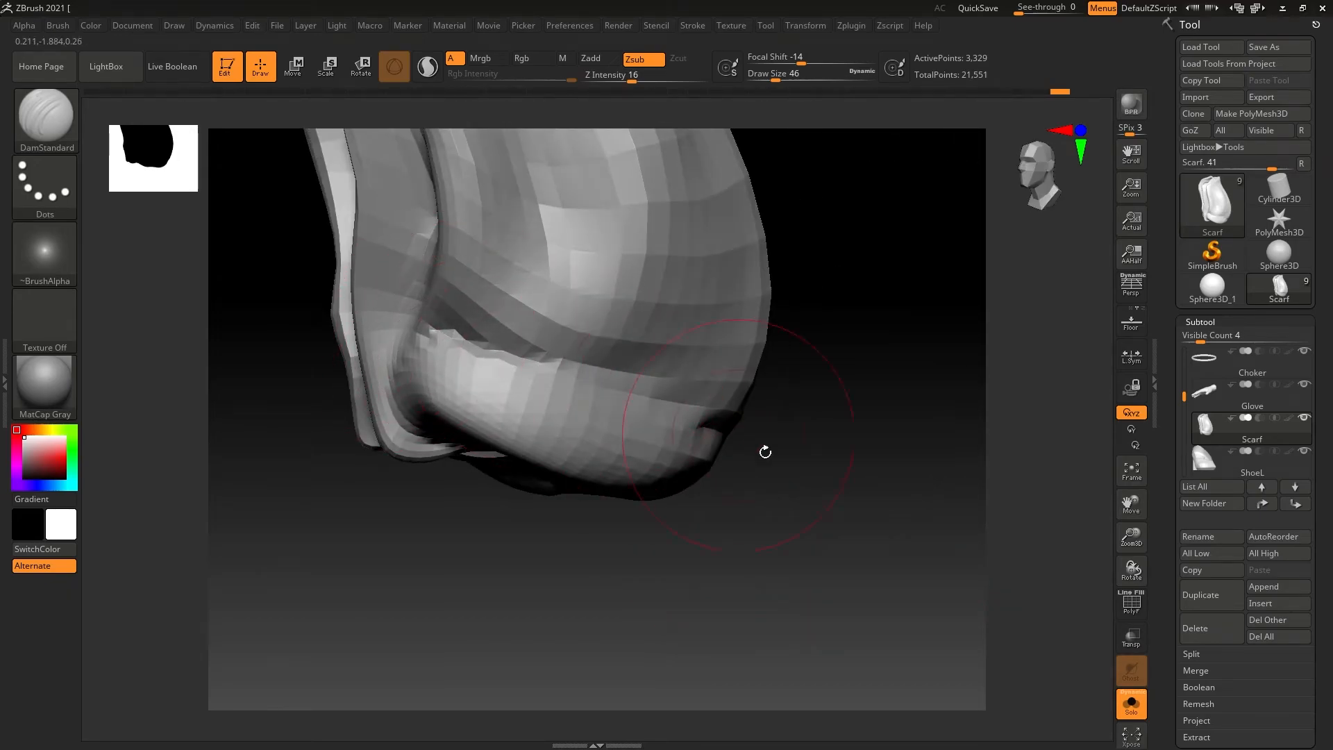
drag(799, 506, 735, 500)
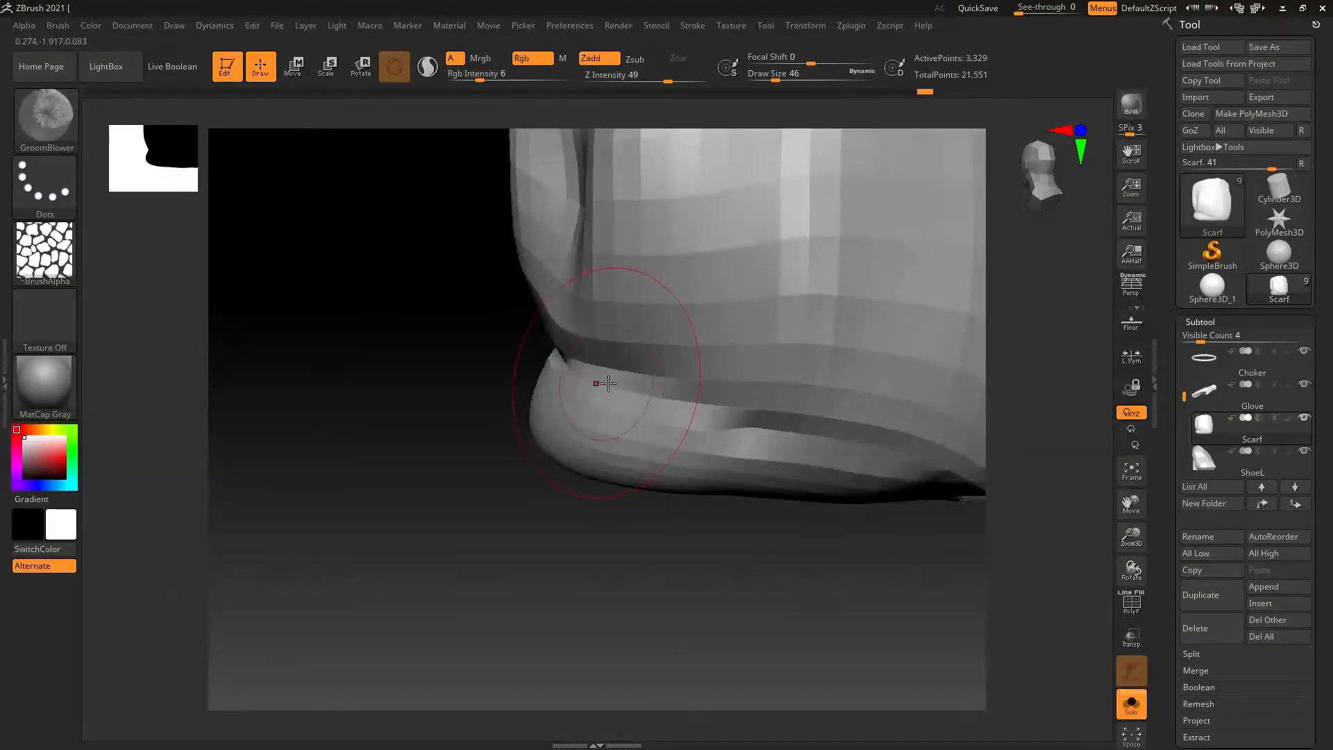
Step: Using DamStandard at draw size 23, refine the crease between the Scarf's body and lower band, smoothing as needed
key(b)
key(d)
key(s)
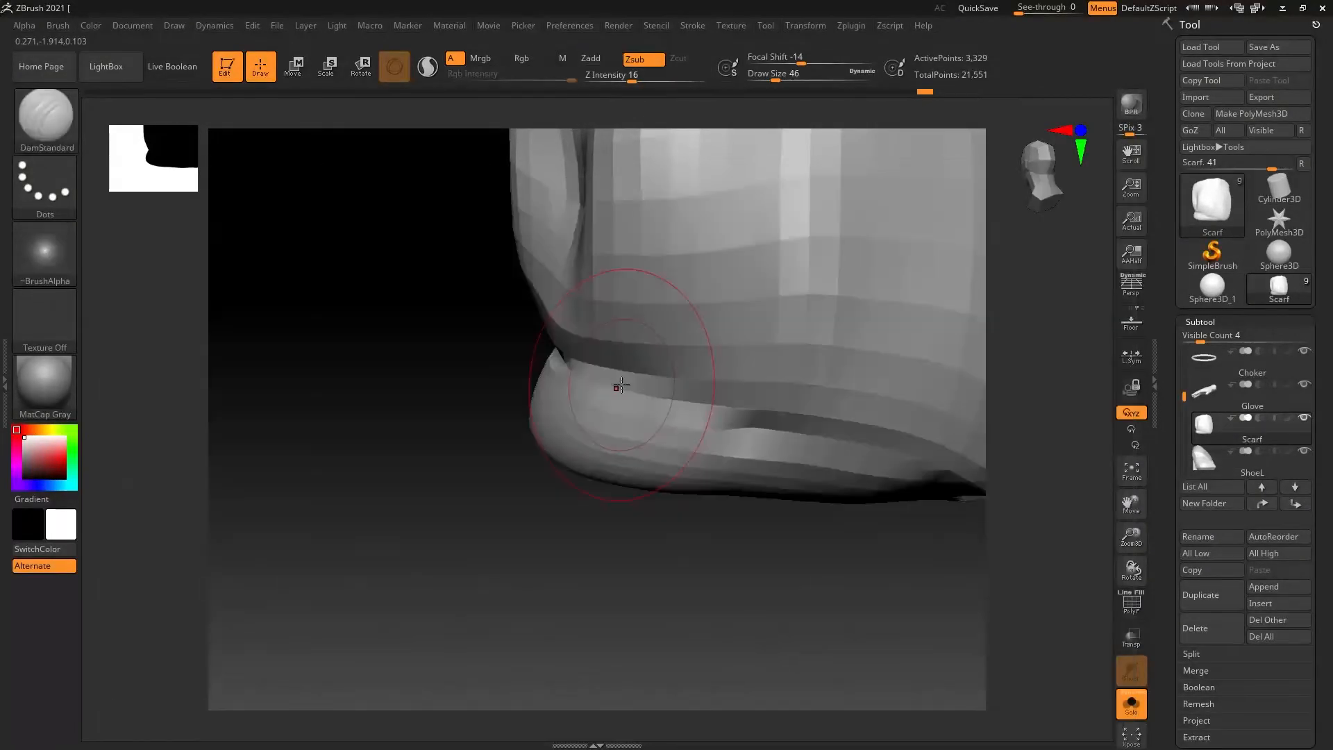
key(s)
drag(620, 383, 609, 384)
drag(700, 395, 691, 390)
mouse_move(692, 396)
mouse_down()
mouse_move(903, 406)
mouse_move(749, 397)
mouse_up()
drag(604, 531, 687, 531)
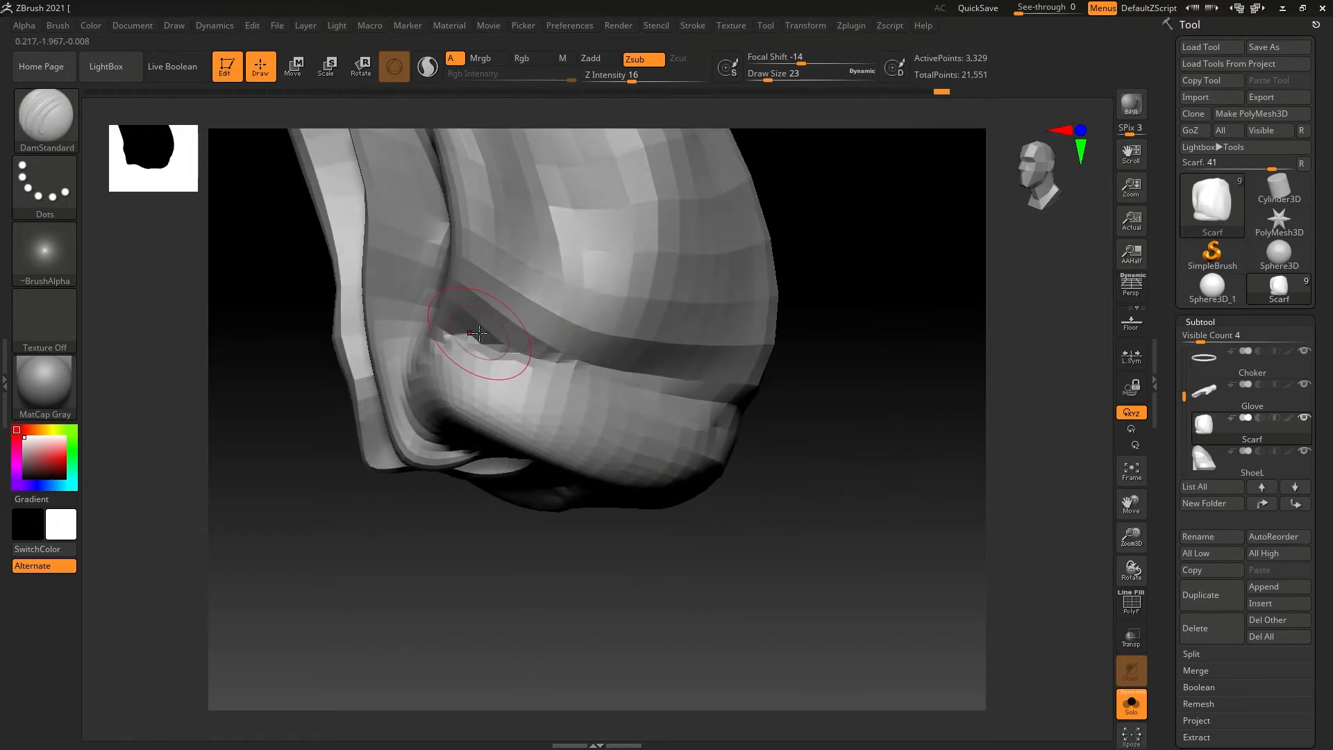
mouse_move(759, 421)
mouse_down()
mouse_move(747, 551)
mouse_move(764, 529)
mouse_move(812, 580)
mouse_move(763, 549)
mouse_up()
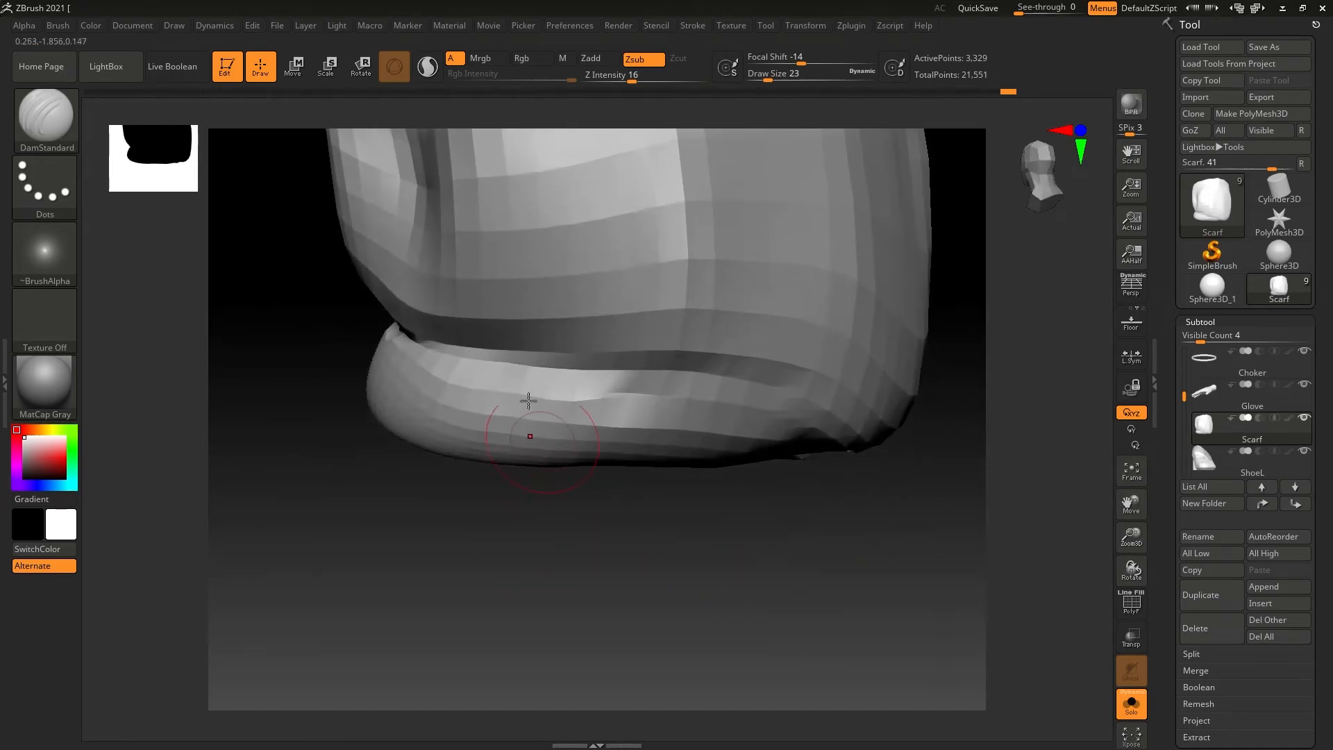
mouse_move(666, 503)
shift+mouse_down()
mouse_move(738, 548)
mouse_move(701, 509)
mouse_move(620, 478)
shift+mouse_up()
Step: With the Move brush at draw size 71, reshape the folds across the upper front of the Scarf
alt+drag(624, 419, 729, 524)
mouse_move(663, 479)
alt+mouse_down()
mouse_move(717, 512)
mouse_move(678, 485)
mouse_move(717, 465)
mouse_move(701, 445)
mouse_move(705, 419)
mouse_move(730, 406)
mouse_move(548, 302)
alt+mouse_up()
key(b)
key(m)
key(v)
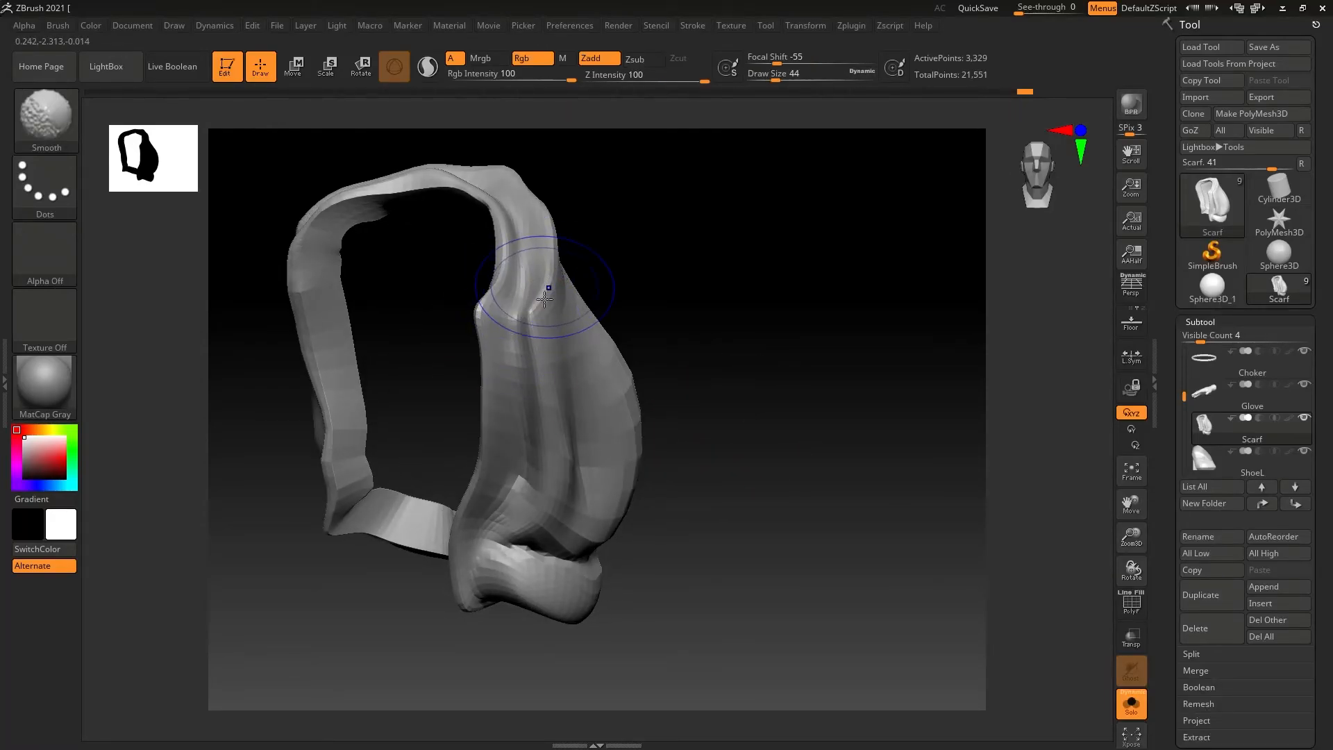
mouse_move(756, 384)
mouse_down()
mouse_move(608, 341)
mouse_move(564, 343)
mouse_move(605, 421)
mouse_move(613, 401)
mouse_up()
drag(771, 462, 688, 443)
key(b)
key(b)
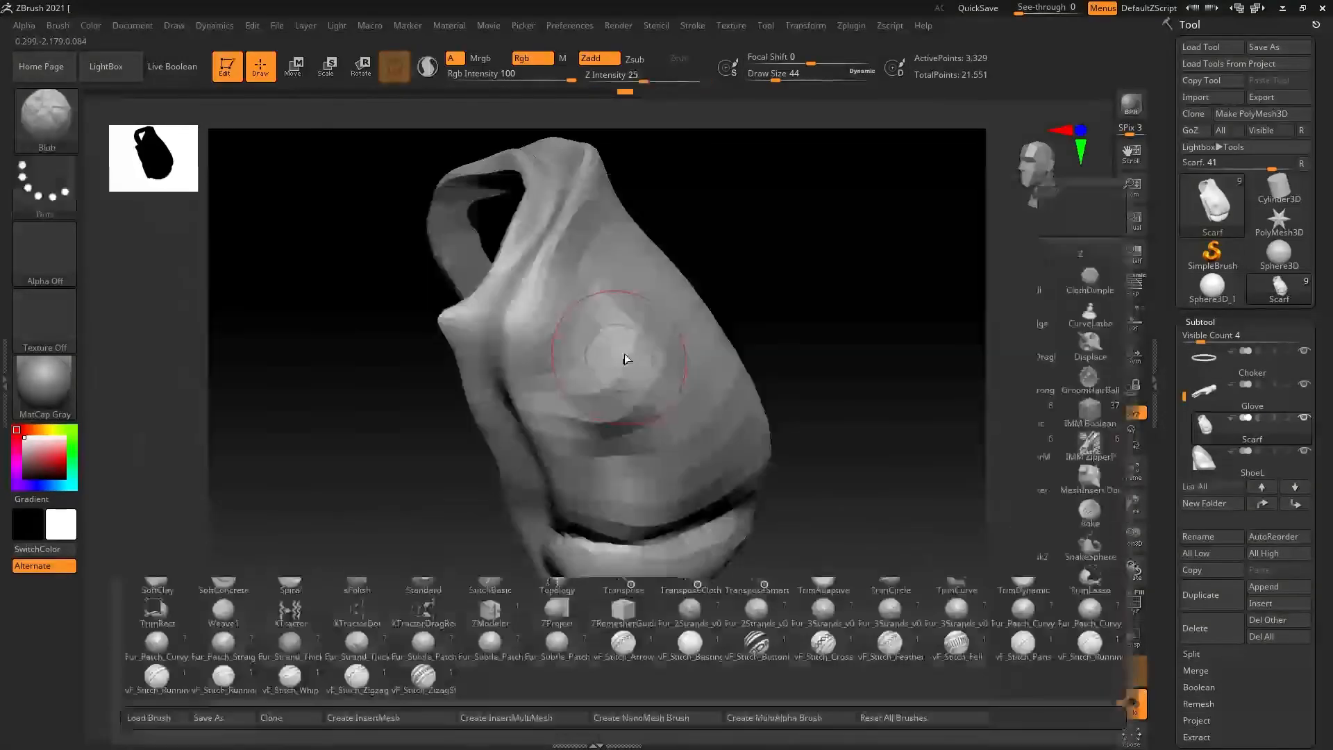
key(b)
key(m)
key(v)
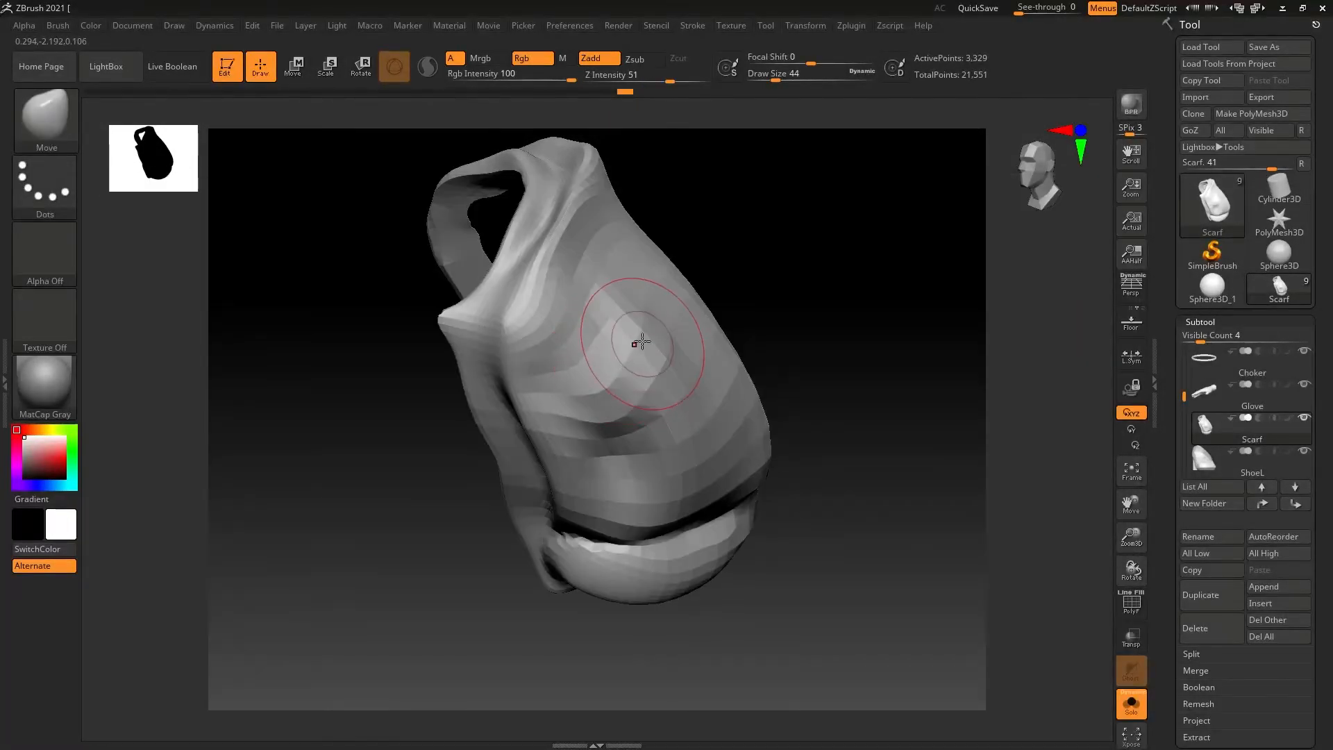
key(s)
drag(640, 337, 691, 368)
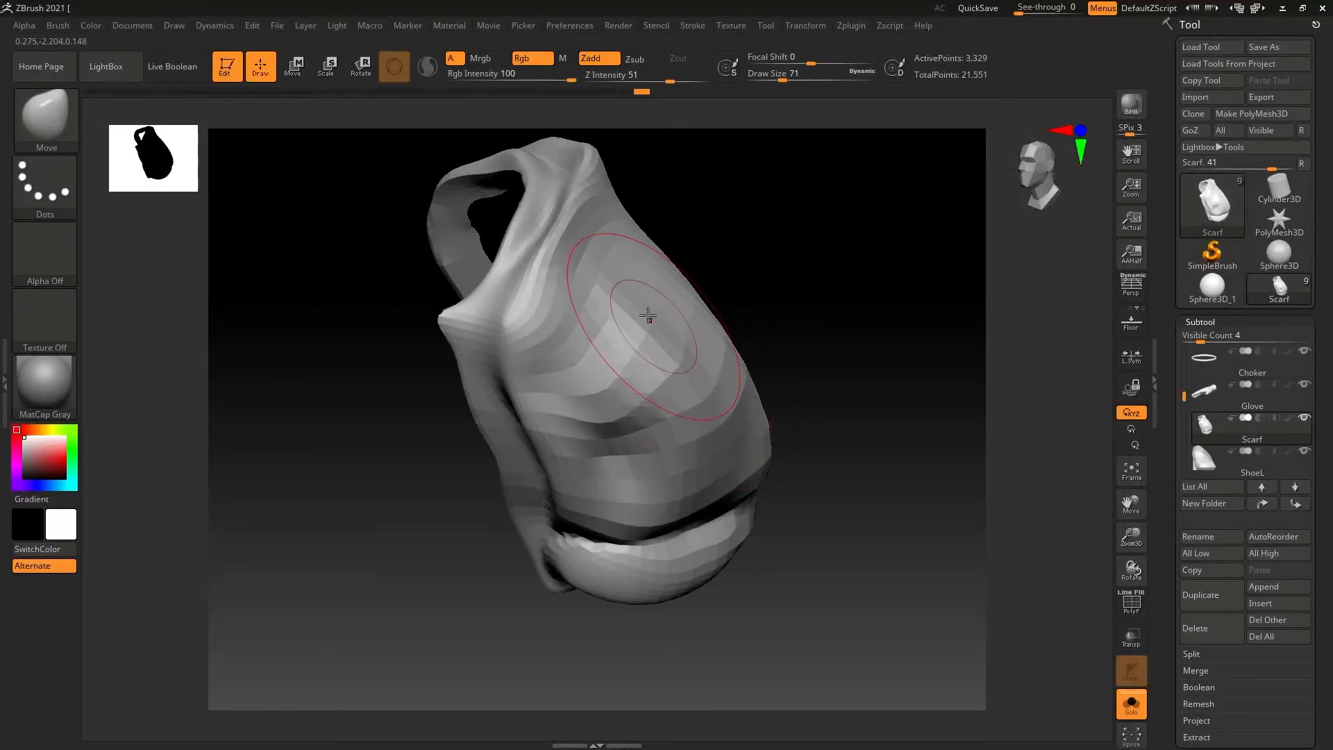
drag(620, 289, 649, 315)
drag(590, 256, 633, 260)
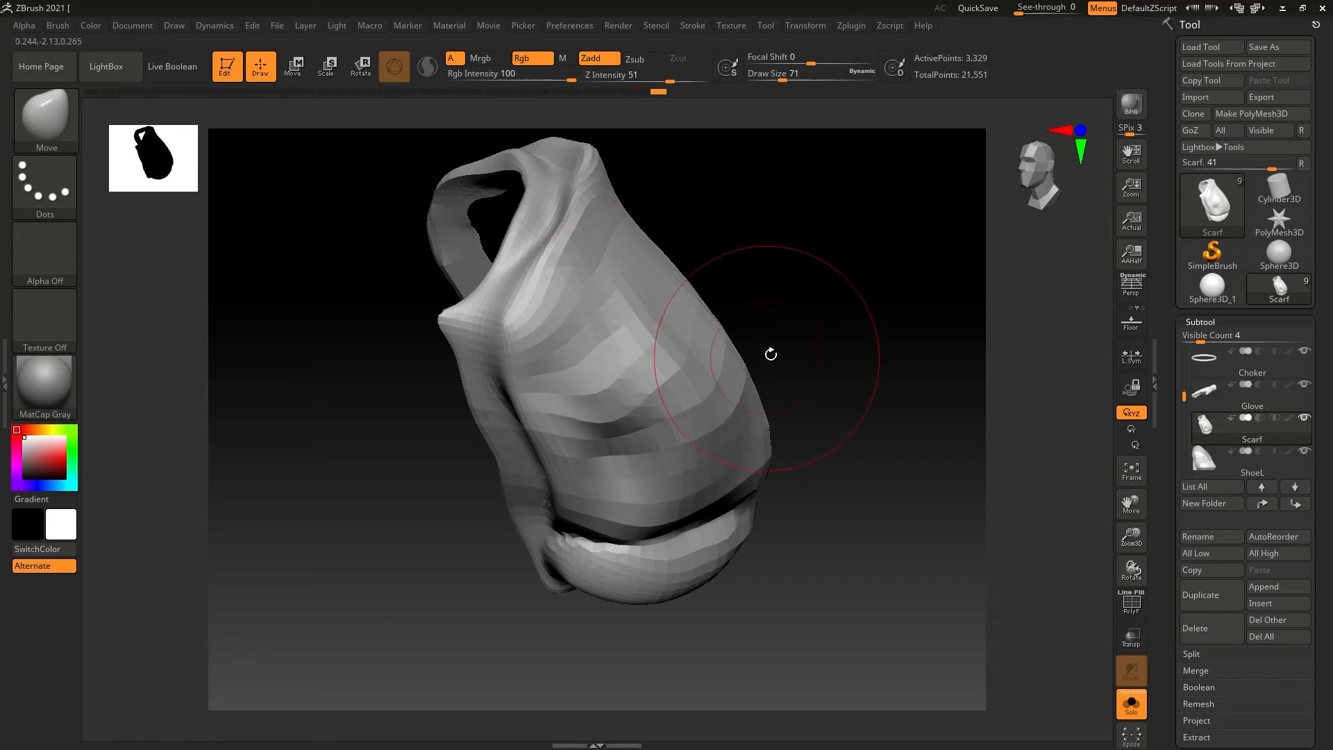
Step: Set the Move brush's draw size to 51 and smooth the jagged upper edge of the Scarf's lower band
drag(770, 354, 635, 324)
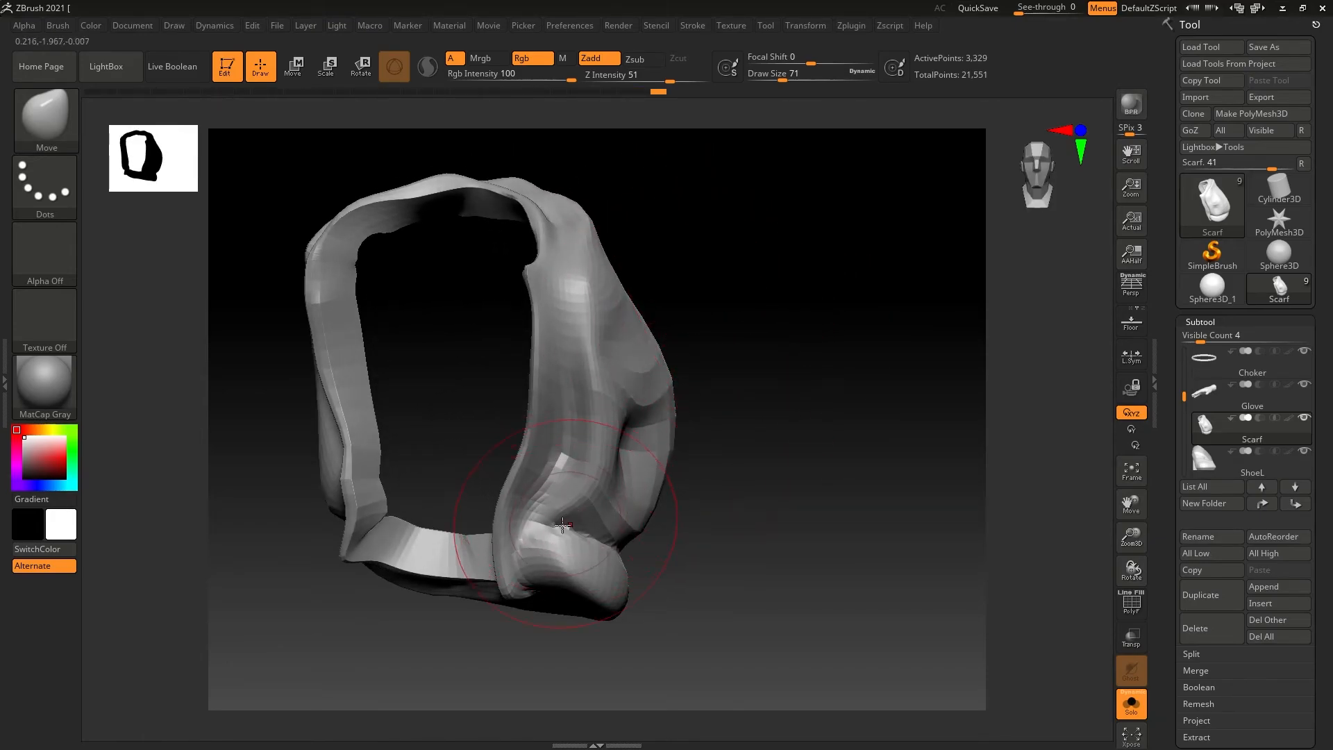
key(b)
key(w)
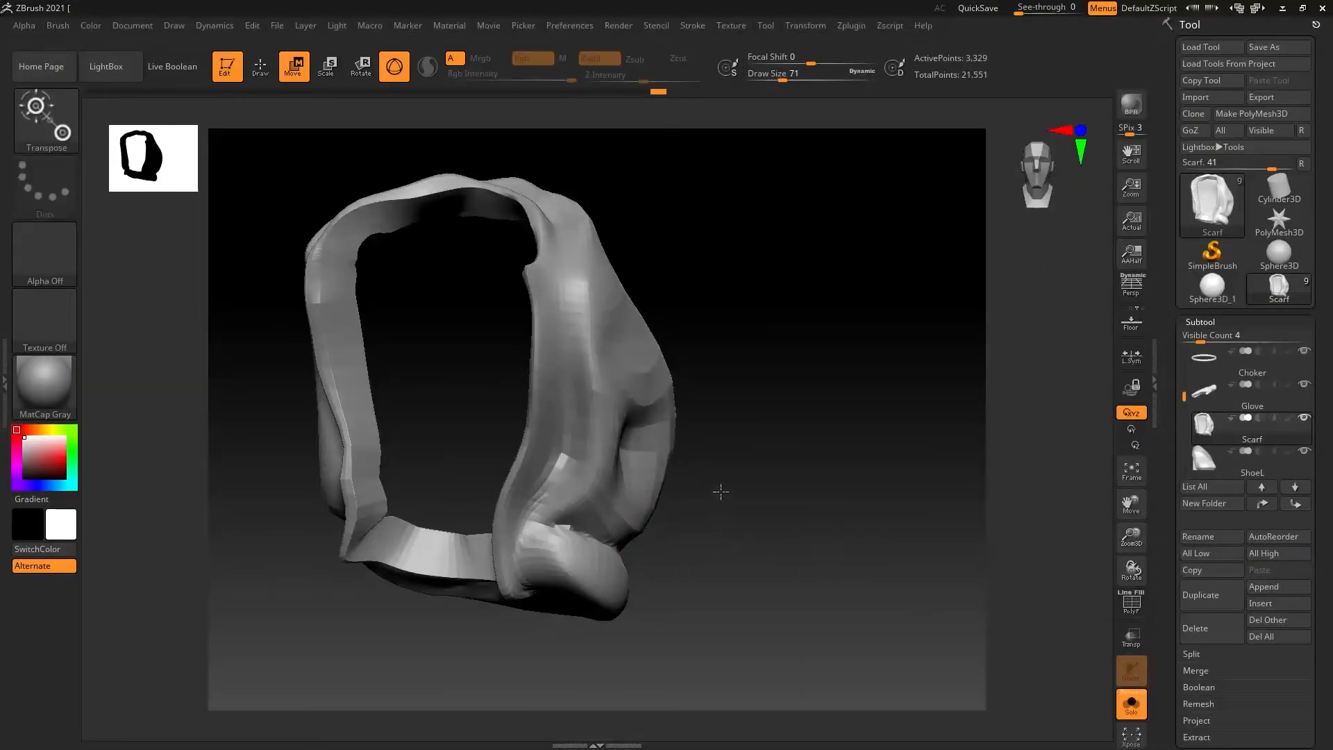
key(b)
key(m)
key(v)
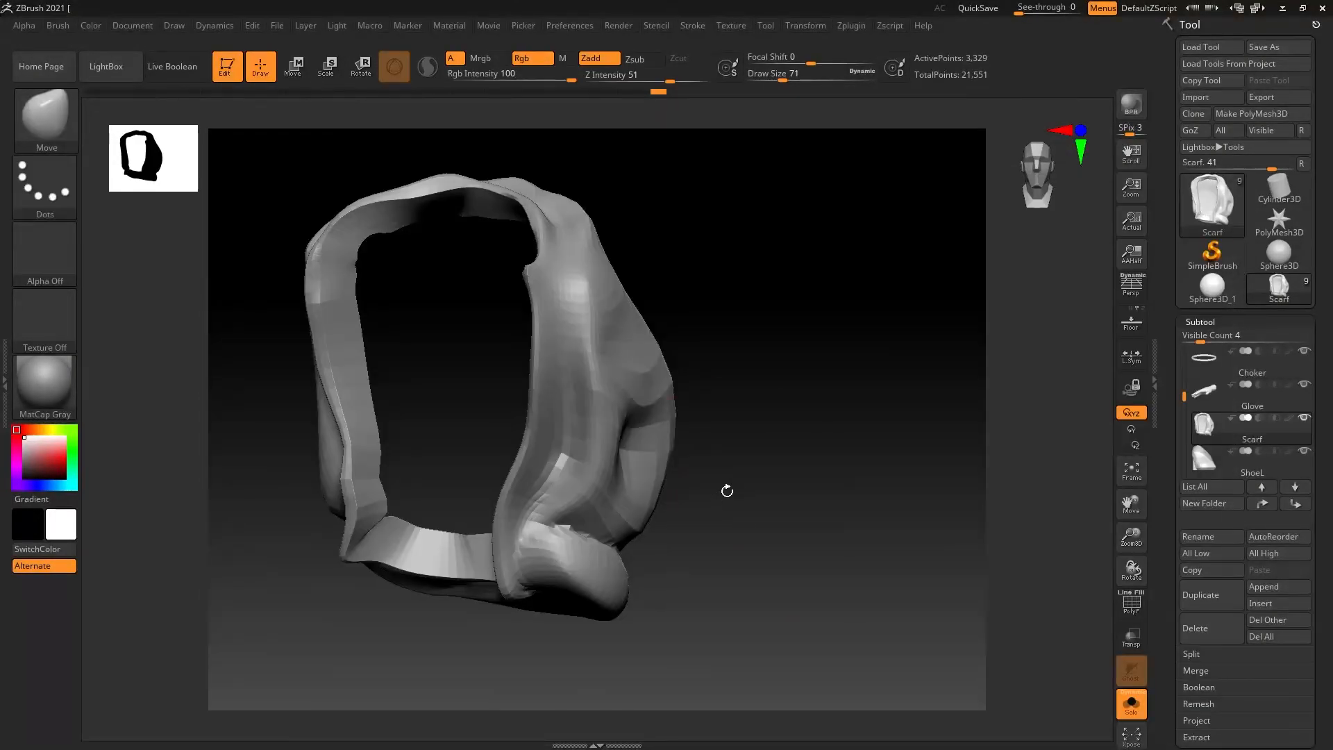
key(s)
drag(731, 482, 724, 486)
shift+drag(568, 531, 560, 534)
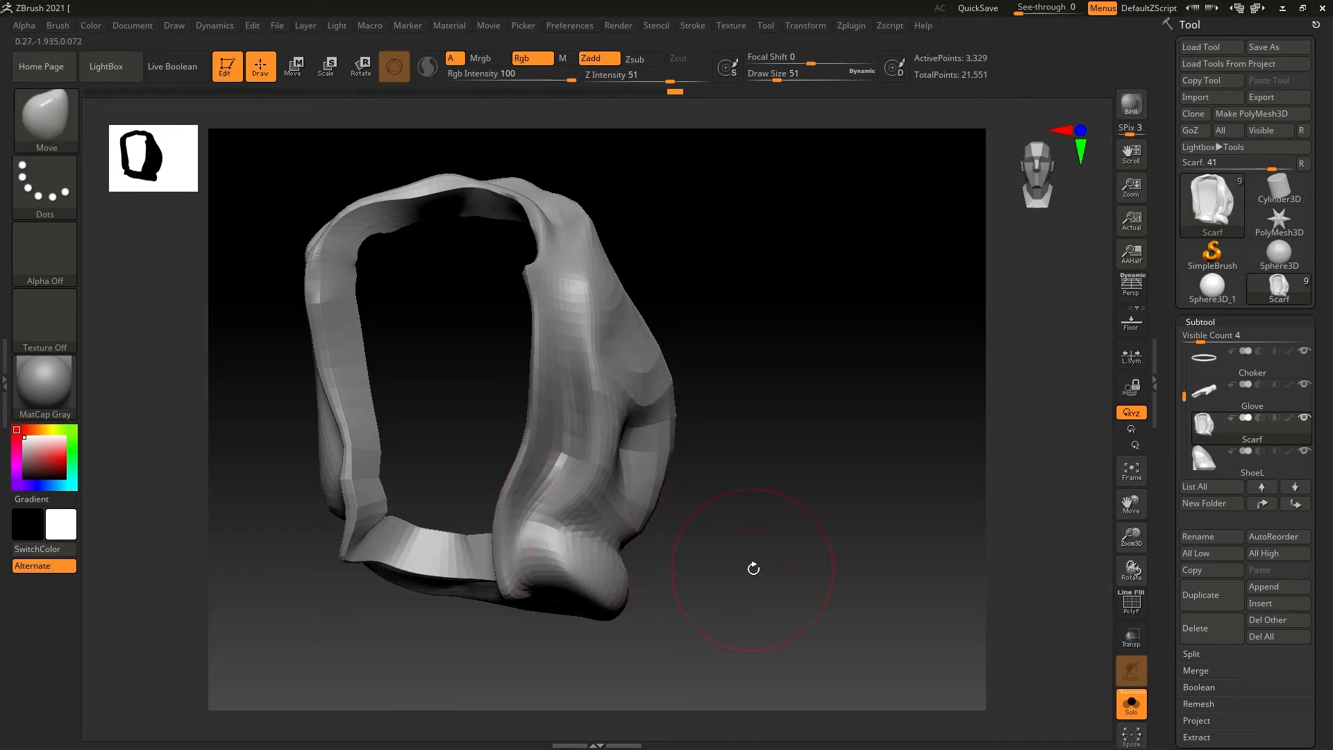
drag(753, 568, 707, 575)
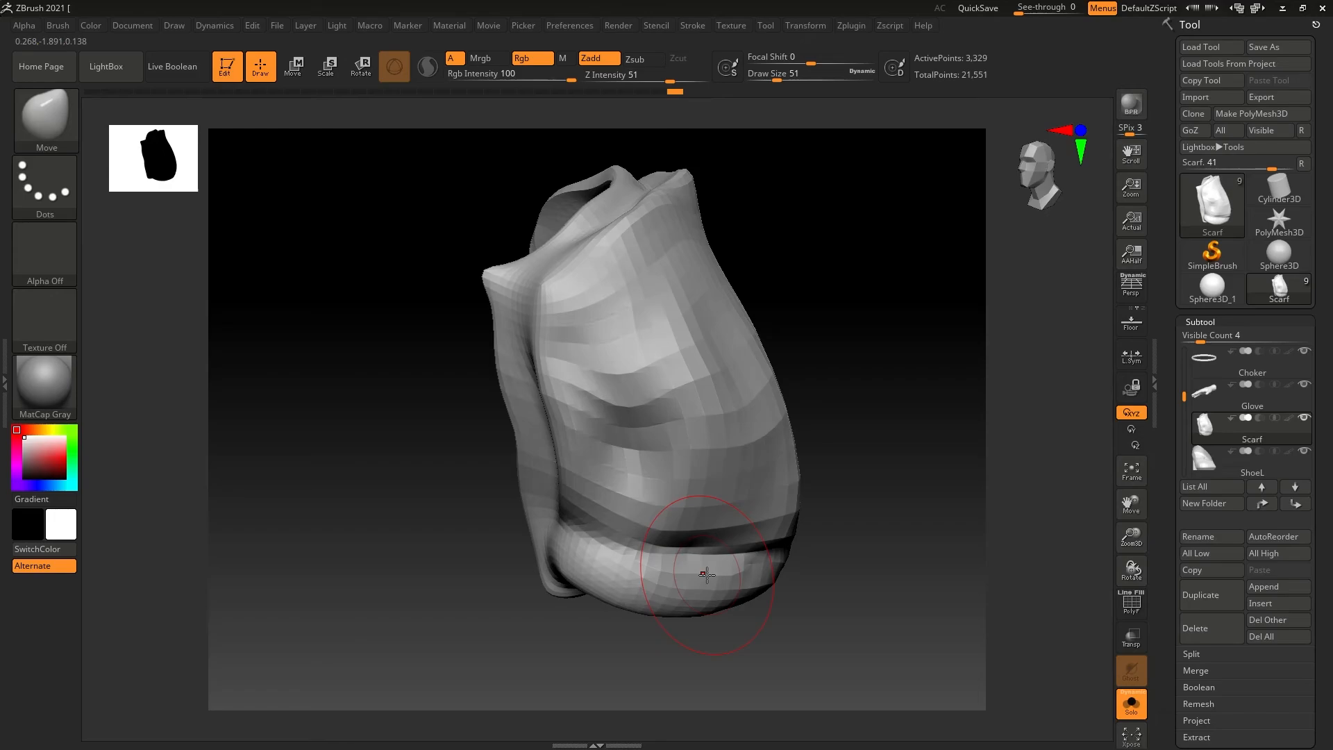
drag(835, 565, 639, 396)
drag(876, 529, 866, 532)
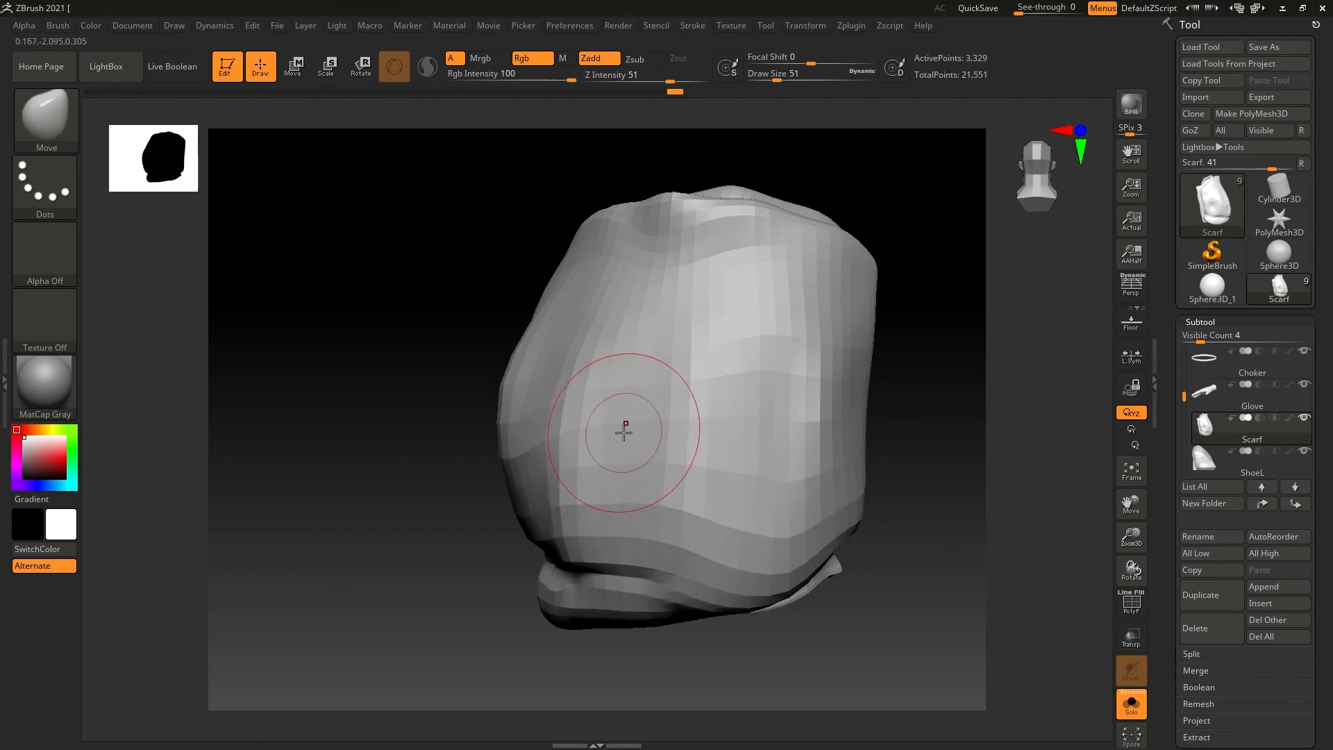
Step: Set the Move brush's draw size to 87 and pull the upper side of the Scarf's body downward to reshape its folds
key(s)
drag(622, 433, 632, 434)
drag(236, 479, 793, 537)
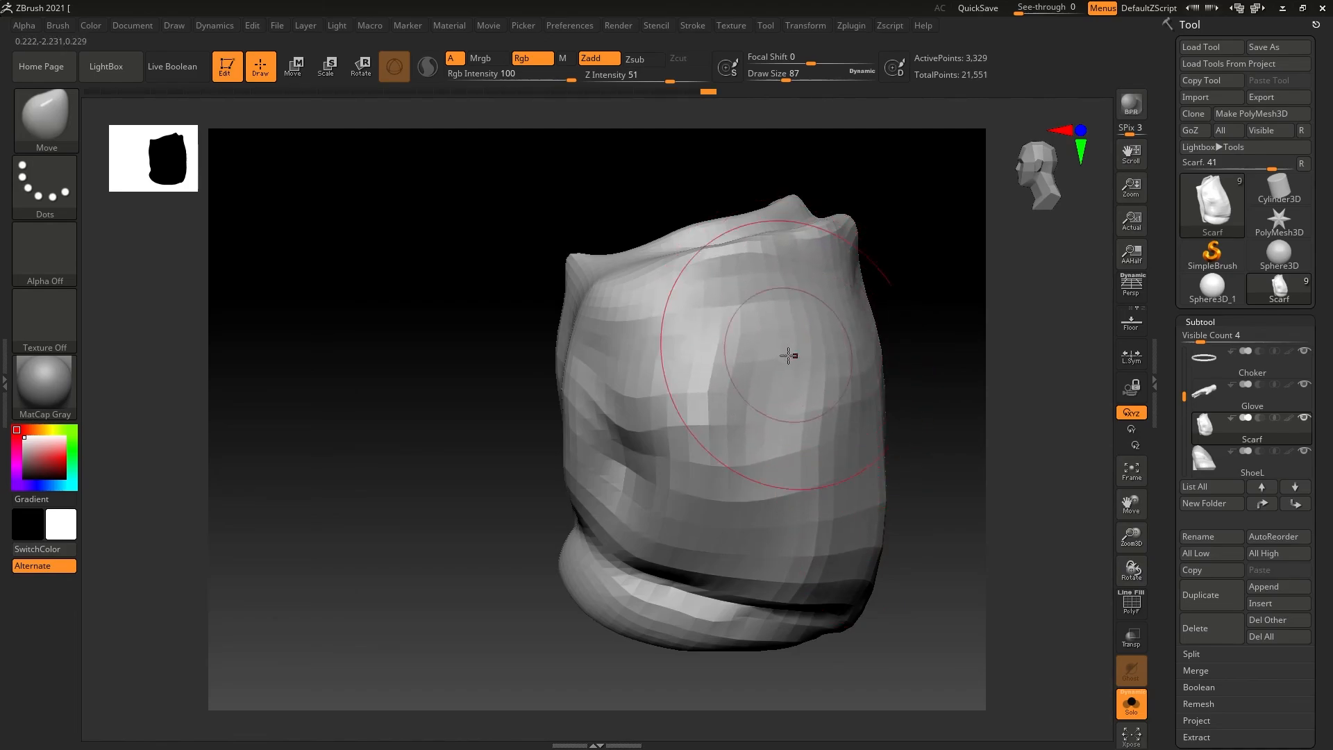
drag(749, 340, 757, 393)
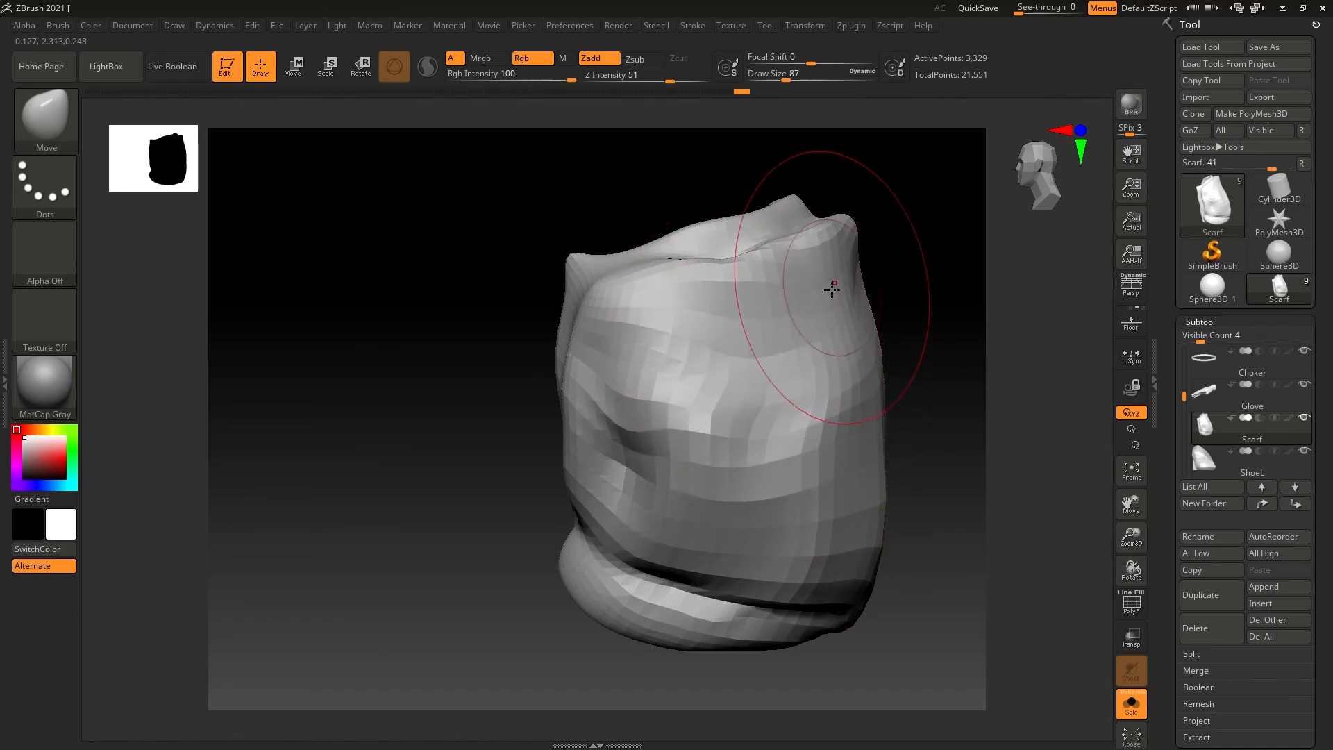
drag(431, 452, 639, 442)
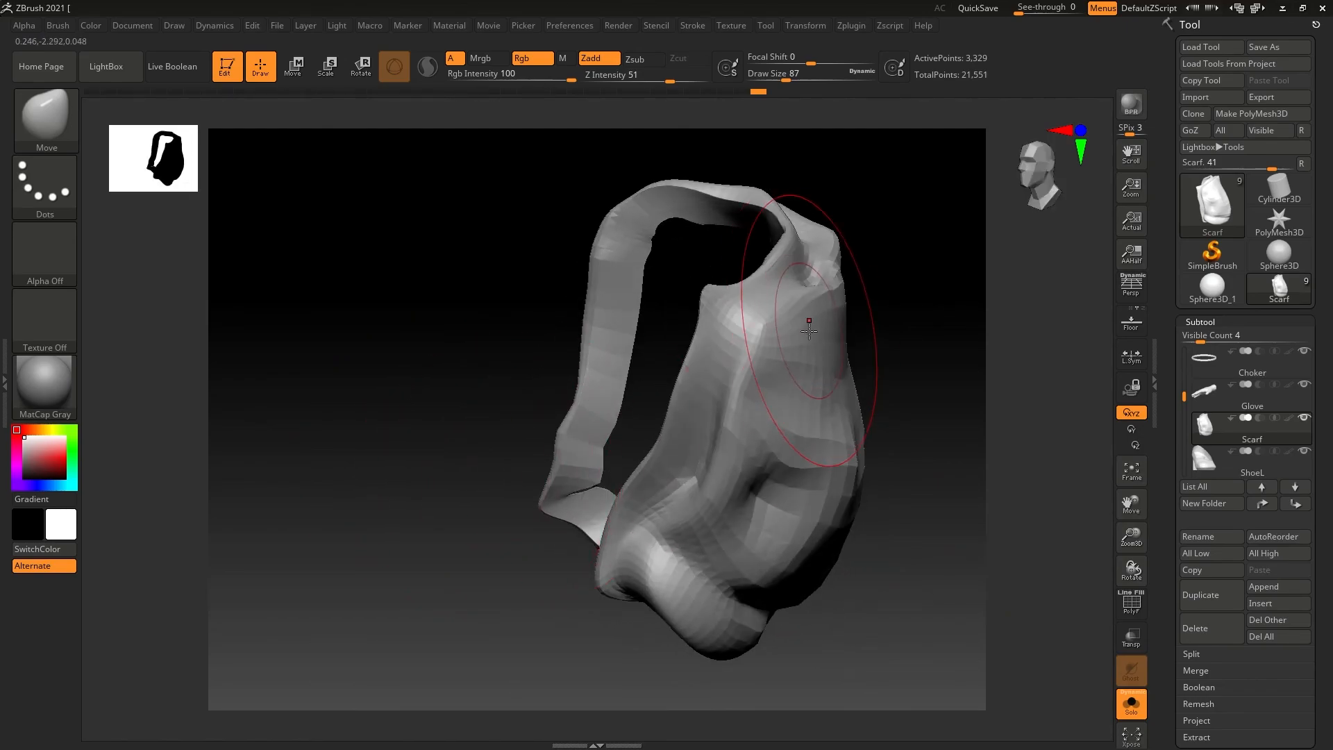
Step: Reshape the Scarf's upper side beside the opening with the Move brush, reducing the draw size to 49
key(b)
key(Escape)
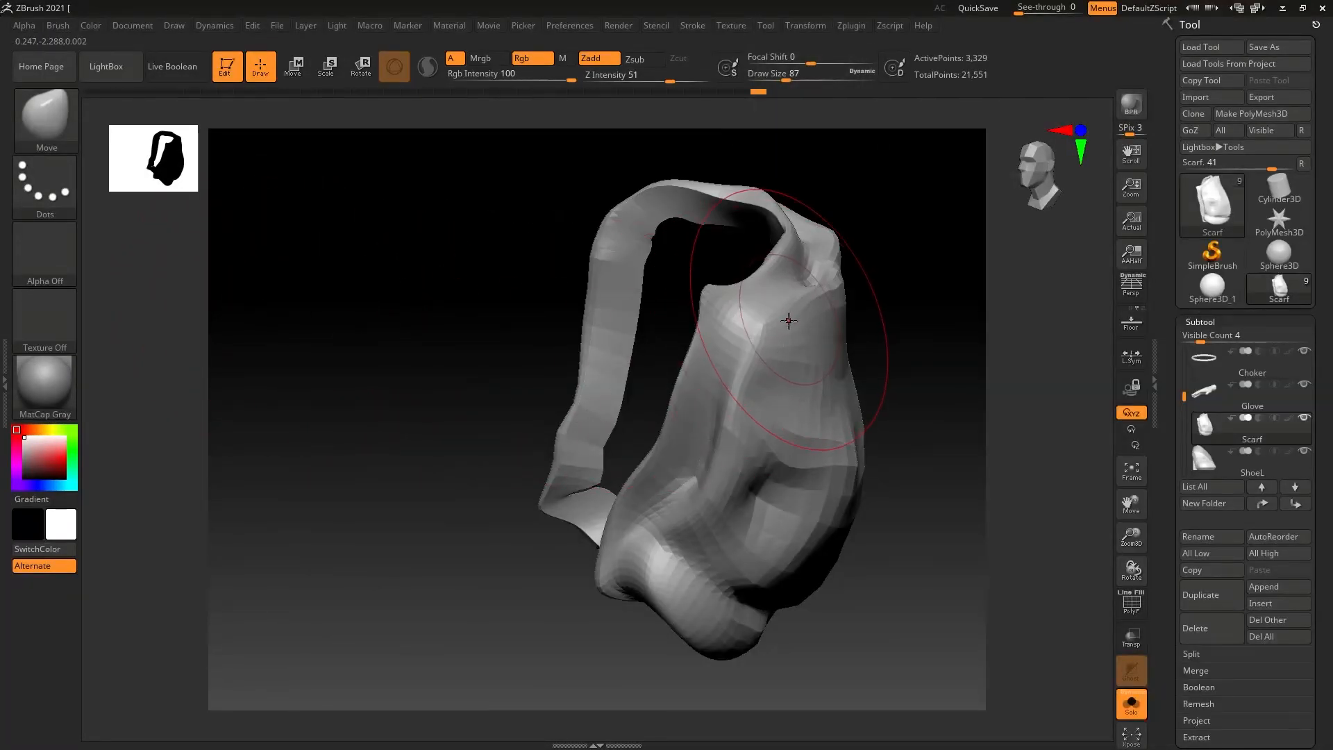
drag(793, 329, 754, 375)
key(shift)
drag(371, 452, 624, 445)
mouse_move(791, 435)
mouse_down()
mouse_move(845, 431)
mouse_move(771, 331)
mouse_up()
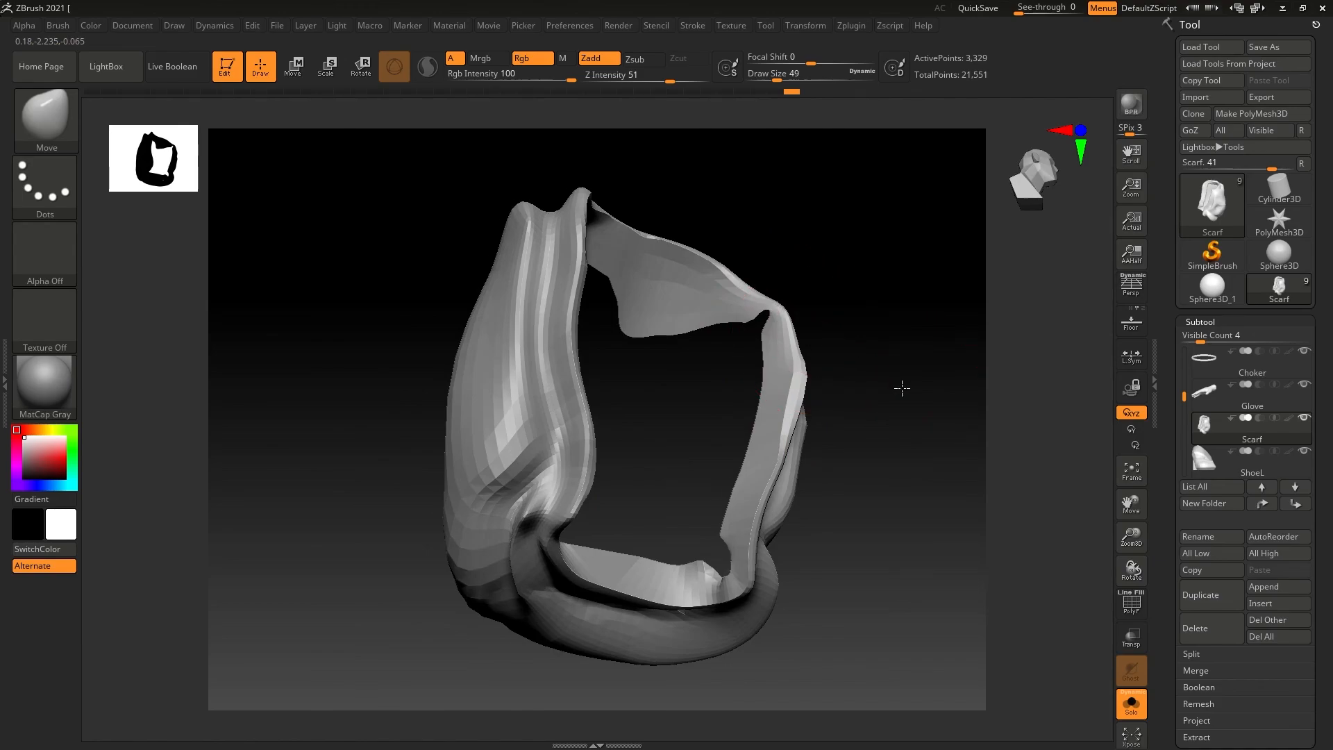
Step: Increase the Move brush's draw size to 97 for broad shaping of the side of the Scarf's body
drag(902, 387, 799, 500)
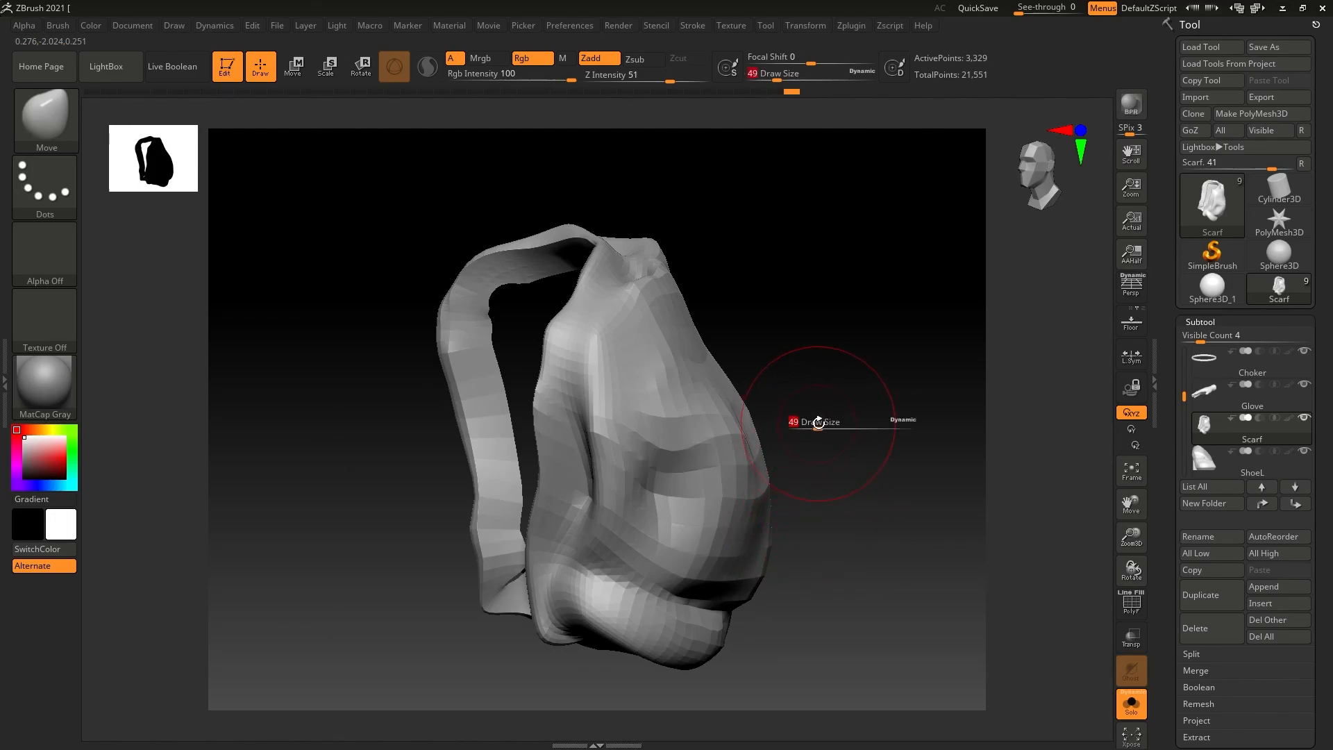
mouse_move(818, 423)
mouse_down()
mouse_move(771, 444)
mouse_move(804, 517)
mouse_up()
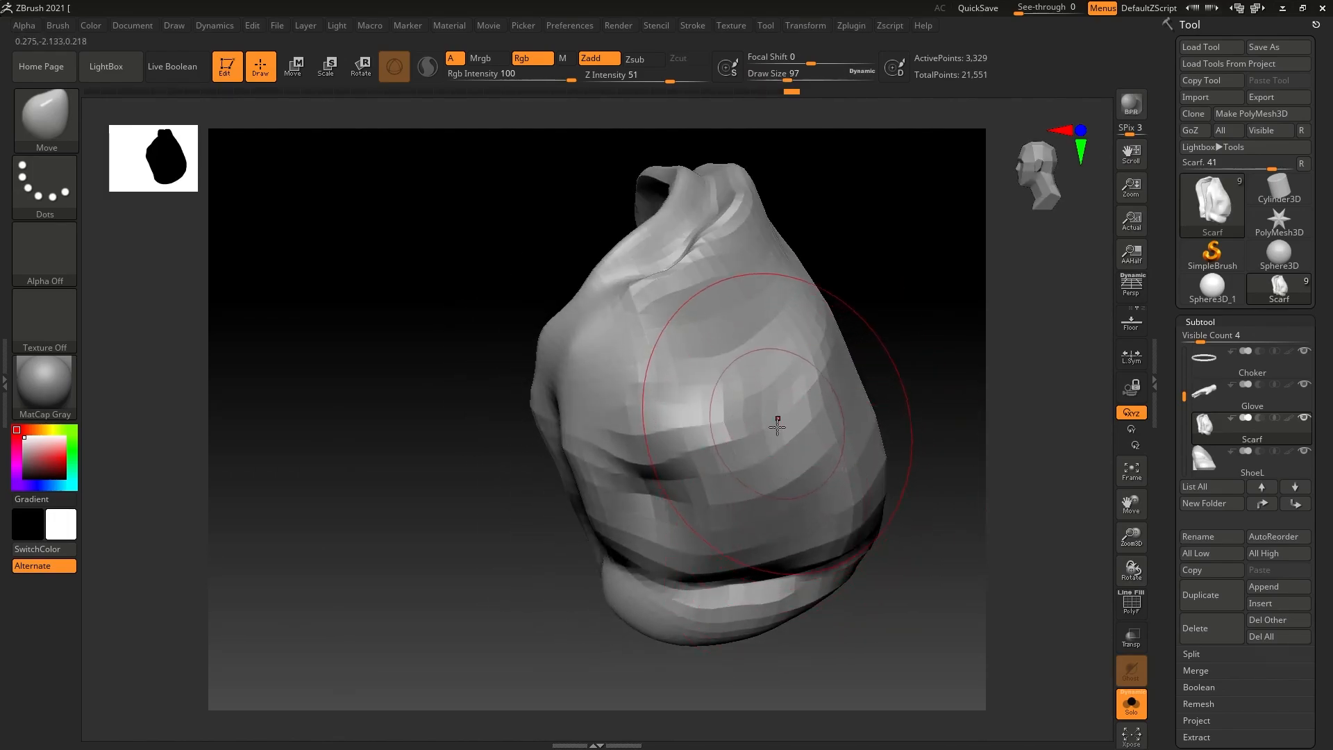